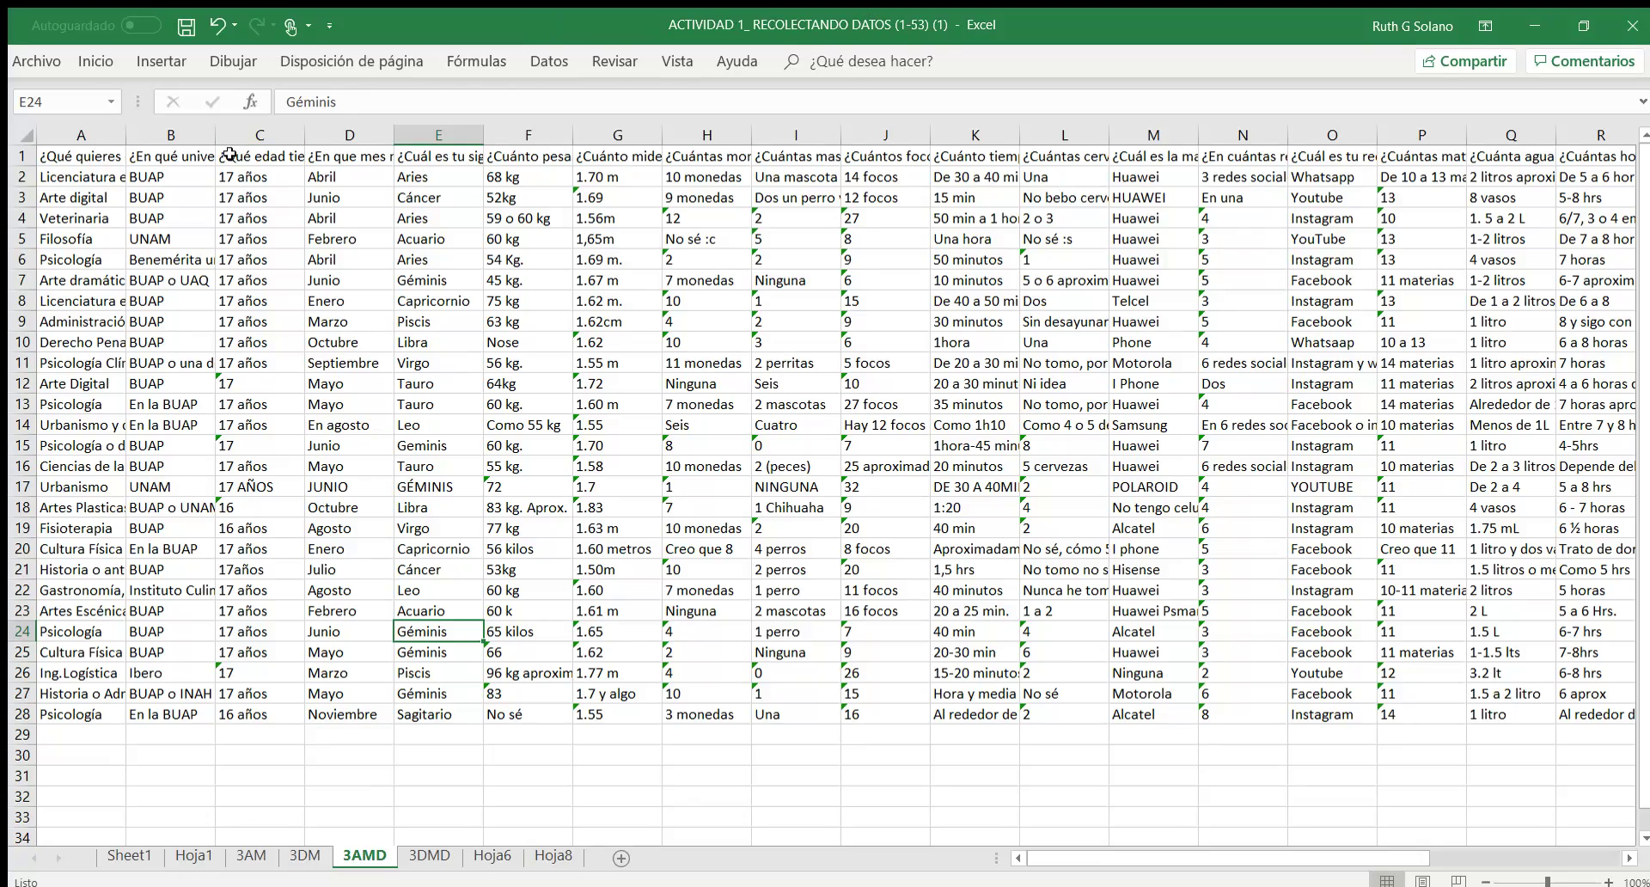
Review the survey question headers in row 1 of the 3AMD sheet, starting from A1.
{"action": "left_click", "coordinate": [110, 152]}
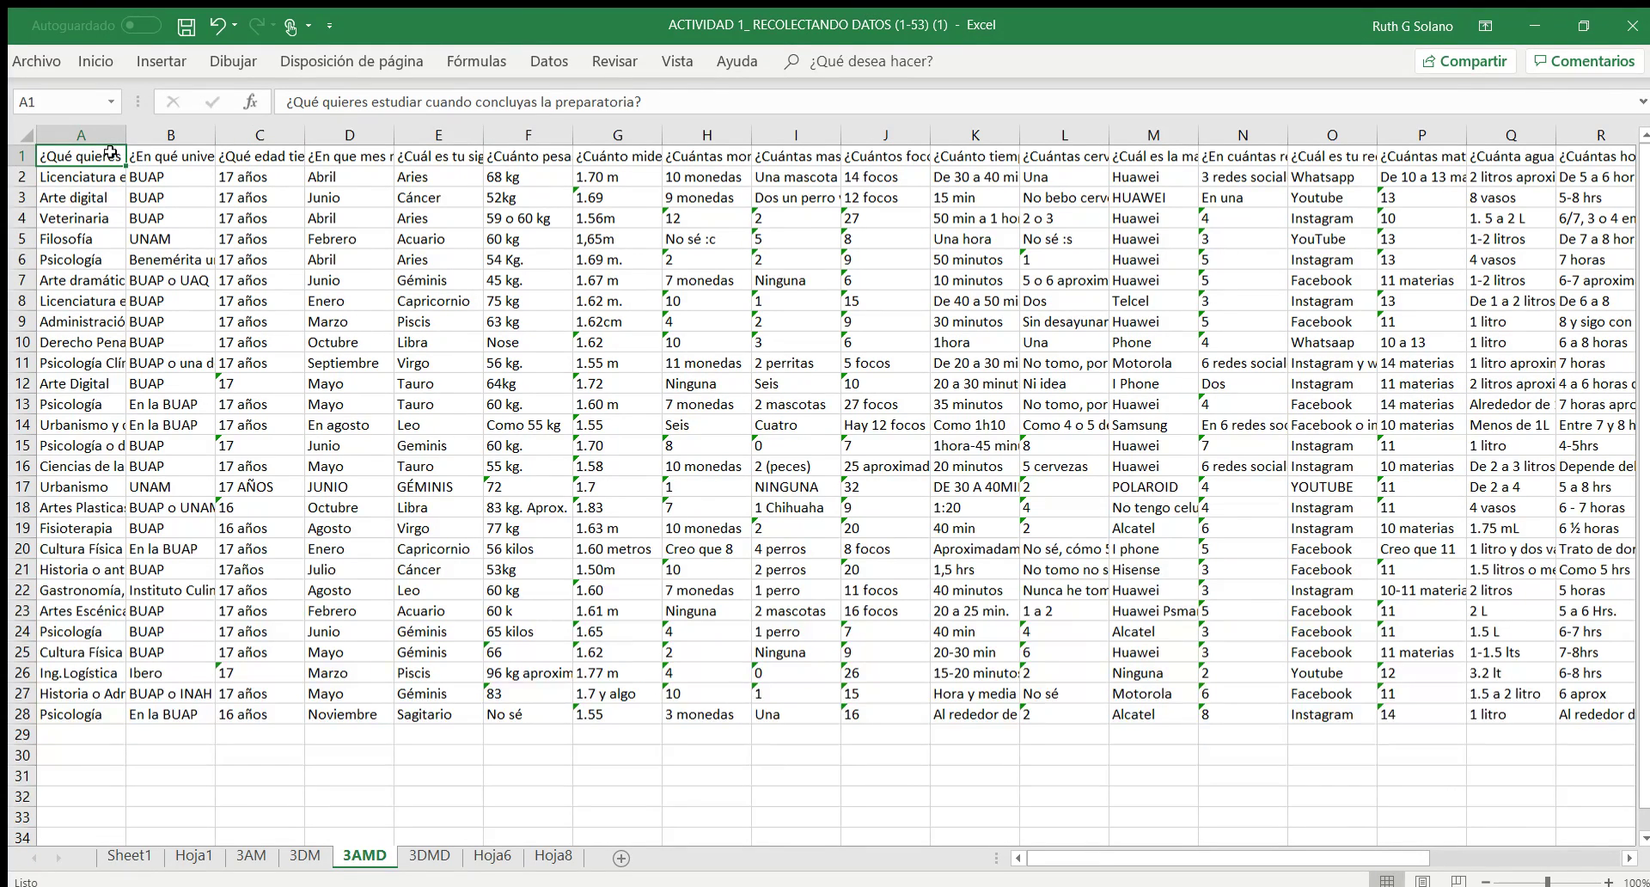
{"action": "key", "text": "Right"}
{"action": "key", "text": "Right"}
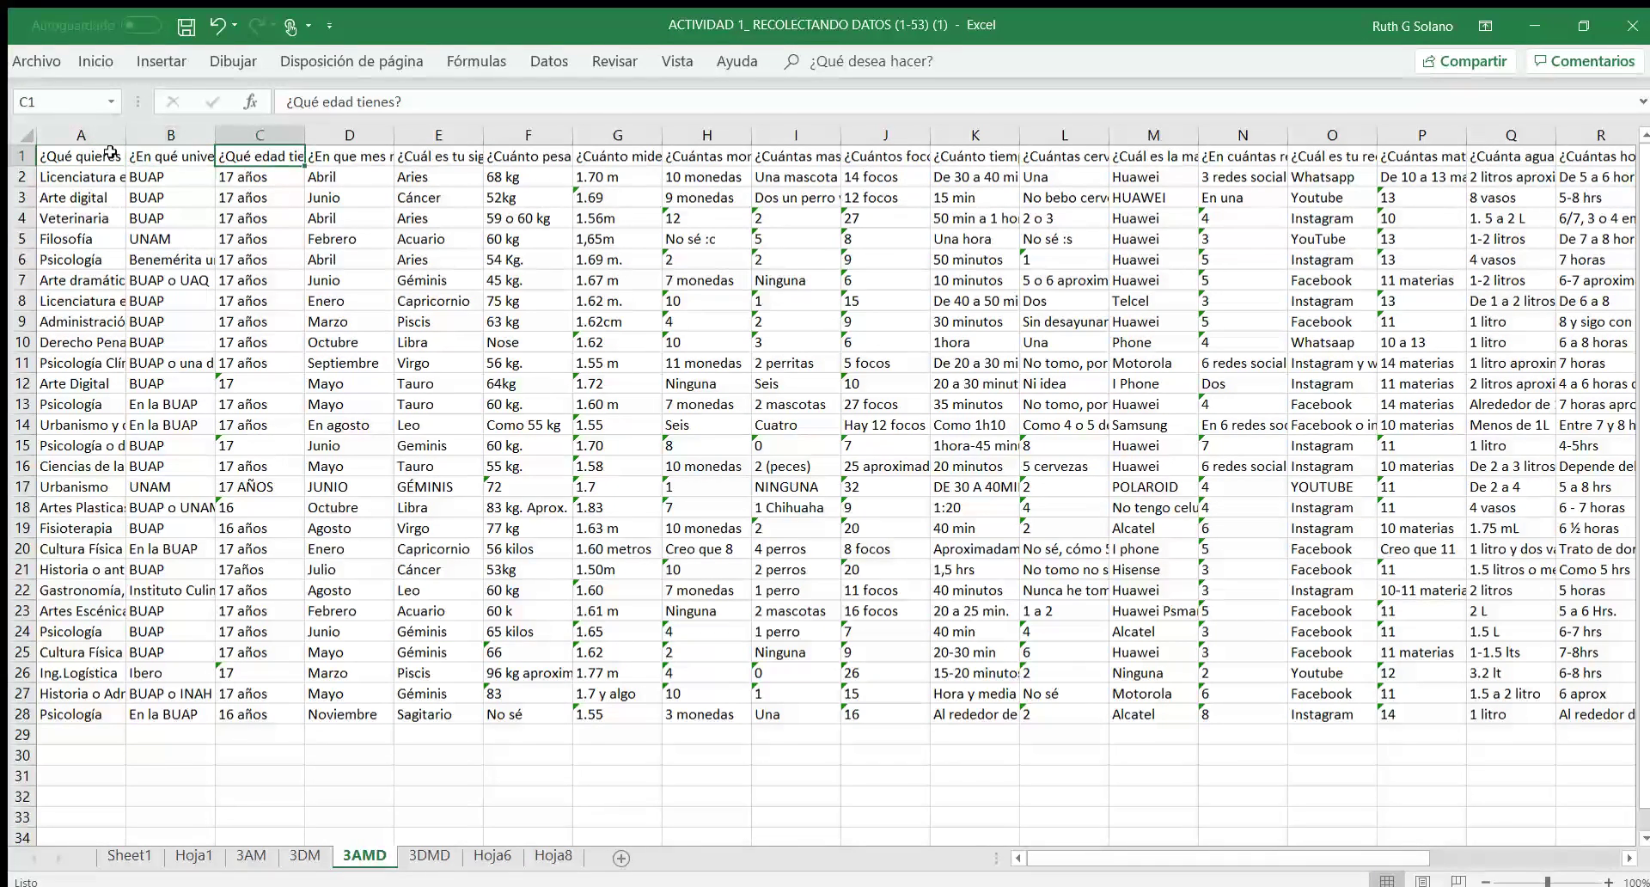
{"action": "key", "text": "Right"}
{"action": "key", "text": "Right"}
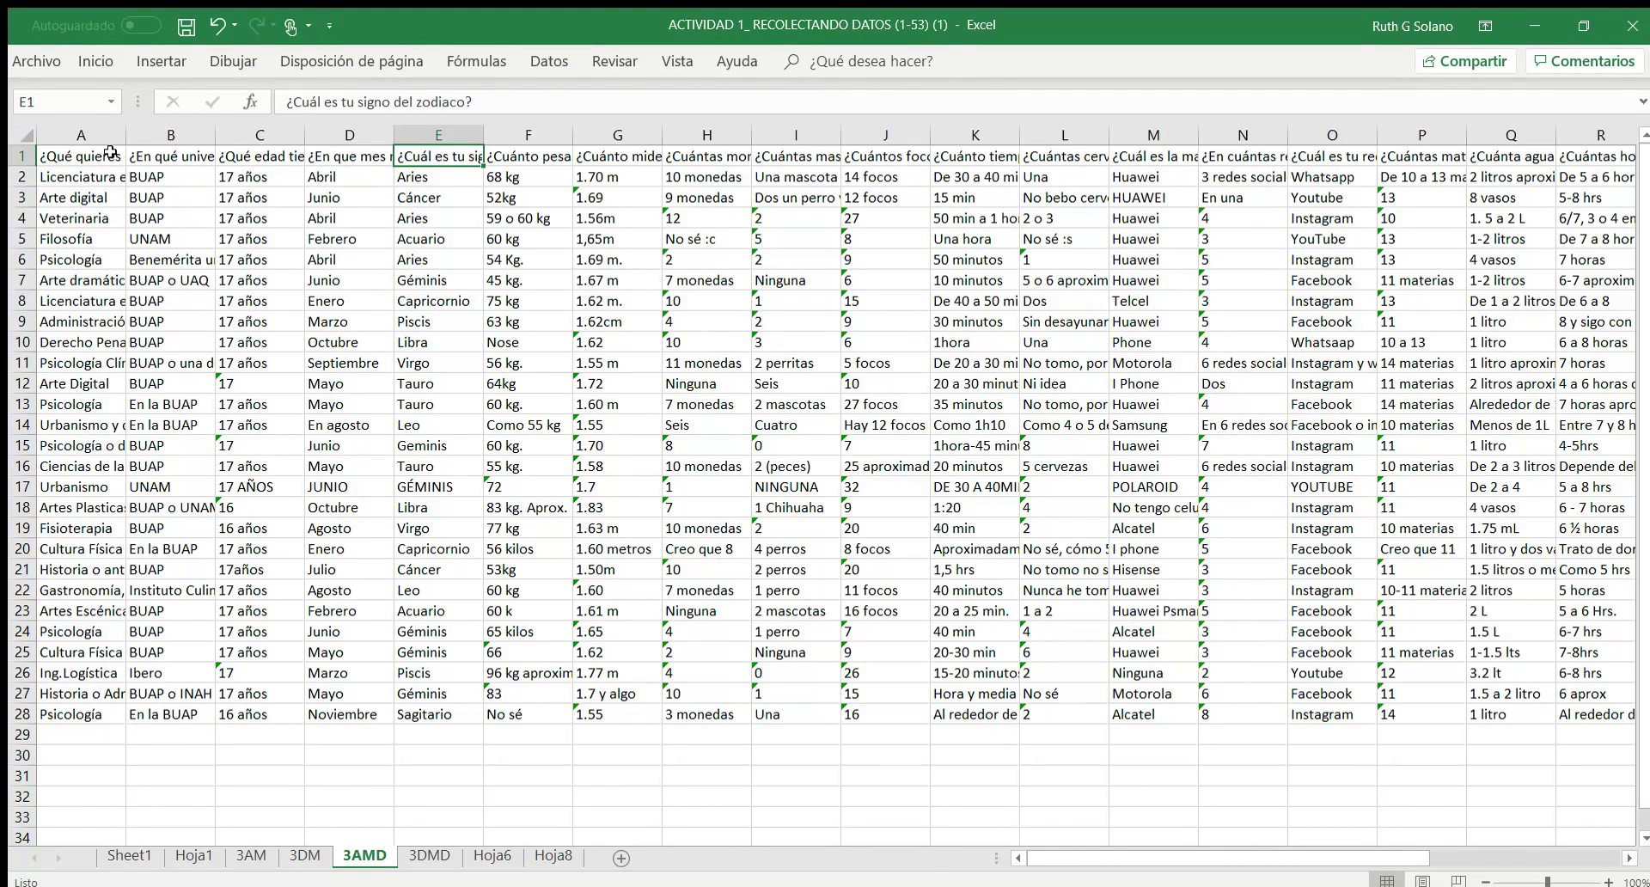
{"action": "key", "text": "Right"}
{"action": "key", "text": "Right"}
{"action": "key", "text": "Right"}
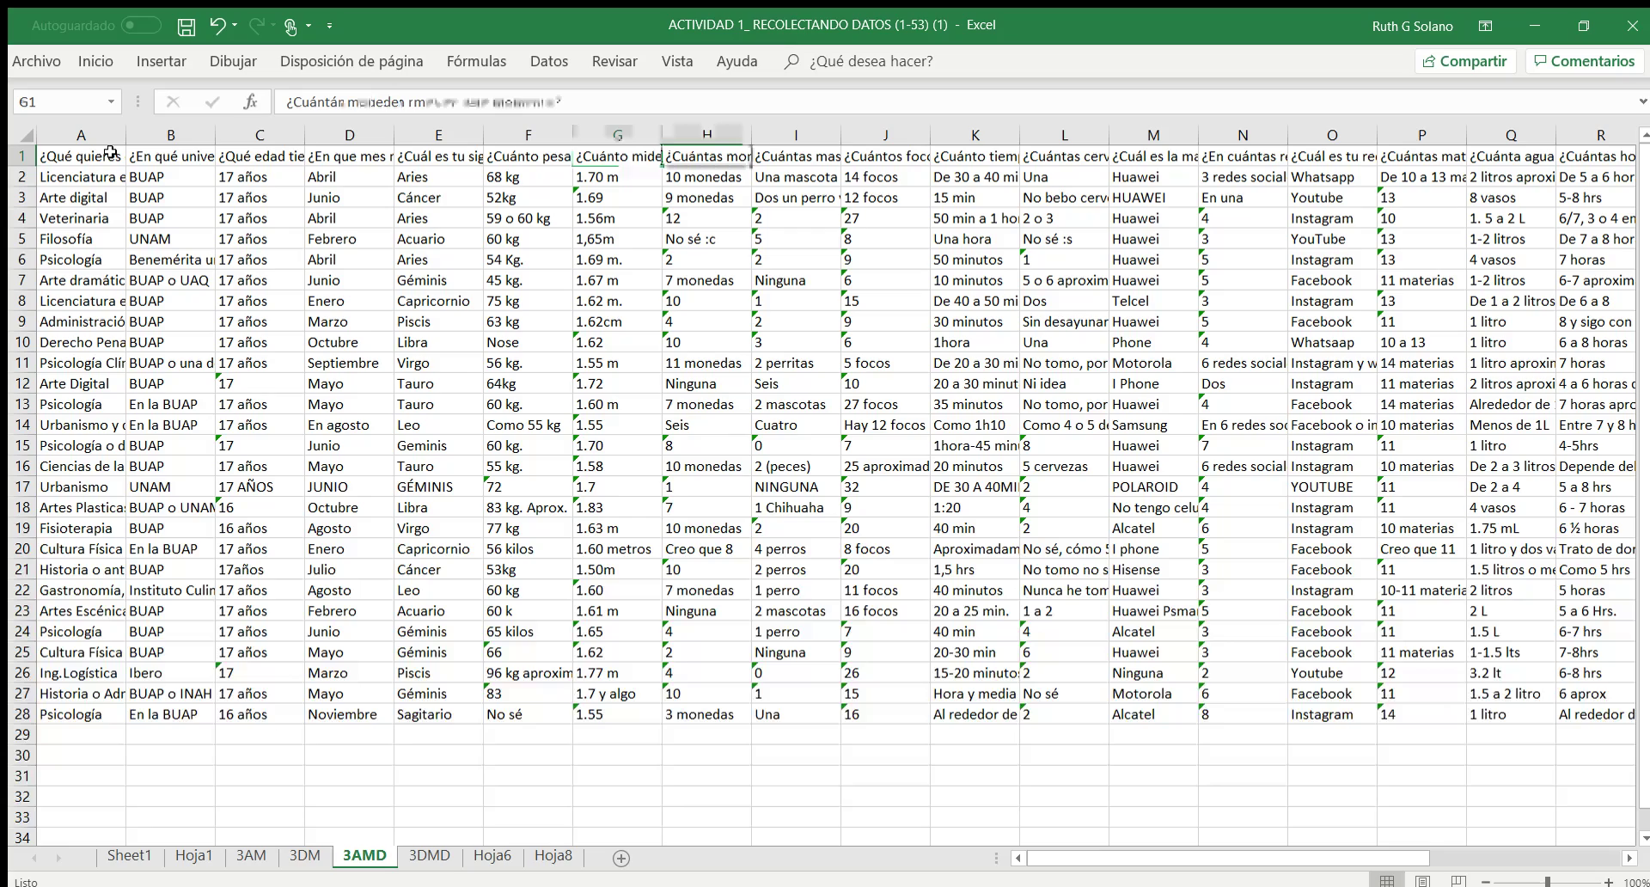
{"action": "key", "text": "Right"}
{"action": "key", "text": "Right"}
{"action": "key", "text": "Right"}
{"action": "key", "text": "Right"}
{"action": "key", "text": "Right"}
{"action": "key", "text": "Right"}
{"action": "key", "text": "Right"}
{"action": "key", "text": "Right"}
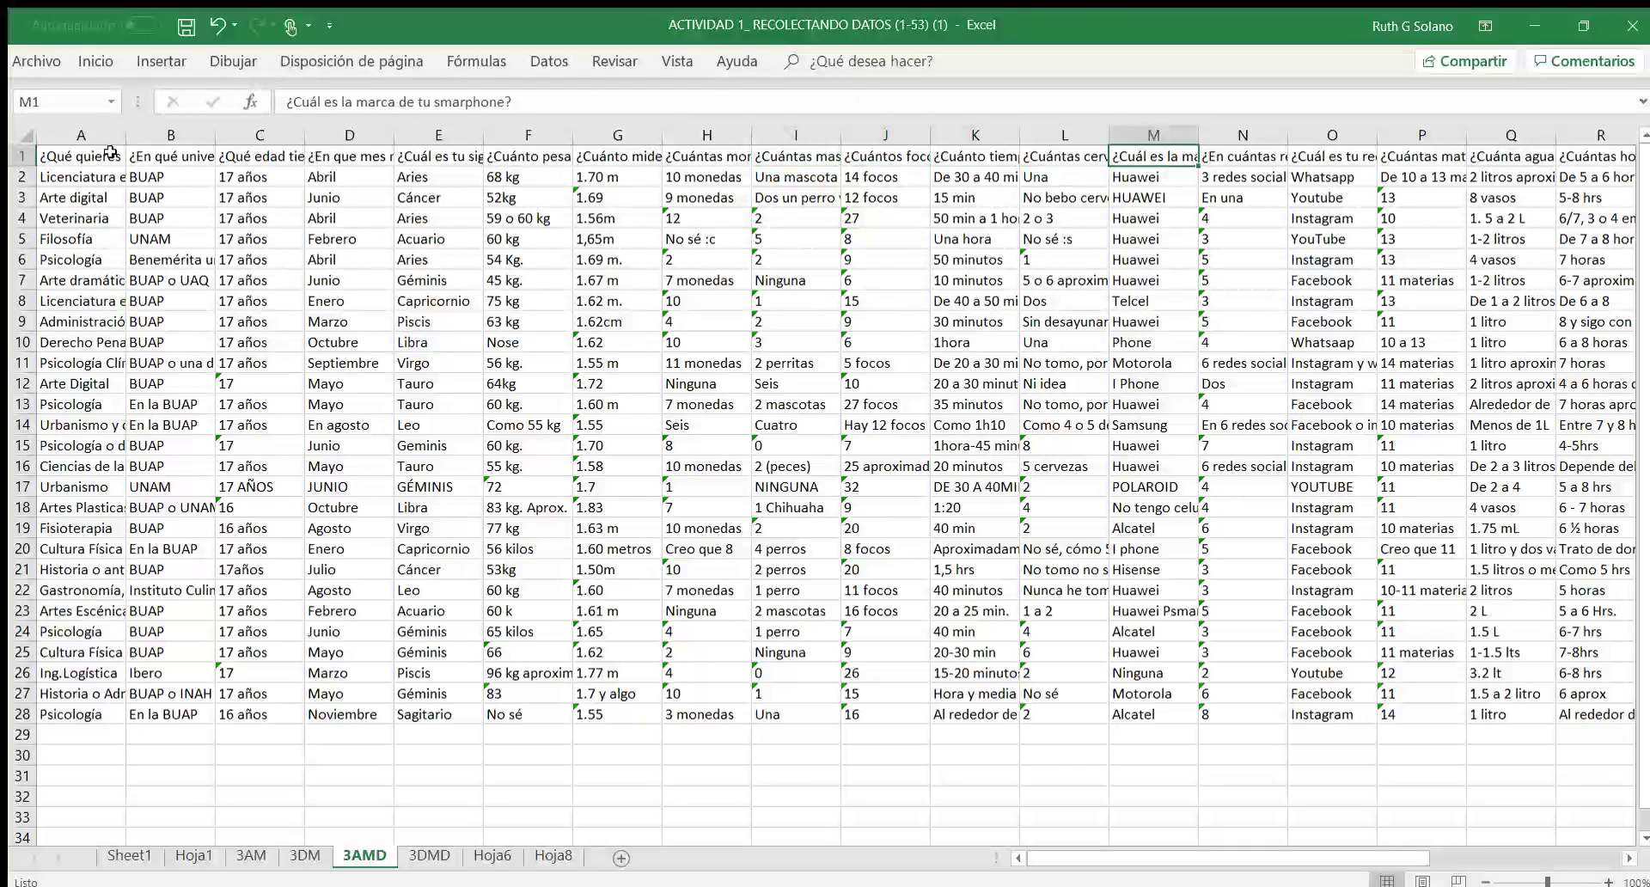
{"action": "key", "text": "Right"}
{"action": "key", "text": "Right"}
{"action": "key", "text": "Left"}
{"action": "key", "text": "Left"}
{"action": "key", "text": "Left"}
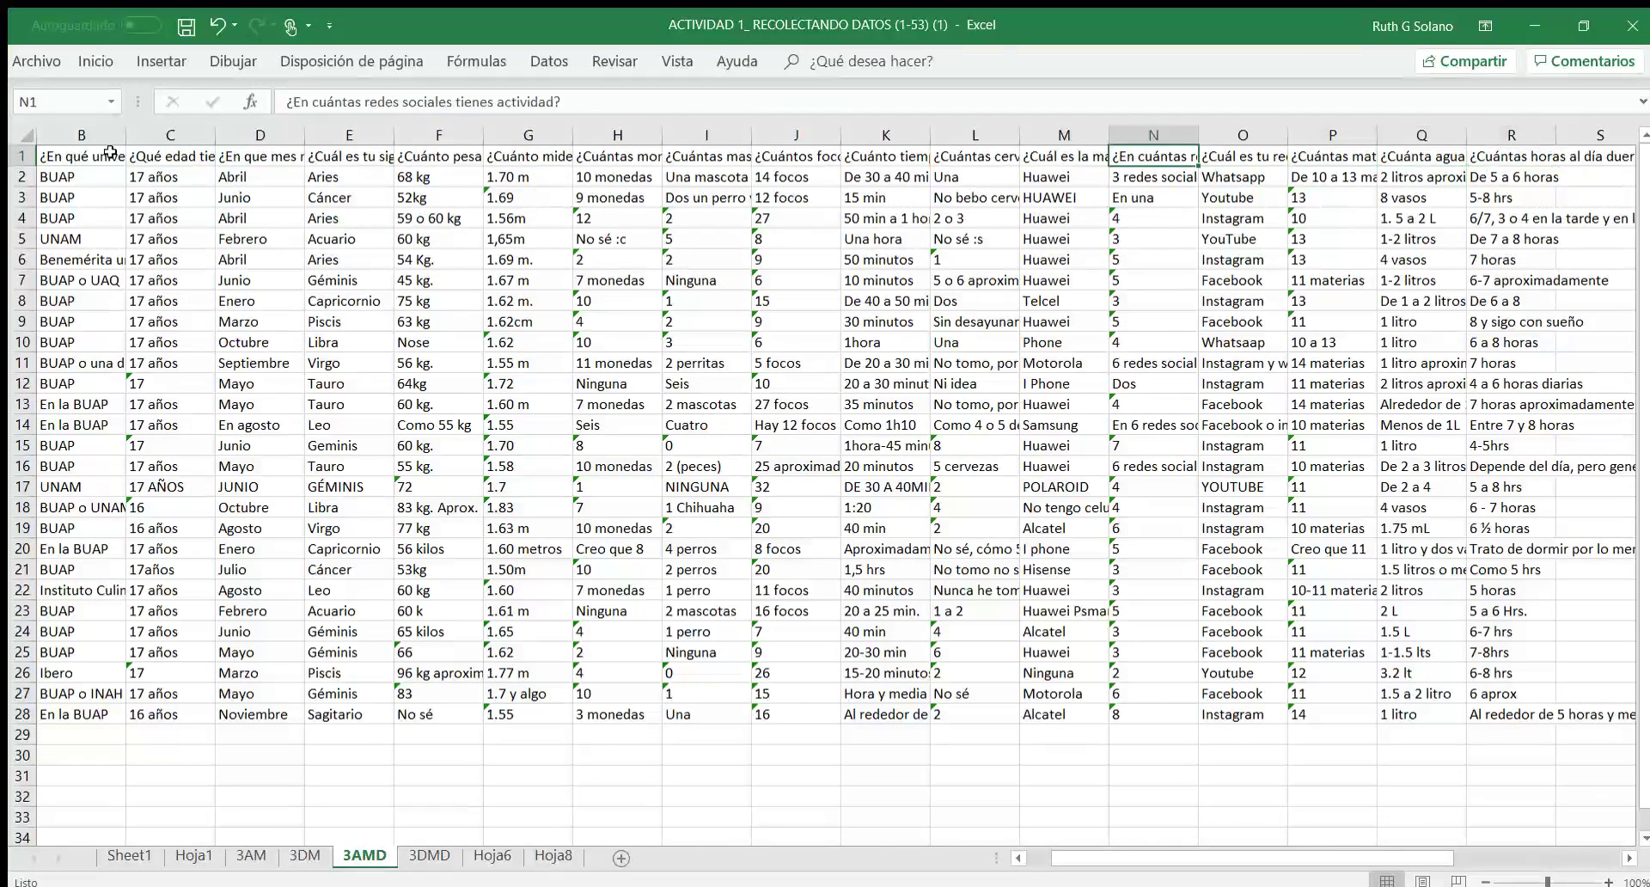
{"action": "key", "text": "Left"}
{"action": "key", "text": "ctrl+Home"}
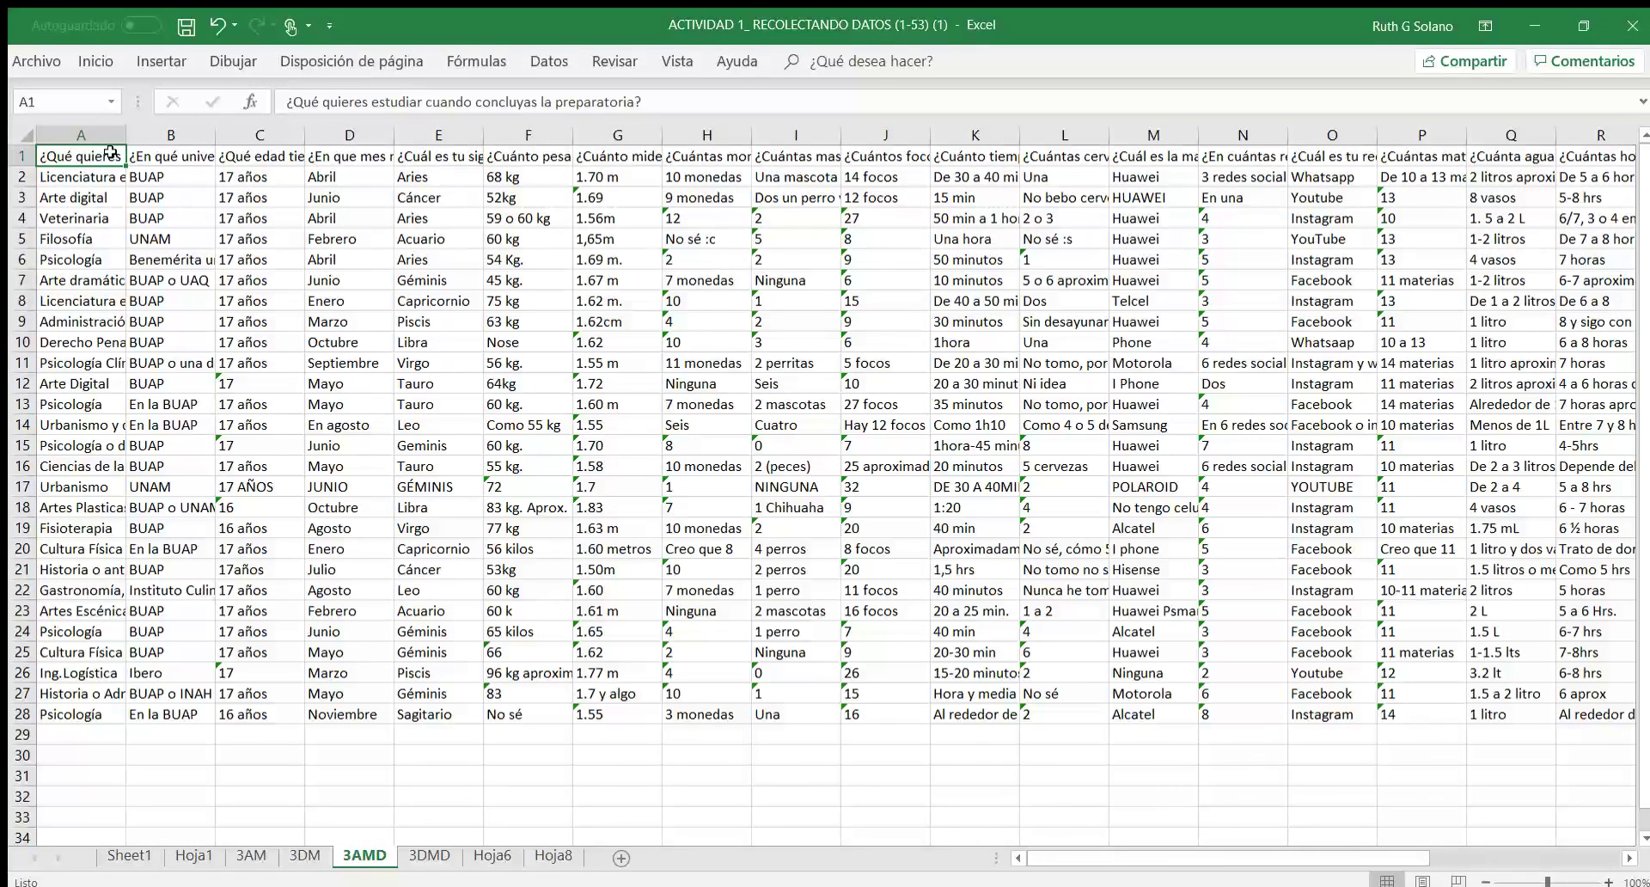
Clear the full university name from cell B6 in the university column.
{"action": "key", "text": "Down"}
{"action": "key", "text": "Down"}
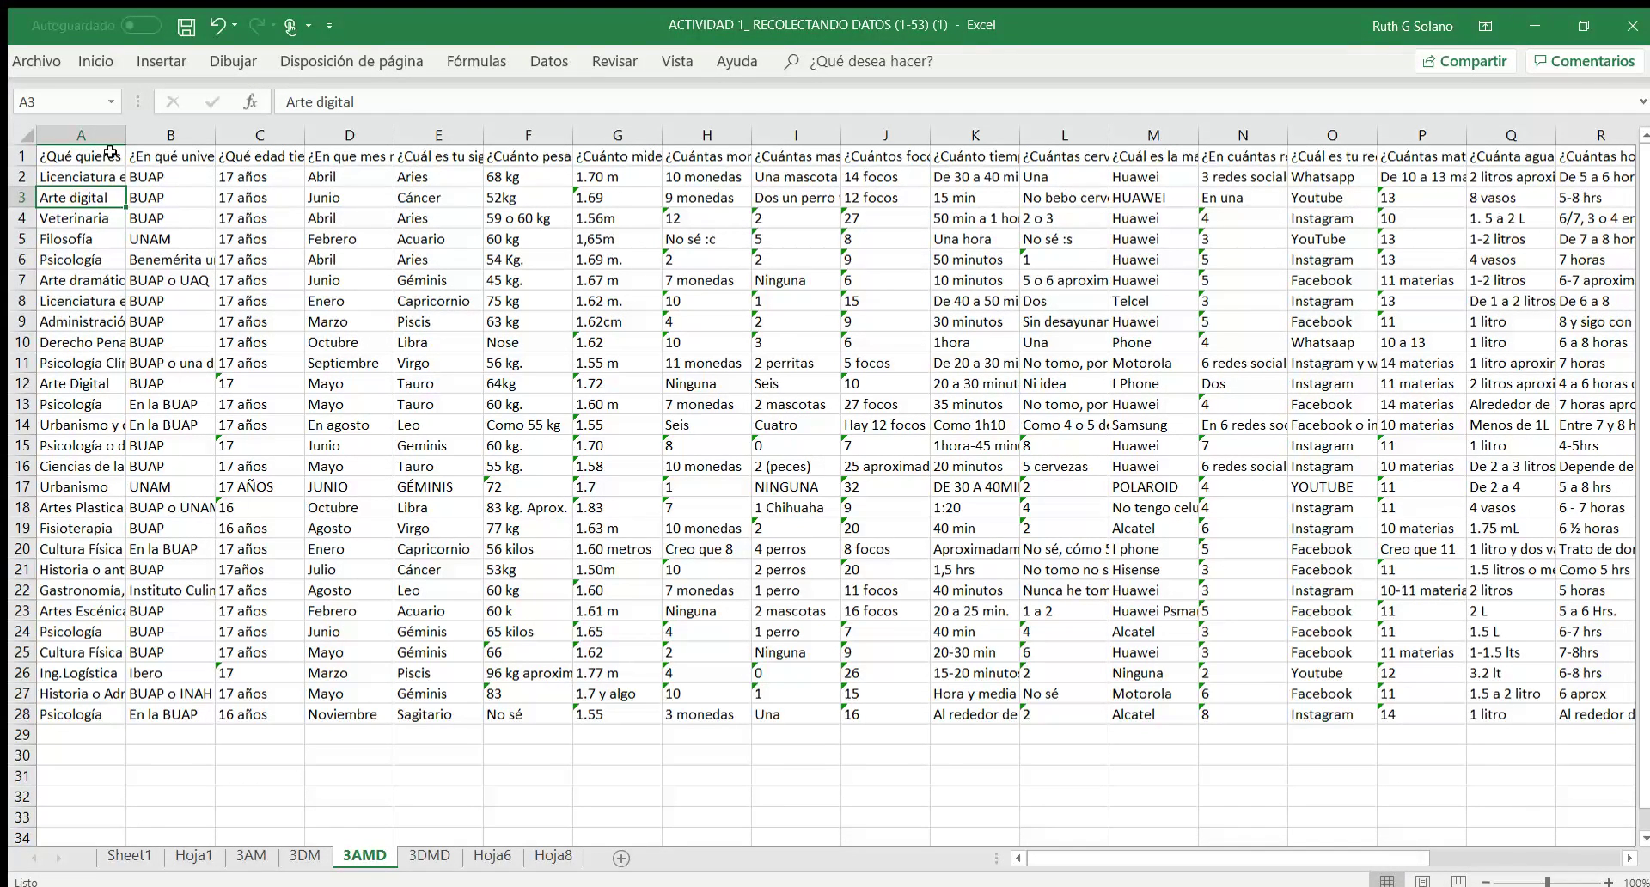
{"action": "key", "text": "Right"}
{"action": "key", "text": "Up"}
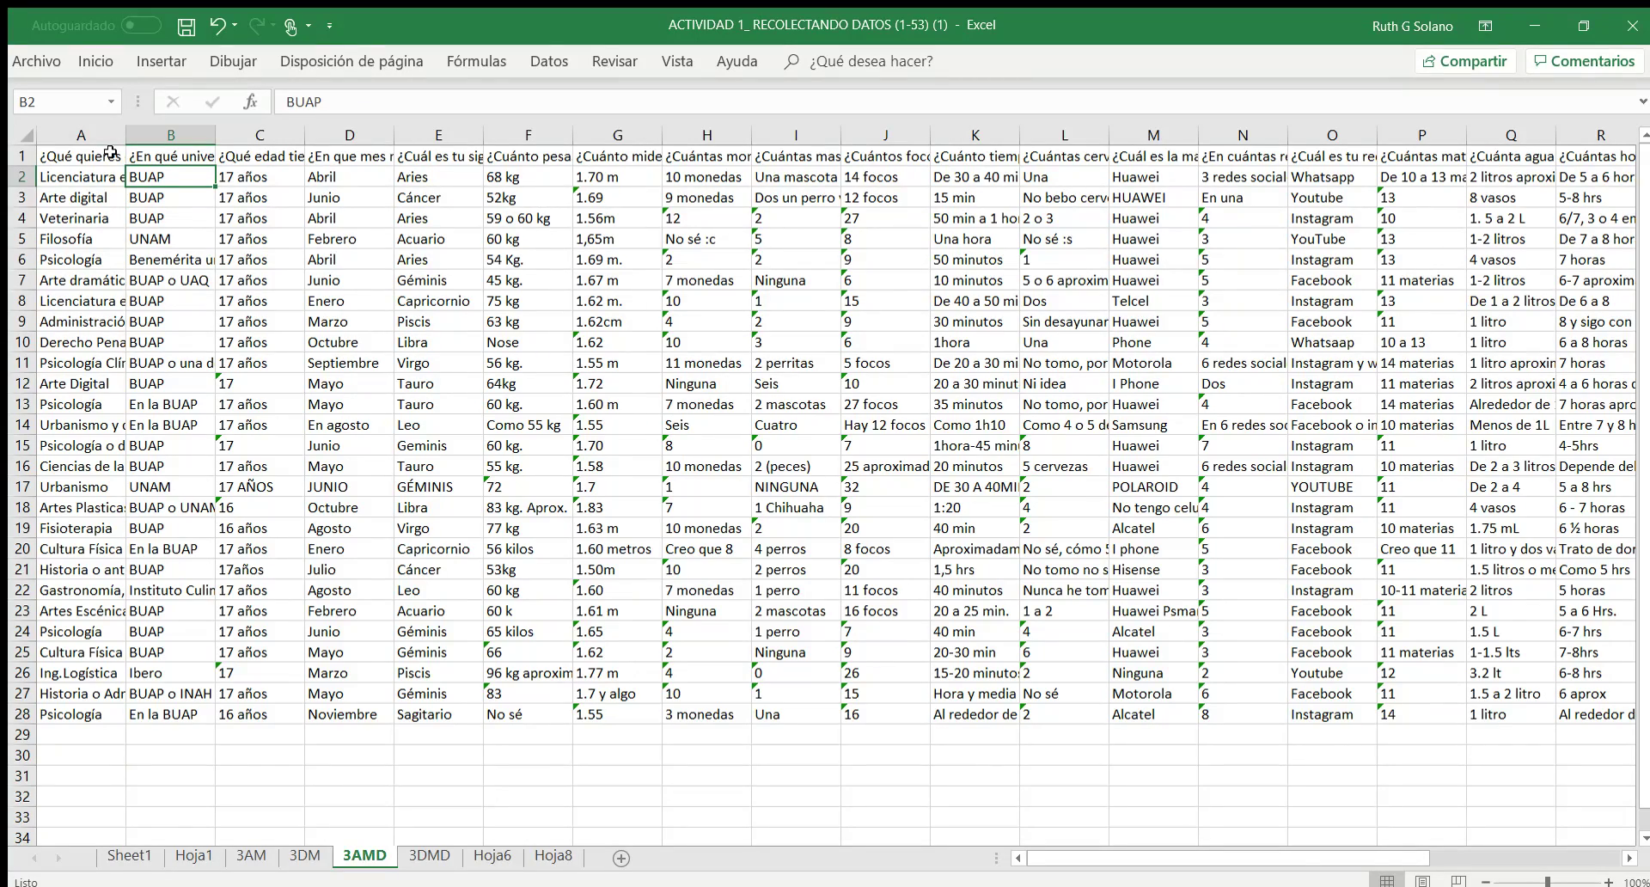
{"action": "key", "text": "Down"}
{"action": "key", "text": "Down"}
{"action": "key", "text": "Down"}
{"action": "key", "text": "Down"}
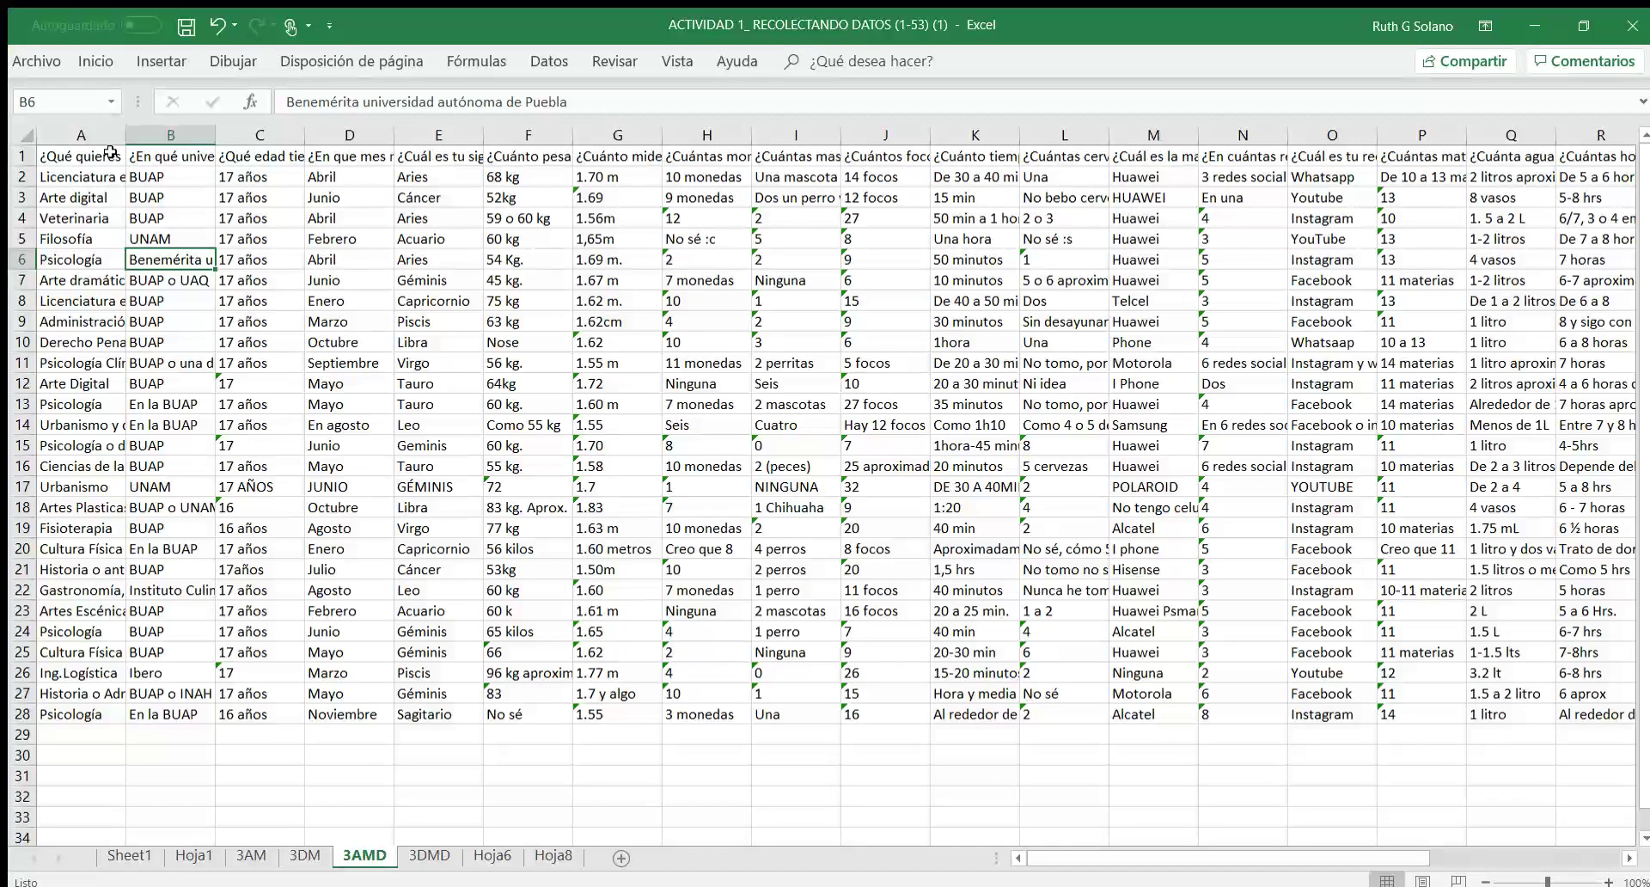
{"action": "key", "text": "Delete"}
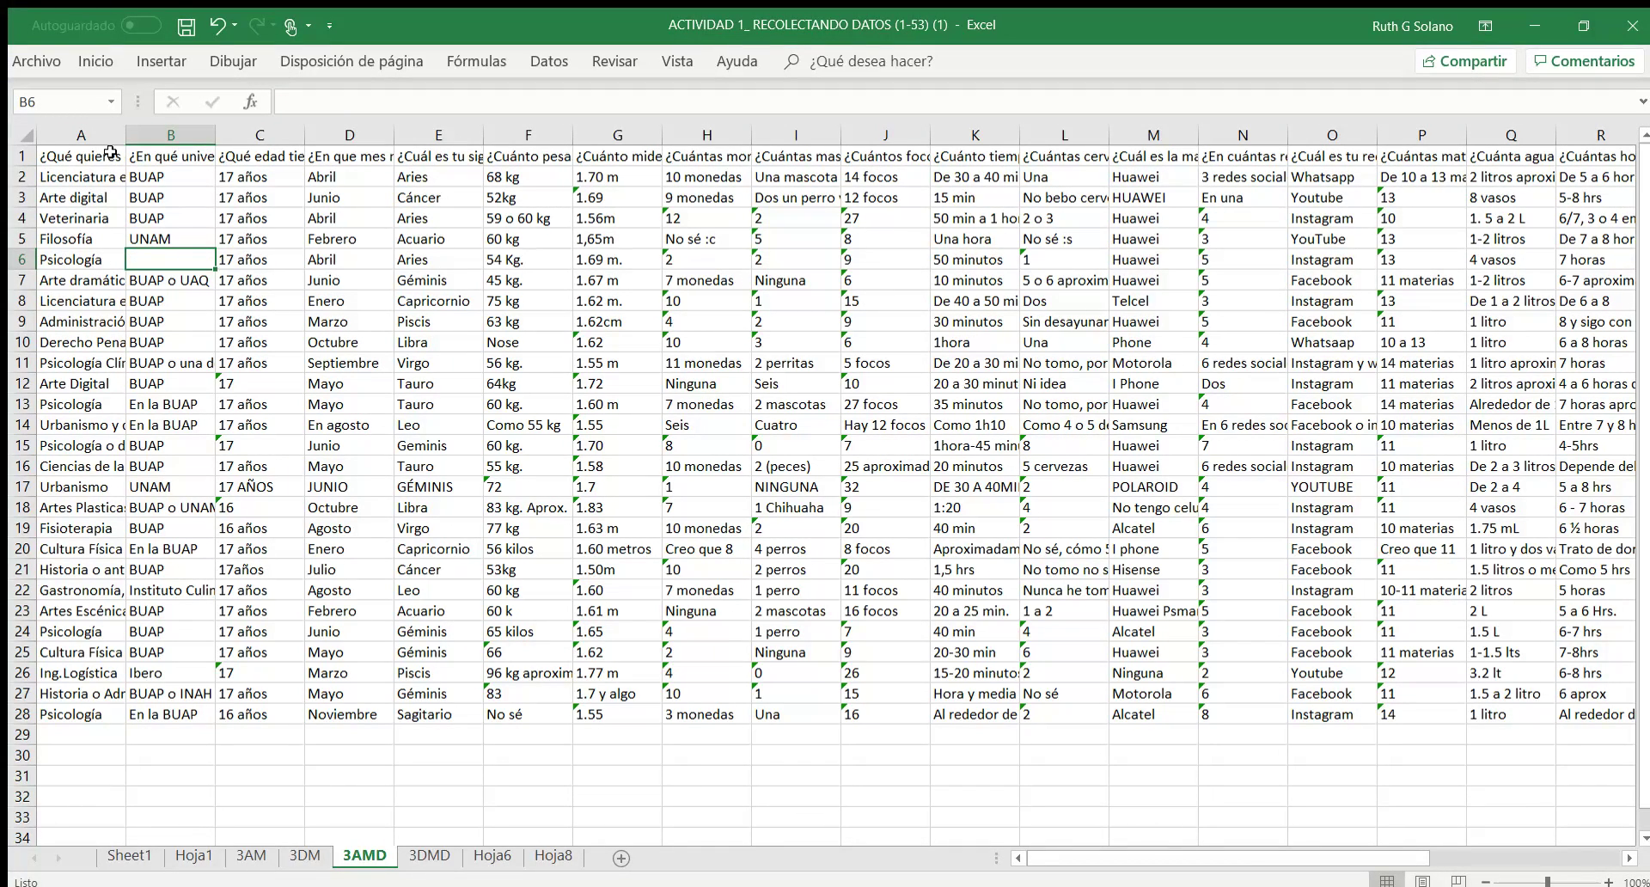
Copy the BUAP answer from B4 into the empty cell B6.
{"action": "key", "text": "Up"}
{"action": "key", "text": "Up"}
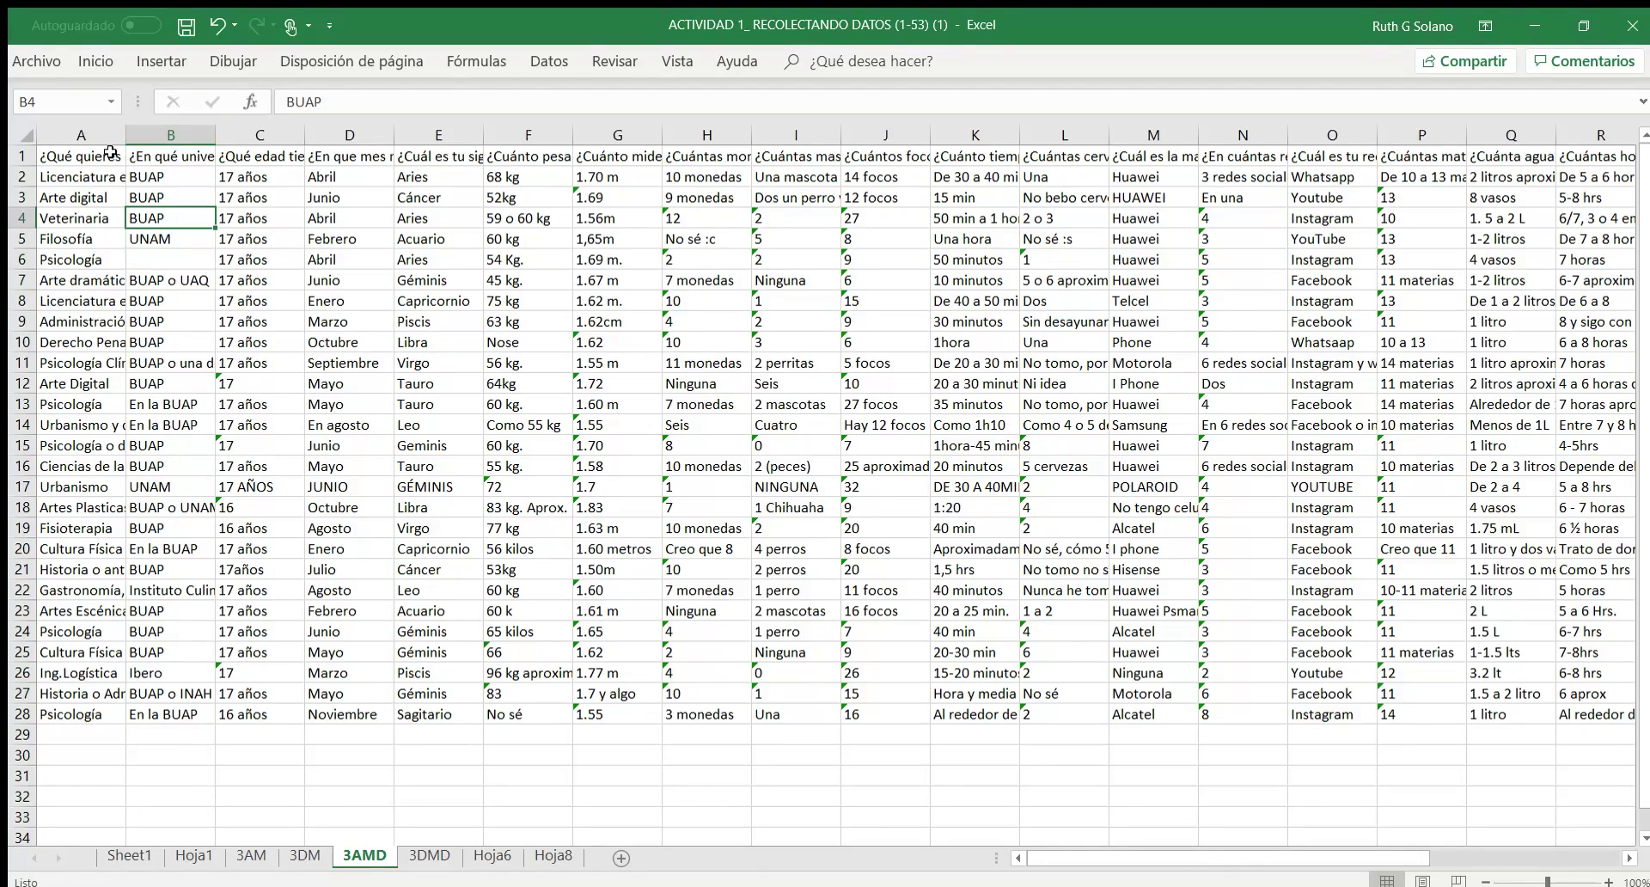
{"action": "key", "text": "ctrl+c"}
{"action": "key", "text": "Down"}
{"action": "key", "text": "Down"}
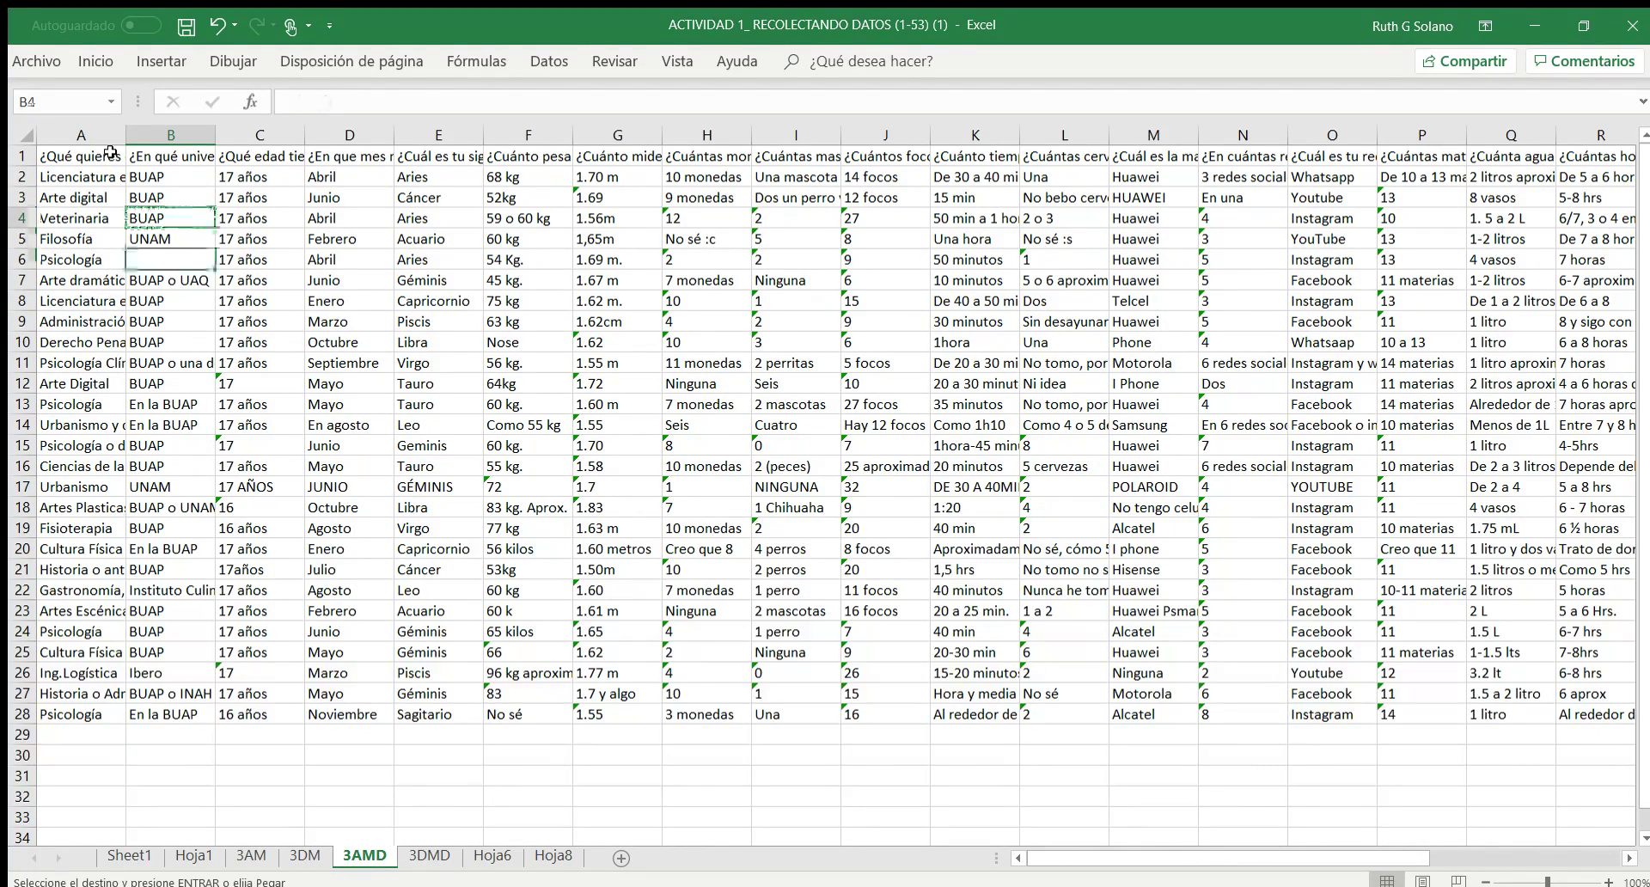
{"action": "key", "text": "ctrl+v"}
{"action": "key", "text": "Down"}
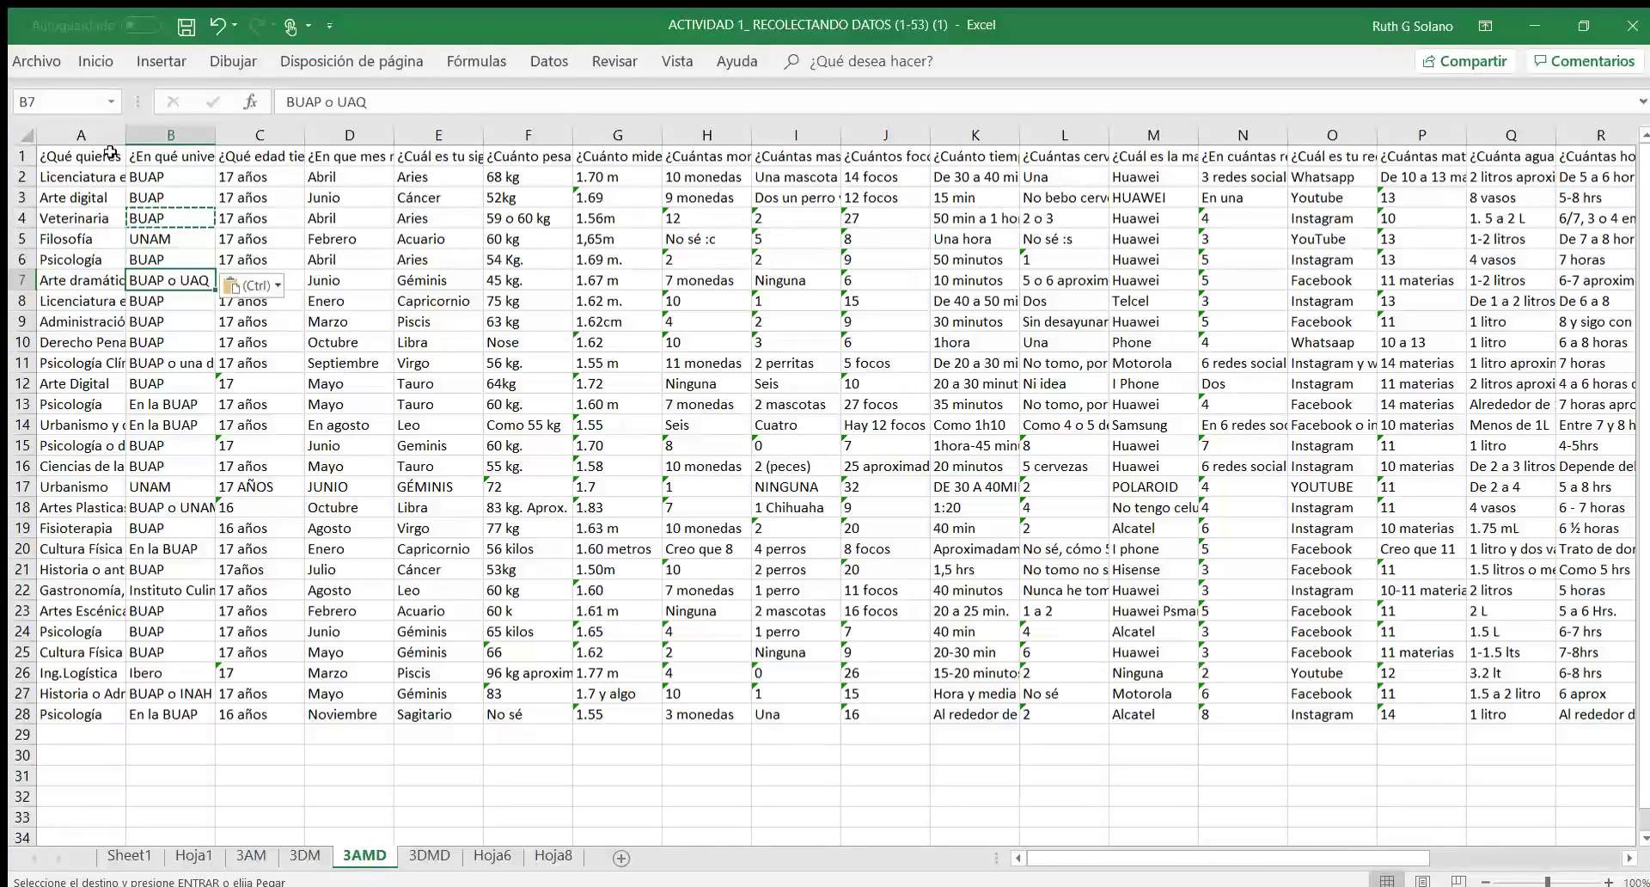
{"action": "key", "text": "Escape"}
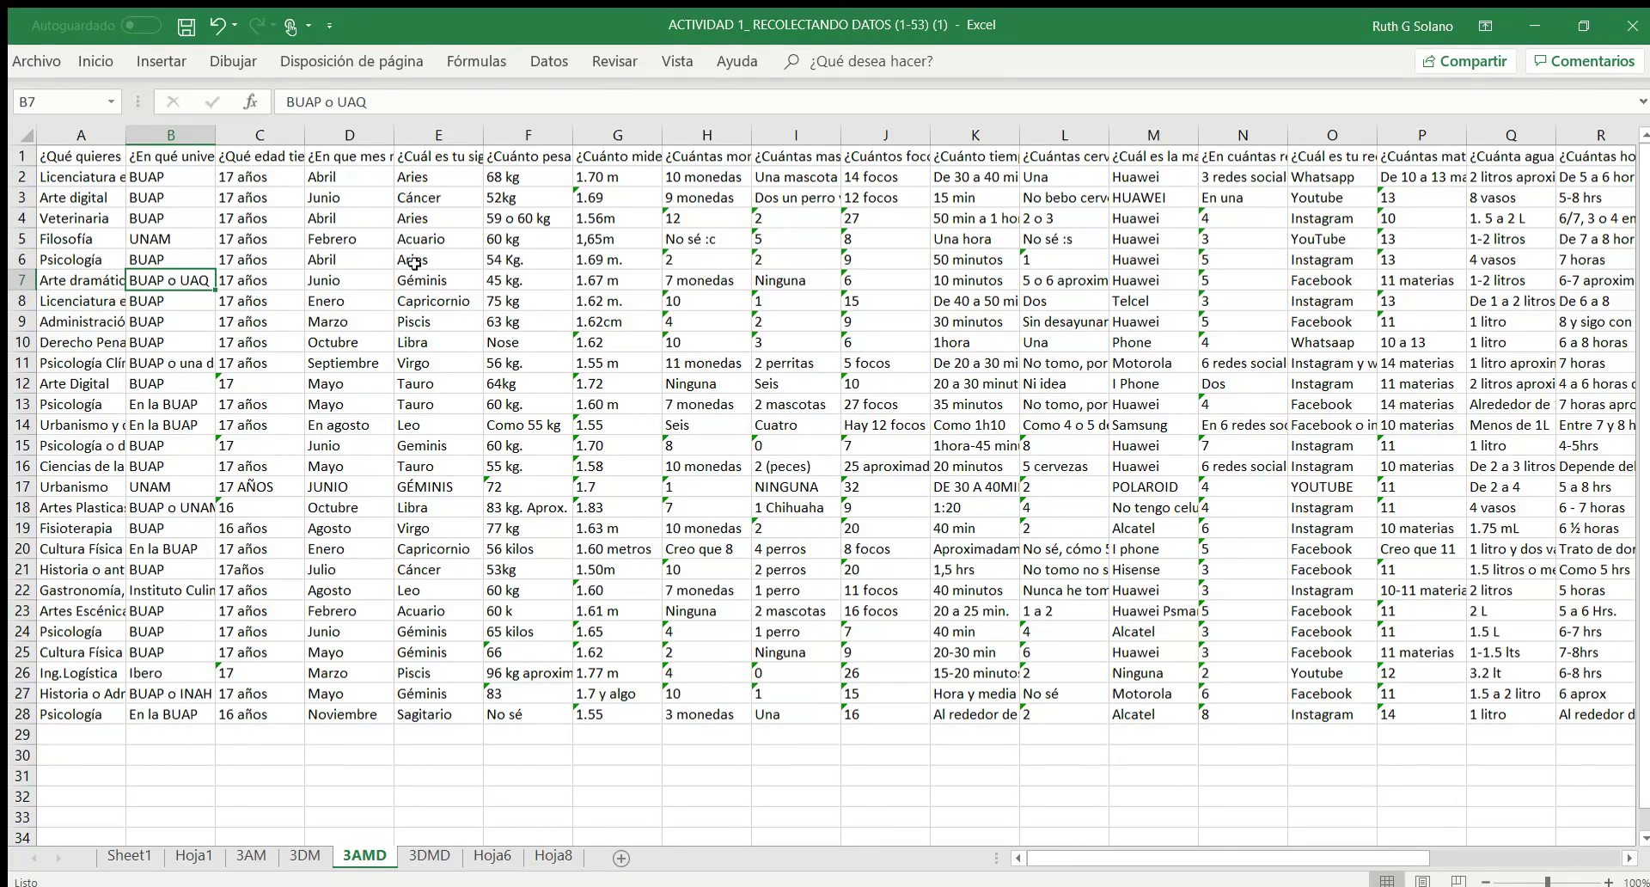
Shorten the two-university answer in B7 to just UAQ.
{"action": "left_click", "coordinate": [382, 102]}
{"action": "key", "text": "Left"}
{"action": "key", "text": "Left"}
{"action": "key", "text": "Left"}
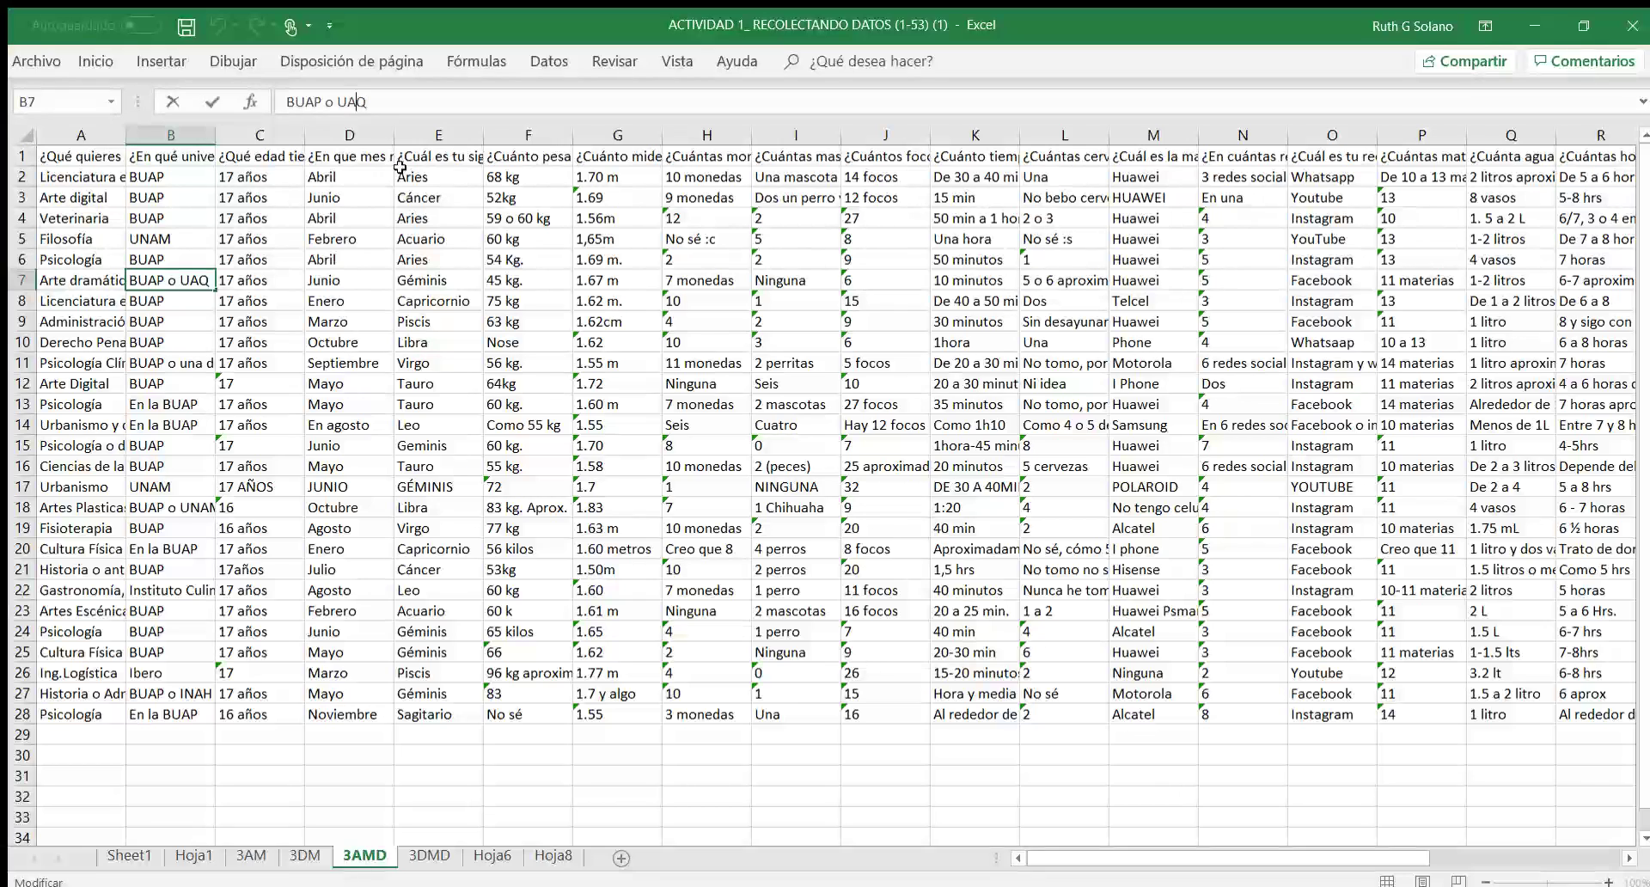
{"action": "key", "text": "BackSpace"}
{"action": "key", "text": "BackSpace"}
{"action": "key", "text": "BackSpace"}
{"action": "key", "text": "BackSpace"}
{"action": "key", "text": "BackSpace"}
{"action": "key", "text": "BackSpace"}
{"action": "key", "text": "BackSpace"}
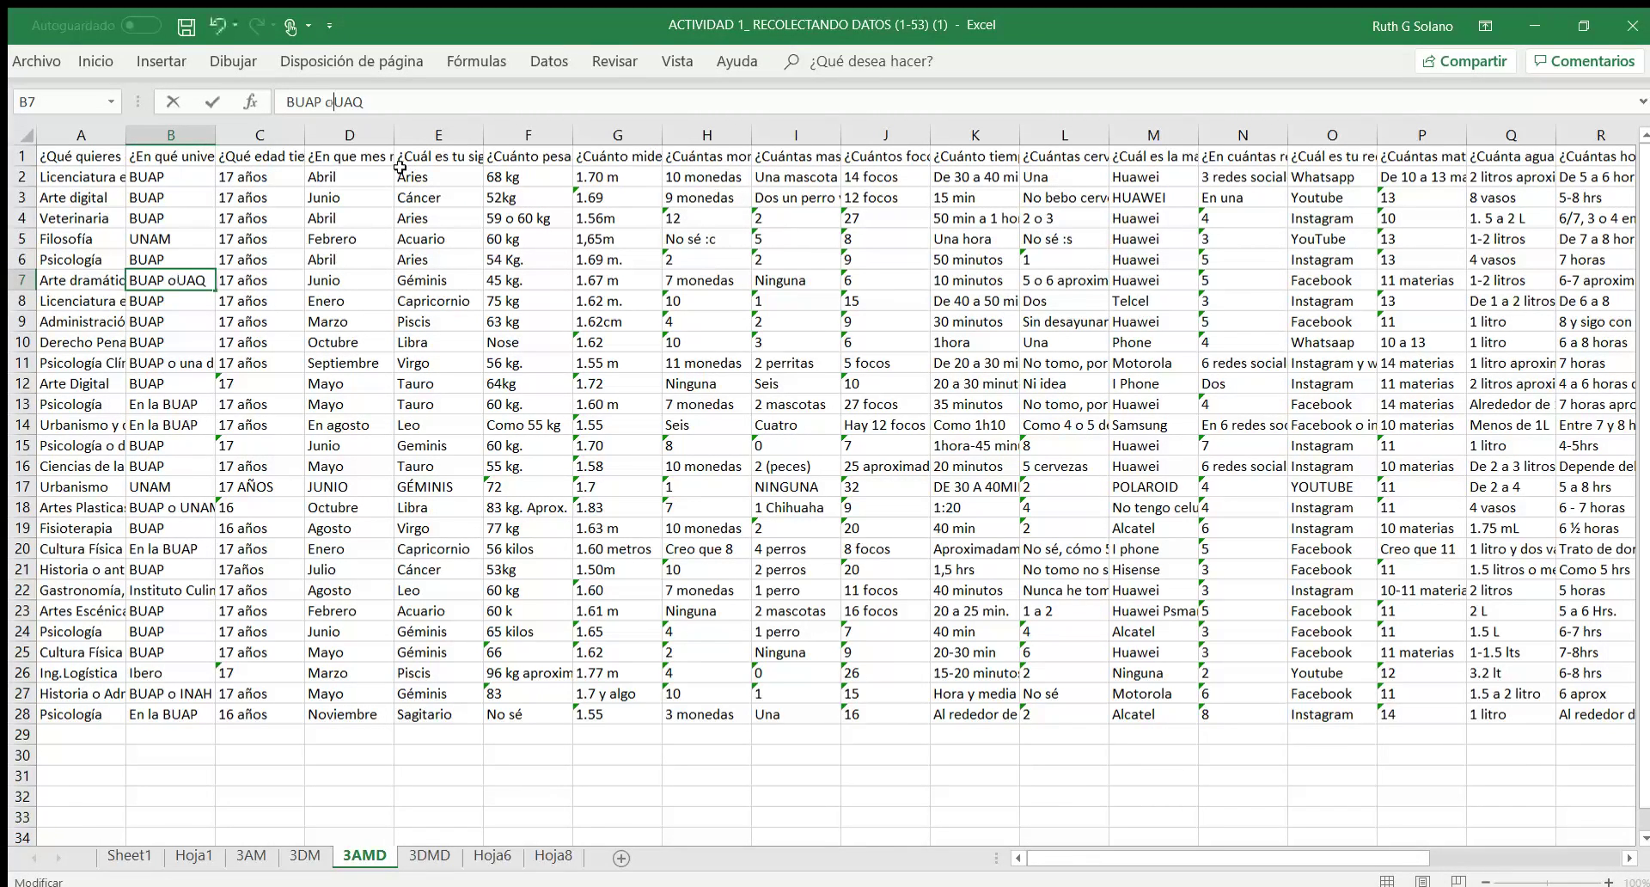
{"action": "key", "text": "Return"}
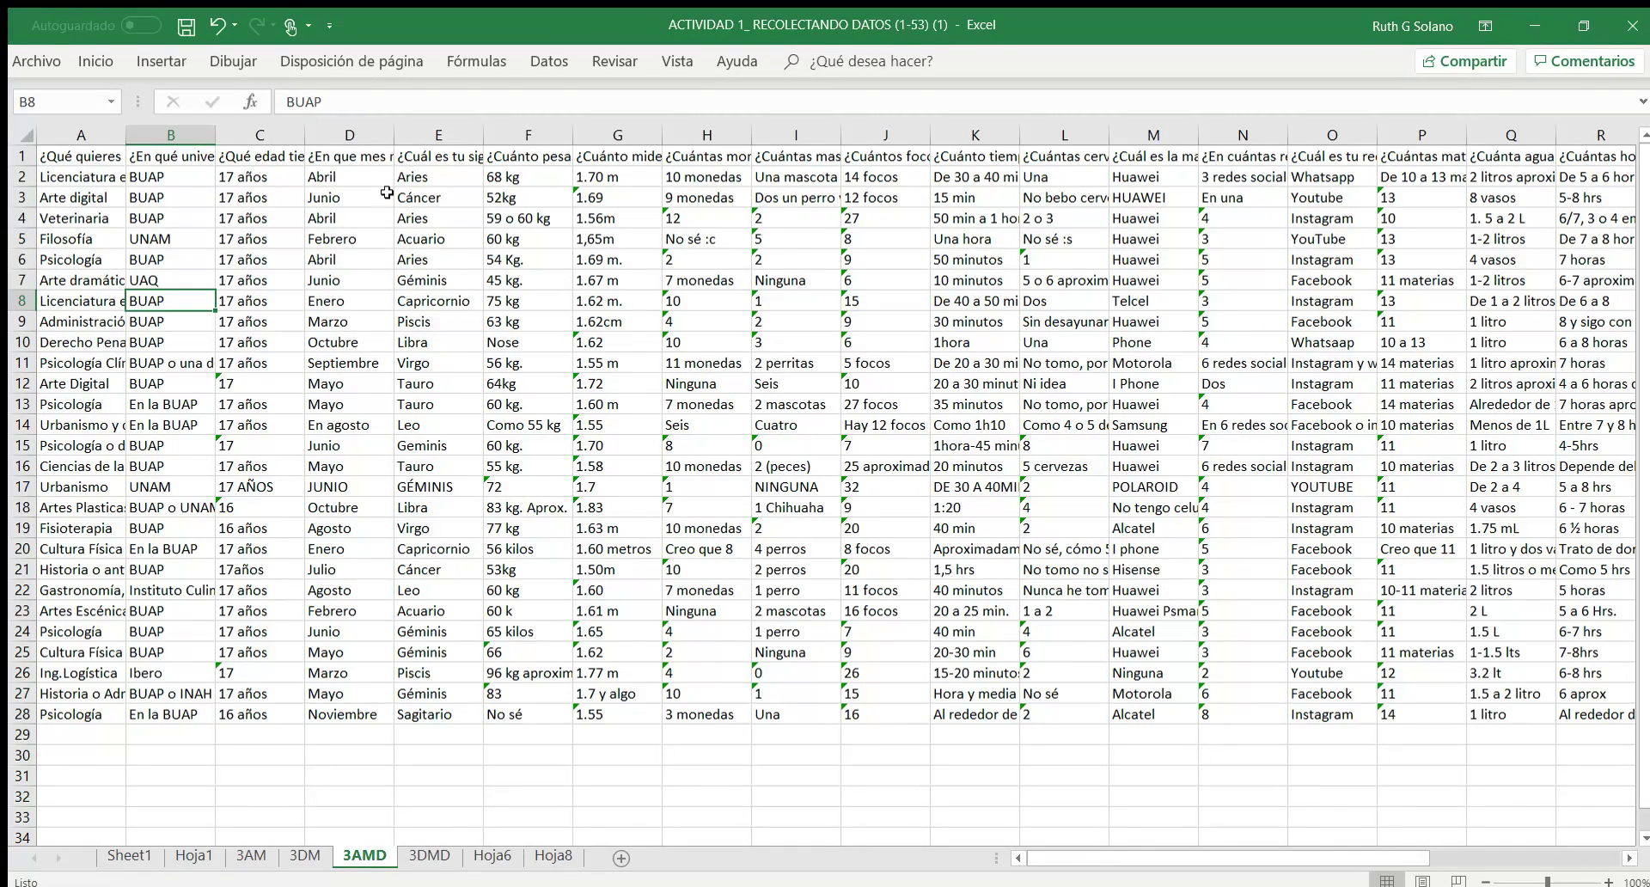
Append "En años" to the age question header in C1.
{"action": "left_click", "coordinate": [238, 297]}
{"action": "key", "text": "Up"}
{"action": "key", "text": "Up"}
{"action": "key", "text": "Up"}
{"action": "key", "text": "Up"}
{"action": "key", "text": "Up"}
{"action": "key", "text": "Up"}
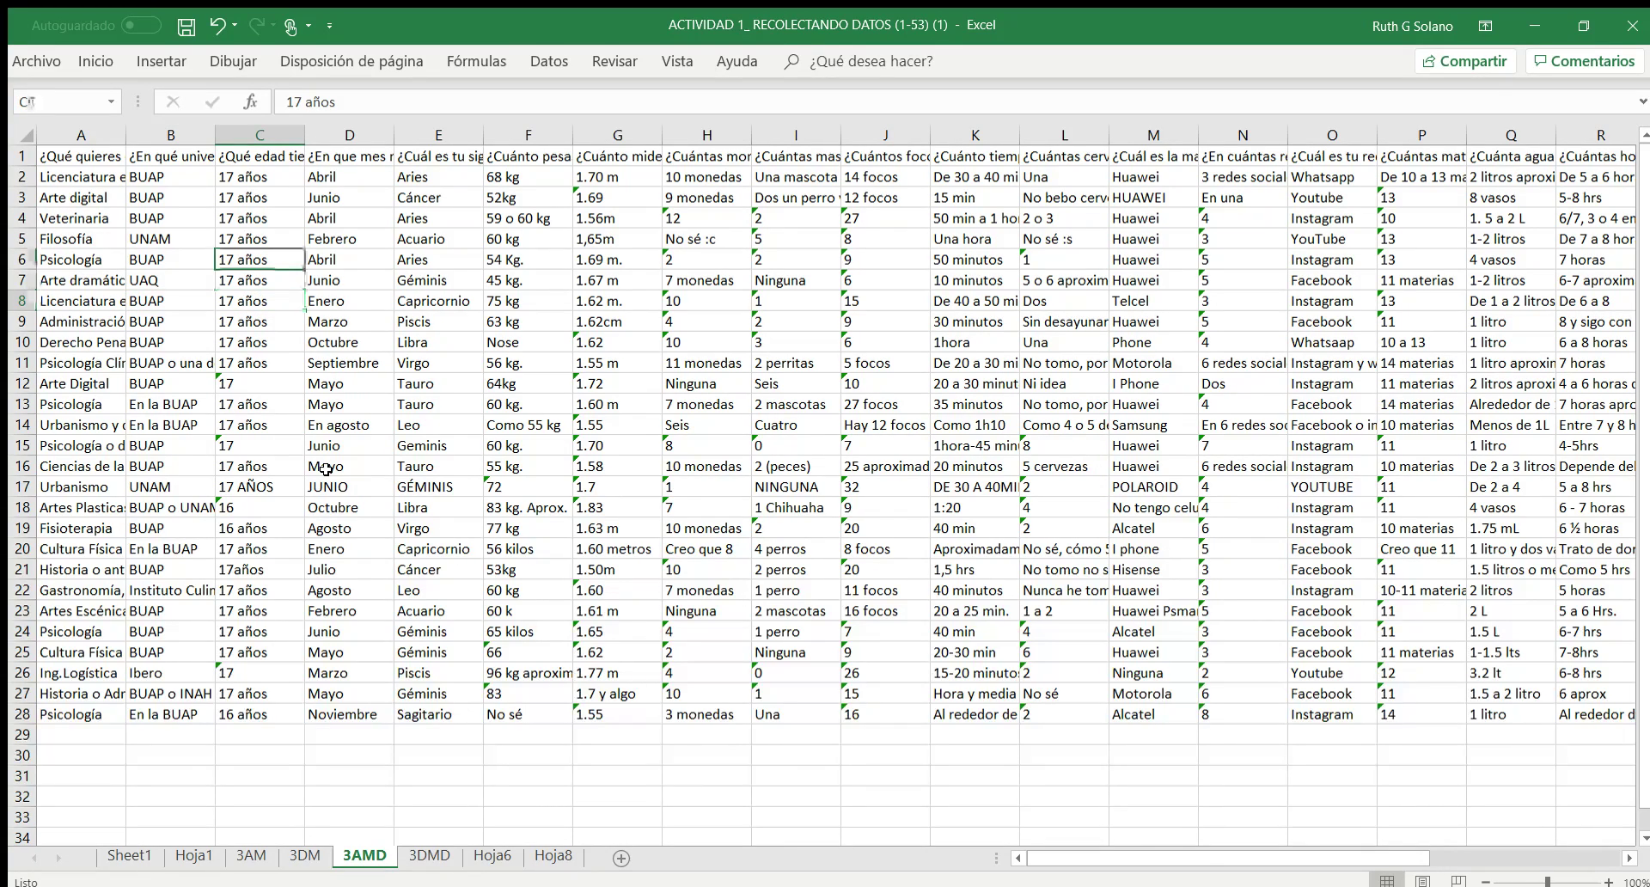
{"action": "key", "text": "Up"}
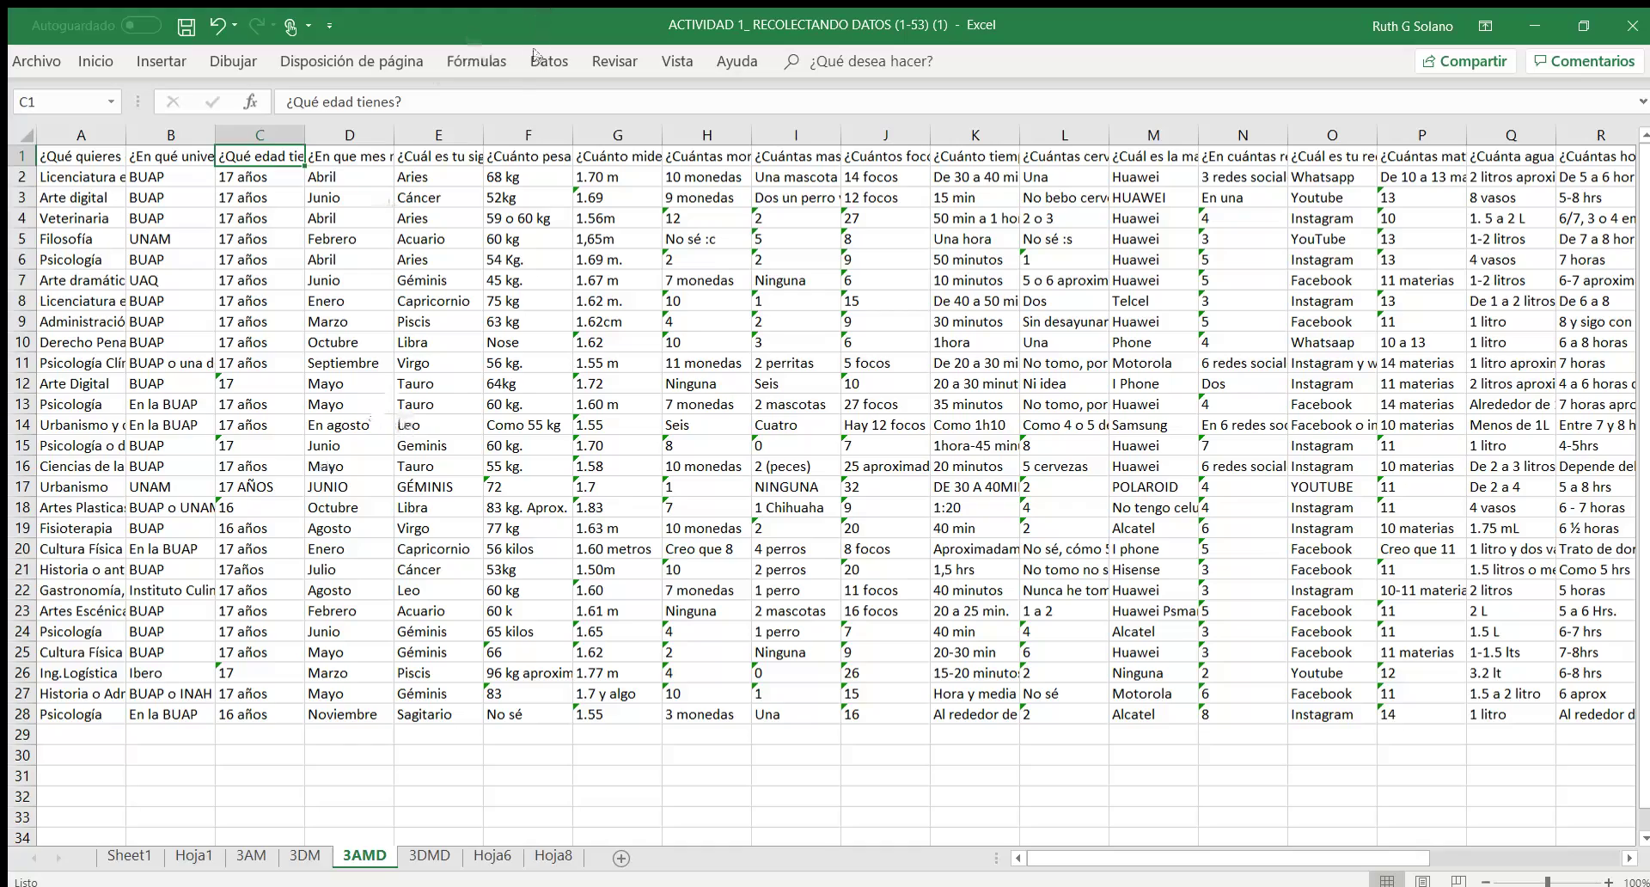
{"action": "left_click", "coordinate": [515, 97]}
{"action": "type", "text": "En años"}
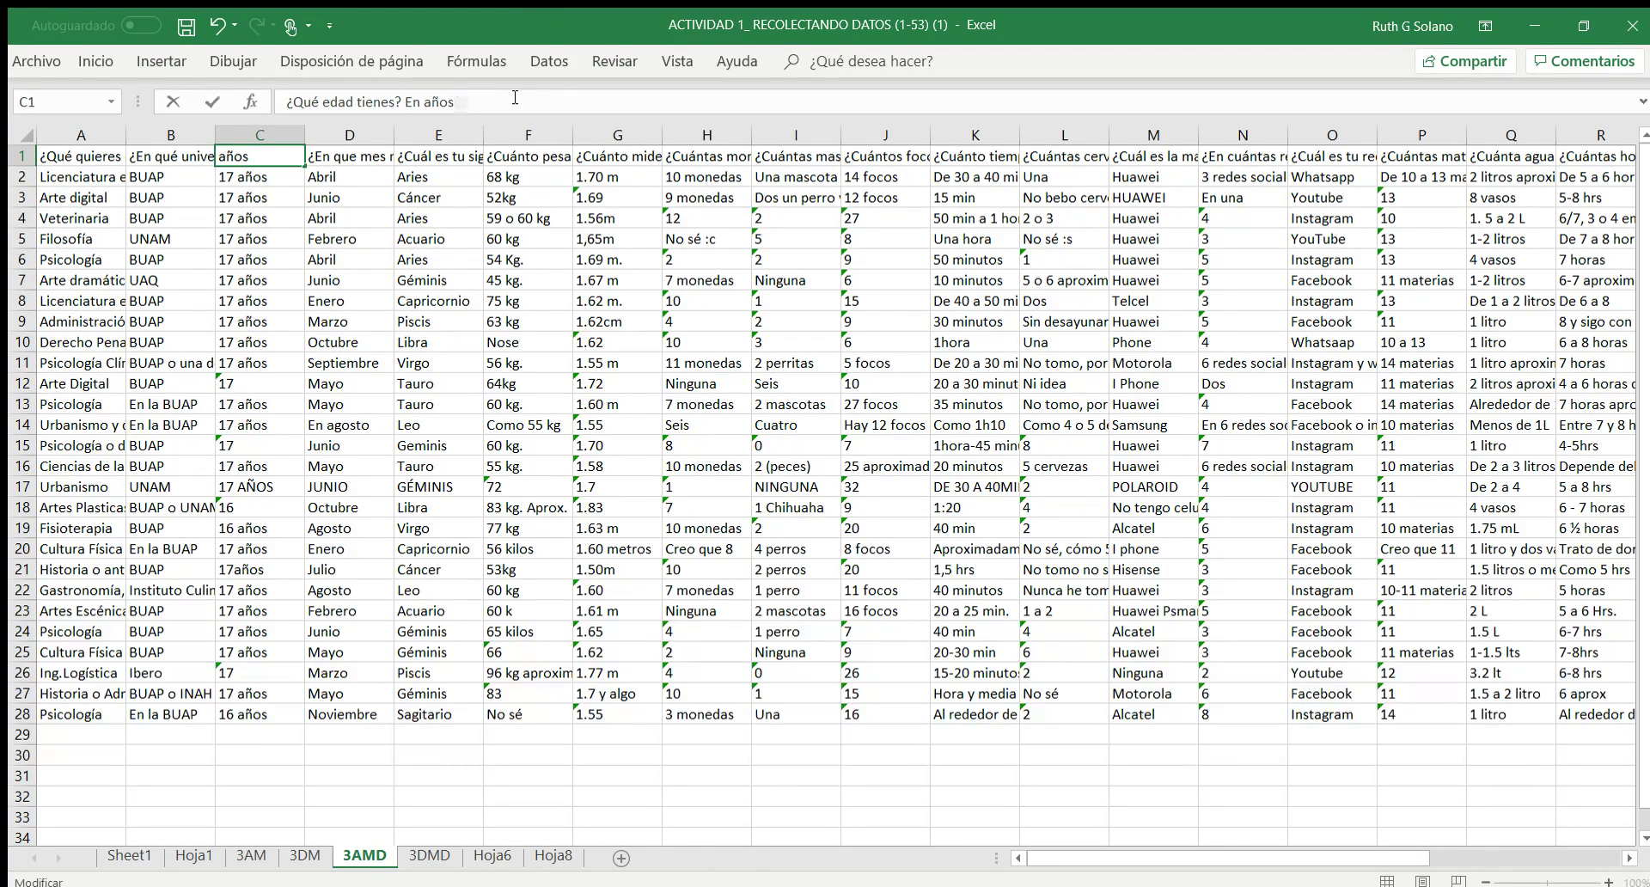
{"action": "key", "text": "Return"}
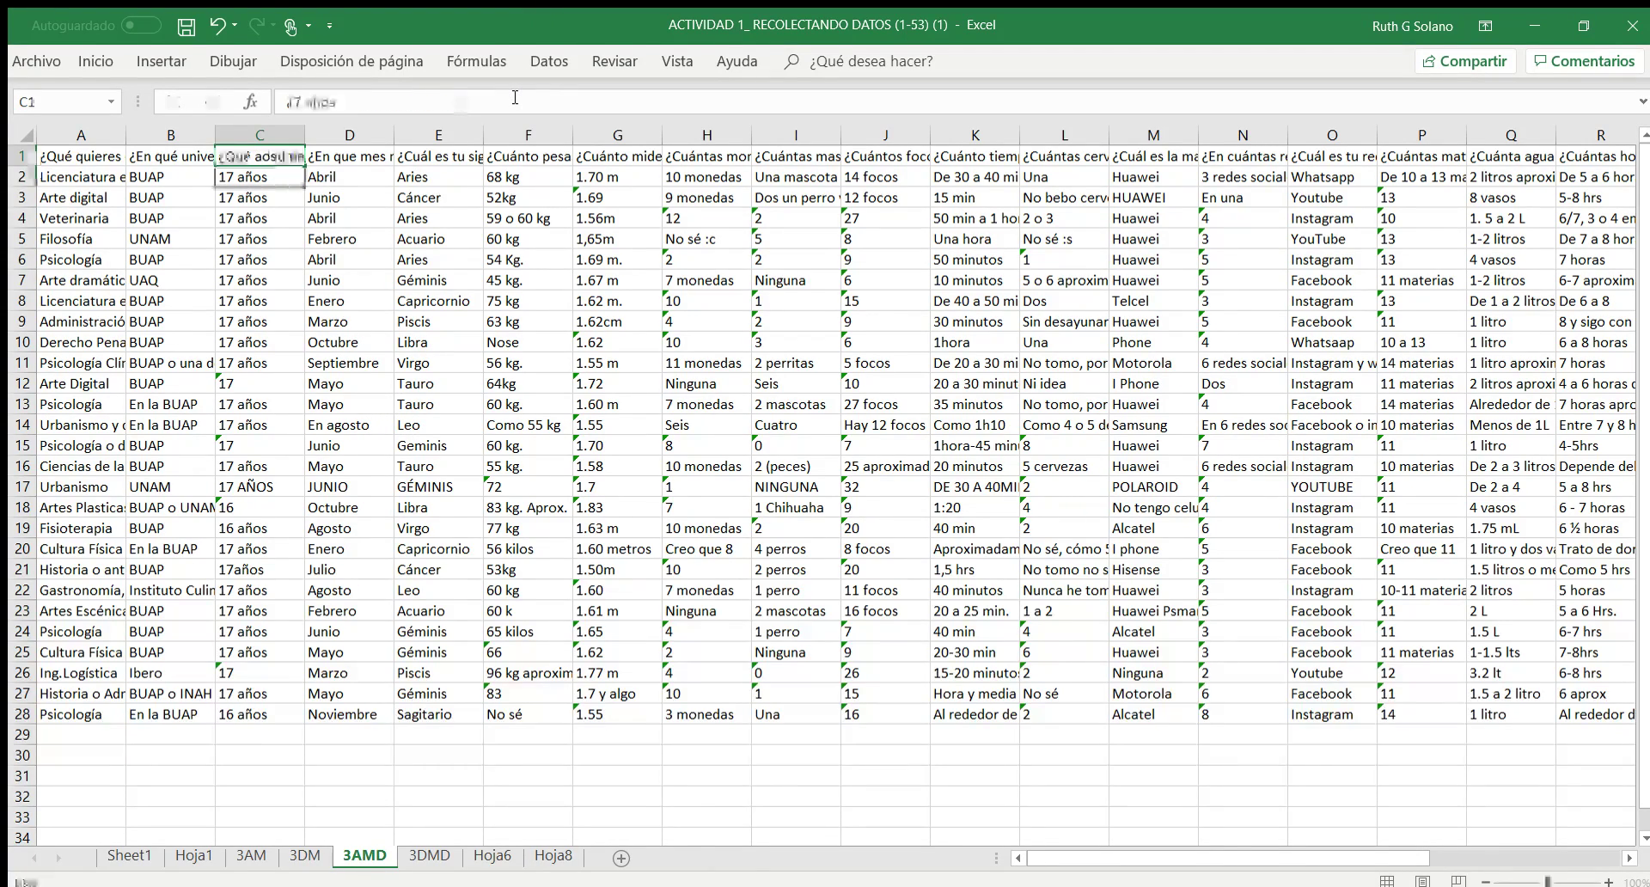
Replace the age answer in C2 with the plain number 17.
{"action": "type", "text": "17"}
{"action": "key", "text": "Return"}
{"action": "key", "text": "Up"}
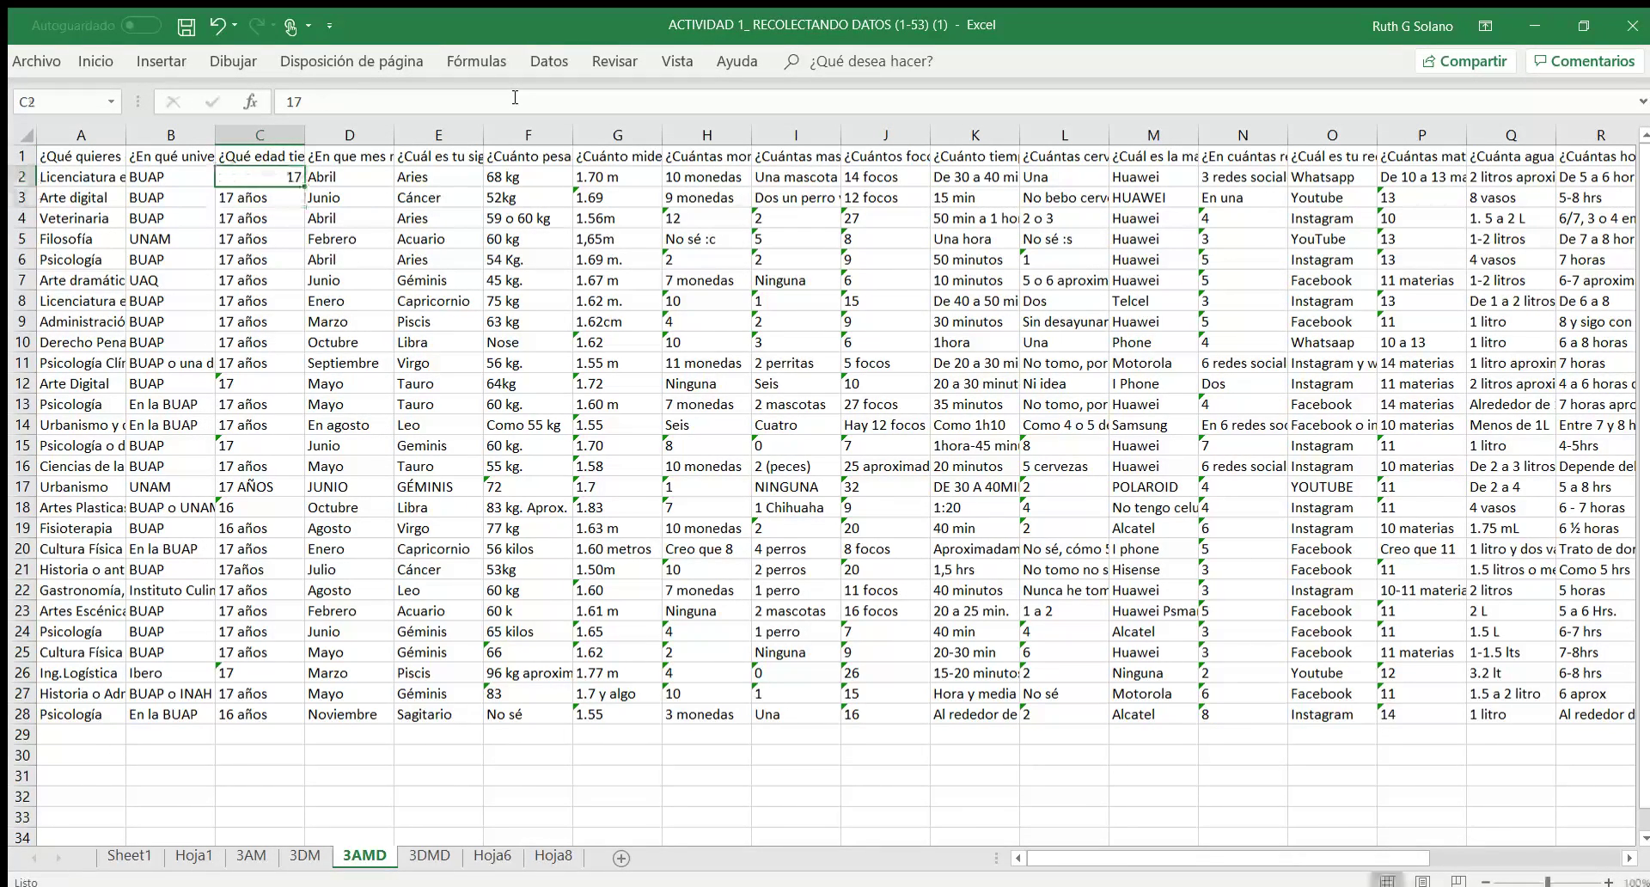
Copy the age 17 from C2 into cells C3 through C17.
{"action": "key", "text": "ctrl+c"}
{"action": "key", "text": "Down"}
{"action": "key", "text": "shift+Down"}
{"action": "key", "text": "shift+Down"}
{"action": "key", "text": "shift+Down"}
{"action": "key", "text": "shift+Down"}
{"action": "key", "text": "shift+Down"}
{"action": "key", "text": "shift+Down"}
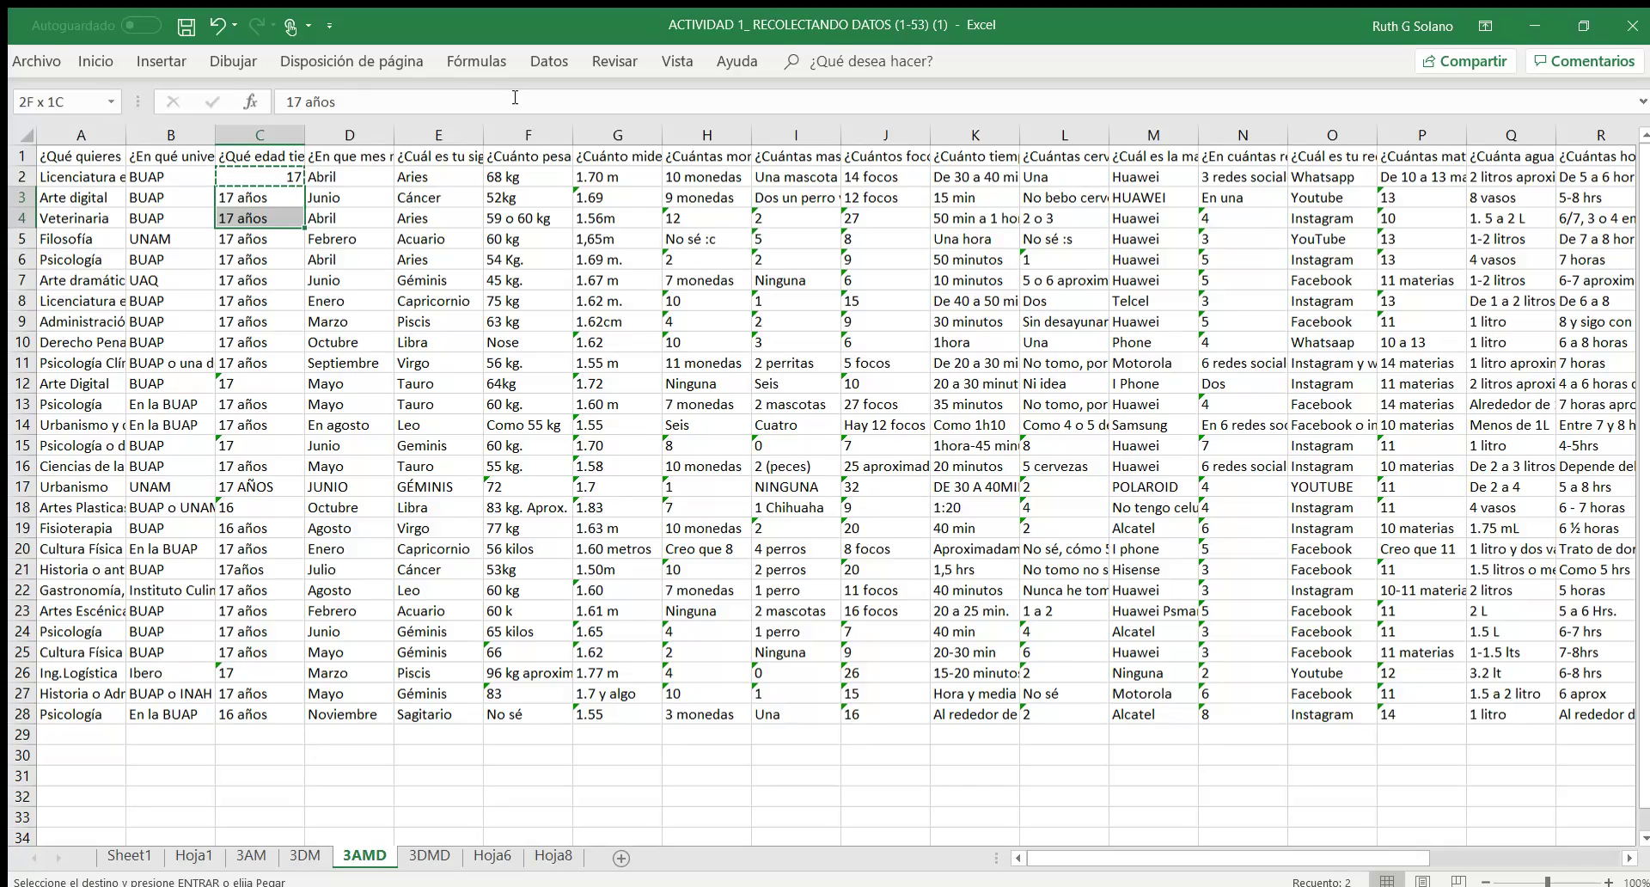
{"action": "key", "text": "shift+Down"}
{"action": "key", "text": "shift+Down"}
{"action": "key", "text": "shift+Down"}
{"action": "key", "text": "shift+Down"}
{"action": "key", "text": "shift+Down"}
{"action": "key", "text": "shift+Down"}
{"action": "key", "text": "shift+Down"}
{"action": "key", "text": "shift+Down"}
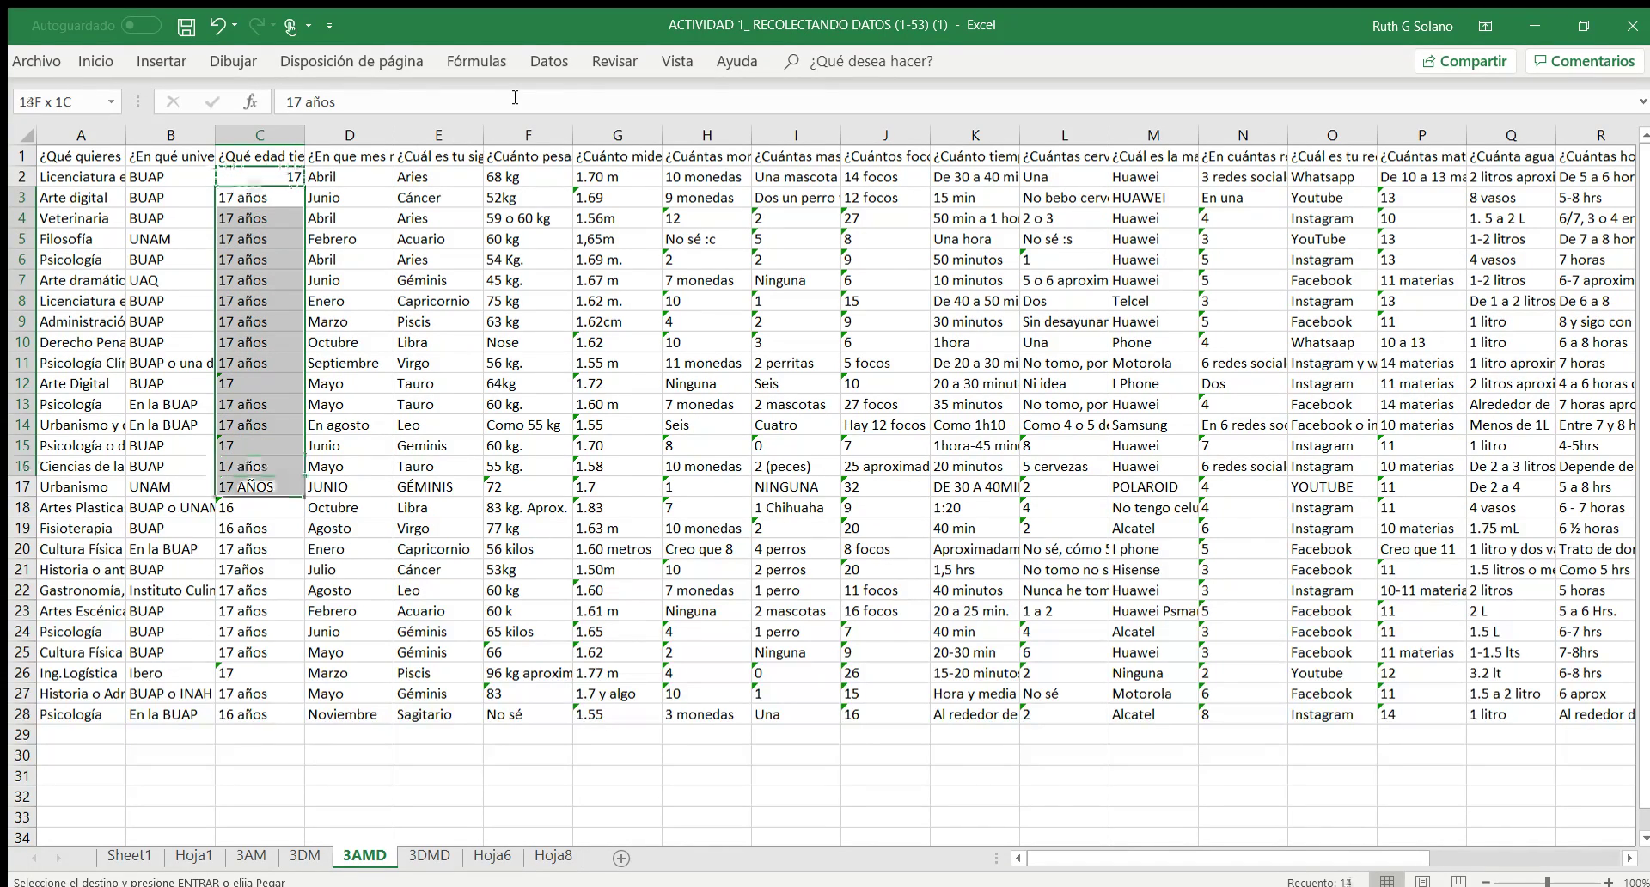
{"action": "key", "text": "ctrl+v"}
{"action": "key", "text": "Right"}
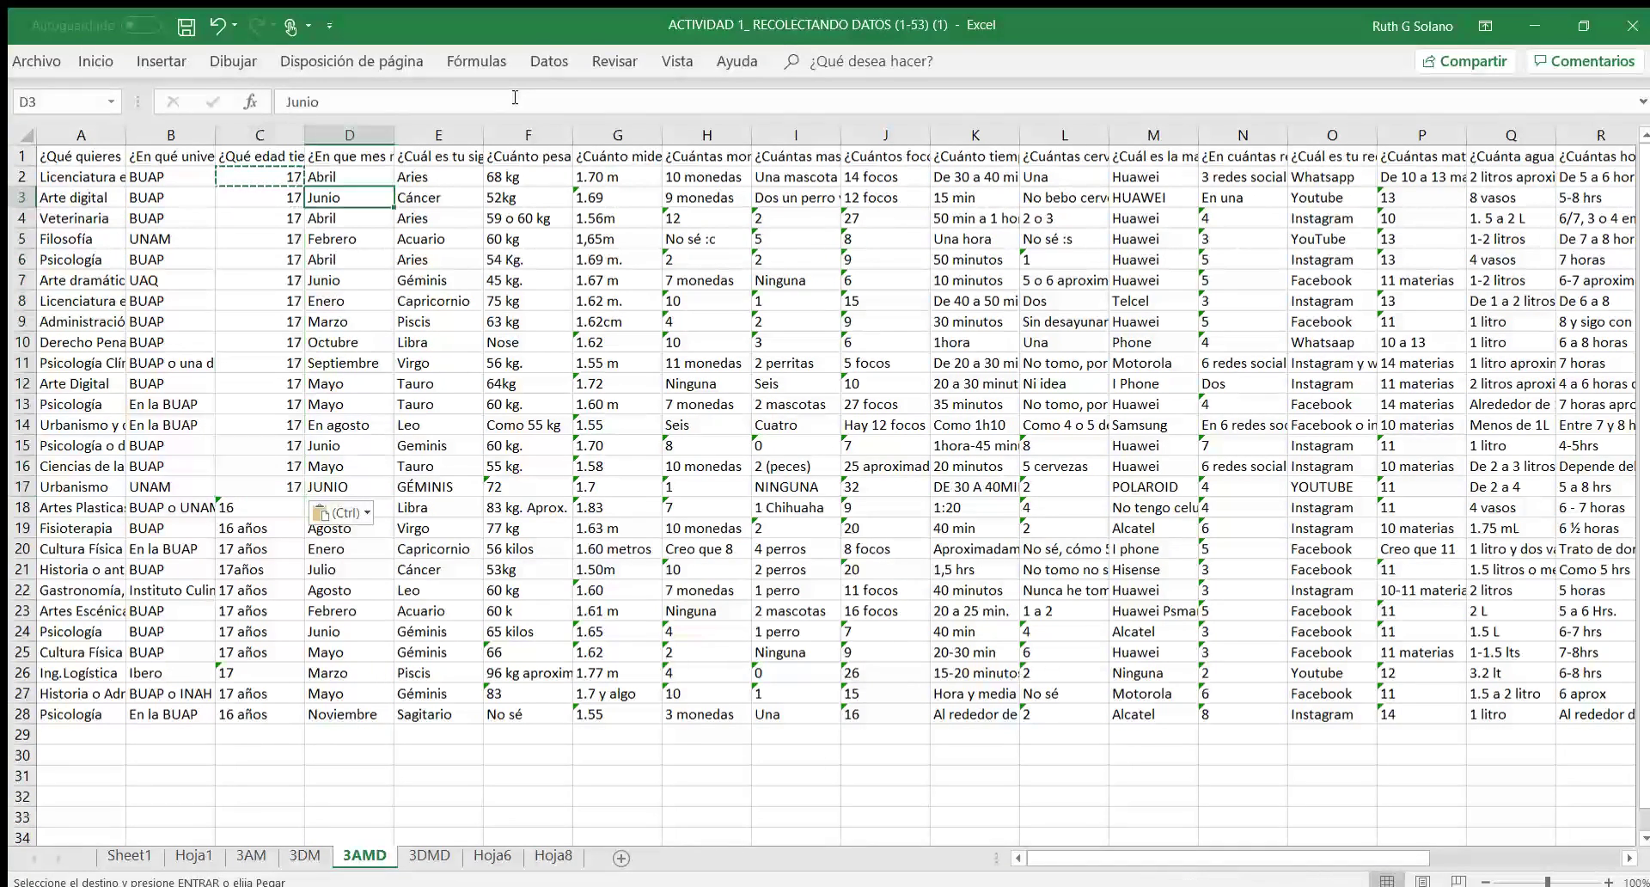
{"action": "key", "text": "Escape"}
Rewrite the all-caps birth month in D17 as "Junio".
{"action": "key", "text": "Up"}
{"action": "key", "text": "Down"}
{"action": "key", "text": "Down"}
{"action": "key", "text": "Down"}
{"action": "key", "text": "Down"}
{"action": "key", "text": "Down"}
{"action": "key", "text": "Down"}
{"action": "key", "text": "Down"}
{"action": "key", "text": "Down"}
{"action": "key", "text": "Down"}
{"action": "key", "text": "Down"}
{"action": "key", "text": "Down"}
{"action": "key", "text": "Down"}
{"action": "key", "text": "Down"}
{"action": "key", "text": "Down"}
{"action": "key", "text": "Down"}
{"action": "key", "text": "Down"}
{"action": "key", "text": "Down"}
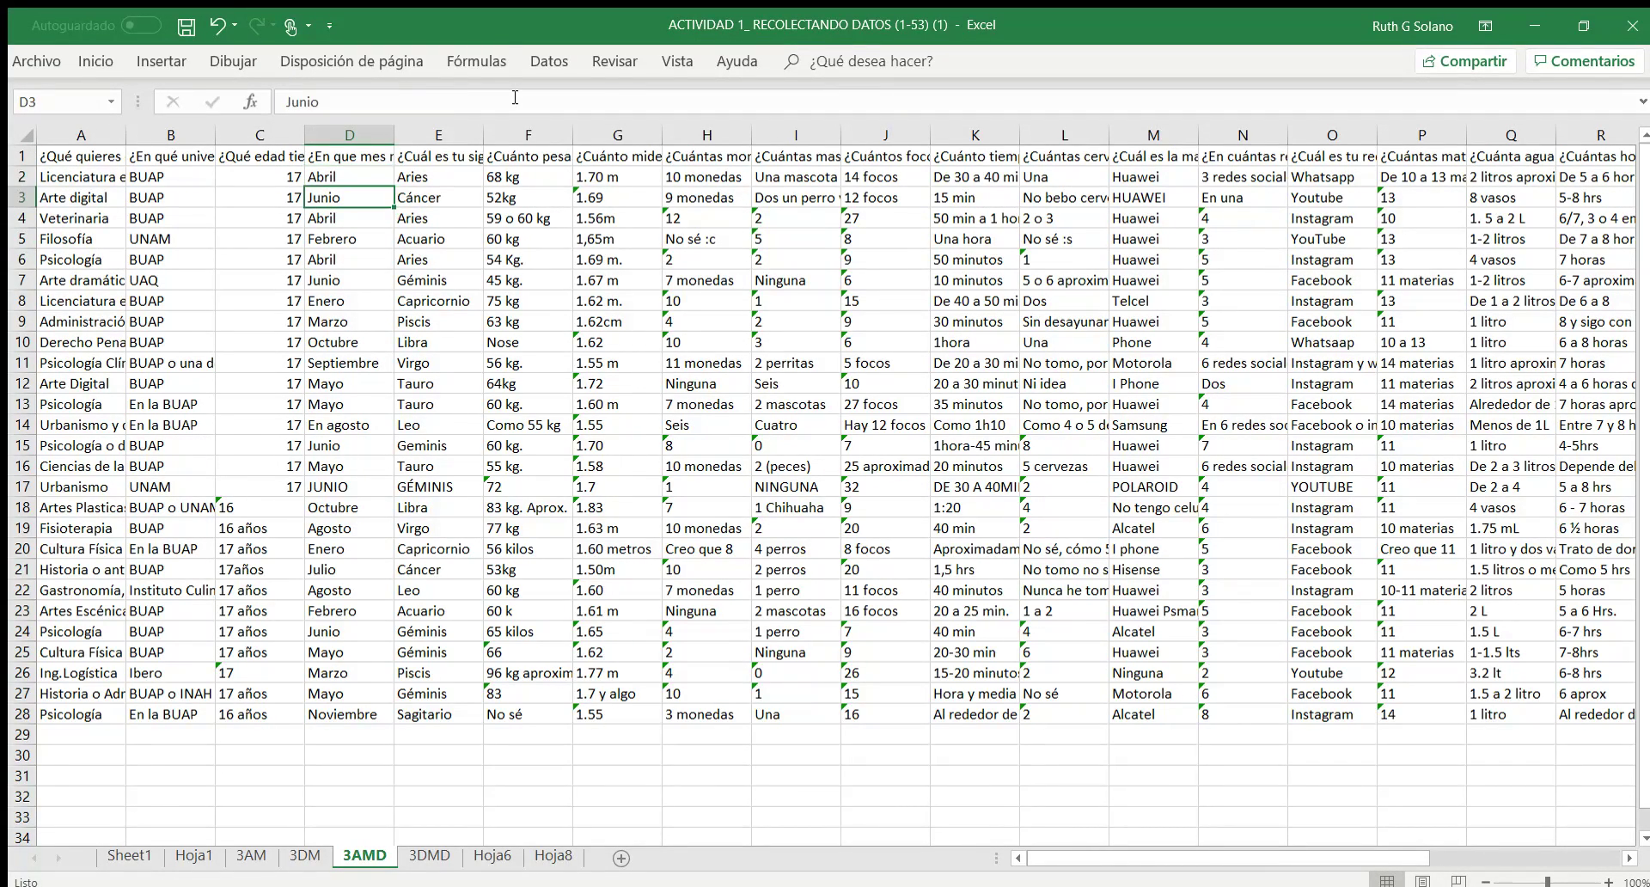
{"action": "key", "text": "Up"}
{"action": "key", "text": "Up"}
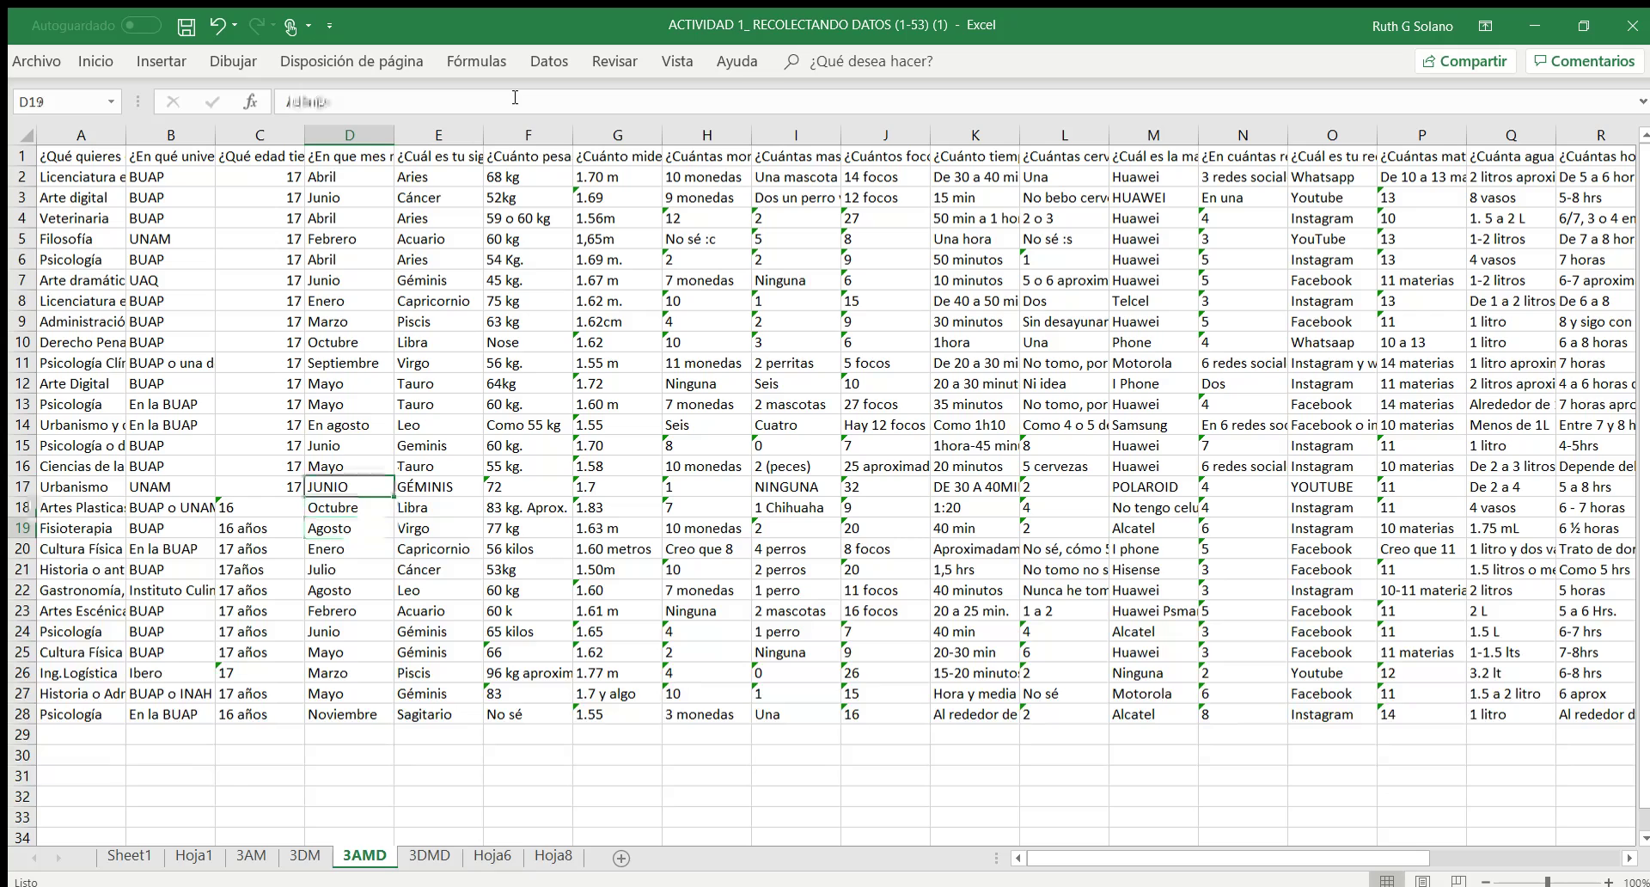
{"action": "key", "text": "F2"}
{"action": "key", "text": "BackSpace"}
{"action": "key", "text": "BackSpace"}
{"action": "key", "text": "BackSpace"}
{"action": "key", "text": "BackSpace"}
{"action": "type", "text": "unio"}
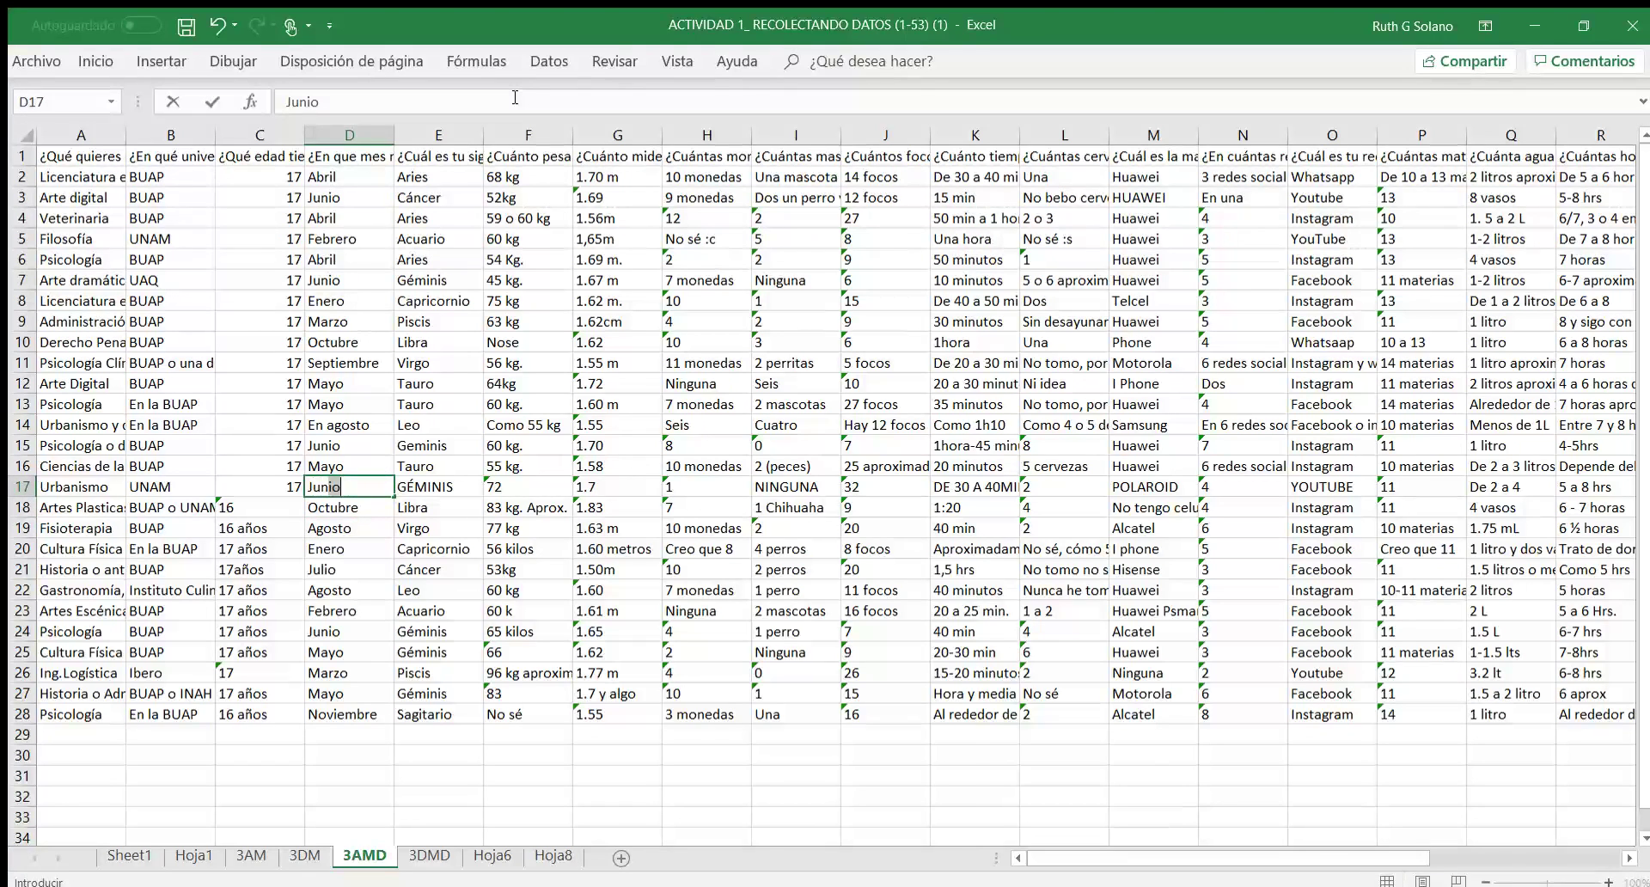
{"action": "key", "text": "Return"}
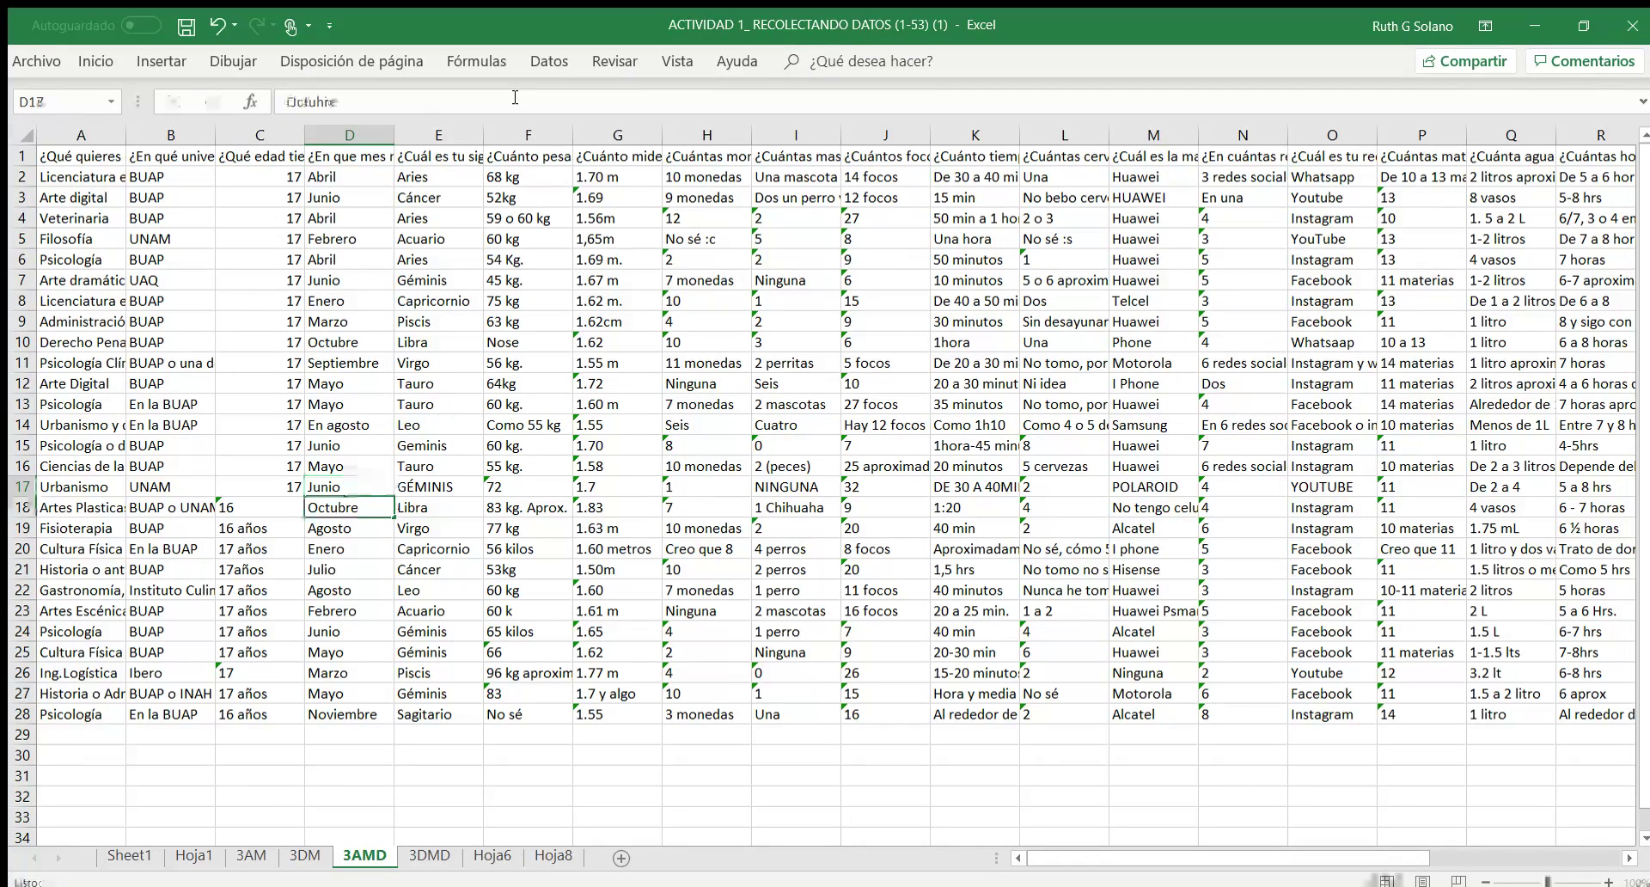
Examine how the weight and height answers are written, then check the header of the coins column.
{"action": "key", "text": "Right"}
{"action": "key", "text": "Right"}
{"action": "key", "text": "Right"}
{"action": "key", "text": "Right"}
{"action": "key", "text": "Left"}
{"action": "key", "text": "Left"}
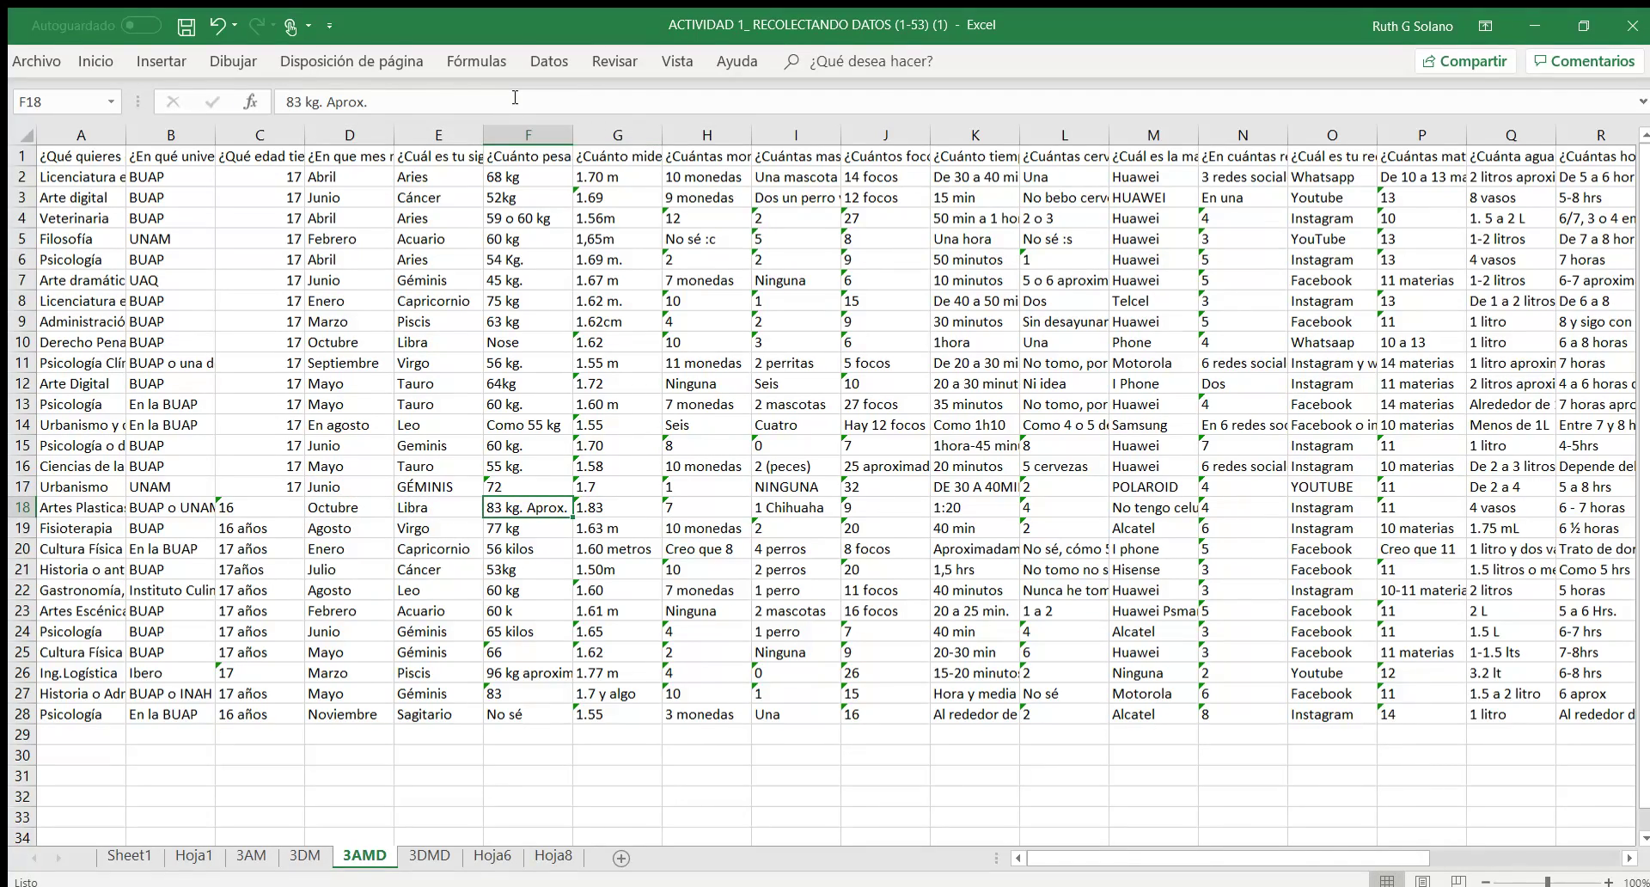
{"action": "key", "text": "Right"}
{"action": "key", "text": "Up"}
{"action": "key", "text": "Up"}
{"action": "key", "text": "Up"}
{"action": "key", "text": "Up"}
{"action": "key", "text": "Up"}
{"action": "key", "text": "Up"}
{"action": "key", "text": "Up"}
{"action": "key", "text": "Up"}
{"action": "key", "text": "Up"}
{"action": "key", "text": "Up"}
{"action": "key", "text": "Up"}
{"action": "key", "text": "Up"}
{"action": "key", "text": "Up"}
{"action": "key", "text": "Up"}
{"action": "key", "text": "Up"}
{"action": "key", "text": "Up"}
{"action": "key", "text": "Up"}
{"action": "key", "text": "Right"}
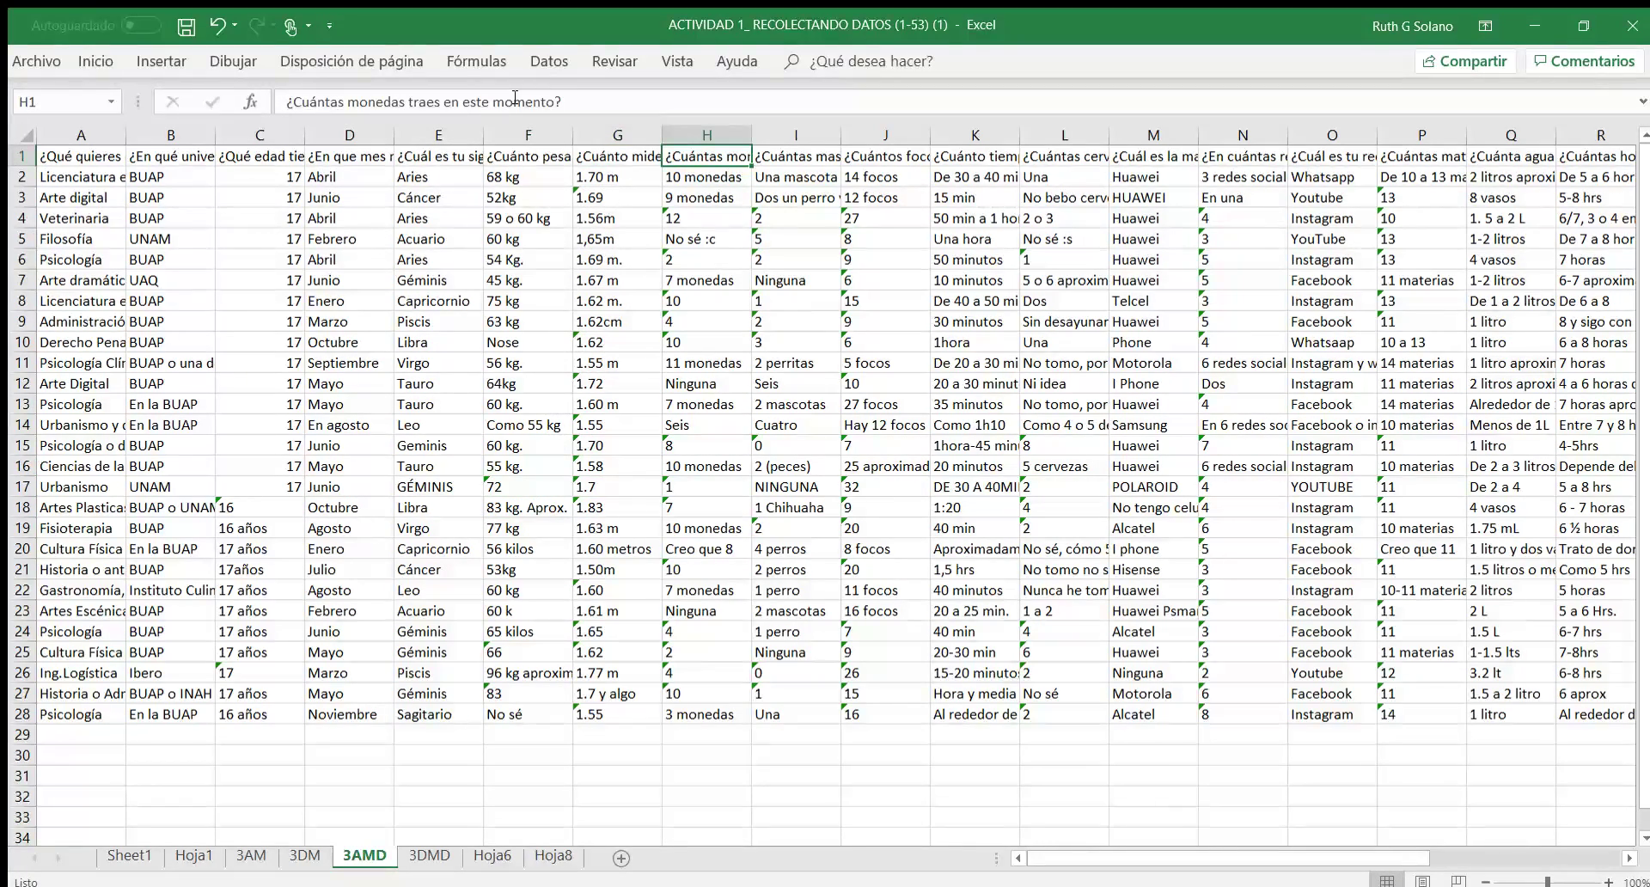
Replace the commute time answers in K2 and K3 with the plain minute values 35 and 15.
{"action": "key", "text": "Right"}
{"action": "key", "text": "Right"}
{"action": "key", "text": "Right"}
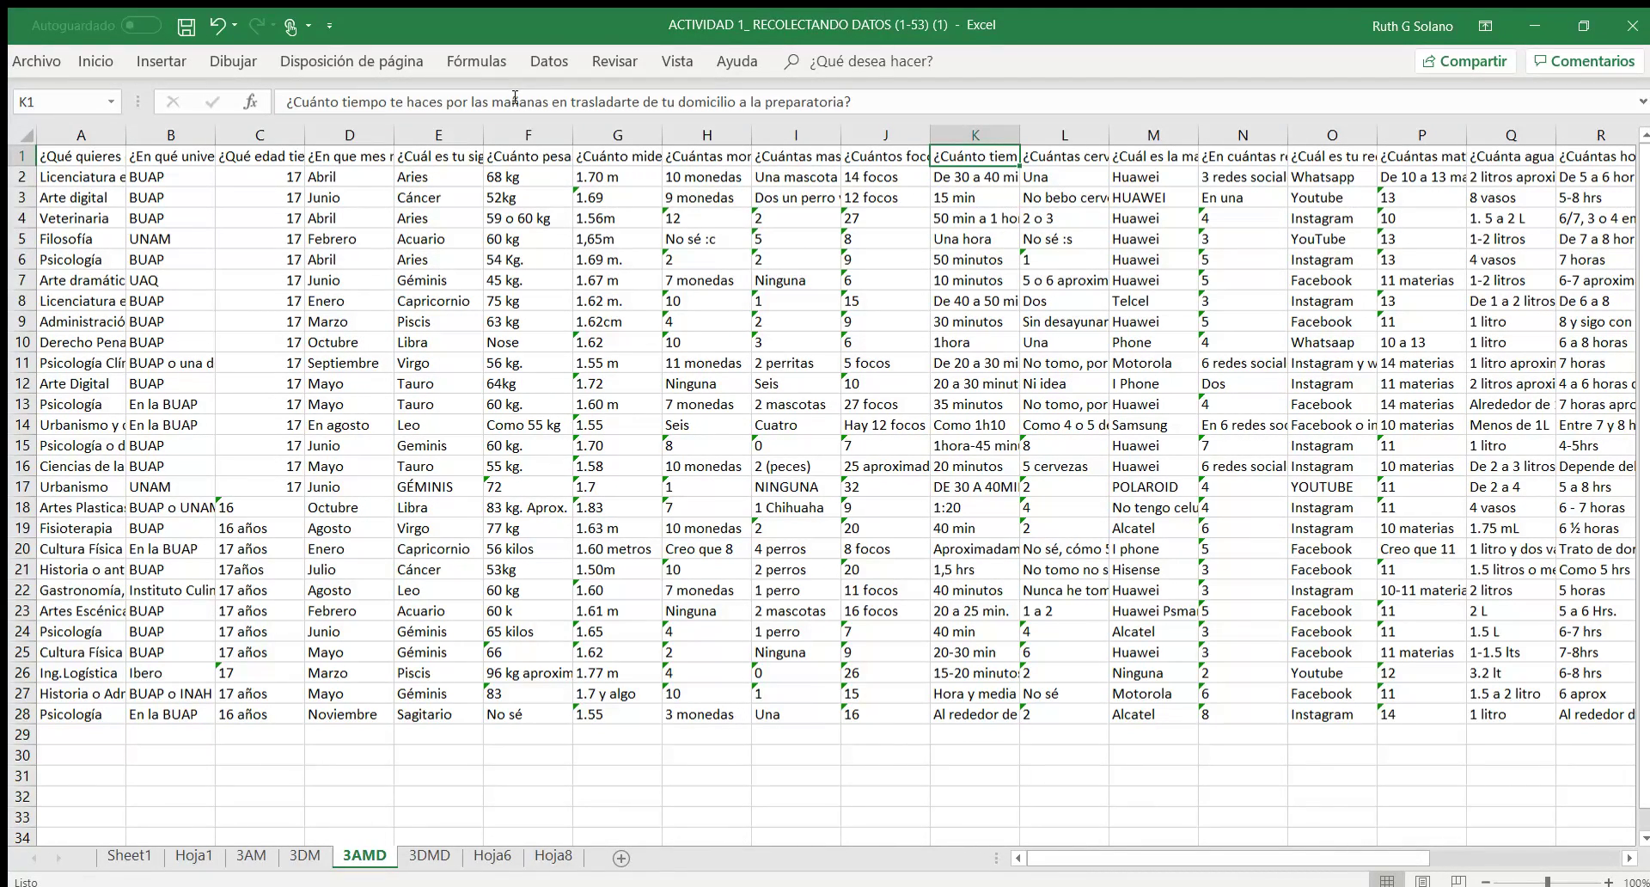
{"action": "key", "text": "Down"}
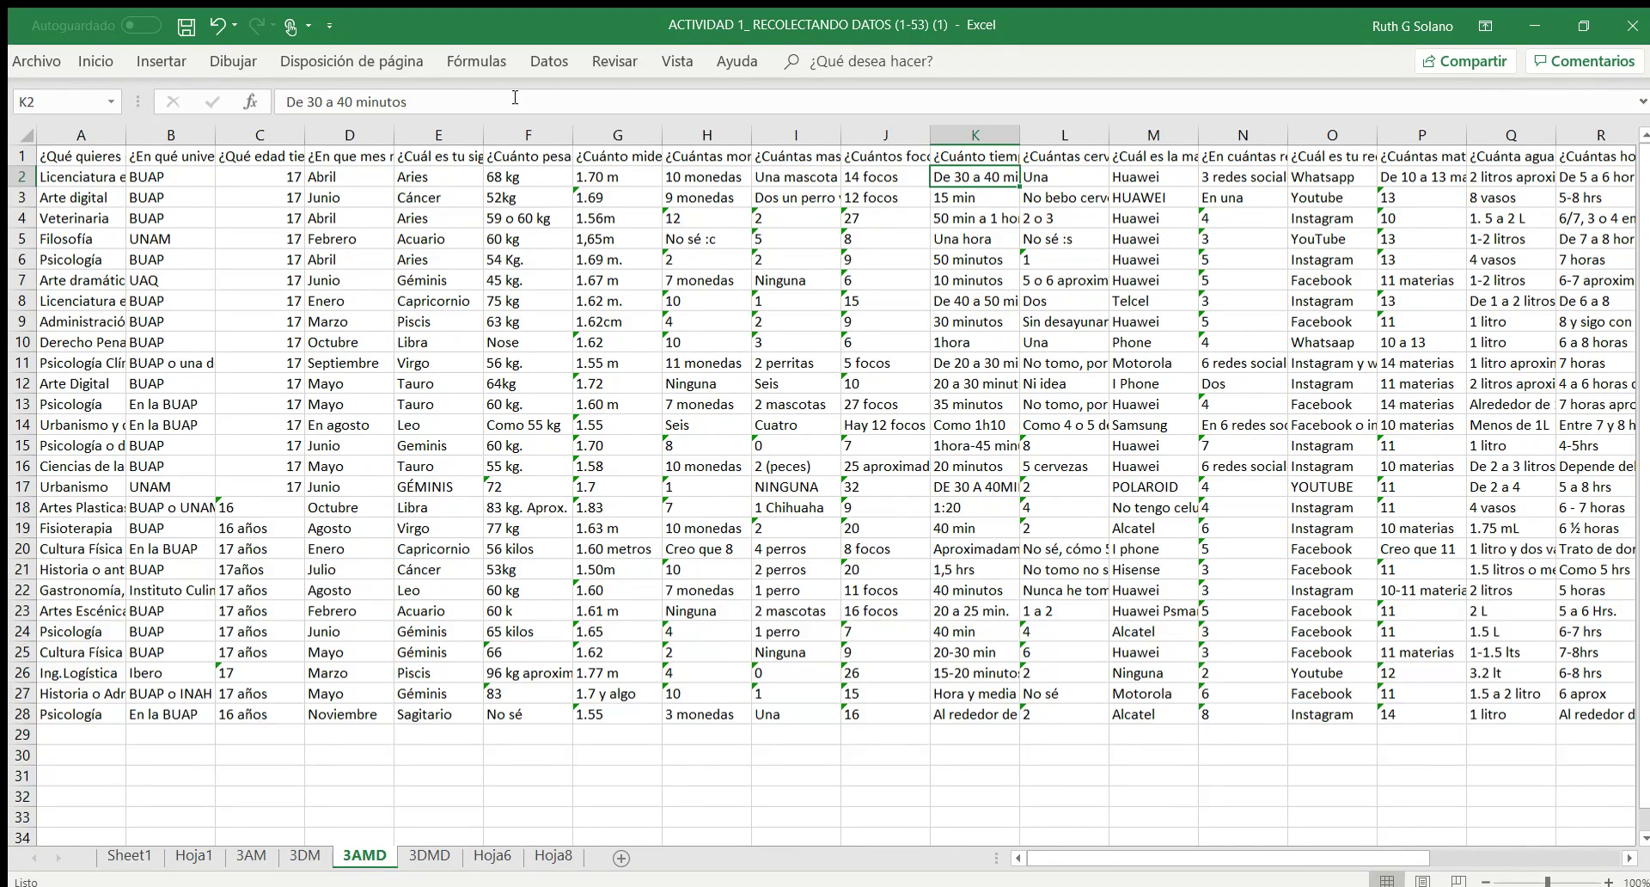
{"action": "type", "text": "35"}
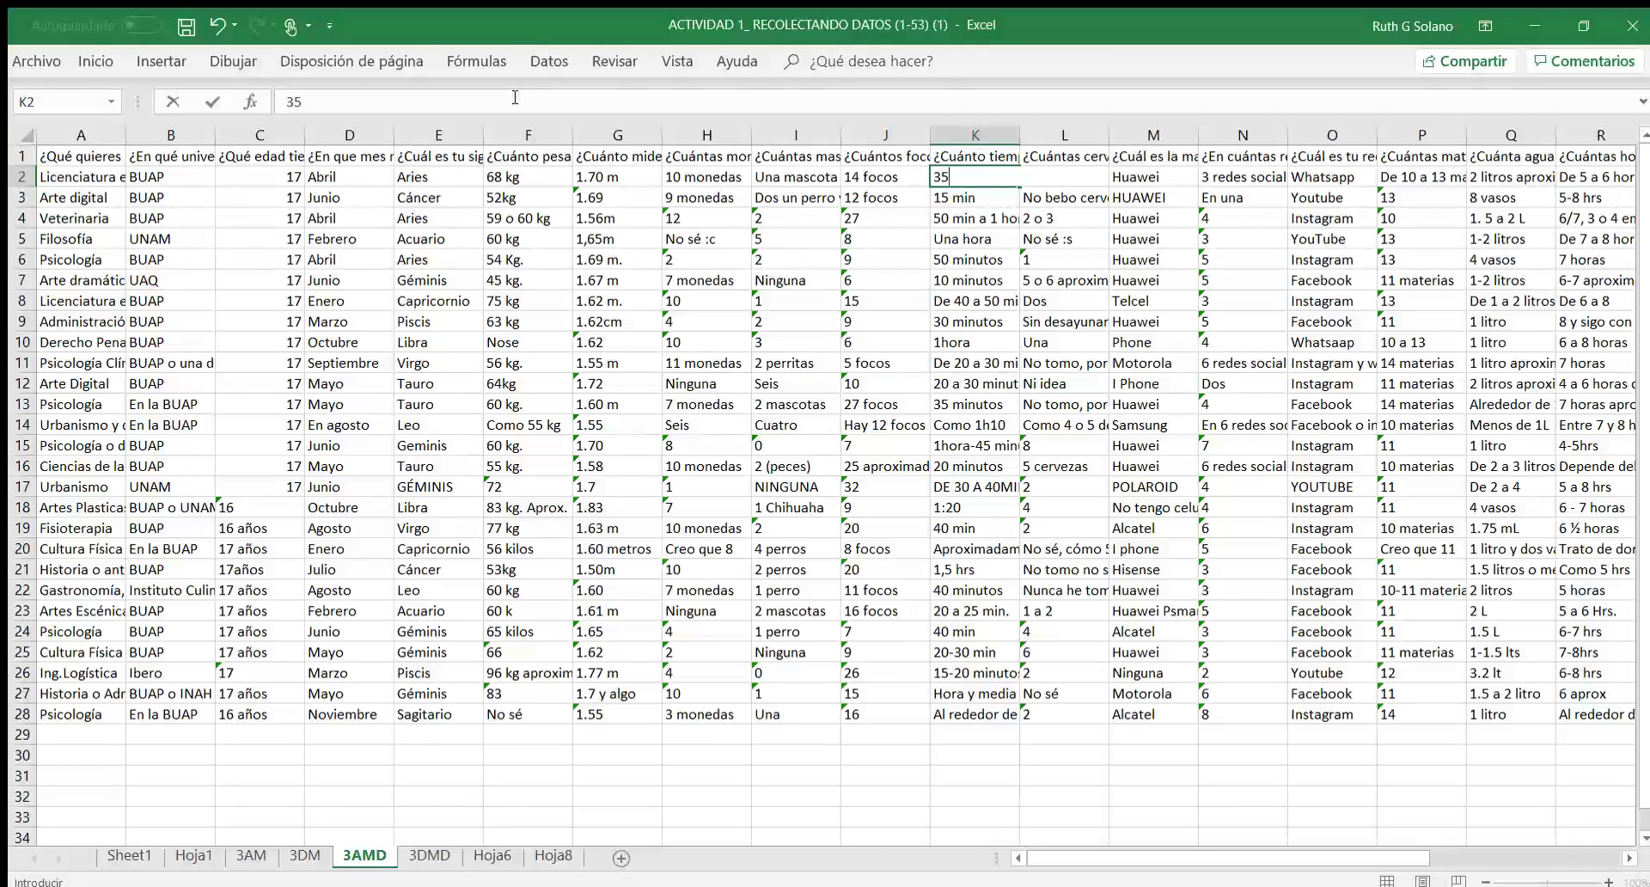
{"action": "key", "text": "Return"}
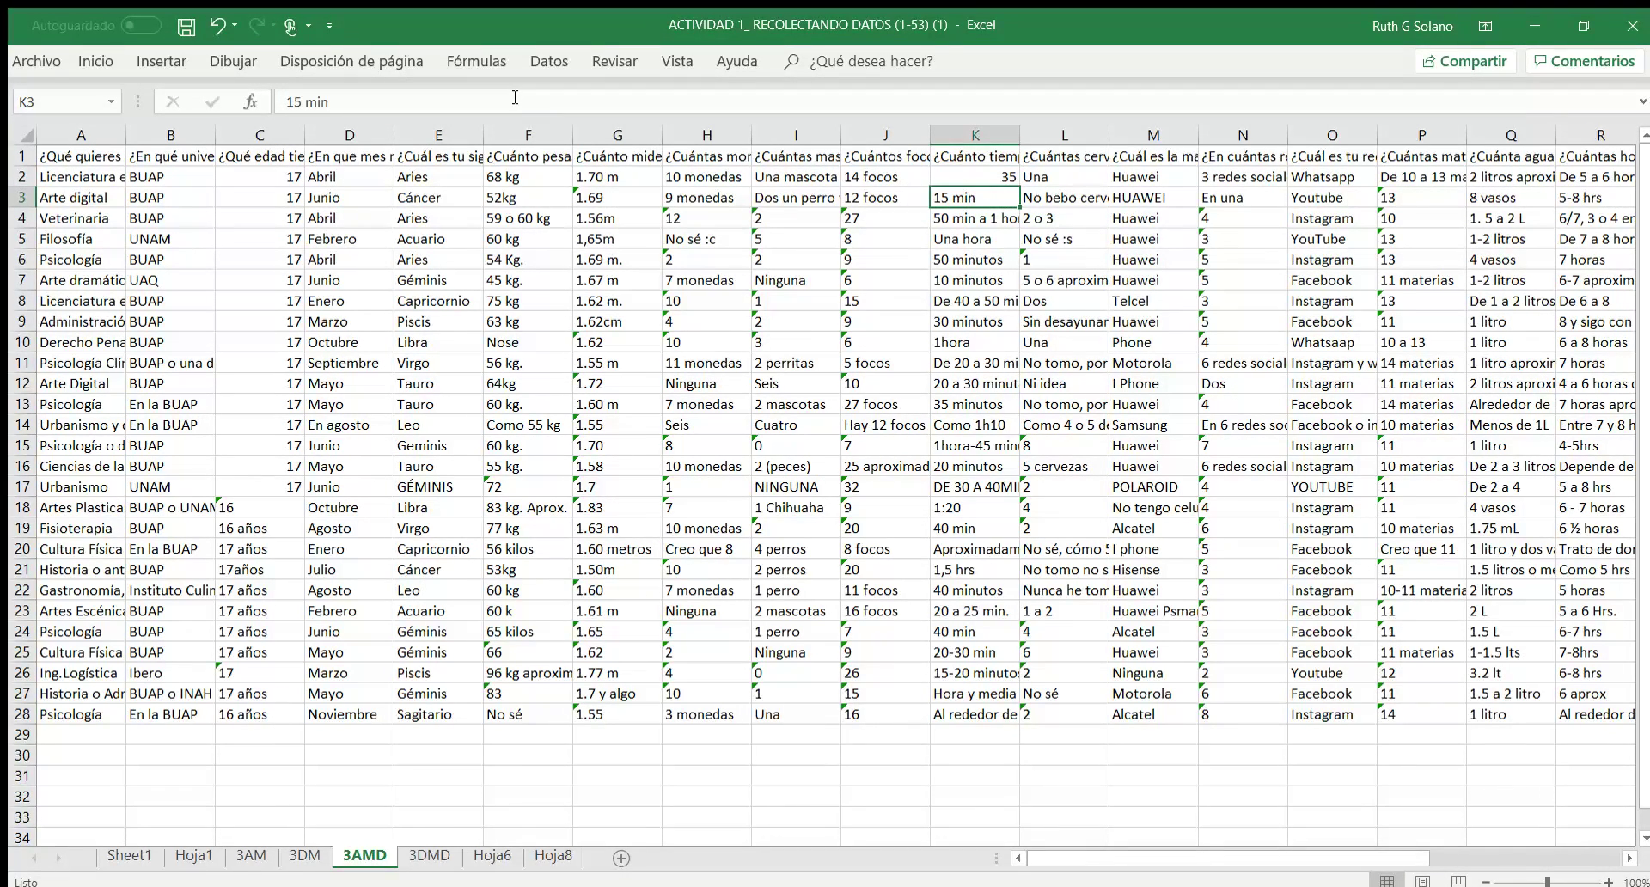
{"action": "type", "text": "15"}
{"action": "key", "text": "Return"}
{"action": "key", "text": "Return"}
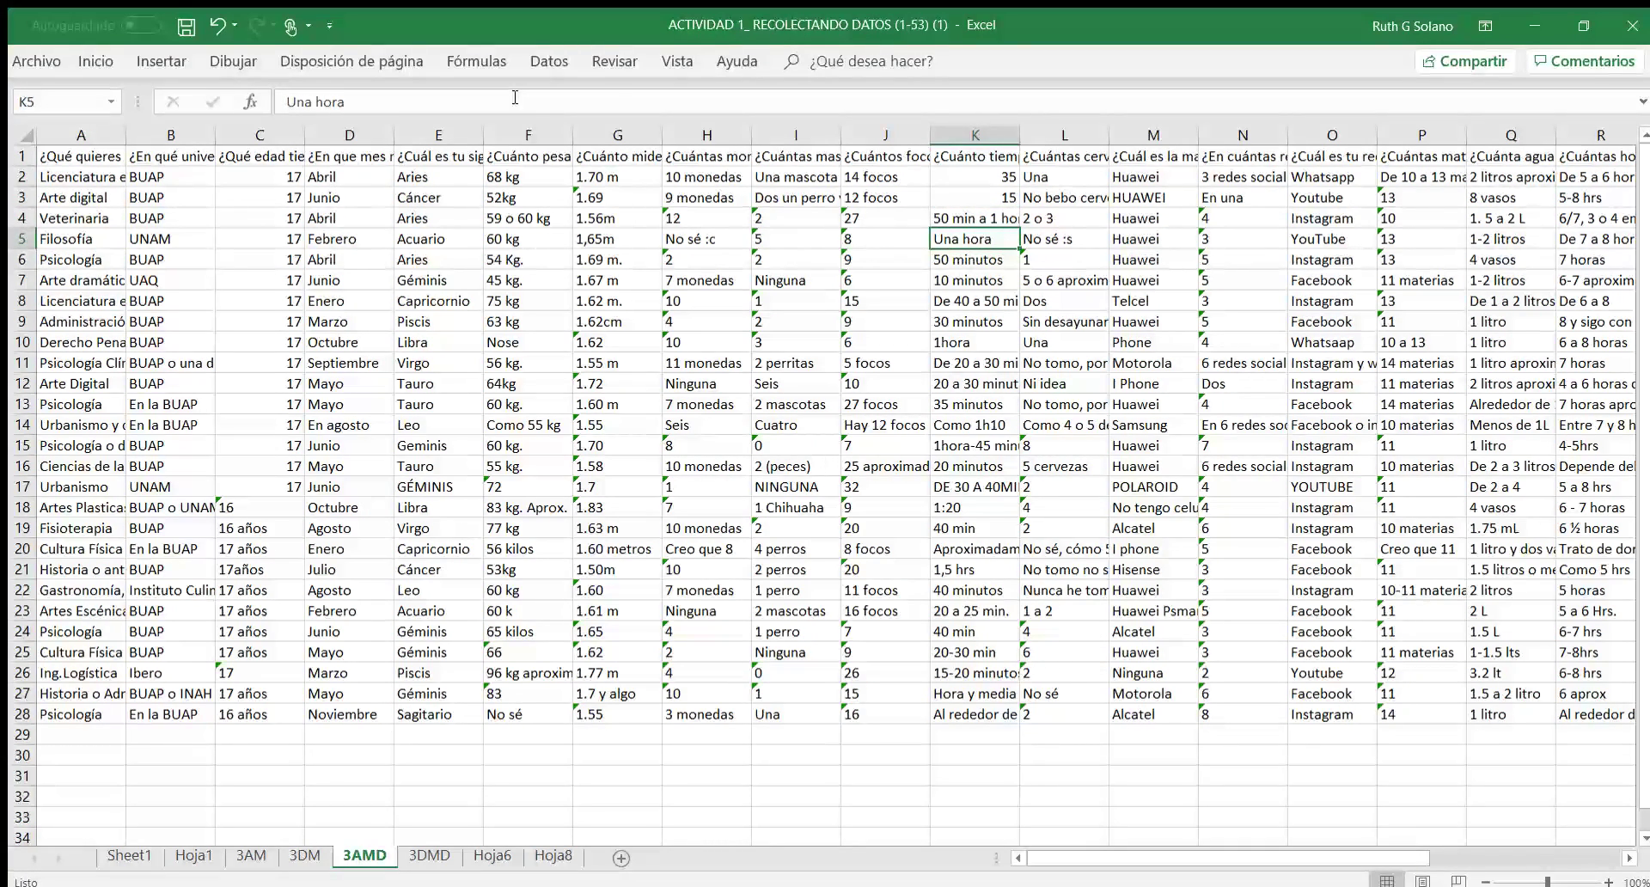
Examine the header and the remaining commute time answers in column K for ranges and mixed time units.
{"action": "key", "text": "Up"}
{"action": "key", "text": "Up"}
{"action": "key", "text": "Up"}
{"action": "key", "text": "Down"}
{"action": "key", "text": "Down"}
{"action": "key", "text": "Down"}
{"action": "key", "text": "Down"}
{"action": "key", "text": "Down"}
{"action": "key", "text": "Down"}
{"action": "key", "text": "Down"}
{"action": "key", "text": "Down"}
{"action": "key", "text": "Up"}
{"action": "key", "text": "Up"}
{"action": "key", "text": "Up"}
{"action": "key", "text": "Up"}
{"action": "key", "text": "Up"}
{"action": "key", "text": "Up"}
{"action": "key", "text": "Up"}
{"action": "key", "text": "Up"}
{"action": "key", "text": "Up"}
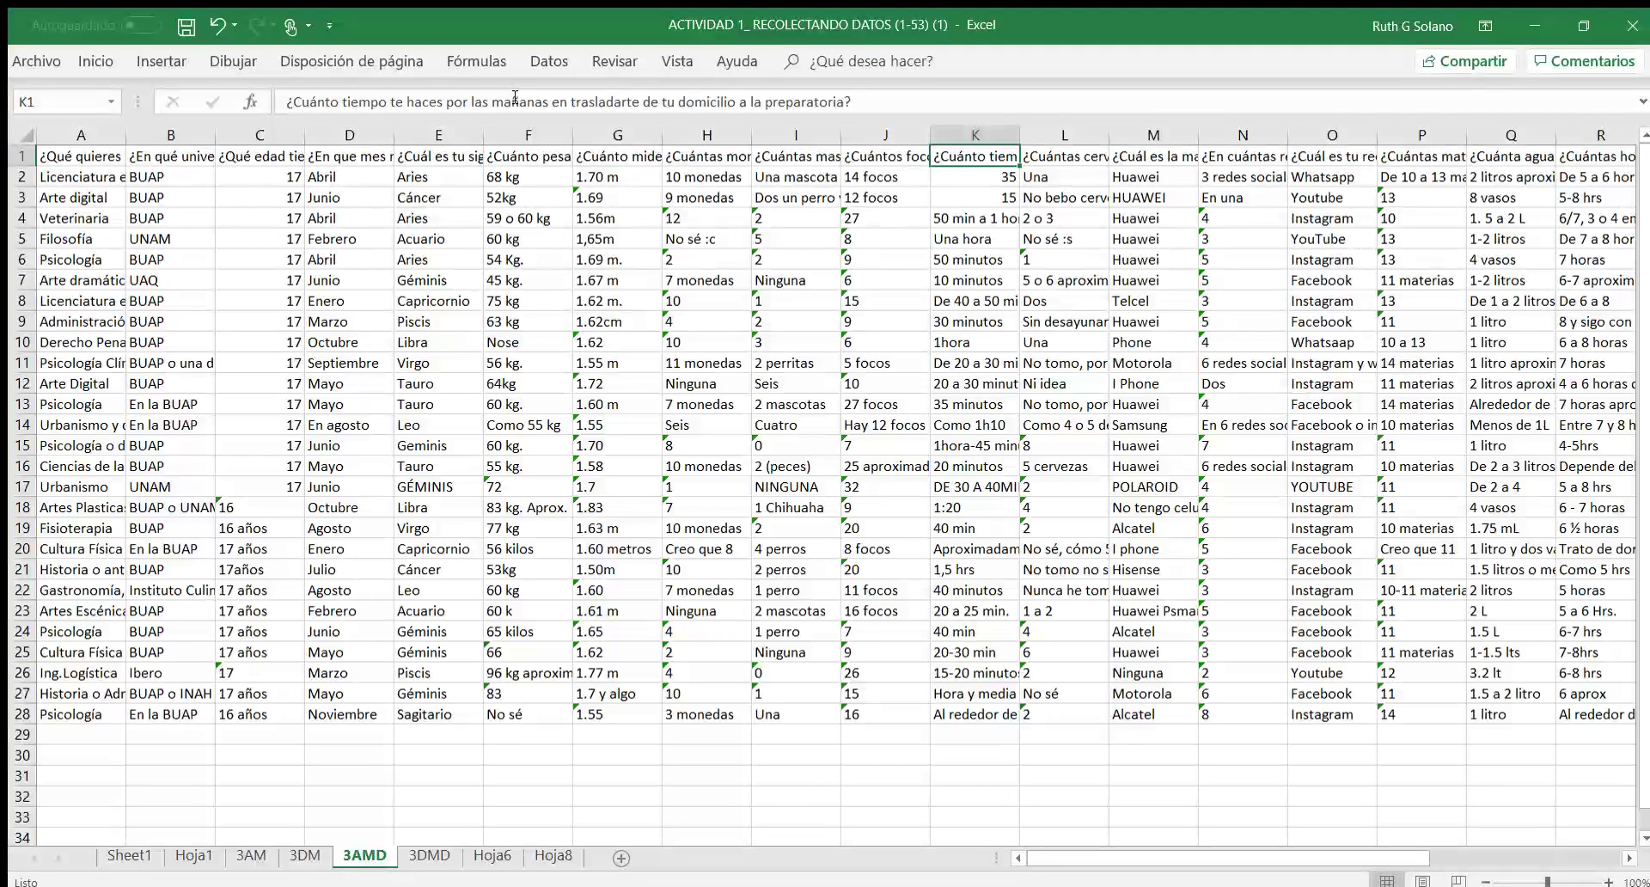
{"action": "key", "text": "Down"}
{"action": "key", "text": "Down"}
{"action": "key", "text": "Down"}
{"action": "key", "text": "Down"}
{"action": "key", "text": "Down"}
{"action": "key", "text": "Down"}
{"action": "key", "text": "Down"}
{"action": "key", "text": "Down"}
{"action": "key", "text": "Down"}
{"action": "key", "text": "Down"}
{"action": "key", "text": "Down"}
{"action": "key", "text": "Down"}
{"action": "key", "text": "Down"}
{"action": "key", "text": "Down"}
{"action": "key", "text": "Down"}
{"action": "key", "text": "Down"}
{"action": "key", "text": "Down"}
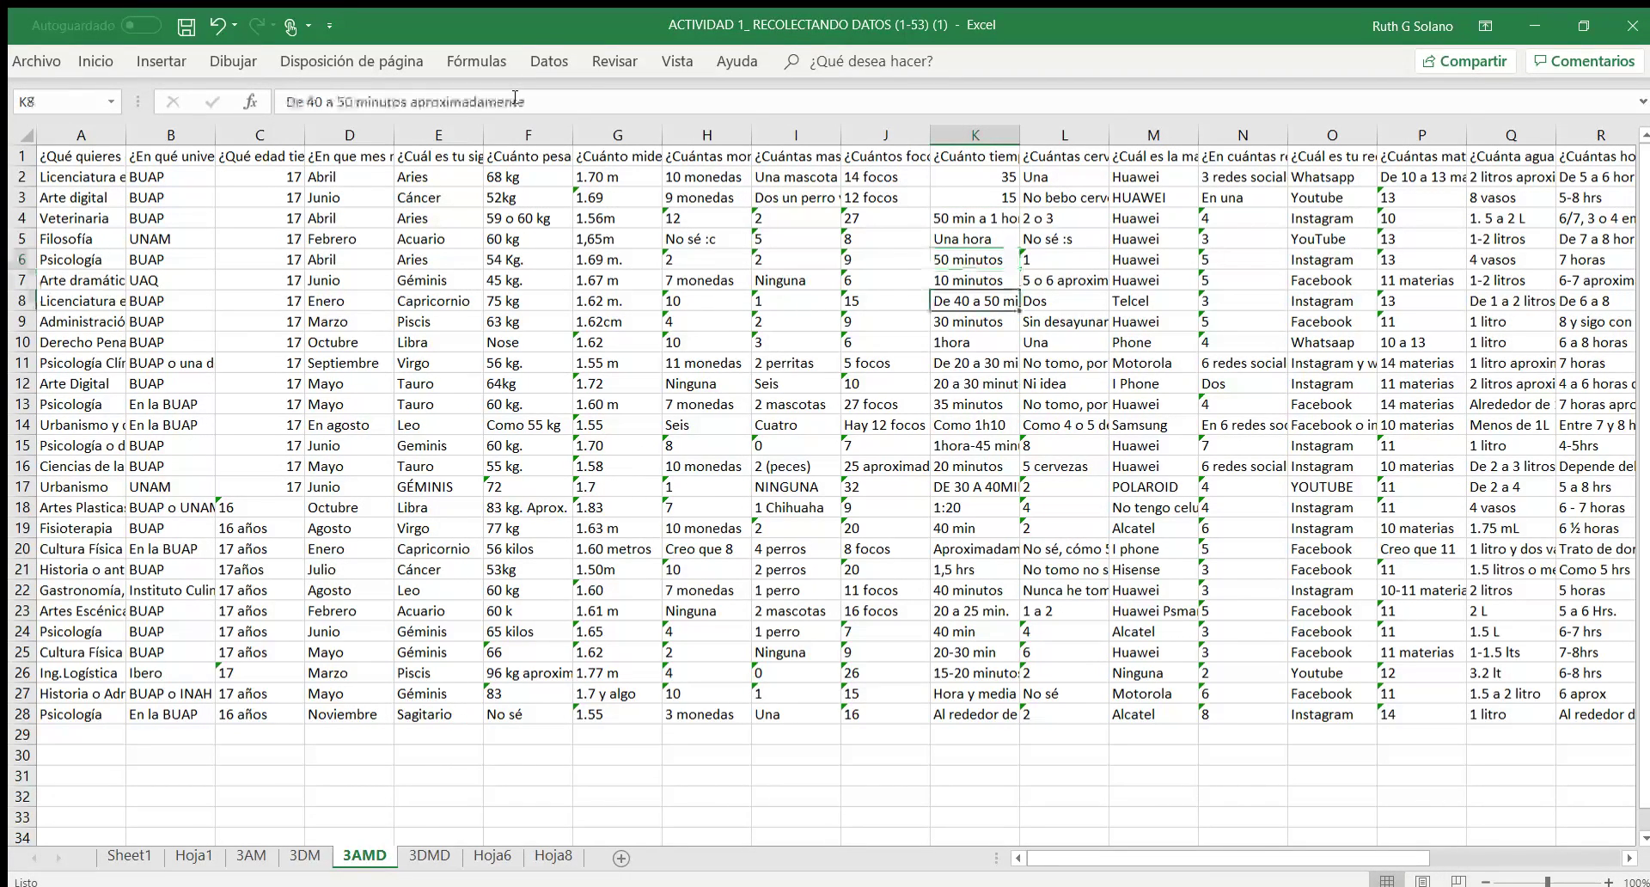
Replace the "Una hora" commute time in K5 with 60, its equivalent in minutes.
{"action": "key", "text": "Up"}
{"action": "key", "text": "Up"}
{"action": "key", "text": "Up"}
{"action": "key", "text": "Up"}
{"action": "key", "text": "Up"}
{"action": "key", "text": "Up"}
{"action": "key", "text": "Up"}
{"action": "key", "text": "Up"}
{"action": "key", "text": "Up"}
{"action": "key", "text": "Up"}
{"action": "key", "text": "Up"}
{"action": "key", "text": "Up"}
{"action": "key", "text": "Up"}
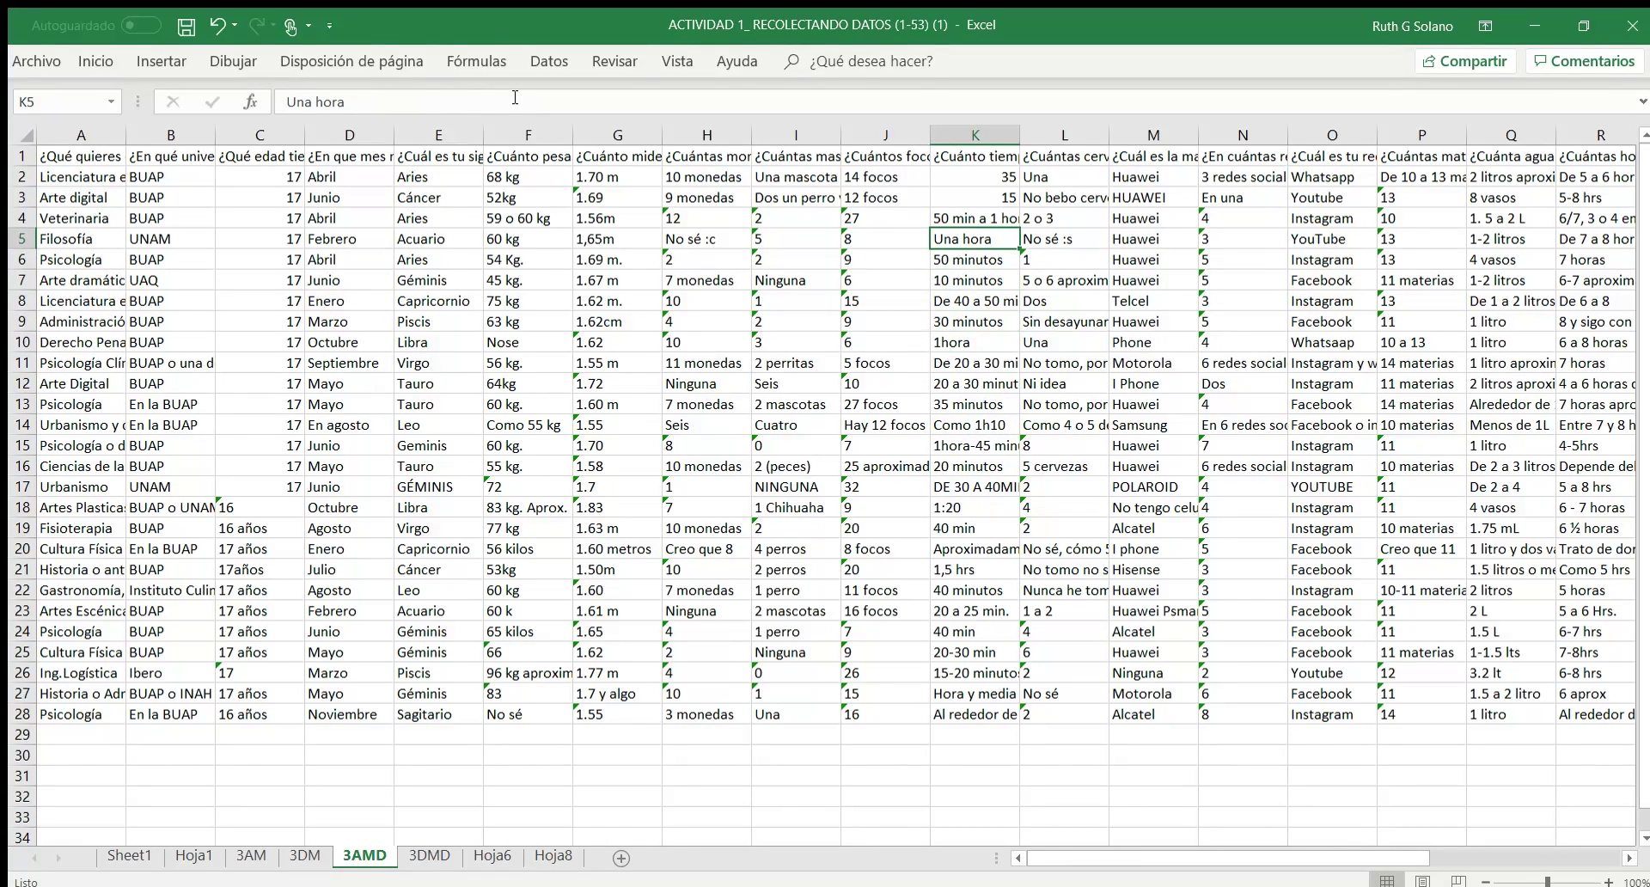
{"action": "type", "text": "60"}
{"action": "key", "text": "Return"}
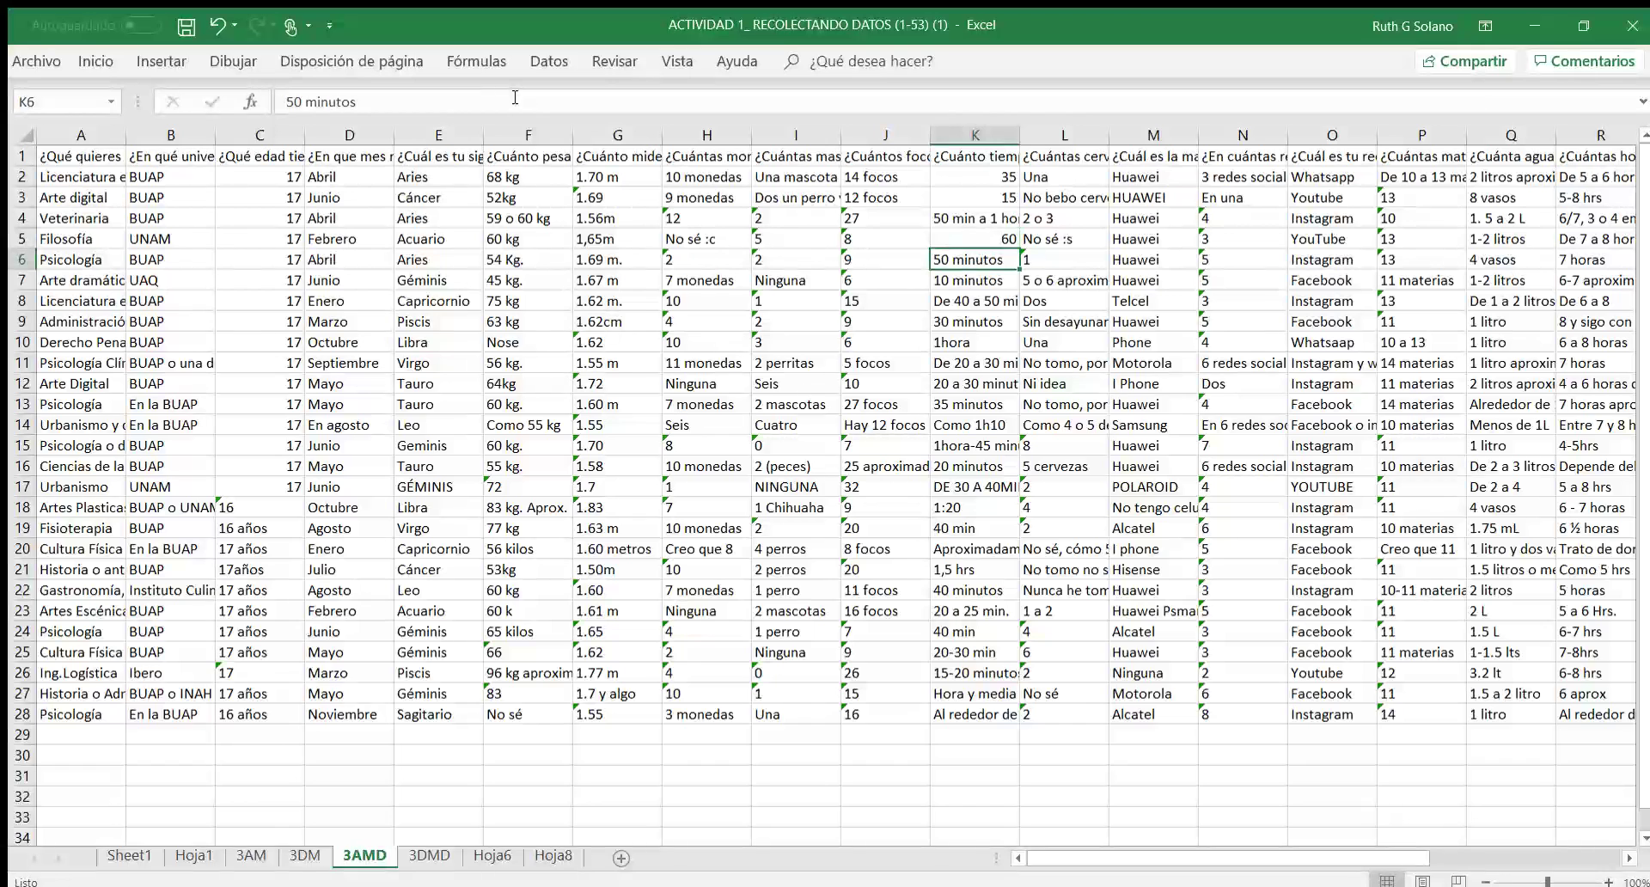
Convert the 1:20 commute time in K18 to 80 minutes, entered as a plain number.
{"action": "key", "text": "Down"}
{"action": "key", "text": "Down"}
{"action": "key", "text": "Down"}
{"action": "key", "text": "Down"}
{"action": "key", "text": "Down"}
{"action": "key", "text": "Down"}
{"action": "key", "text": "Down"}
{"action": "key", "text": "Down"}
{"action": "key", "text": "Down"}
{"action": "key", "text": "Down"}
{"action": "key", "text": "Down"}
{"action": "key", "text": "Down"}
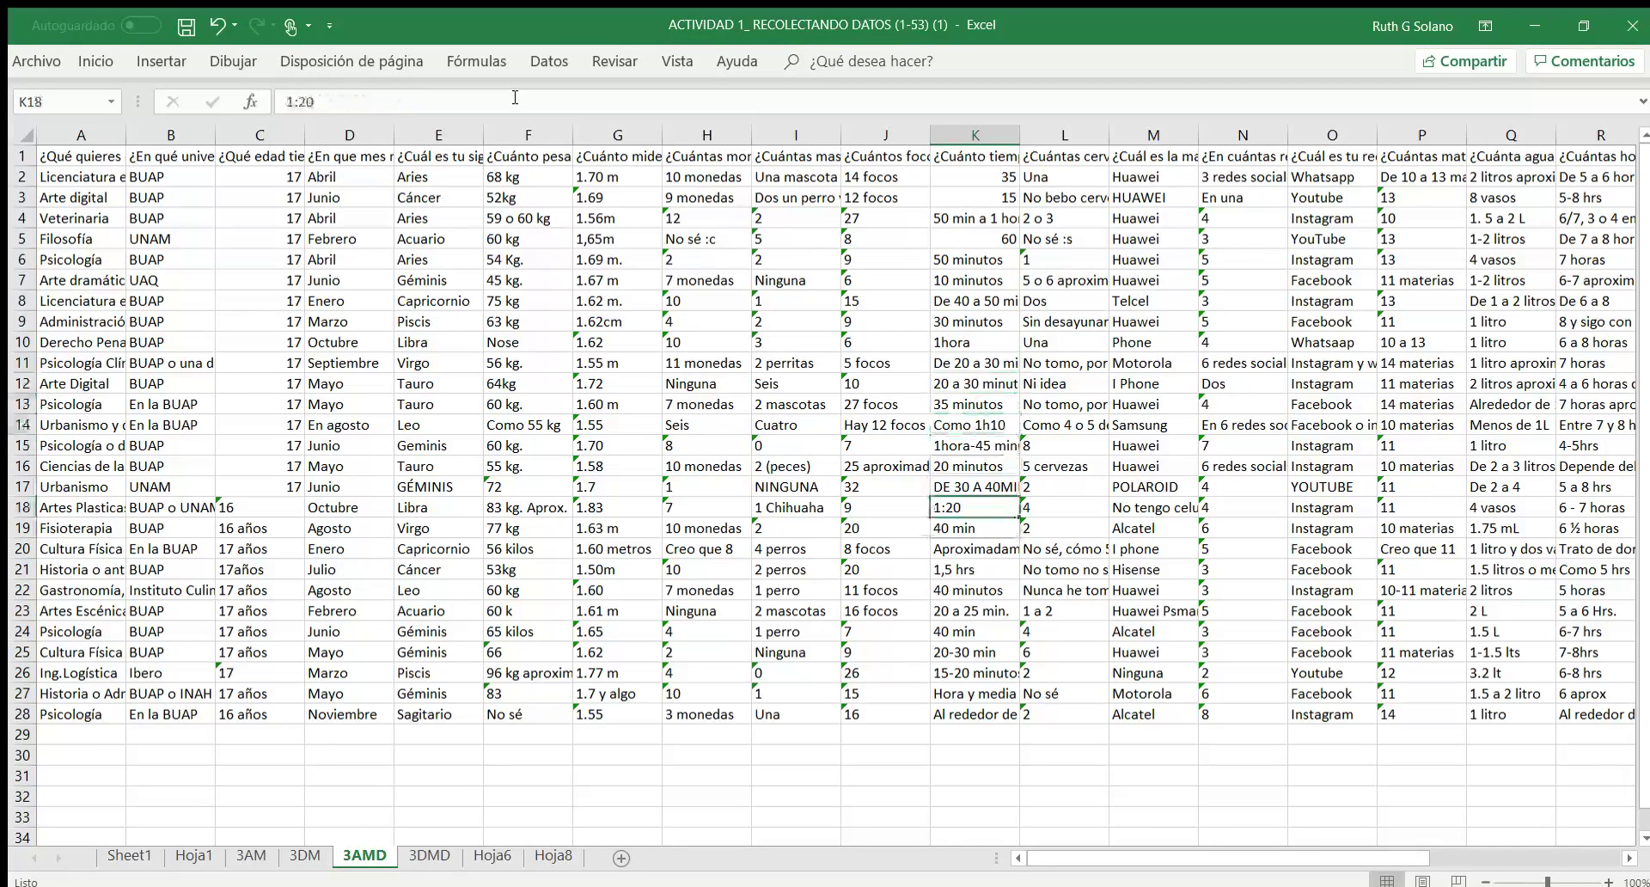
{"action": "type", "text": "80"}
{"action": "key", "text": "Return"}
Review the unconverted commute time answers throughout column K for ranges and values given in hours.
{"action": "key", "text": "Down"}
{"action": "key", "text": "Down"}
{"action": "key", "text": "Down"}
{"action": "key", "text": "Down"}
{"action": "key", "text": "Down"}
{"action": "key", "text": "Down"}
{"action": "key", "text": "Down"}
{"action": "key", "text": "Down"}
{"action": "key", "text": "Down"}
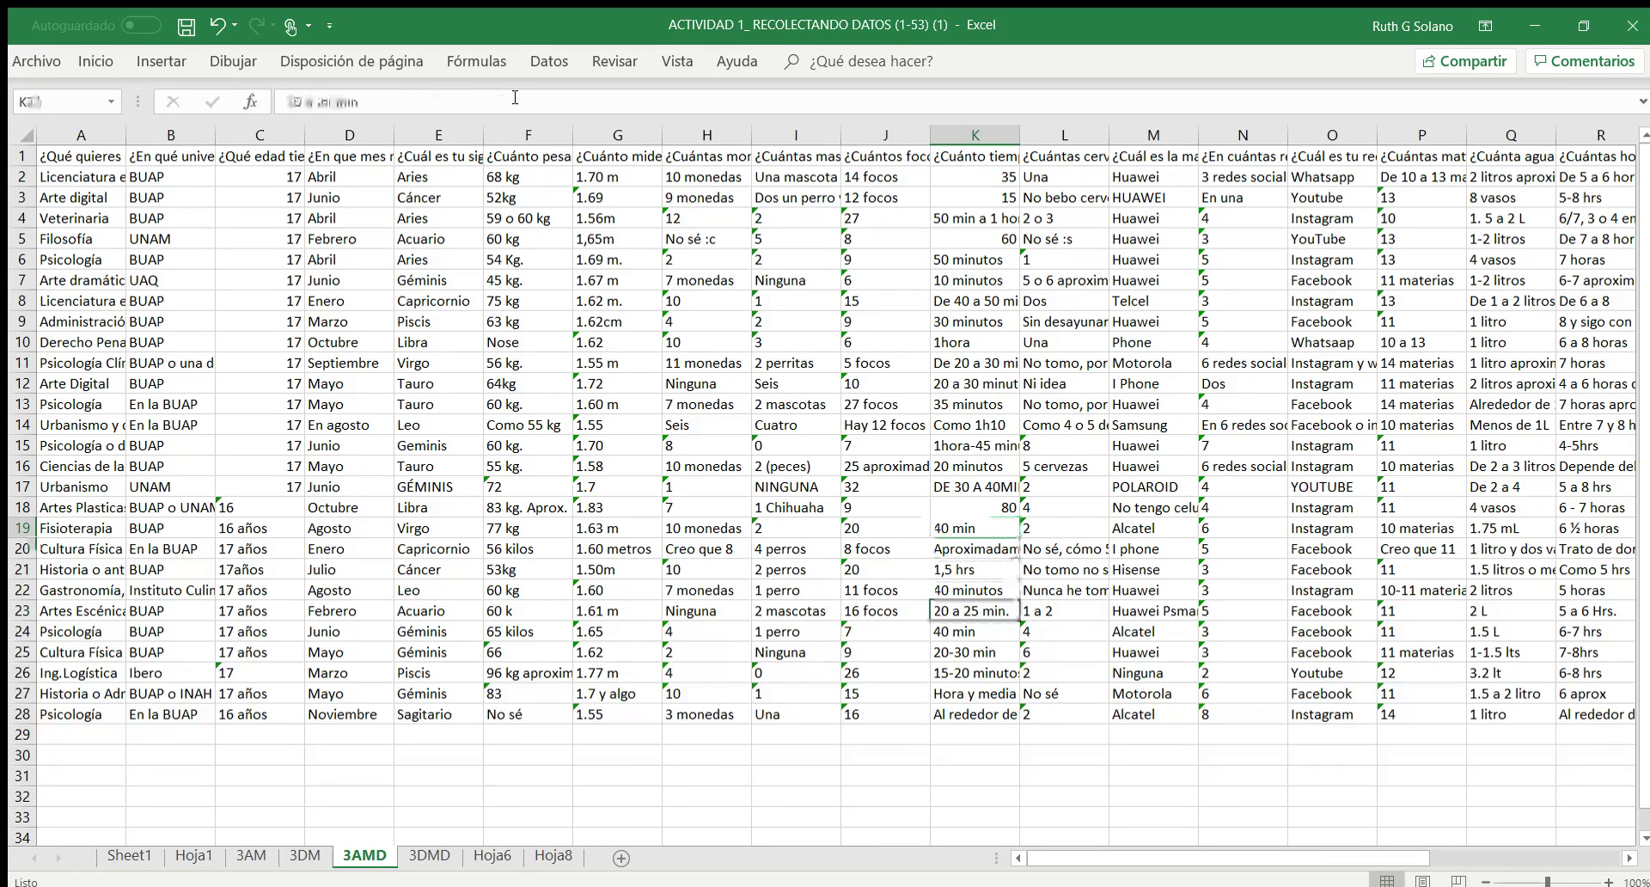
{"action": "key", "text": "Up"}
{"action": "key", "text": "Up"}
{"action": "key", "text": "Up"}
{"action": "key", "text": "Up"}
{"action": "key", "text": "Up"}
{"action": "key", "text": "Up"}
{"action": "key", "text": "Up"}
{"action": "key", "text": "Up"}
{"action": "key", "text": "Up"}
{"action": "key", "text": "Up"}
{"action": "key", "text": "Up"}
{"action": "key", "text": "Up"}
{"action": "key", "text": "Up"}
{"action": "key", "text": "Up"}
{"action": "key", "text": "Up"}
{"action": "key", "text": "Up"}
{"action": "key", "text": "Up"}
{"action": "key", "text": "Up"}
{"action": "key", "text": "Up"}
{"action": "key", "text": "Up"}
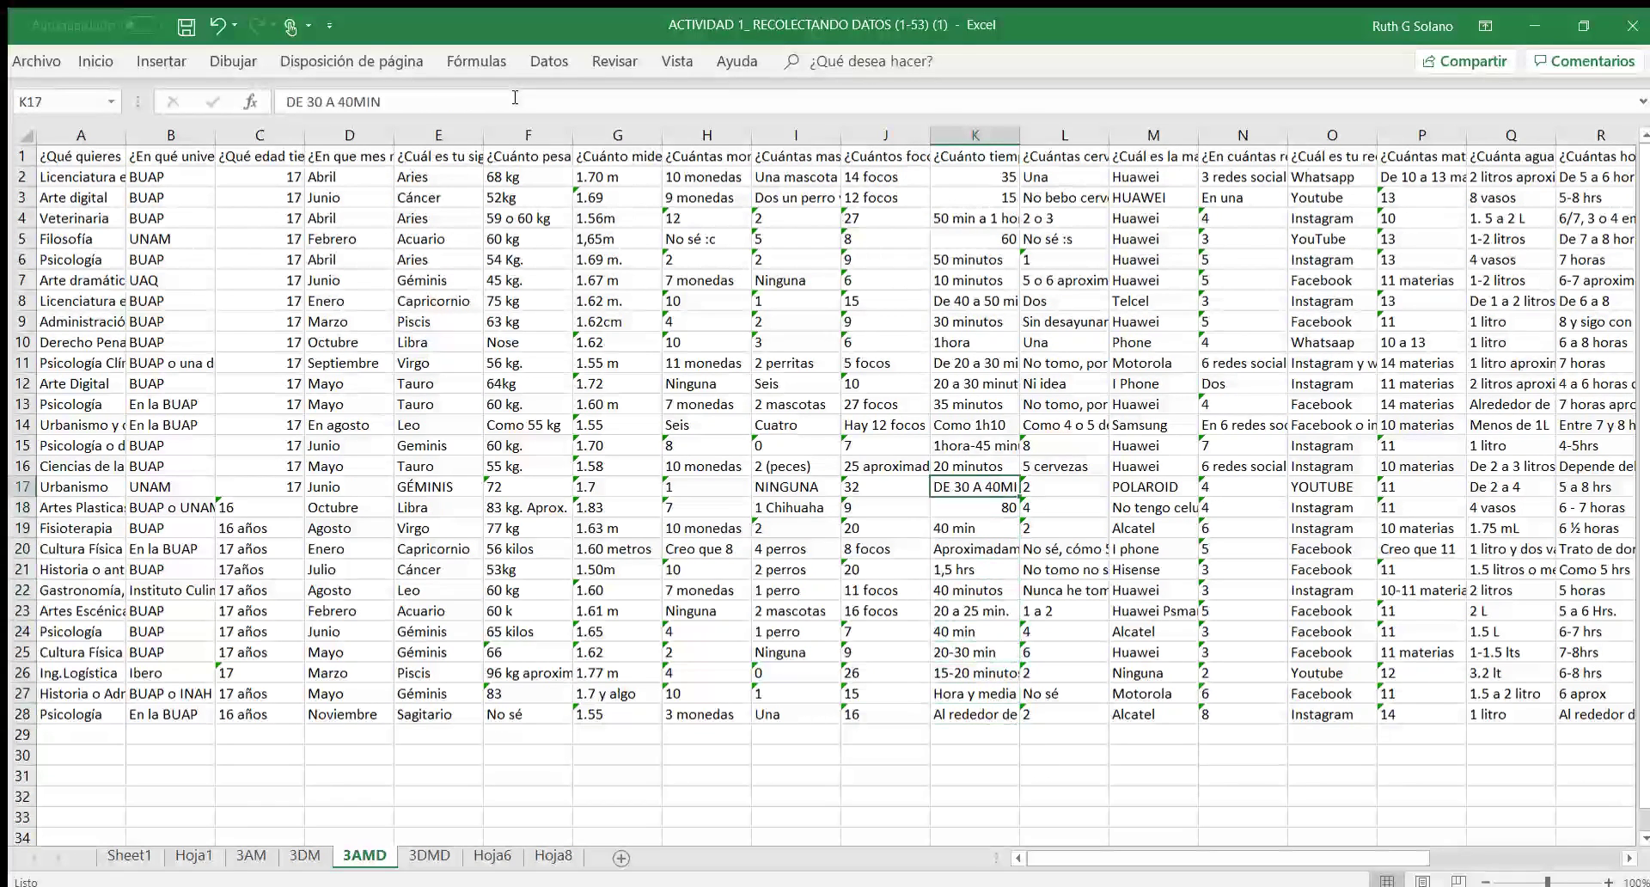
{"action": "key", "text": "Down"}
{"action": "key", "text": "Down"}
{"action": "key", "text": "Down"}
{"action": "key", "text": "Down"}
{"action": "key", "text": "Down"}
{"action": "key", "text": "Down"}
{"action": "key", "text": "Down"}
{"action": "key", "text": "Down"}
{"action": "key", "text": "Down"}
{"action": "key", "text": "Down"}
{"action": "key", "text": "Down"}
{"action": "key", "text": "Down"}
{"action": "key", "text": "Down"}
{"action": "key", "text": "Down"}
{"action": "key", "text": "Down"}
{"action": "key", "text": "Down"}
{"action": "key", "text": "Down"}
{"action": "key", "text": "Down"}
{"action": "key", "text": "Down"}
{"action": "key", "text": "Down"}
{"action": "key", "text": "Down"}
{"action": "key", "text": "Down"}
{"action": "key", "text": "Down"}
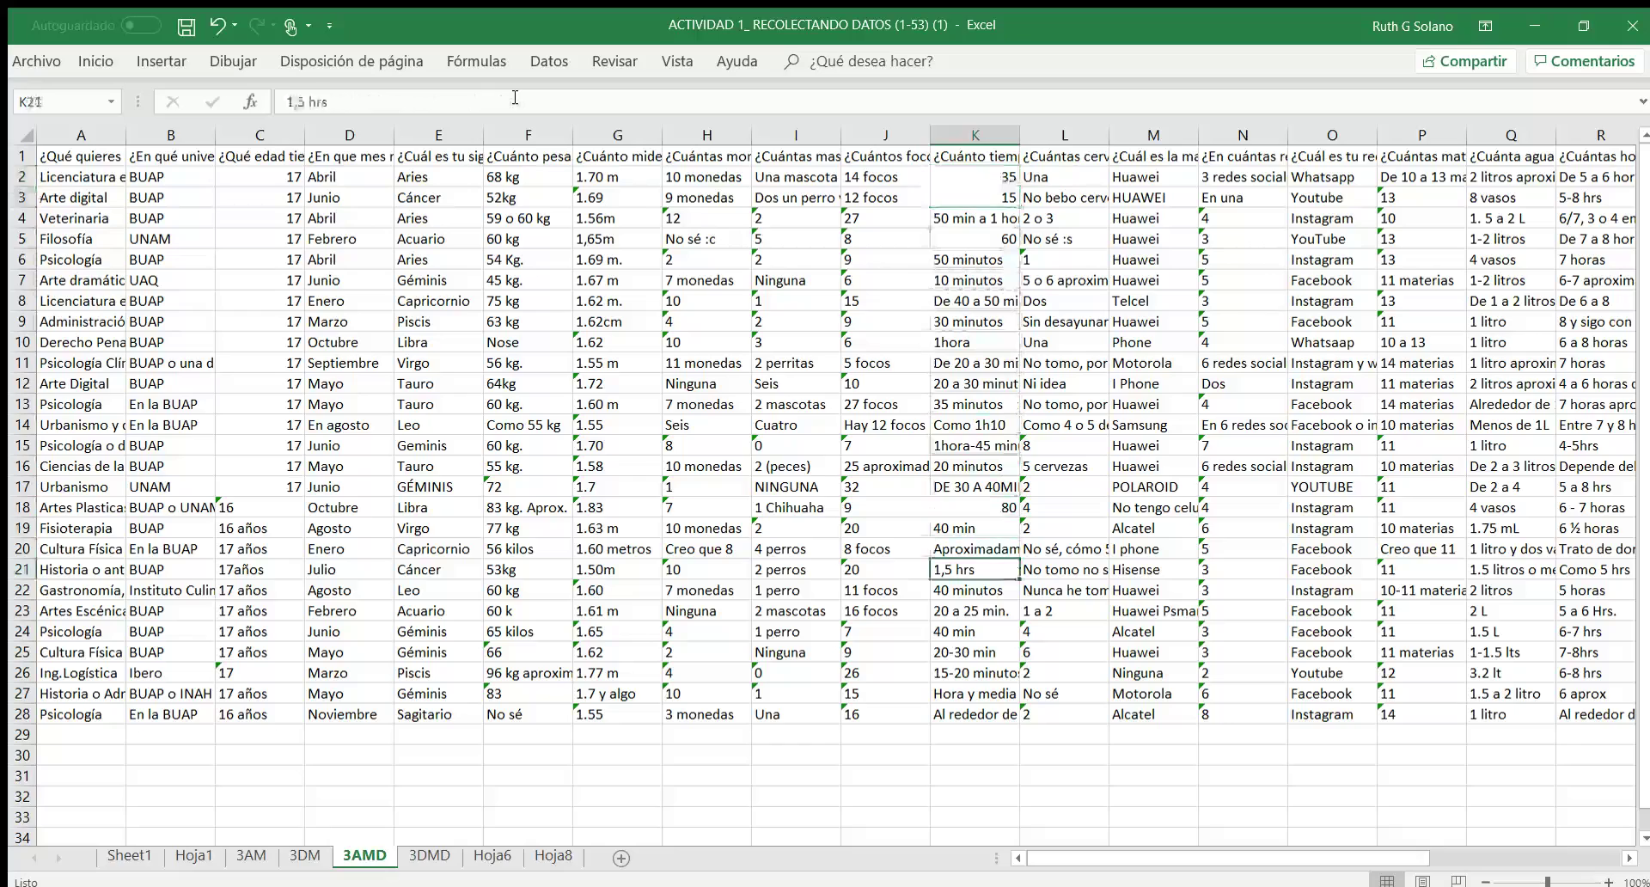
In the beers column, replace the answer in L2 with 1 and clear the "No bebo cerveza" answer in L3.
{"action": "key", "text": "Right"}
{"action": "key", "text": "Up"}
{"action": "key", "text": "Up"}
{"action": "key", "text": "Up"}
{"action": "key", "text": "Up"}
{"action": "key", "text": "Up"}
{"action": "key", "text": "Up"}
{"action": "key", "text": "Up"}
{"action": "key", "text": "Up"}
{"action": "key", "text": "Up"}
{"action": "key", "text": "Up"}
{"action": "key", "text": "Up"}
{"action": "key", "text": "Up"}
{"action": "key", "text": "Up"}
{"action": "key", "text": "Up"}
{"action": "key", "text": "Up"}
{"action": "key", "text": "Up"}
{"action": "key", "text": "Up"}
{"action": "key", "text": "Up"}
{"action": "key", "text": "Up"}
{"action": "key", "text": "Up"}
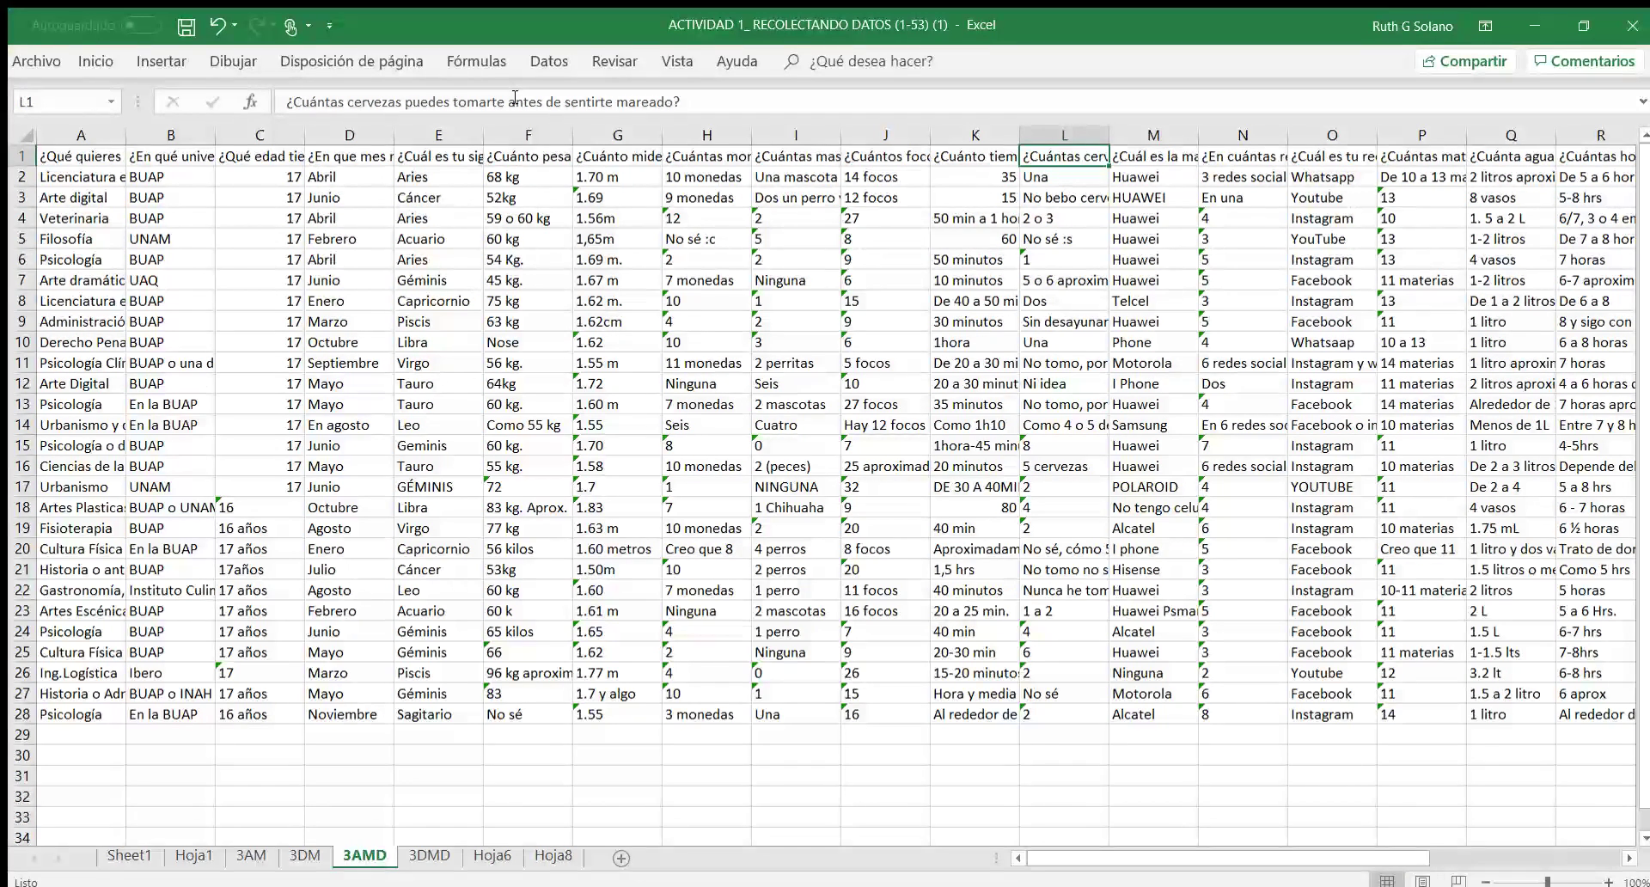
{"action": "key", "text": "Down"}
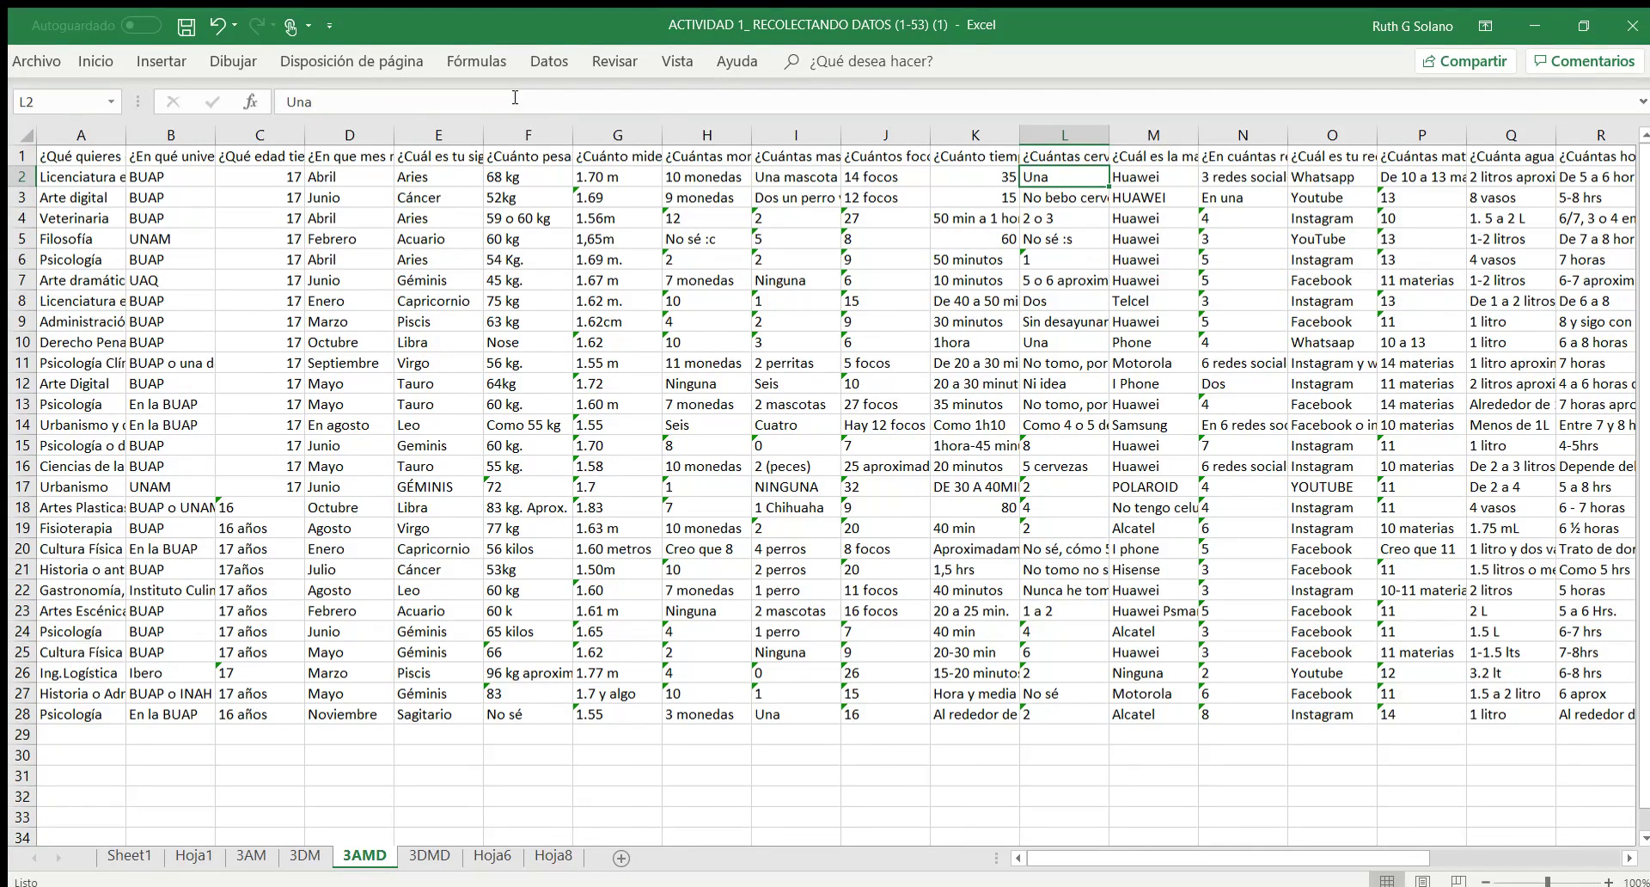
{"action": "type", "text": "1"}
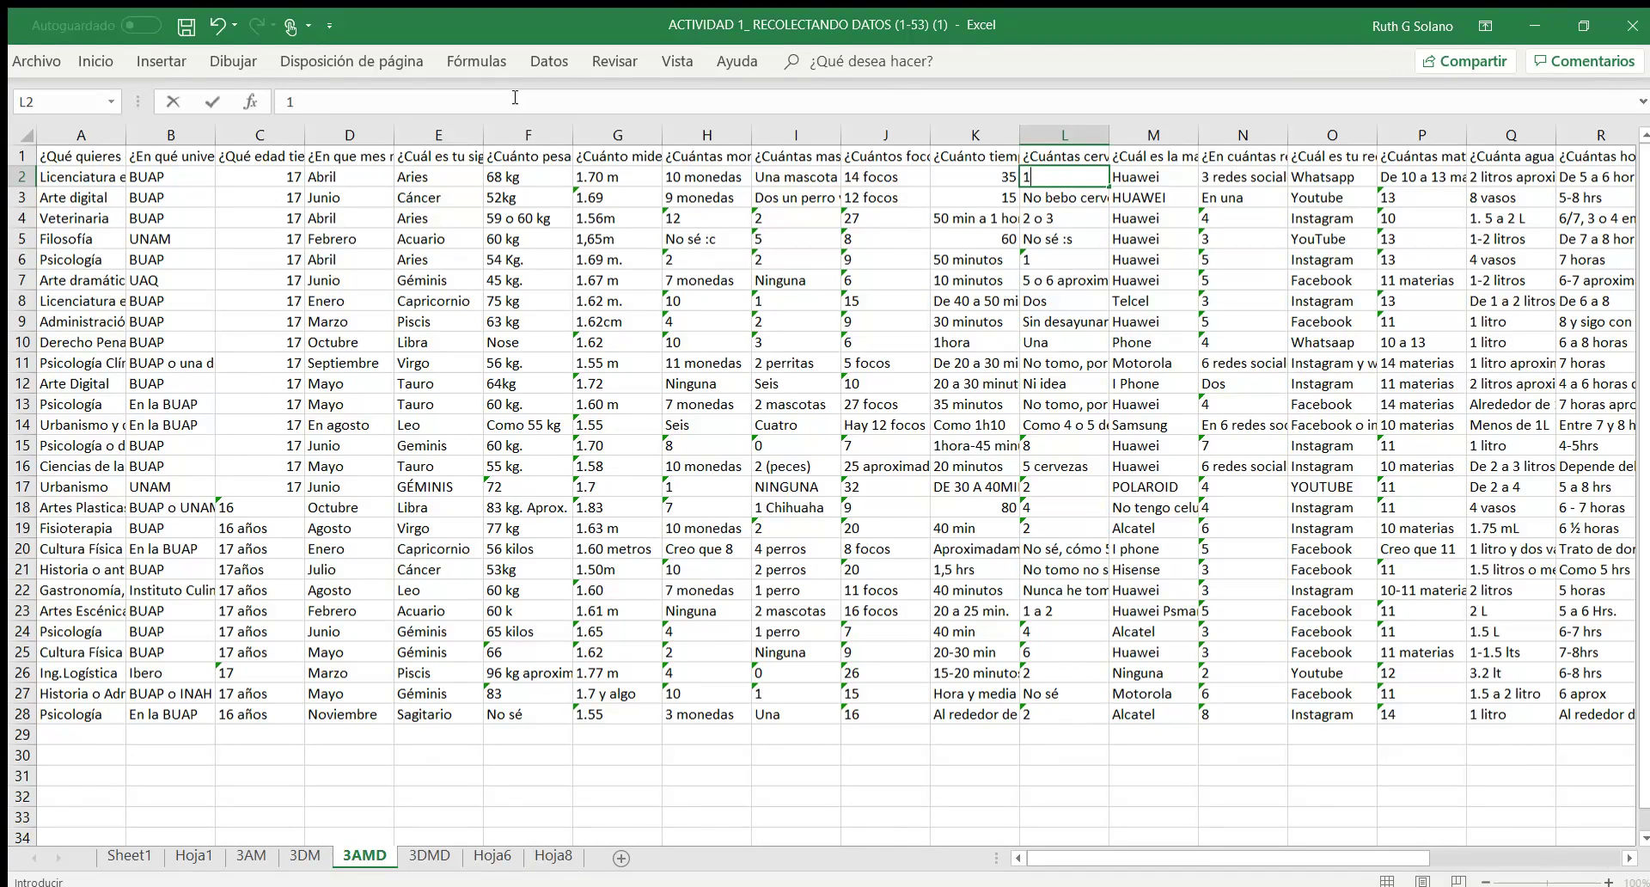
{"action": "key", "text": "Return"}
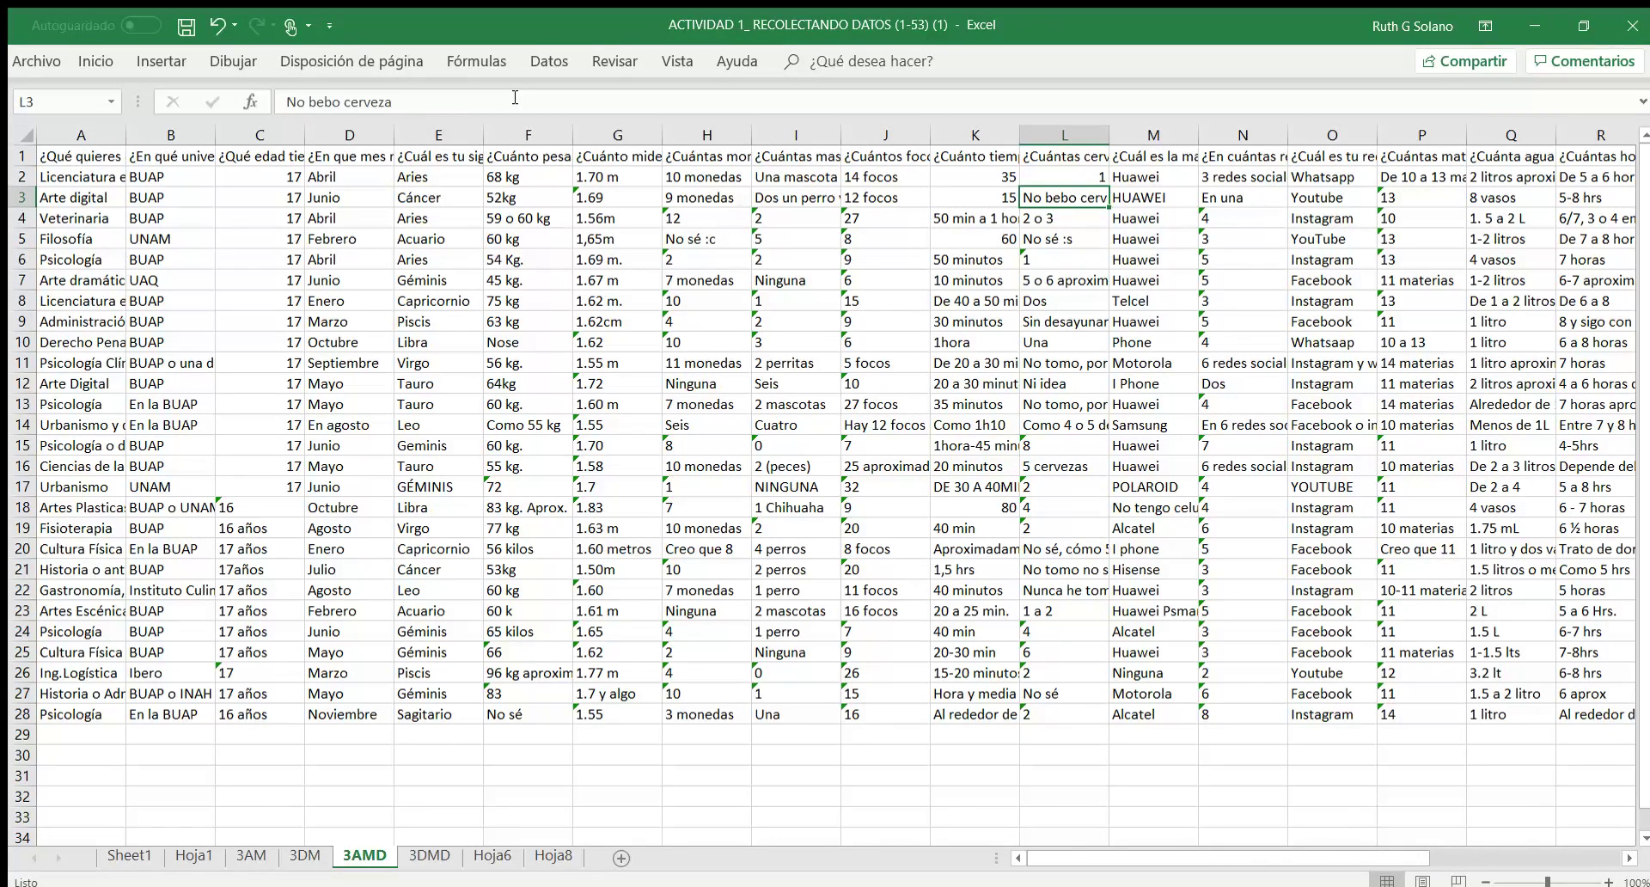
{"action": "key", "text": "Delete"}
{"action": "key", "text": "Down"}
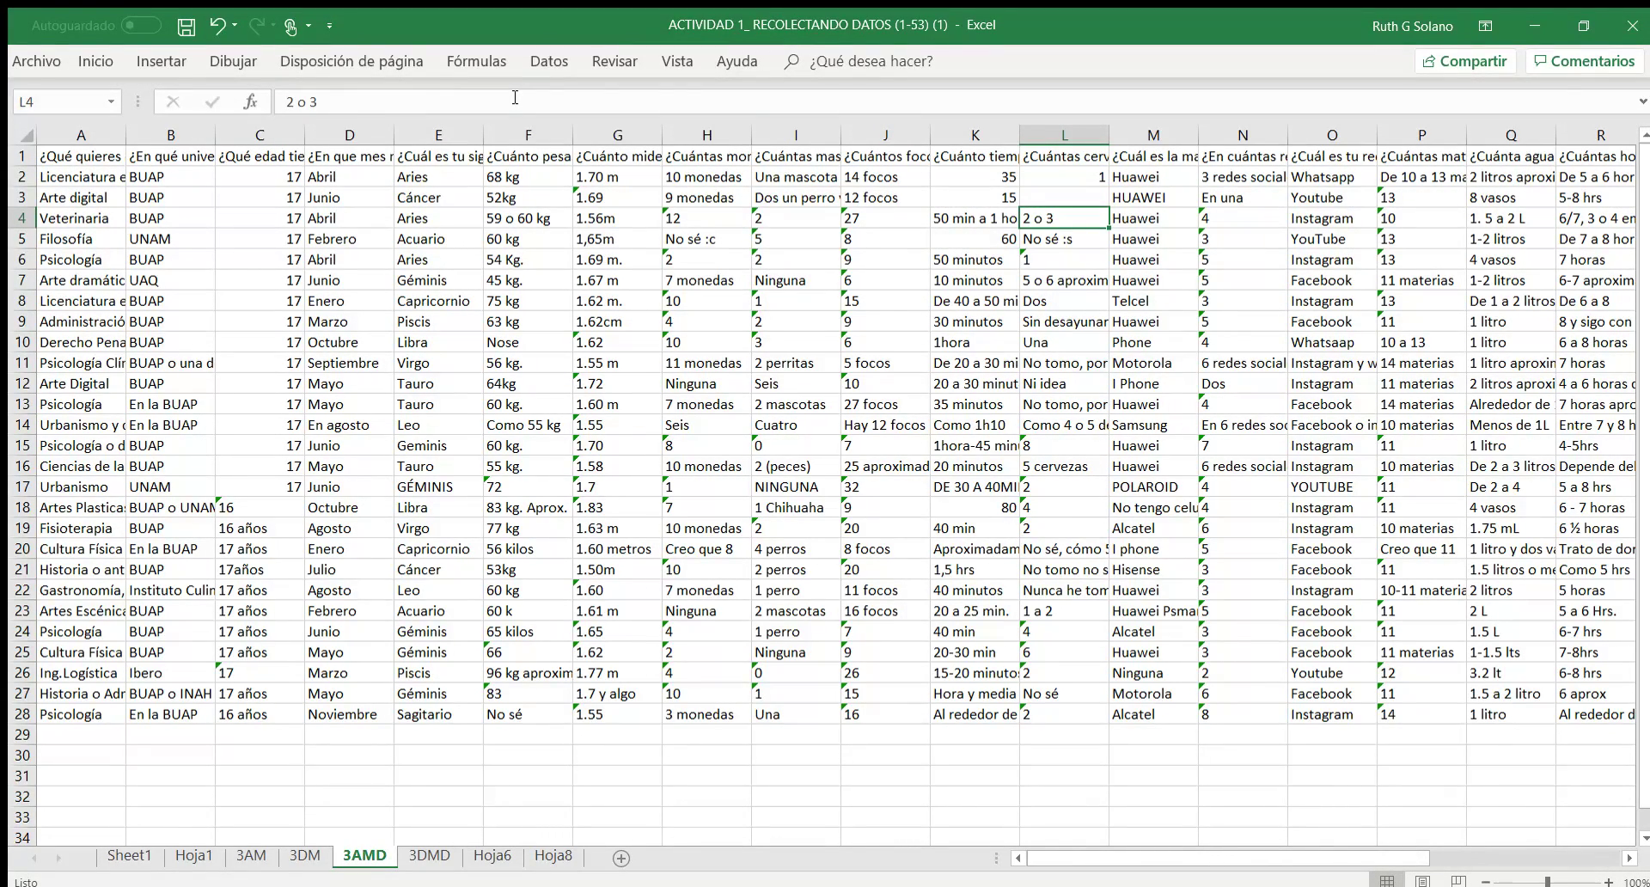
Replace the "2 o 3" beer answer in L4 with the single midpoint value 2.5.
{"action": "type", "text": "2-5"}
{"action": "key", "text": "Return"}
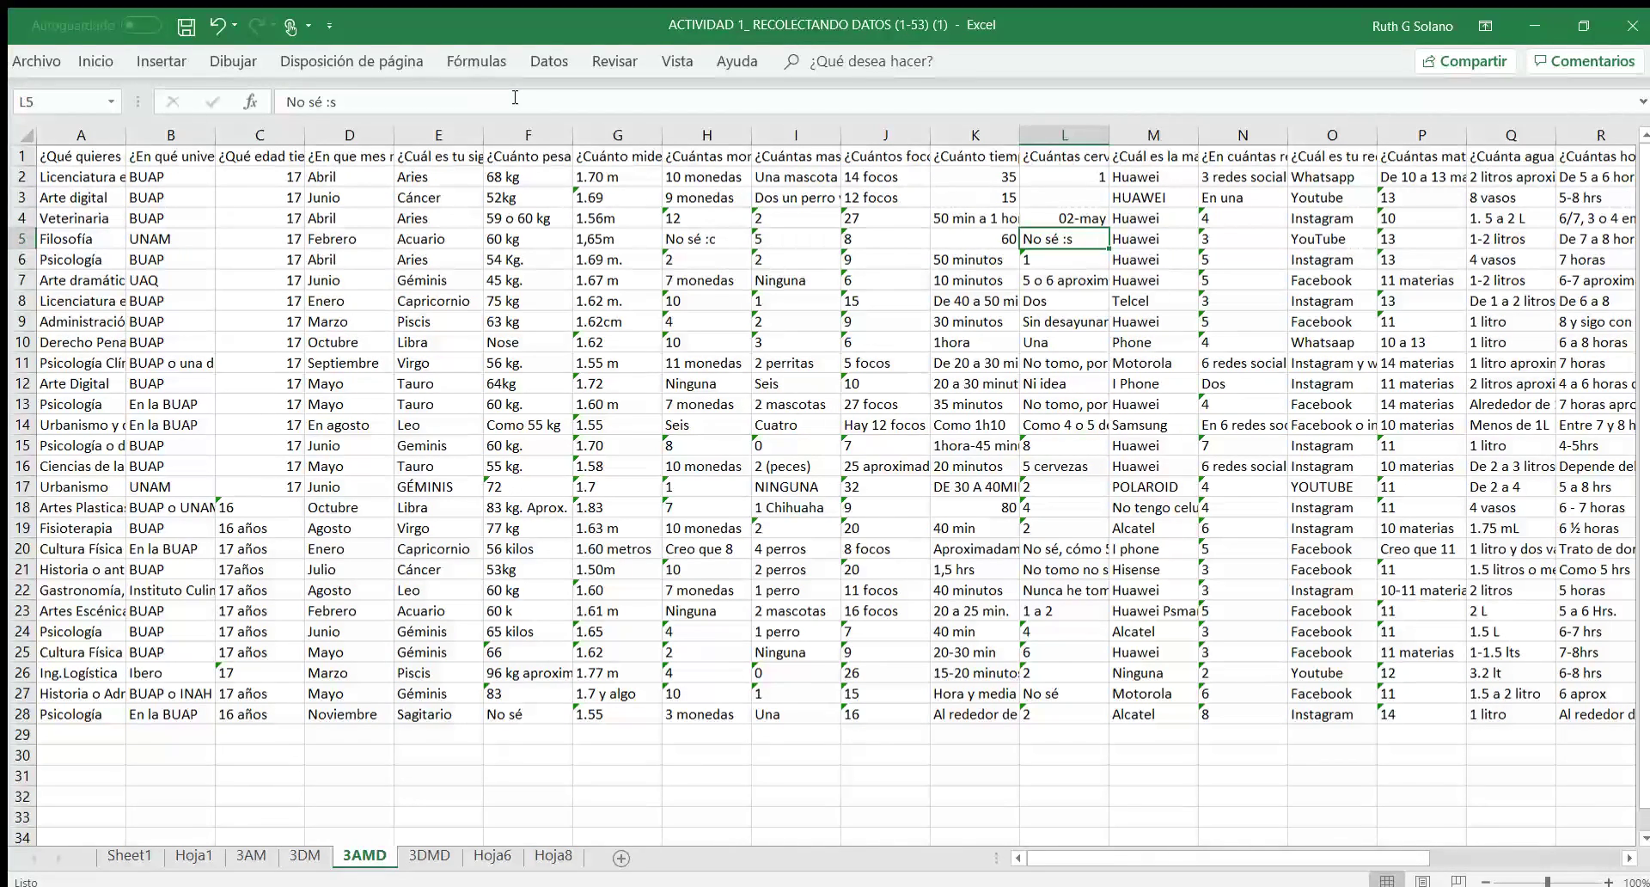
{"action": "key", "text": "Up"}
{"action": "type", "text": "2-1"}
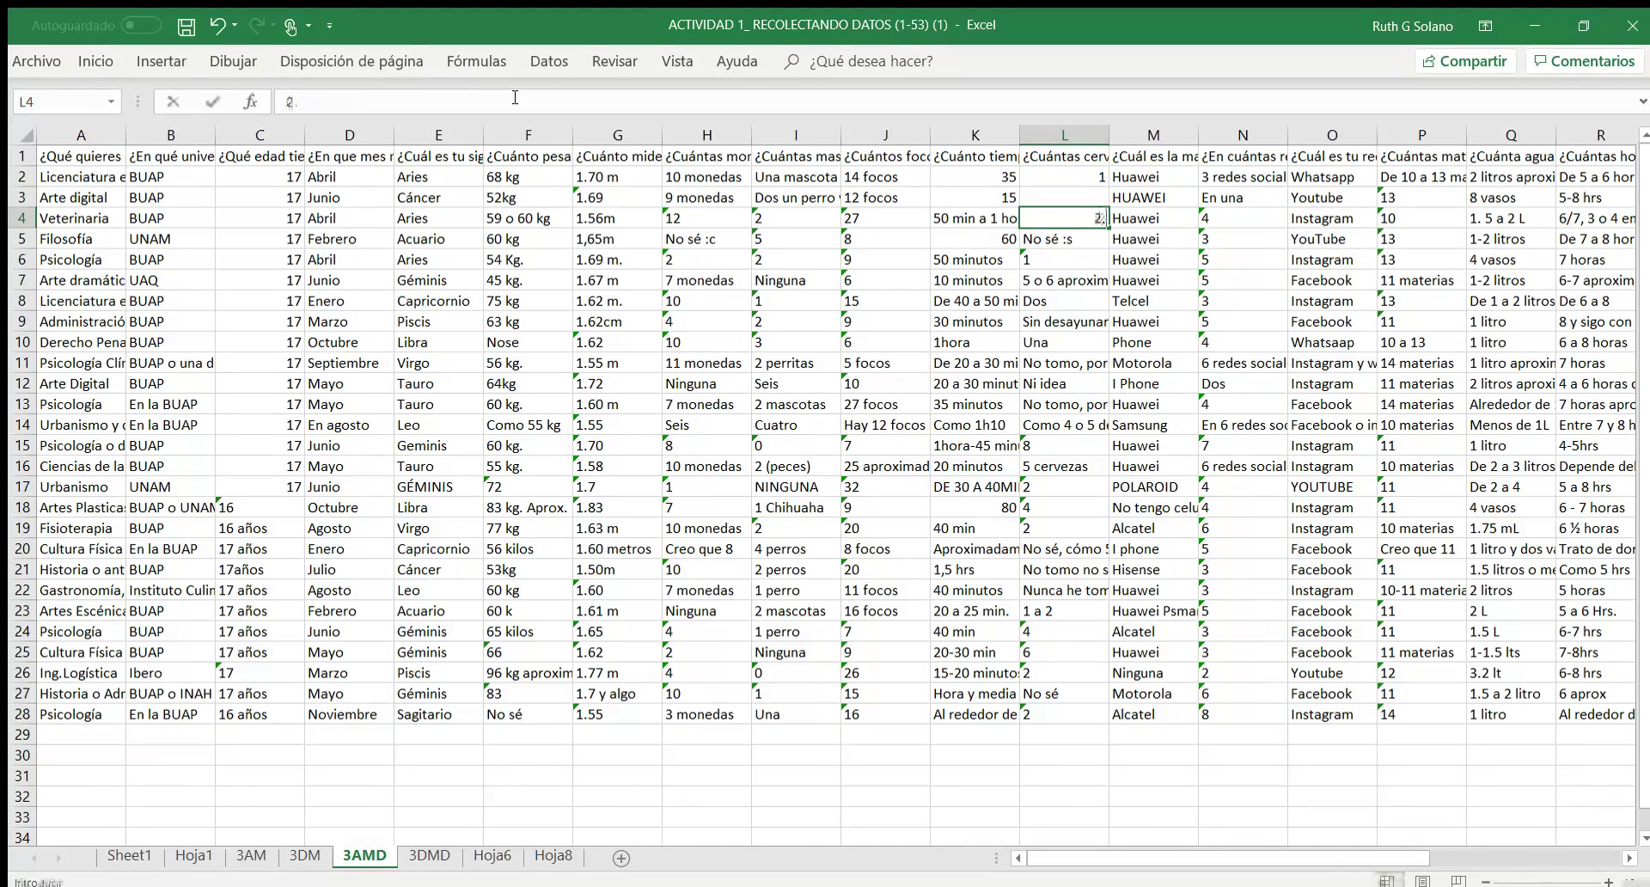
{"action": "key", "text": "Return"}
{"action": "key", "text": "Up"}
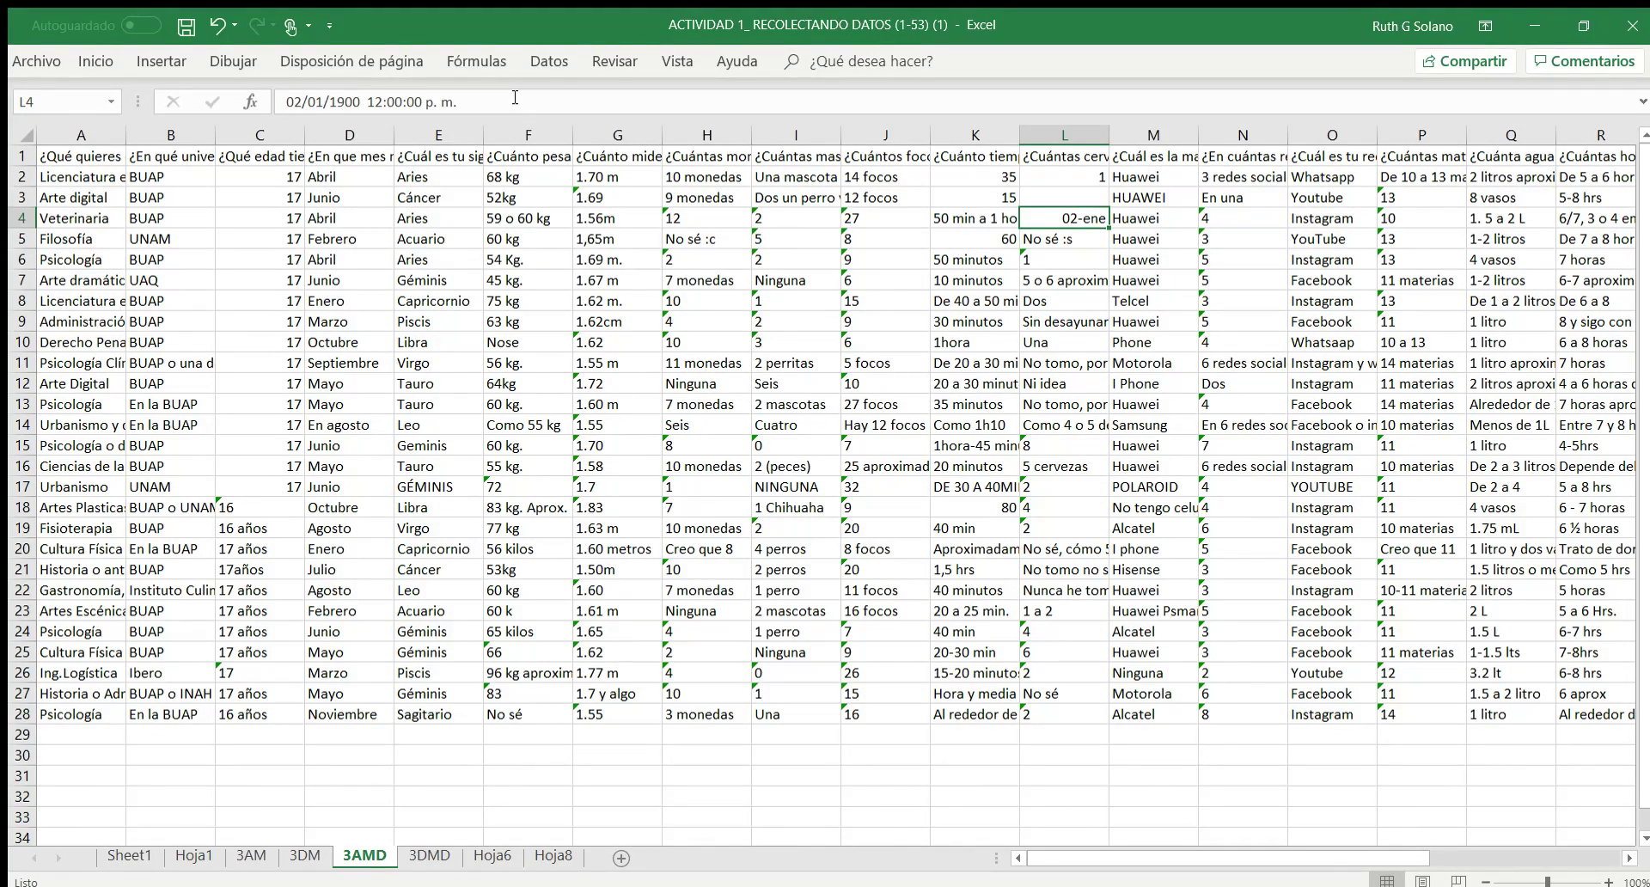
{"action": "key", "text": "Down"}
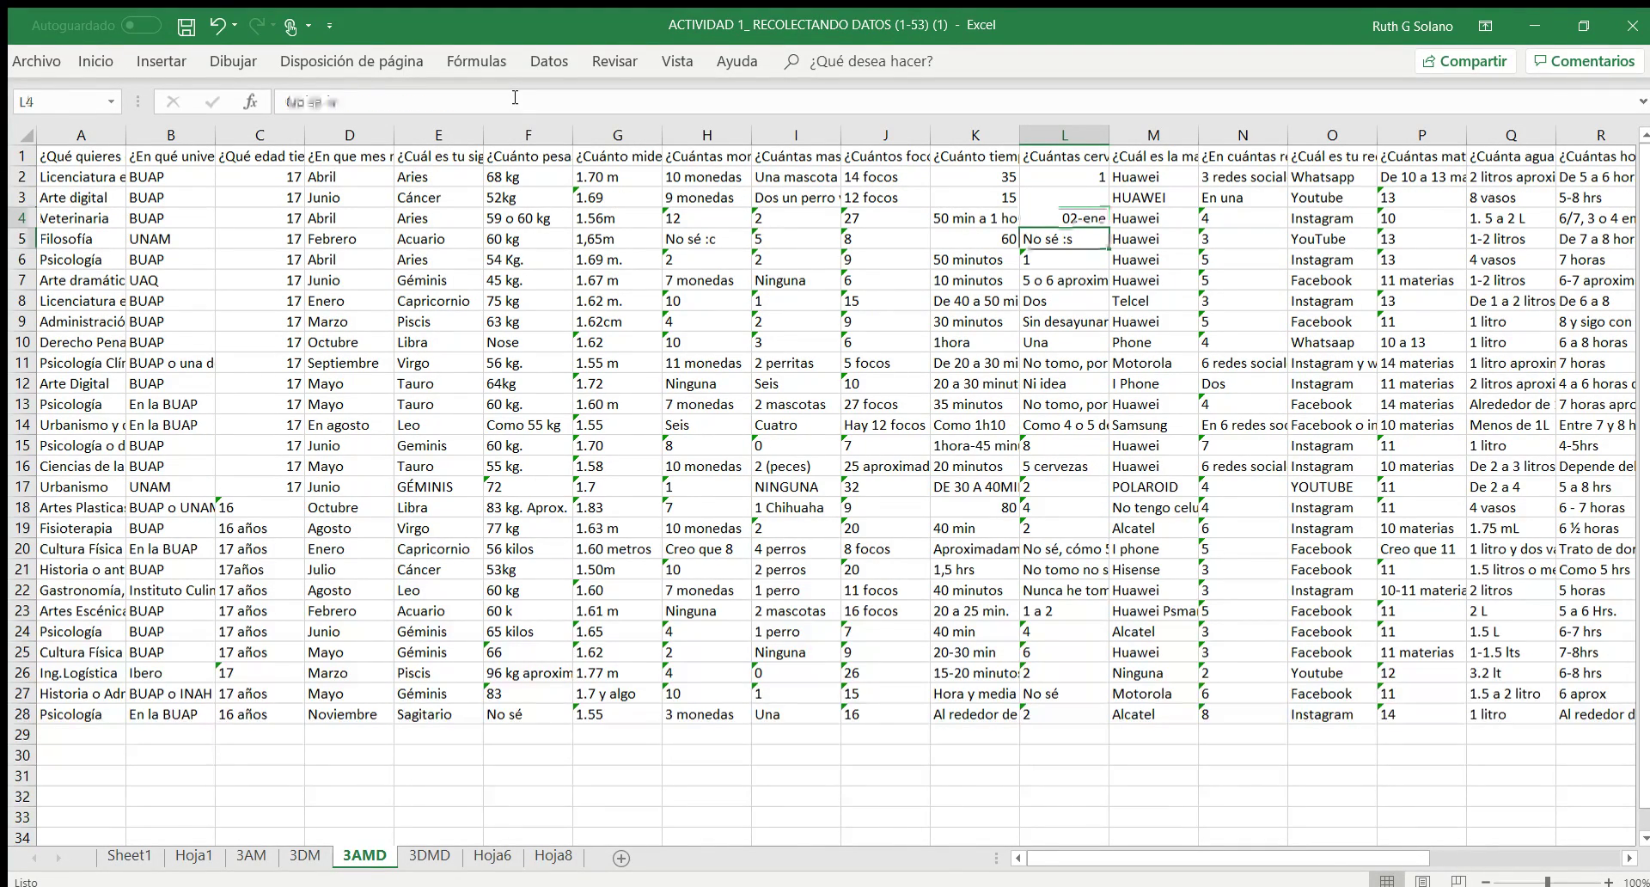
Clear the "No sé :s" beer answer in L5 and replace the "Como 4 o 5 de 600 ml" answer in L14 with 4.5.
{"action": "key", "text": "Delete"}
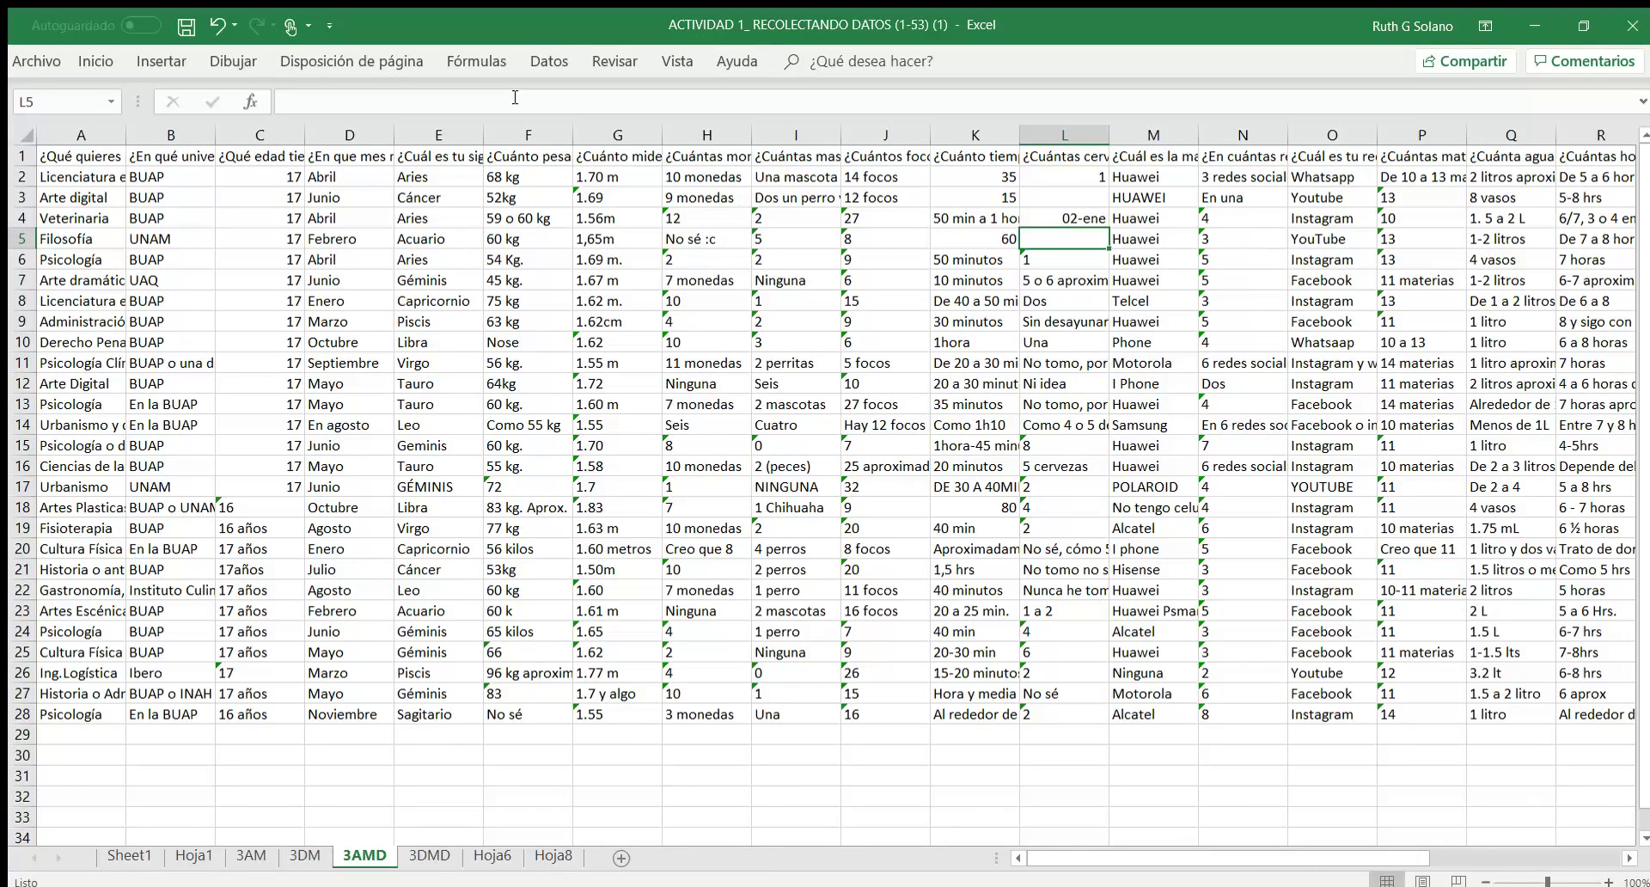
{"action": "key", "text": "Up"}
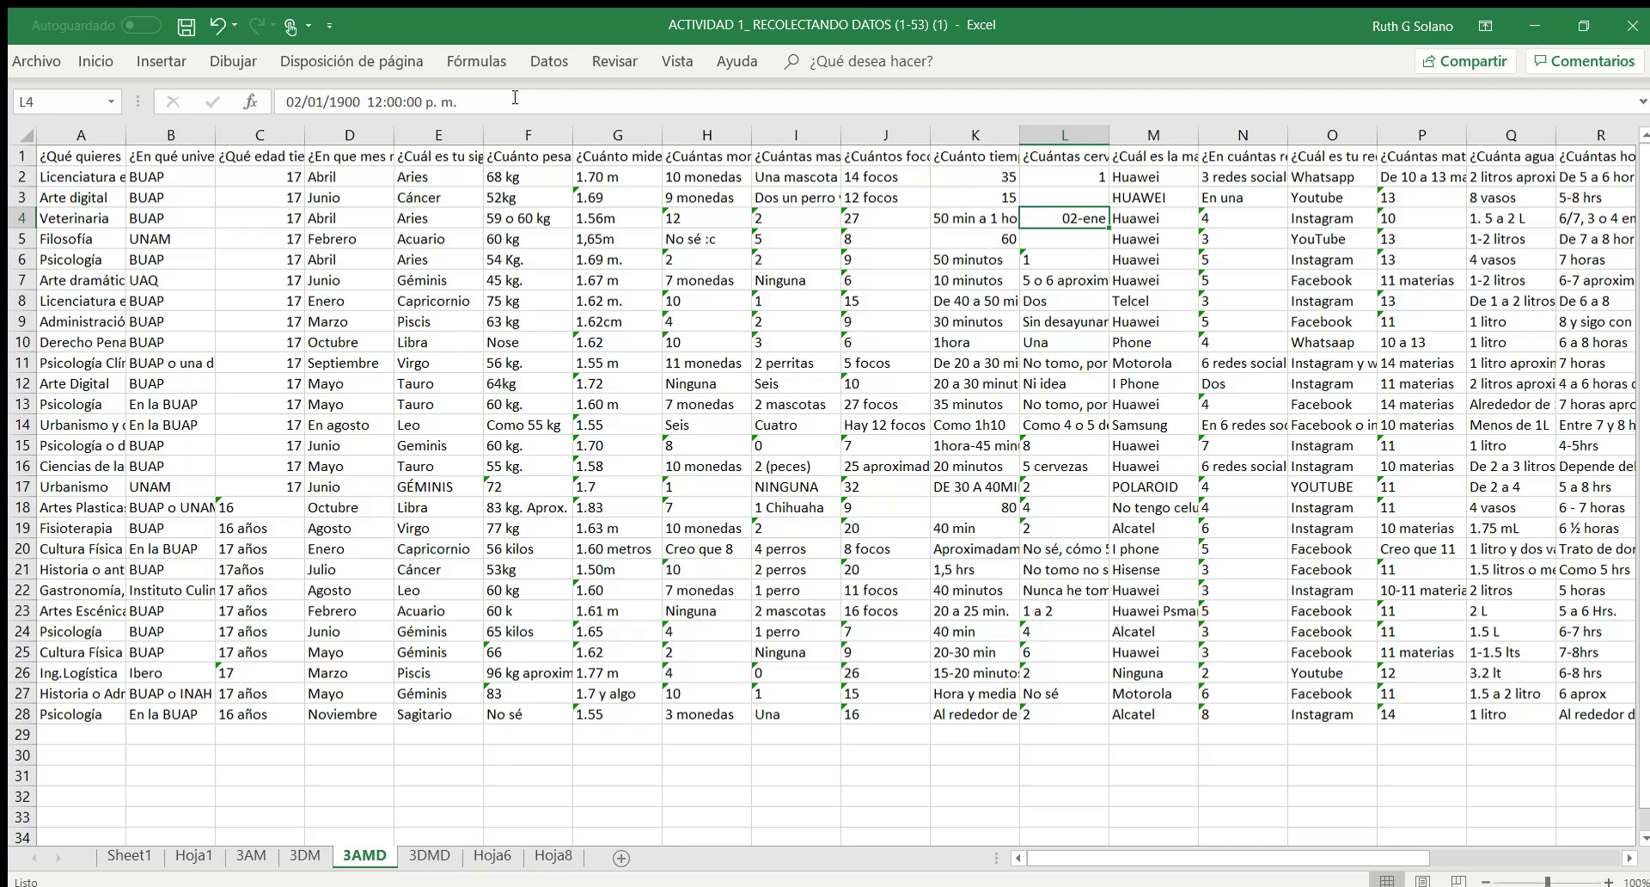
{"action": "key", "text": "Down"}
{"action": "key", "text": "Down"}
{"action": "key", "text": "Down"}
{"action": "key", "text": "Down"}
{"action": "key", "text": "Down"}
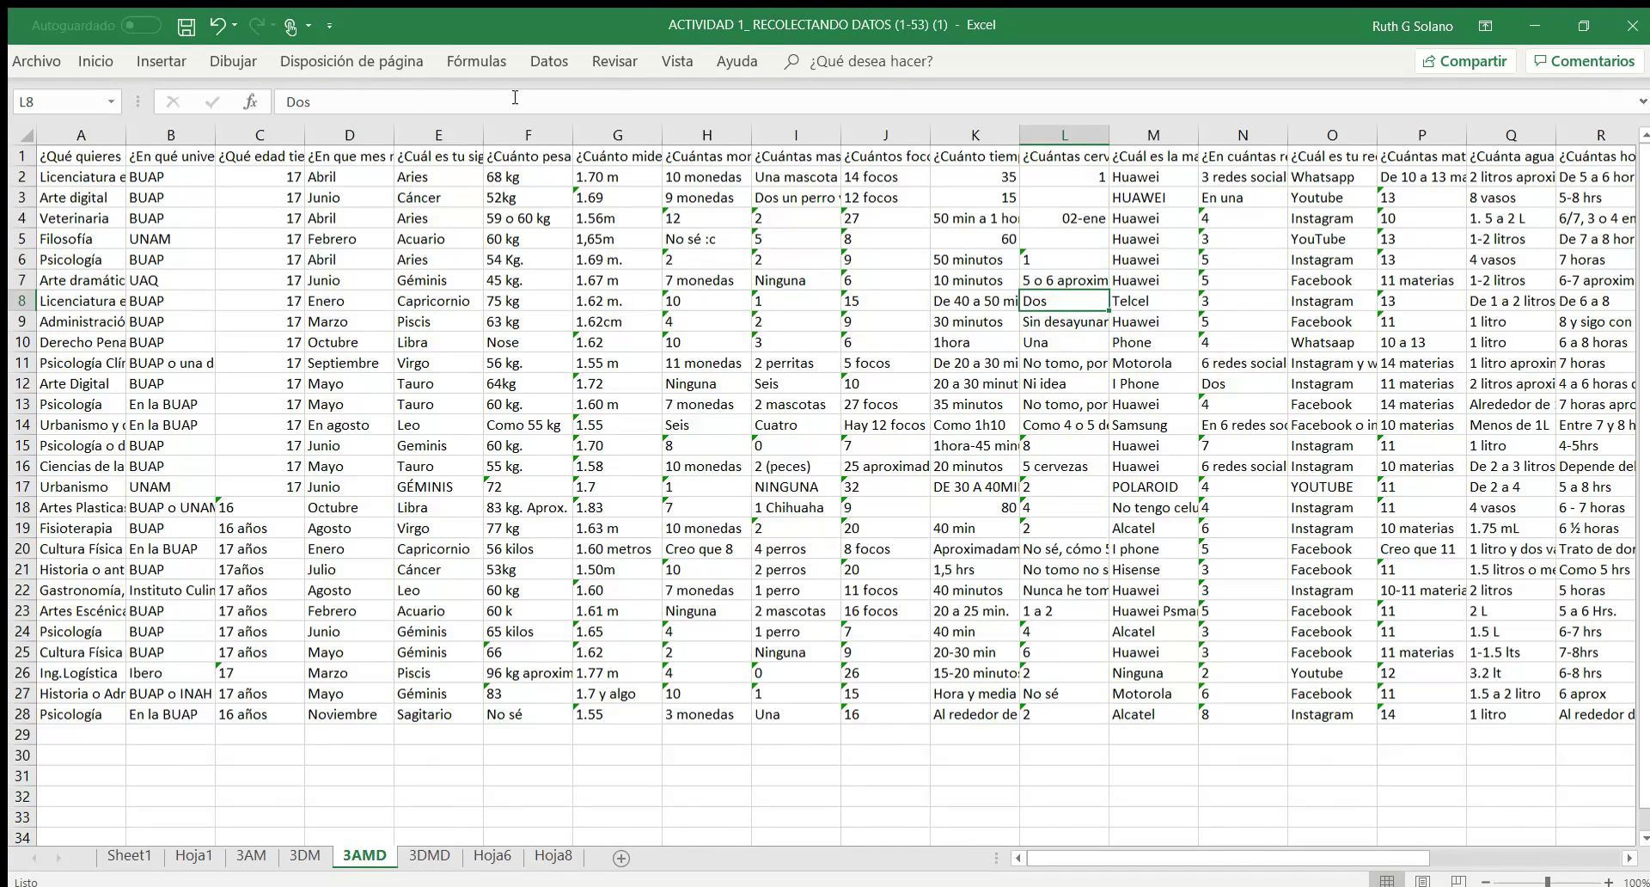
{"action": "key", "text": "Up"}
{"action": "key", "text": "Up"}
{"action": "key", "text": "Up"}
{"action": "key", "text": "Down"}
{"action": "key", "text": "Down"}
{"action": "key", "text": "Down"}
{"action": "key", "text": "Down"}
{"action": "key", "text": "Down"}
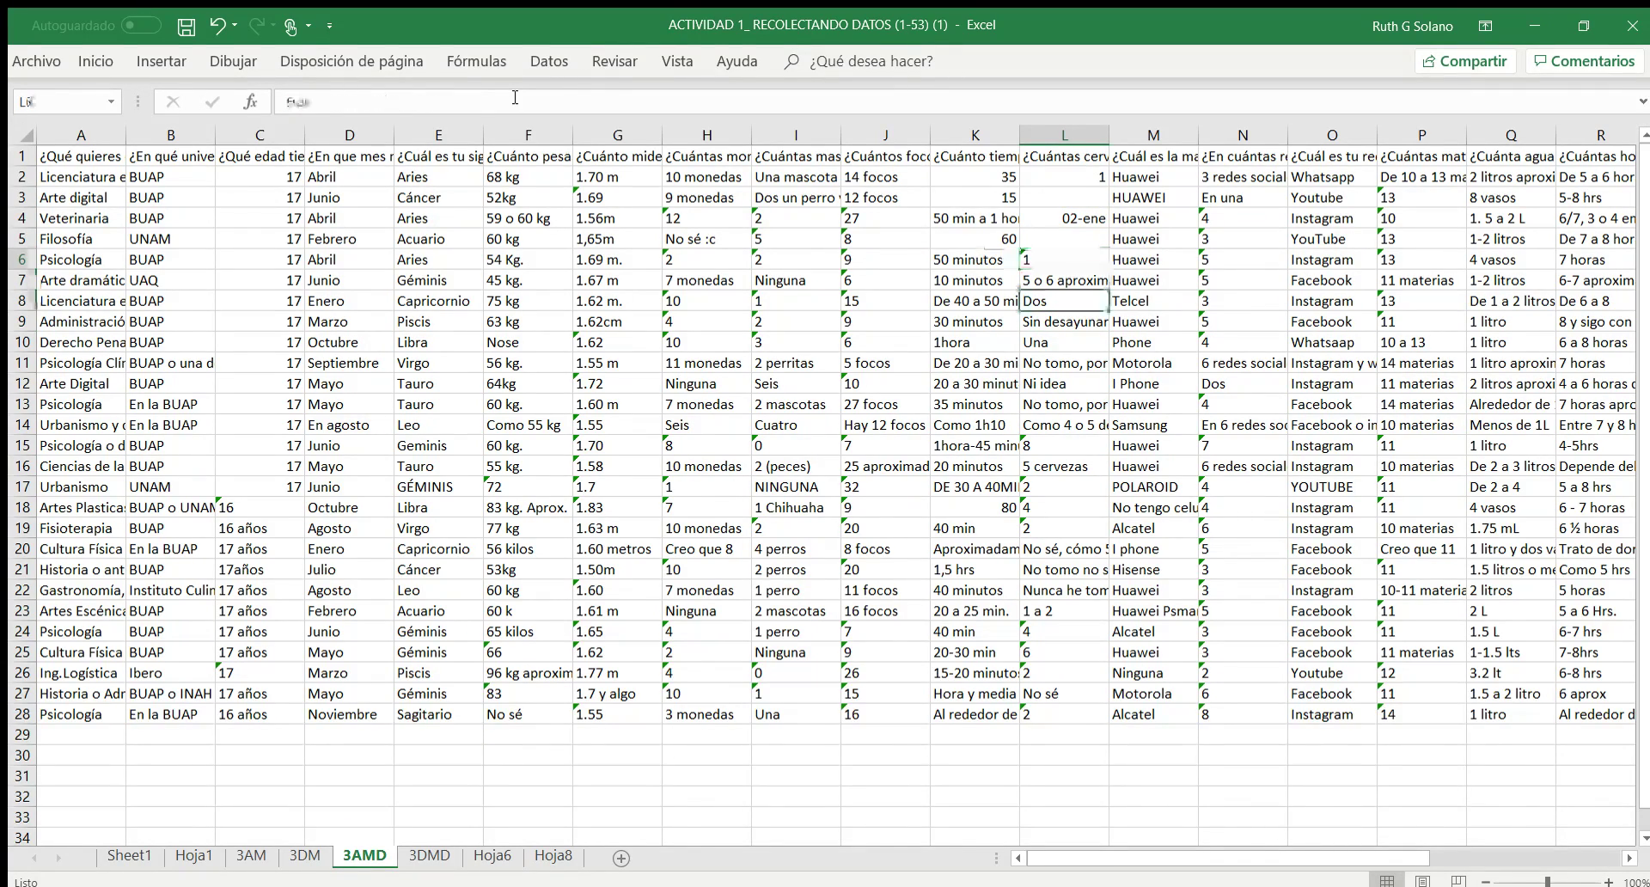
{"action": "key", "text": "Down"}
{"action": "key", "text": "Down"}
{"action": "key", "text": "Down"}
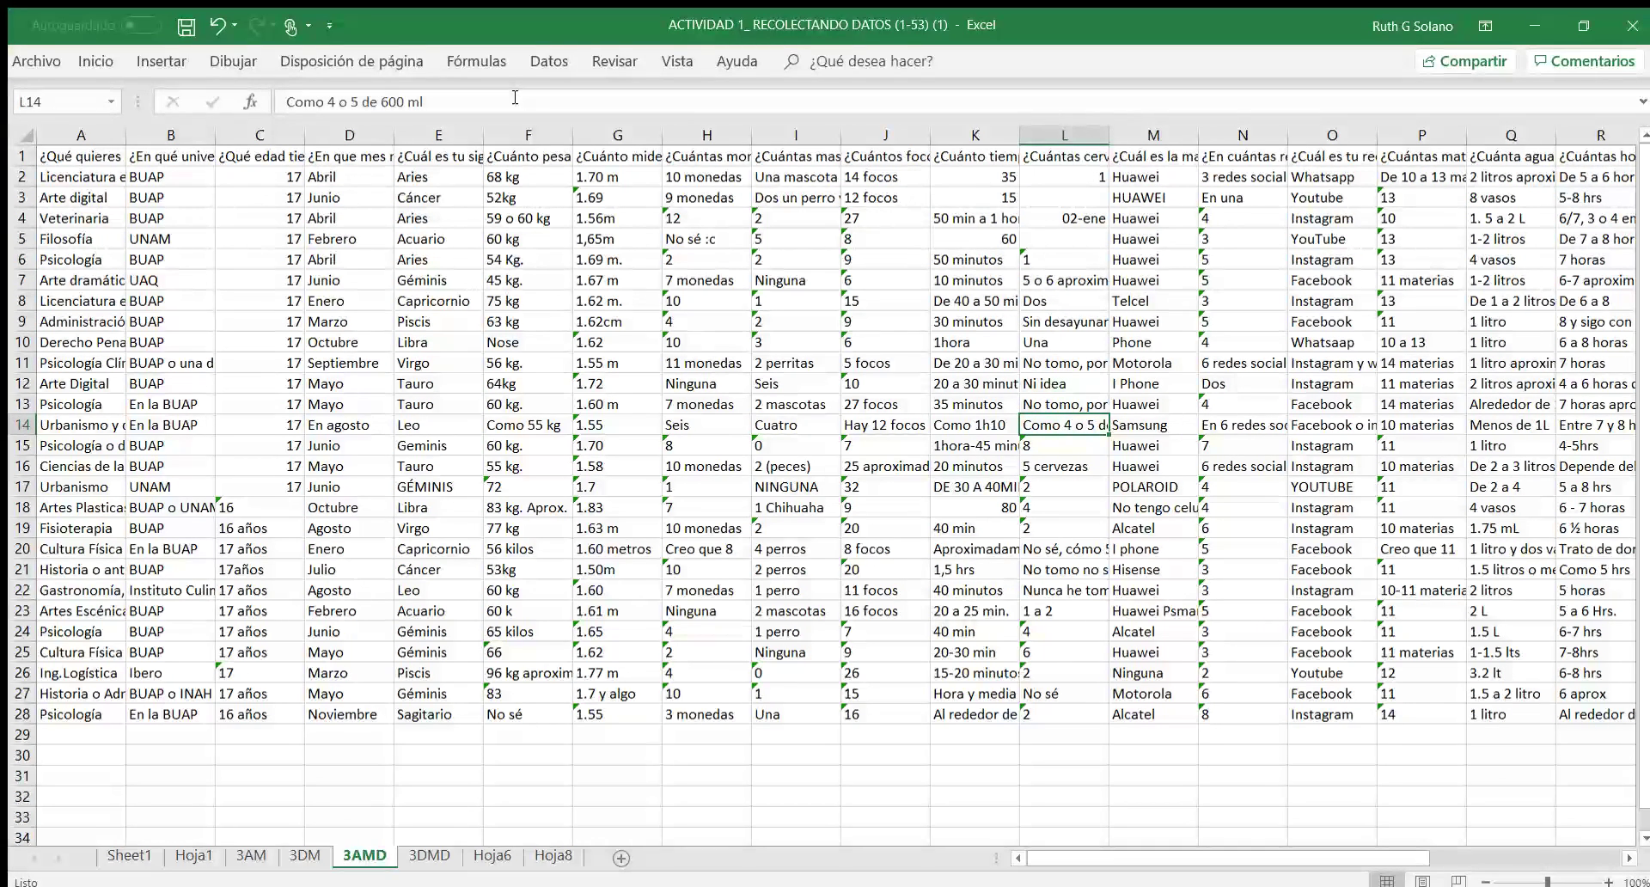
{"action": "type", "text": "4.5"}
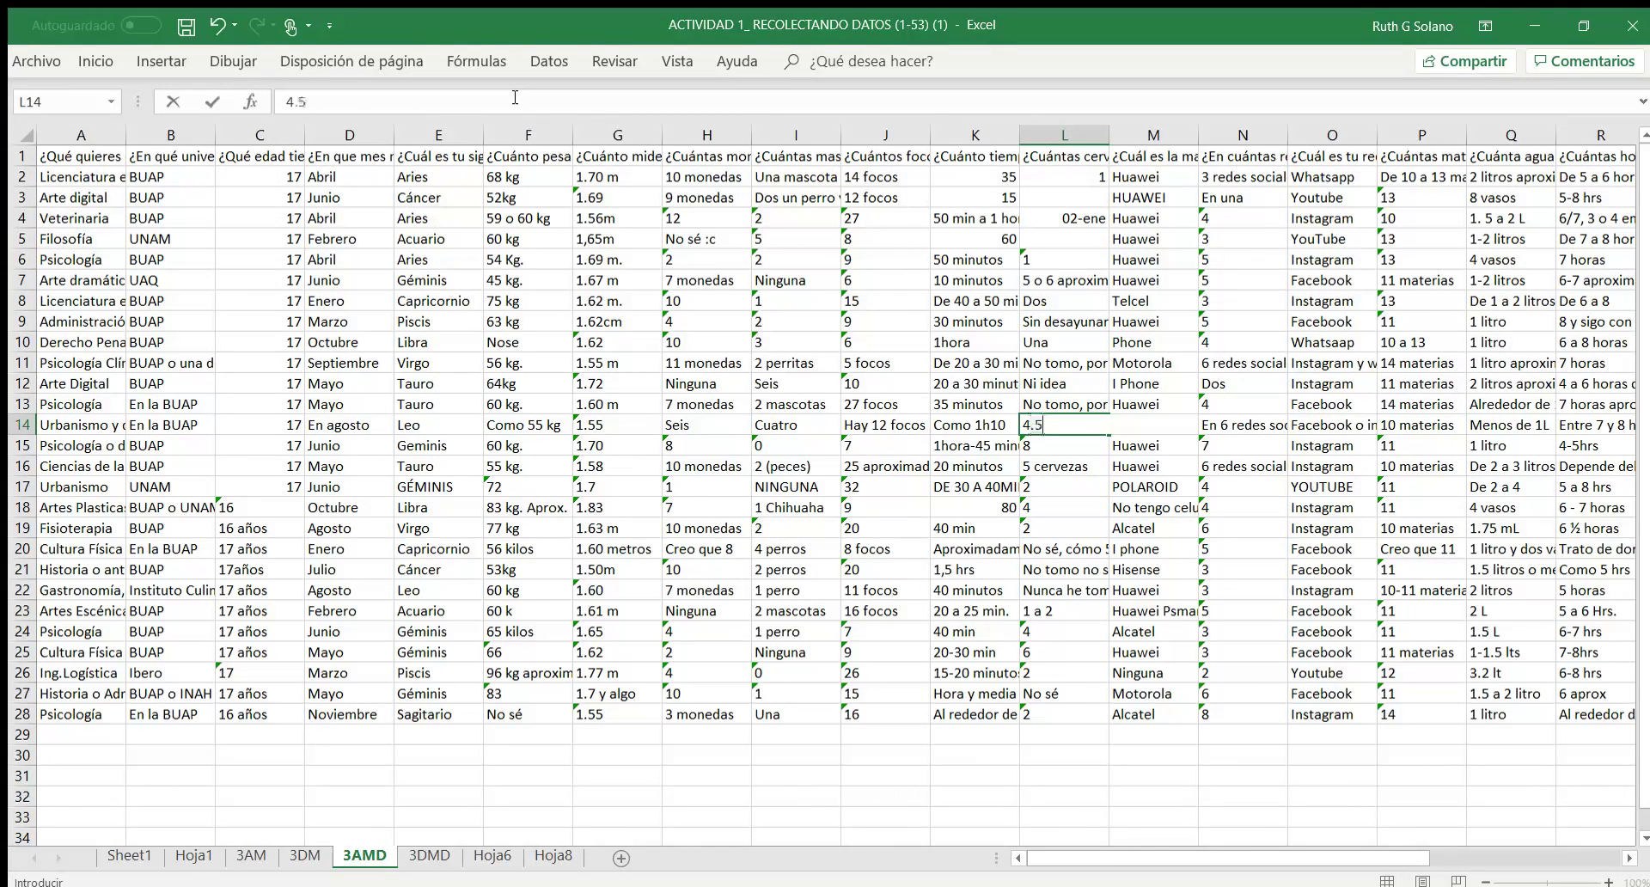
{"action": "key", "text": "Return"}
Clear the uncertain "No sé, cómo 5" beer answer in L20.
{"action": "key", "text": "Down"}
{"action": "key", "text": "Down"}
{"action": "key", "text": "Down"}
{"action": "key", "text": "Down"}
{"action": "key", "text": "Down"}
{"action": "key", "text": "Down"}
{"action": "key", "text": "Down"}
{"action": "key", "text": "Down"}
{"action": "key", "text": "Down"}
{"action": "key", "text": "Down"}
{"action": "key", "text": "Up"}
{"action": "key", "text": "Up"}
{"action": "key", "text": "Up"}
{"action": "key", "text": "Up"}
{"action": "key", "text": "Up"}
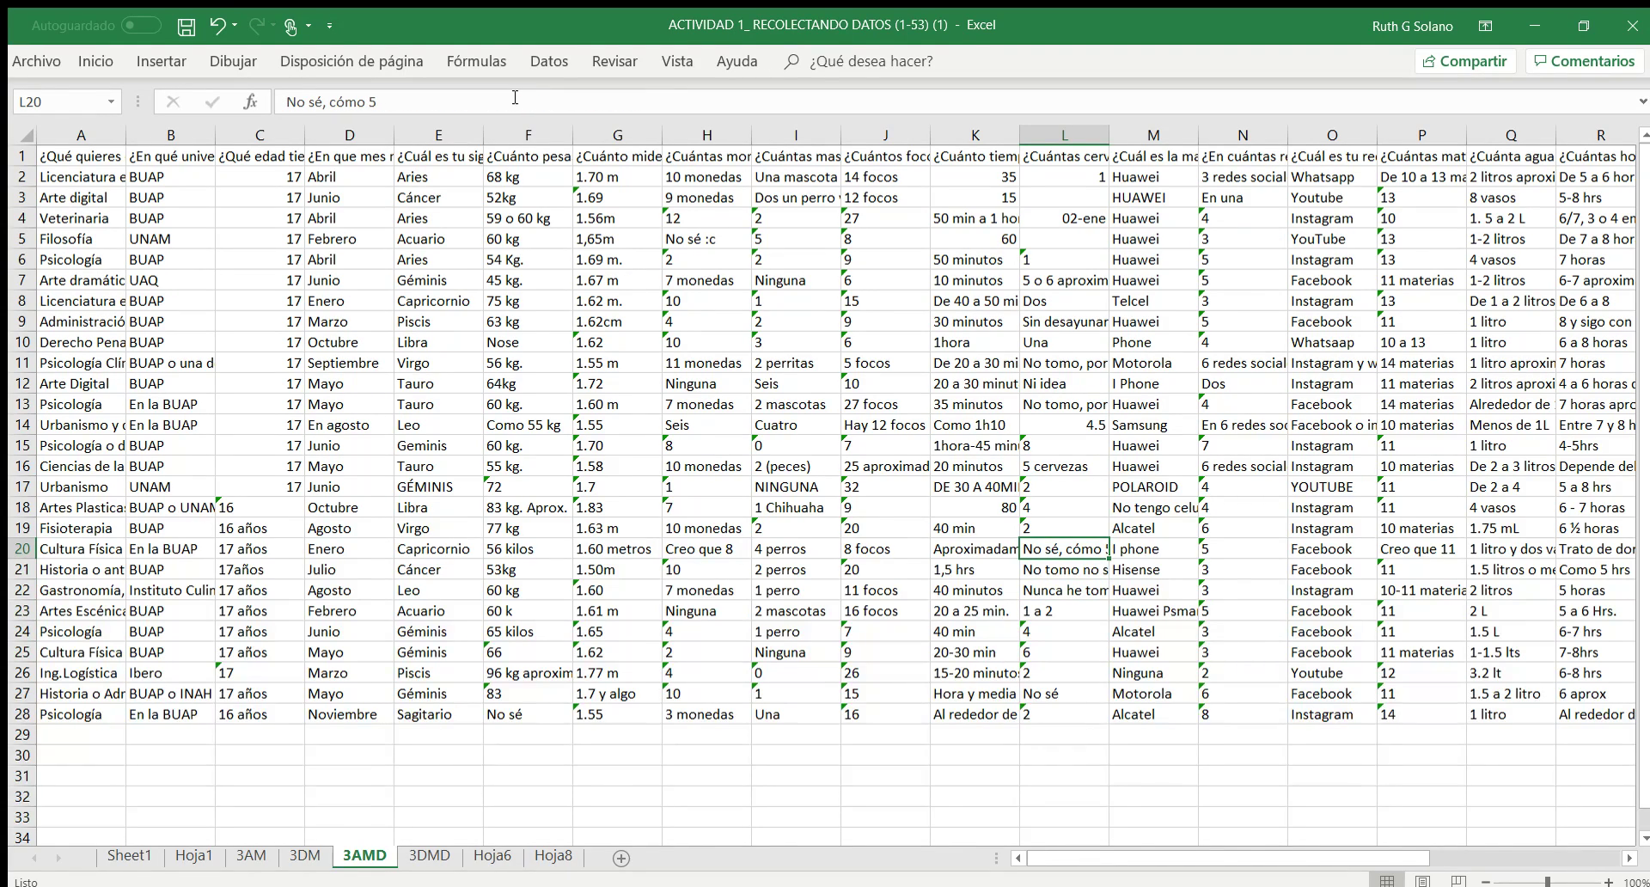
{"action": "key", "text": "Delete"}
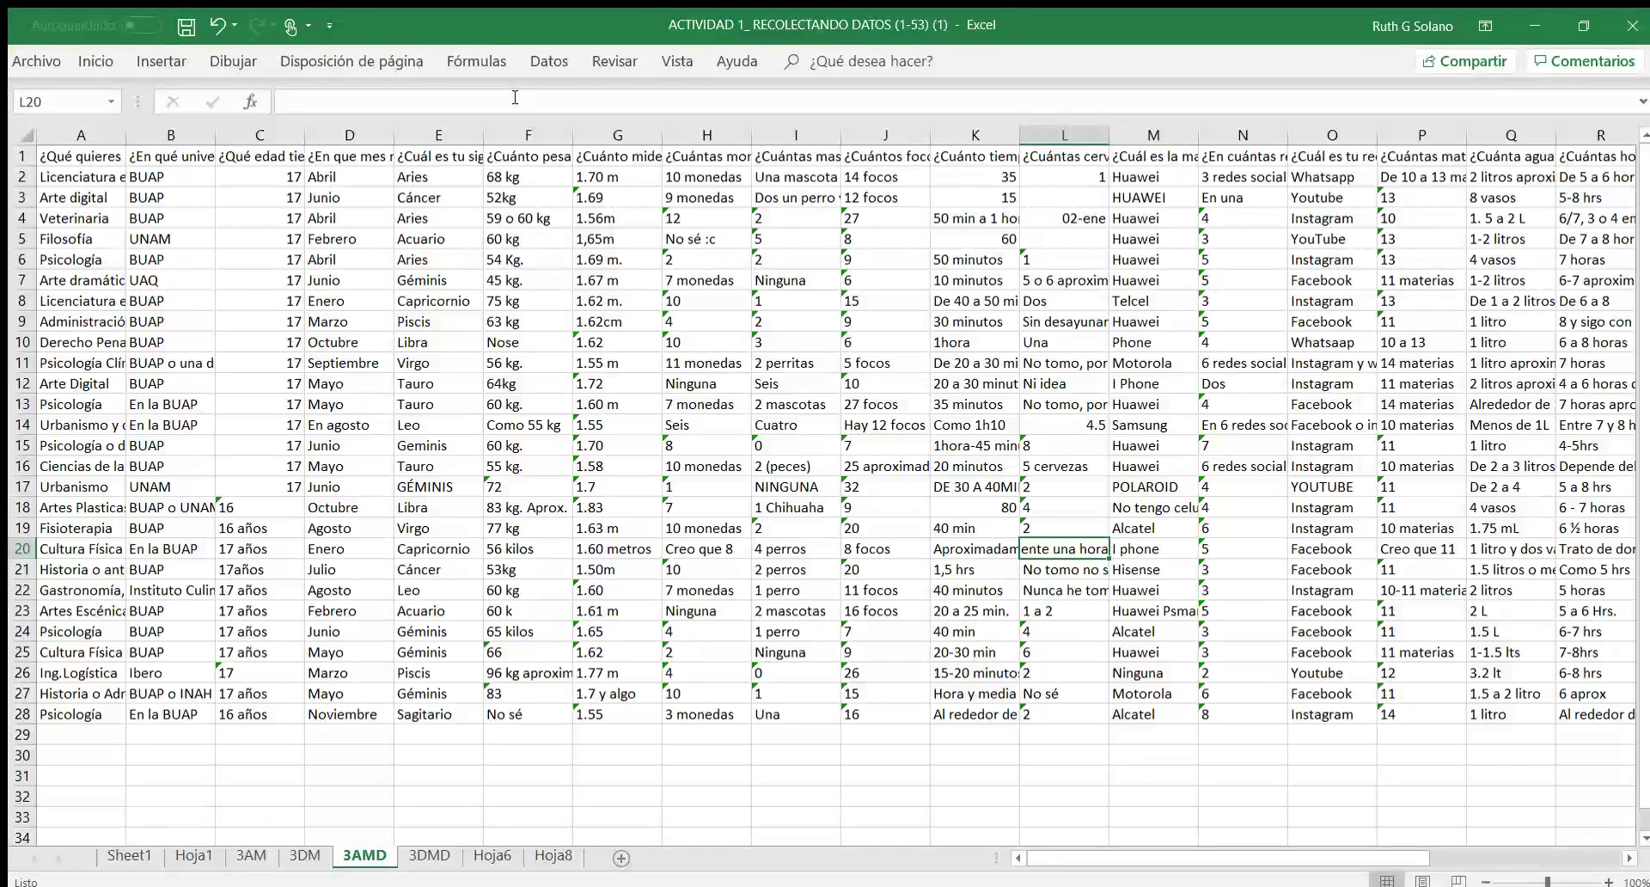
{"action": "key", "text": "ctrl+z"}
{"action": "key", "text": "Delete"}
{"action": "key", "text": "Down"}
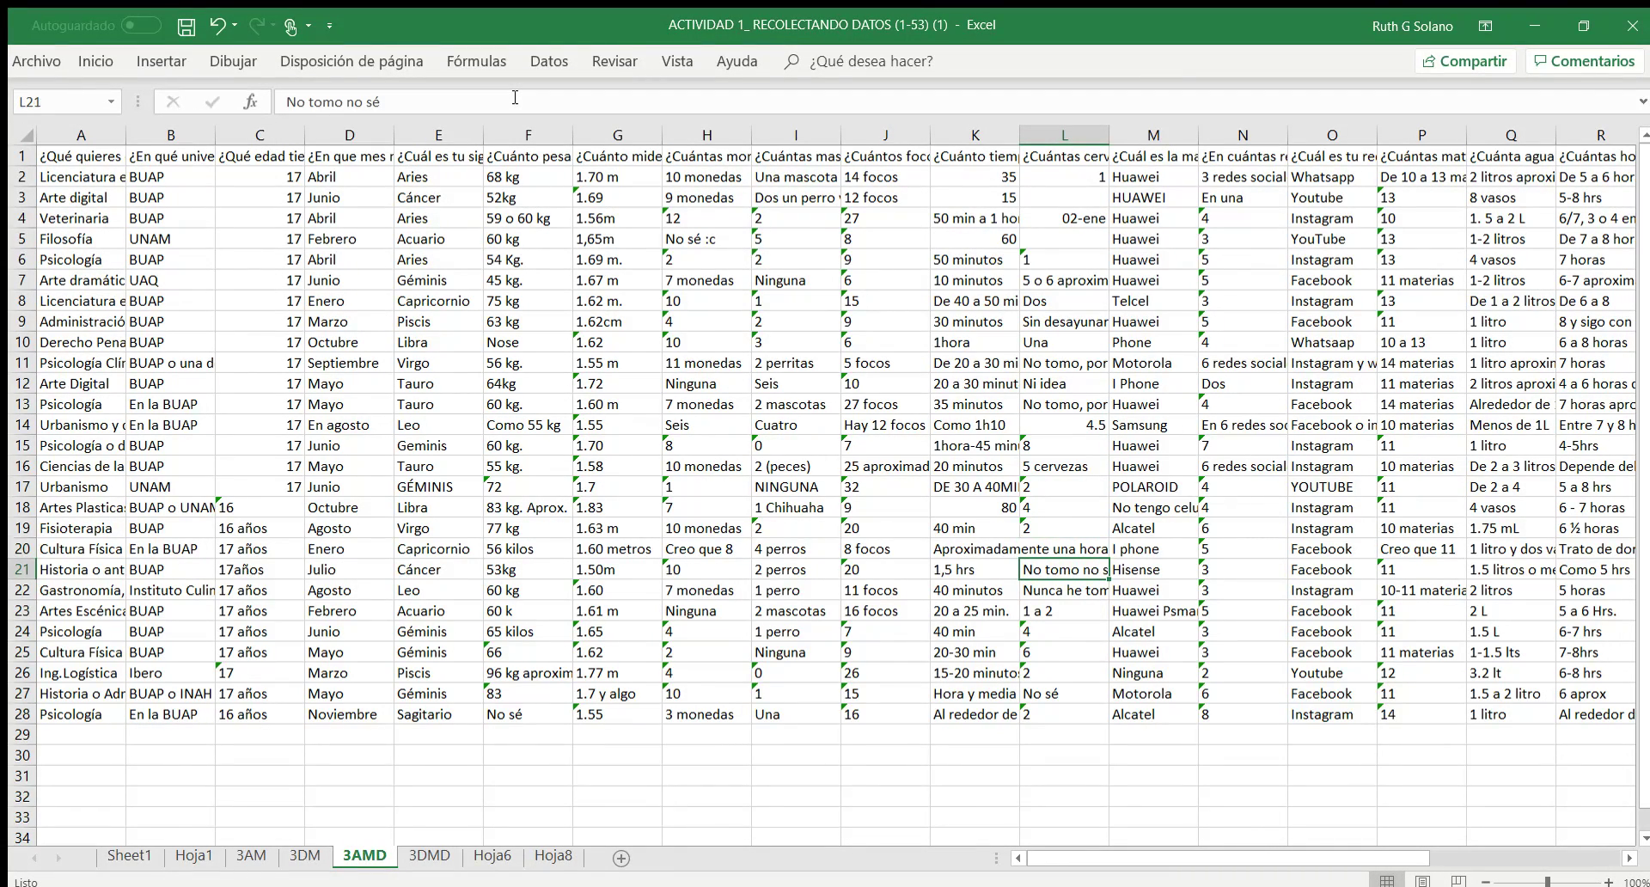
Clear the non-drinker beer answers in L21 and L22, covering the range L20:L22.
{"action": "key", "text": "Up"}
{"action": "key", "text": "shift+Down"}
{"action": "key", "text": "shift+Down"}
{"action": "key", "text": "Delete"}
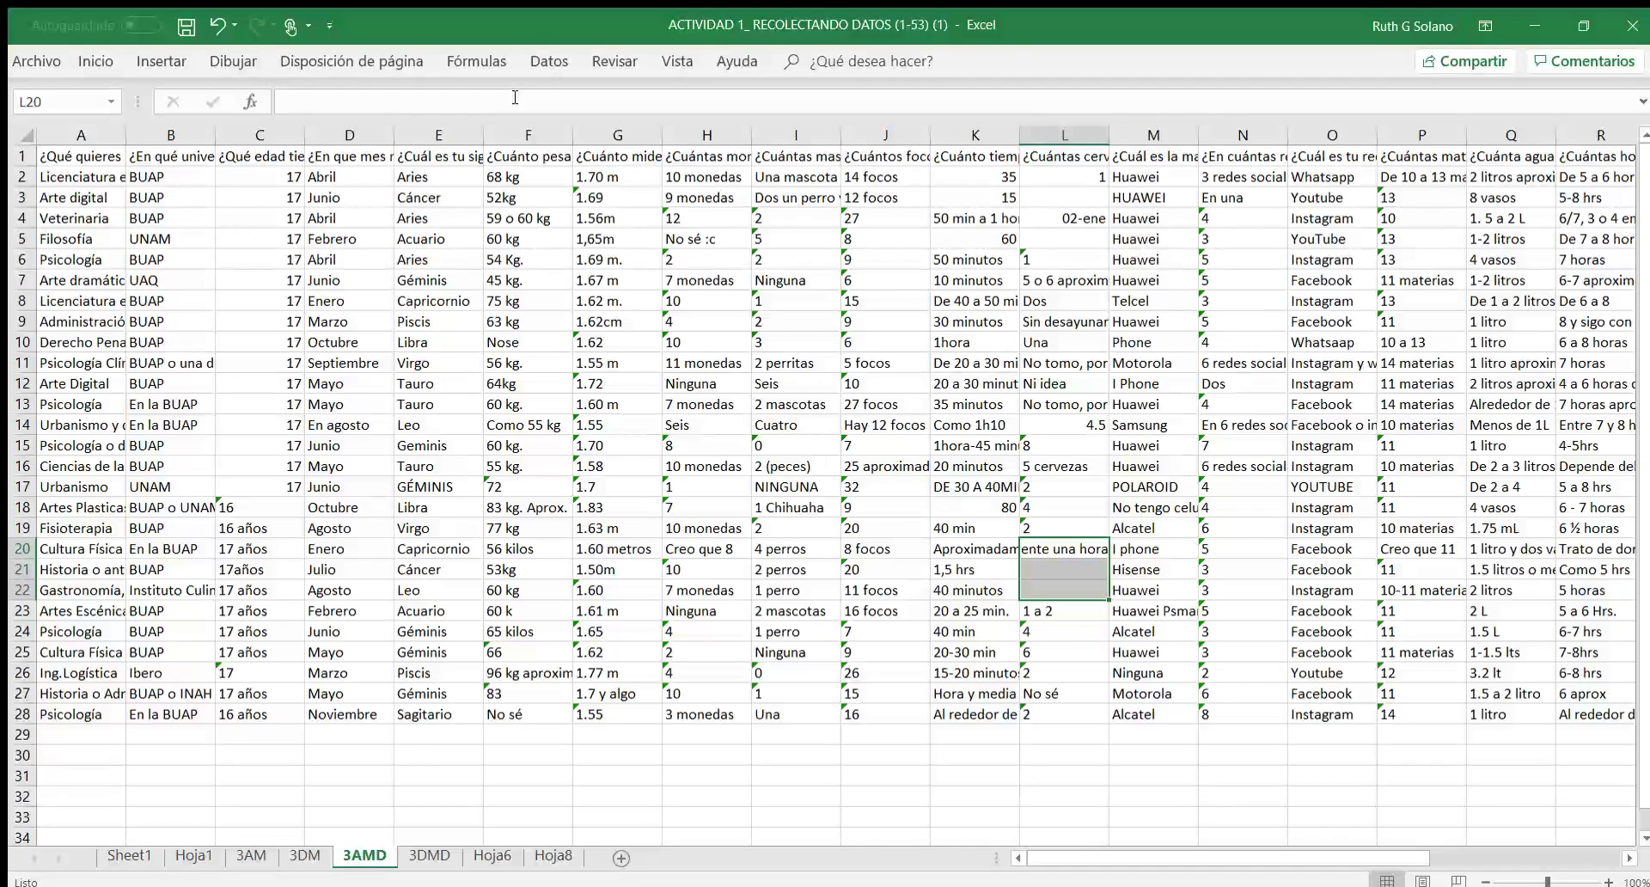
In the smartphone brand column, replace the all-caps brand in M3 with a copy of "Huawei" from M2.
{"action": "key", "text": "shift+Up"}
{"action": "key", "text": "shift+Up"}
{"action": "key", "text": "Up"}
{"action": "key", "text": "Up"}
{"action": "key", "text": "Up"}
{"action": "key", "text": "Up"}
{"action": "key", "text": "Up"}
{"action": "key", "text": "Up"}
{"action": "key", "text": "Up"}
{"action": "key", "text": "Up"}
{"action": "key", "text": "Up"}
{"action": "key", "text": "Up"}
{"action": "key", "text": "Up"}
{"action": "key", "text": "Up"}
{"action": "key", "text": "Up"}
{"action": "key", "text": "Up"}
{"action": "key", "text": "Up"}
{"action": "key", "text": "Up"}
{"action": "key", "text": "Up"}
{"action": "key", "text": "Up"}
{"action": "key", "text": "Up"}
{"action": "key", "text": "Right"}
{"action": "key", "text": "Down"}
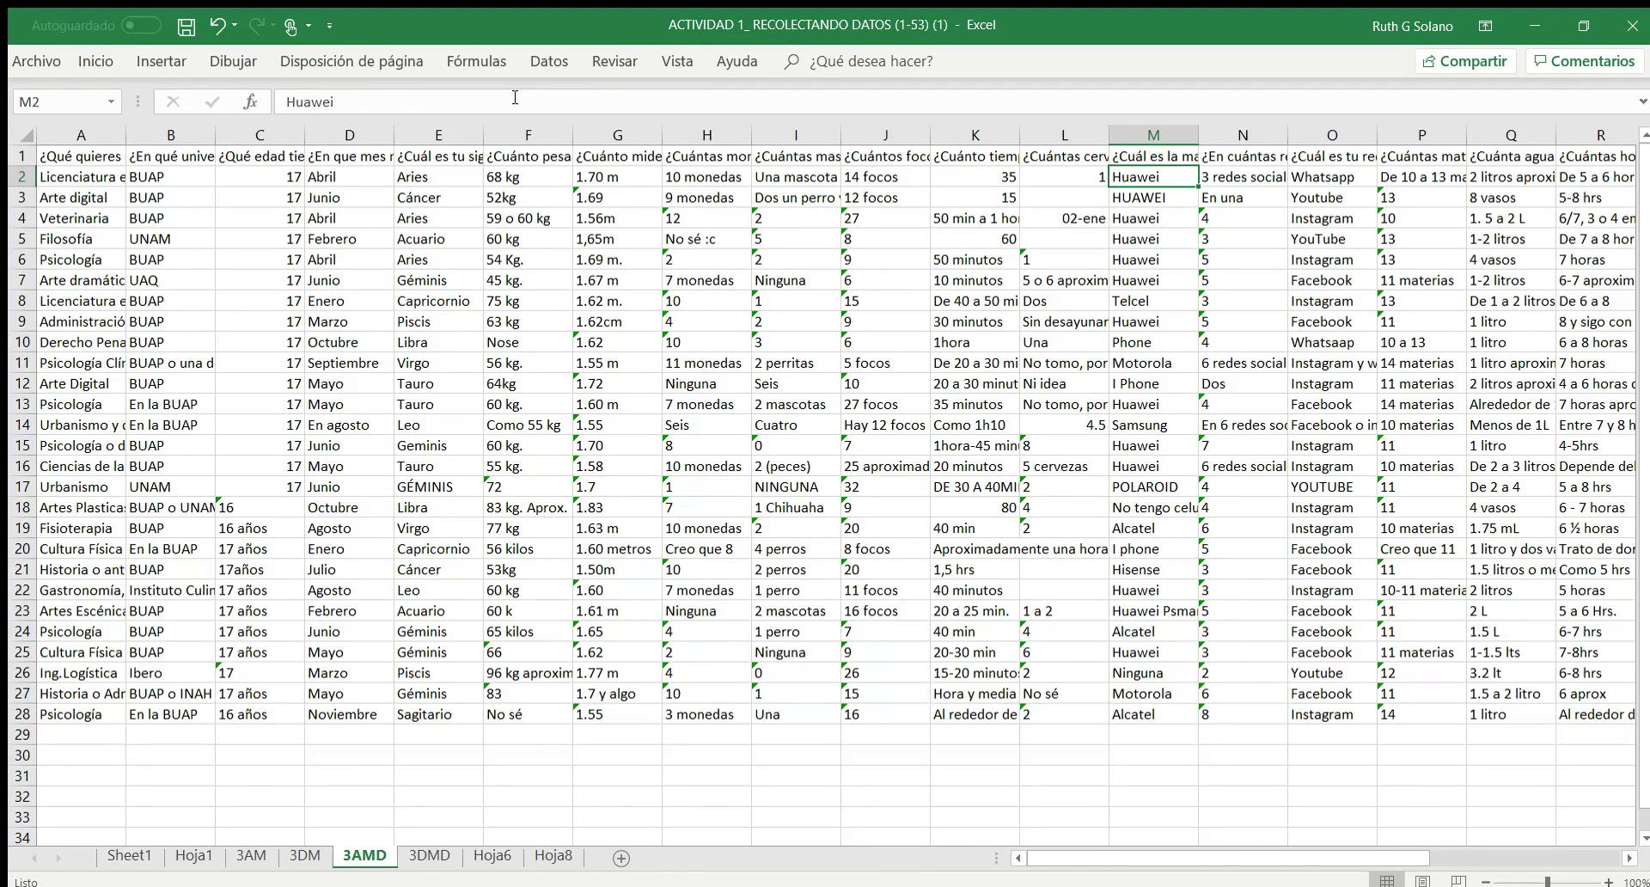
{"action": "key", "text": "Down"}
{"action": "key", "text": "Up"}
{"action": "key", "text": "ctrl+c"}
{"action": "key", "text": "Down"}
{"action": "key", "text": "ctrl+v"}
{"action": "key", "text": "Down"}
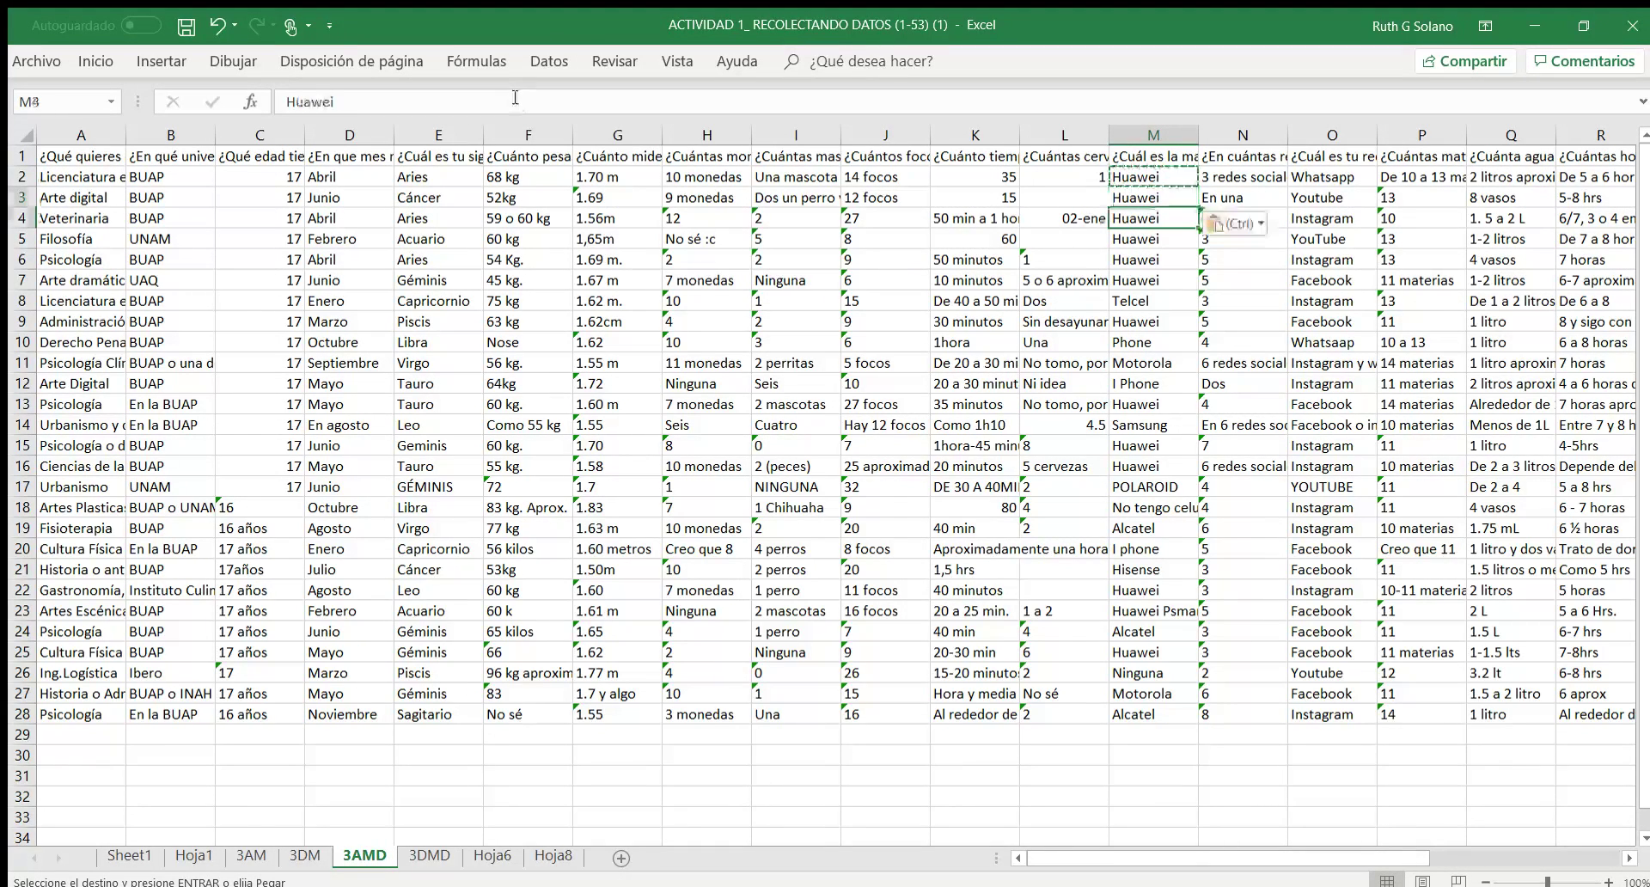
{"action": "key", "text": "Escape"}
Review the smartphone brand answers down column M for inconsistent spellings and entries that are not brands.
{"action": "key", "text": "Up"}
{"action": "key", "text": "Up"}
{"action": "key", "text": "Down"}
{"action": "key", "text": "Down"}
{"action": "key", "text": "Down"}
{"action": "key", "text": "Down"}
{"action": "key", "text": "Down"}
{"action": "key", "text": "Down"}
{"action": "key", "text": "Down"}
{"action": "key", "text": "Down"}
{"action": "key", "text": "Down"}
{"action": "key", "text": "Down"}
{"action": "key", "text": "Down"}
{"action": "key", "text": "Down"}
{"action": "key", "text": "Down"}
{"action": "key", "text": "Down"}
{"action": "key", "text": "Down"}
{"action": "key", "text": "Down"}
{"action": "key", "text": "Down"}
{"action": "key", "text": "Down"}
{"action": "key", "text": "Down"}
{"action": "key", "text": "Down"}
{"action": "key", "text": "Up"}
{"action": "key", "text": "Up"}
{"action": "key", "text": "Up"}
{"action": "key", "text": "Up"}
{"action": "key", "text": "Up"}
{"action": "key", "text": "Up"}
{"action": "key", "text": "Up"}
{"action": "key", "text": "Up"}
{"action": "key", "text": "Up"}
{"action": "key", "text": "Up"}
{"action": "key", "text": "Up"}
{"action": "key", "text": "Up"}
{"action": "key", "text": "Up"}
{"action": "key", "text": "Up"}
{"action": "key", "text": "Up"}
{"action": "key", "text": "Up"}
{"action": "key", "text": "Up"}
{"action": "key", "text": "Up"}
{"action": "key", "text": "Up"}
{"action": "key", "text": "Up"}
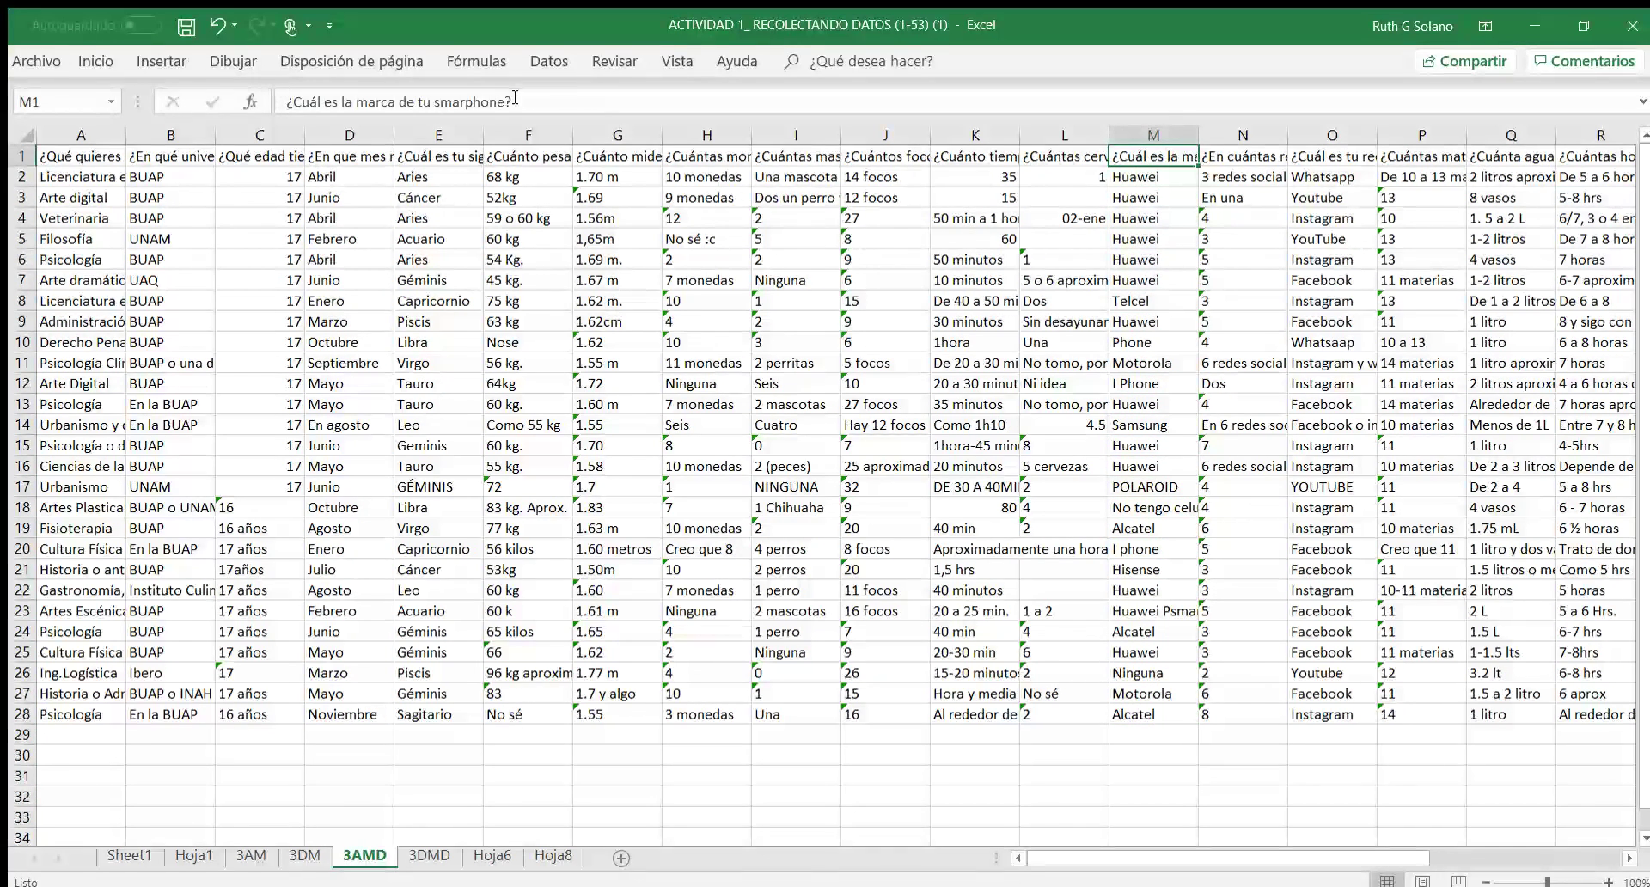
Replace the "En una" social network count in N3 with the number 1.
{"action": "key", "text": "Right"}
{"action": "key", "text": "Right"}
{"action": "key", "text": "Right"}
{"action": "key", "text": "Right"}
{"action": "key", "text": "Left"}
{"action": "key", "text": "Left"}
{"action": "key", "text": "Left"}
{"action": "key", "text": "Down"}
{"action": "key", "text": "Down"}
{"action": "type", "text": "1"}
{"action": "key", "text": "Return"}
{"action": "key", "text": "Up"}
Examine the social network answers in column O down to row 14 for inconsistent spellings and entries naming more than one network.
{"action": "key", "text": "Right"}
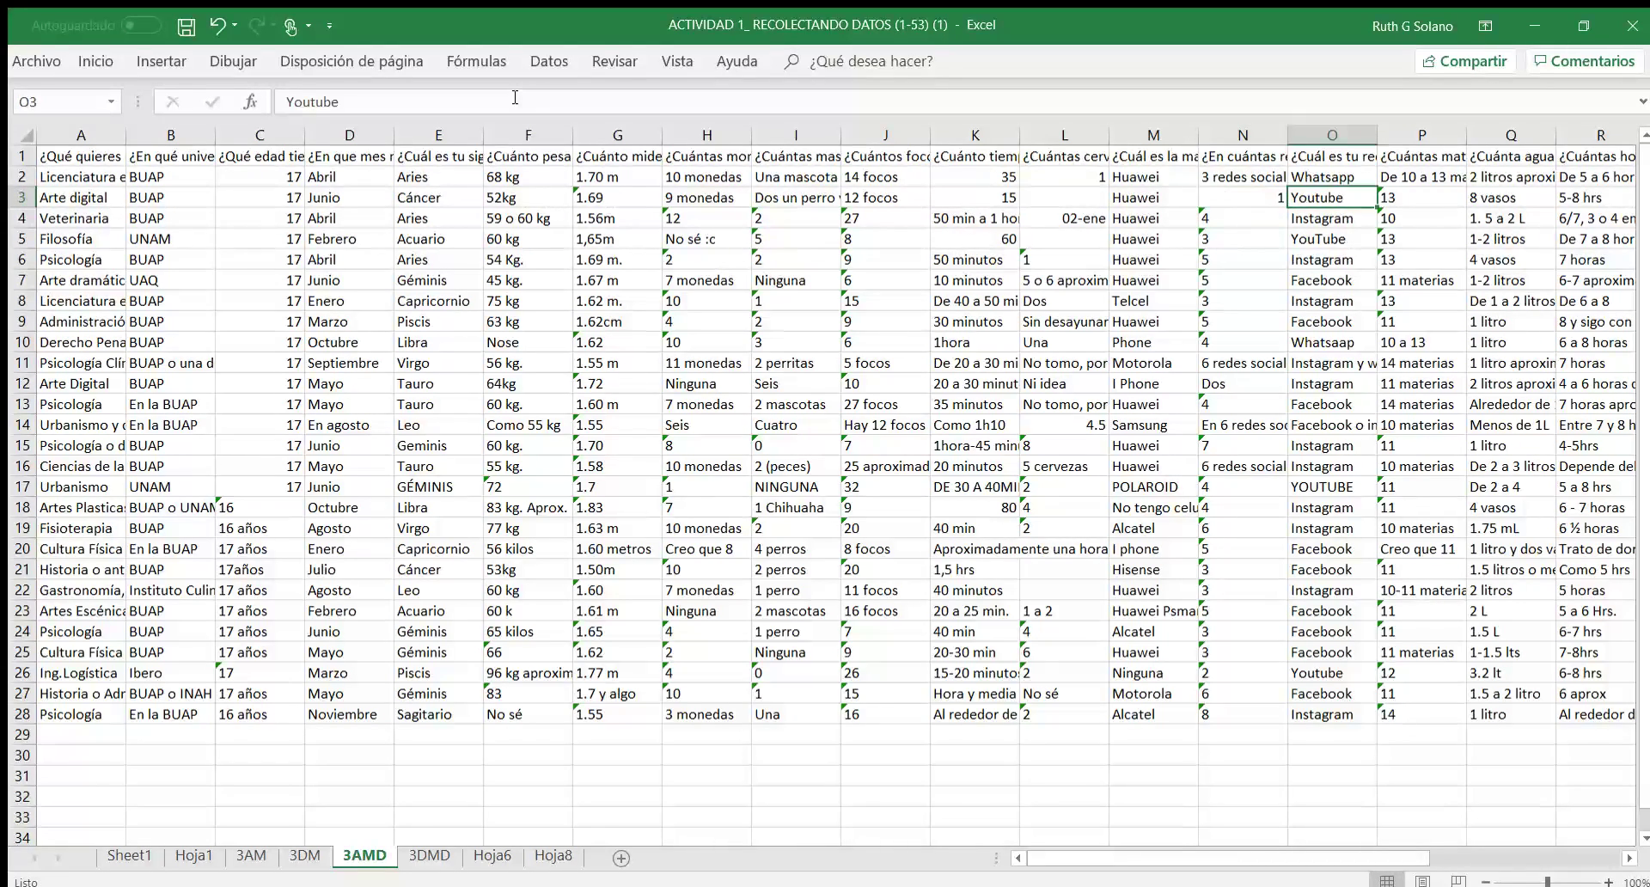
{"action": "key", "text": "Down"}
{"action": "key", "text": "Down"}
{"action": "key", "text": "Down"}
{"action": "key", "text": "Down"}
{"action": "key", "text": "Down"}
{"action": "key", "text": "Down"}
{"action": "key", "text": "Down"}
{"action": "key", "text": "Down"}
{"action": "key", "text": "Down"}
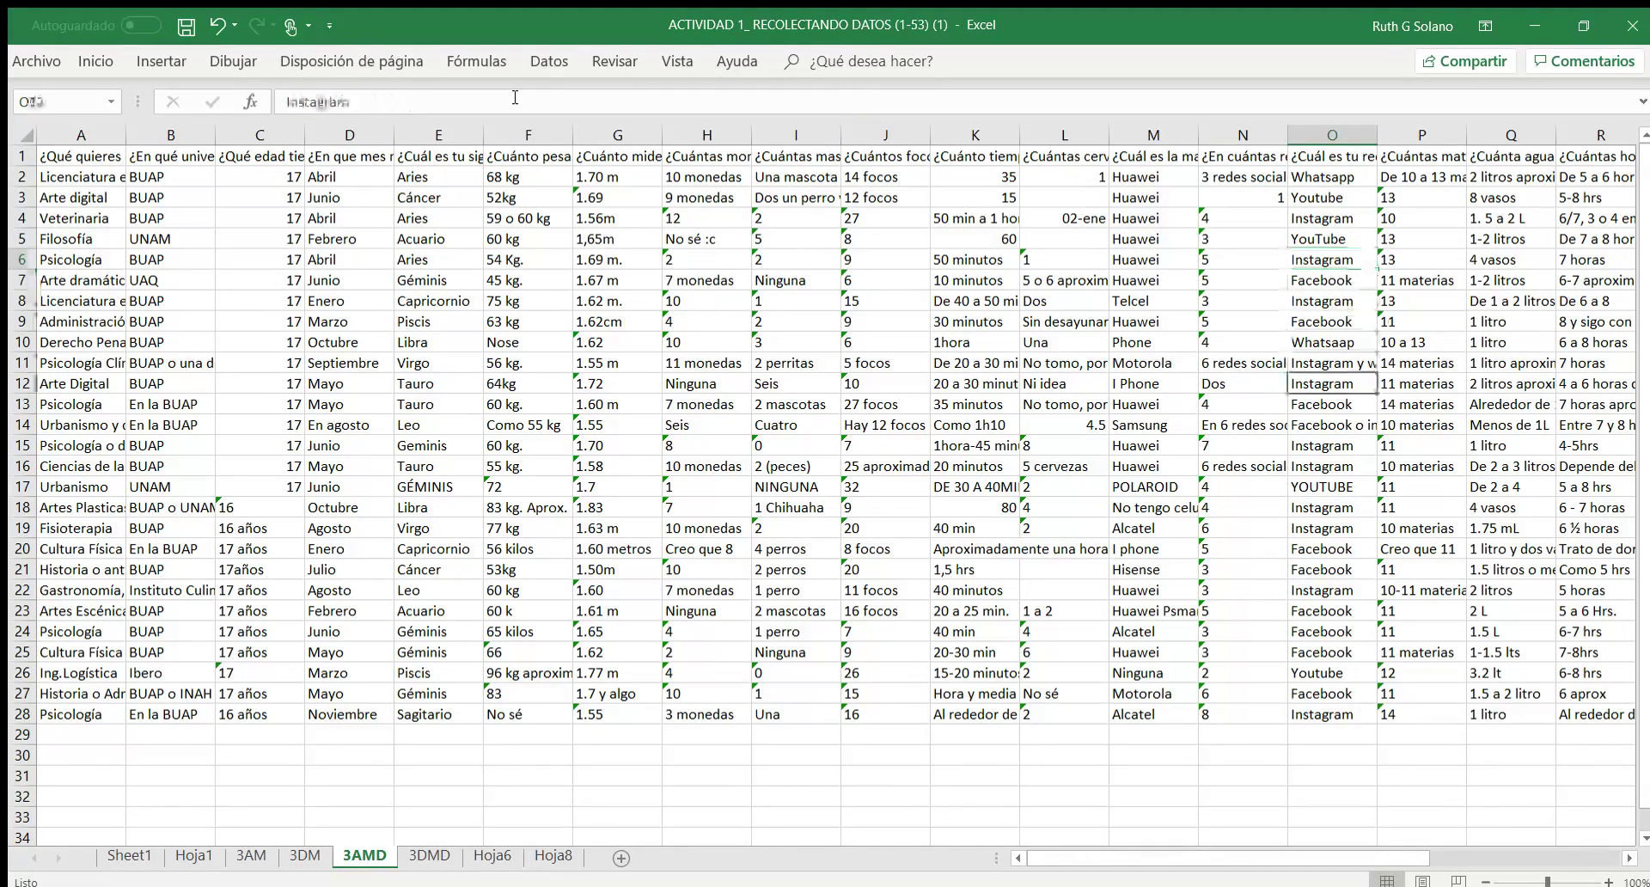
{"action": "key", "text": "Up"}
{"action": "key", "text": "Up"}
{"action": "key", "text": "Up"}
{"action": "key", "text": "Up"}
{"action": "key", "text": "Up"}
{"action": "key", "text": "Up"}
{"action": "key", "text": "Up"}
{"action": "key", "text": "Up"}
{"action": "key", "text": "Up"}
{"action": "key", "text": "Up"}
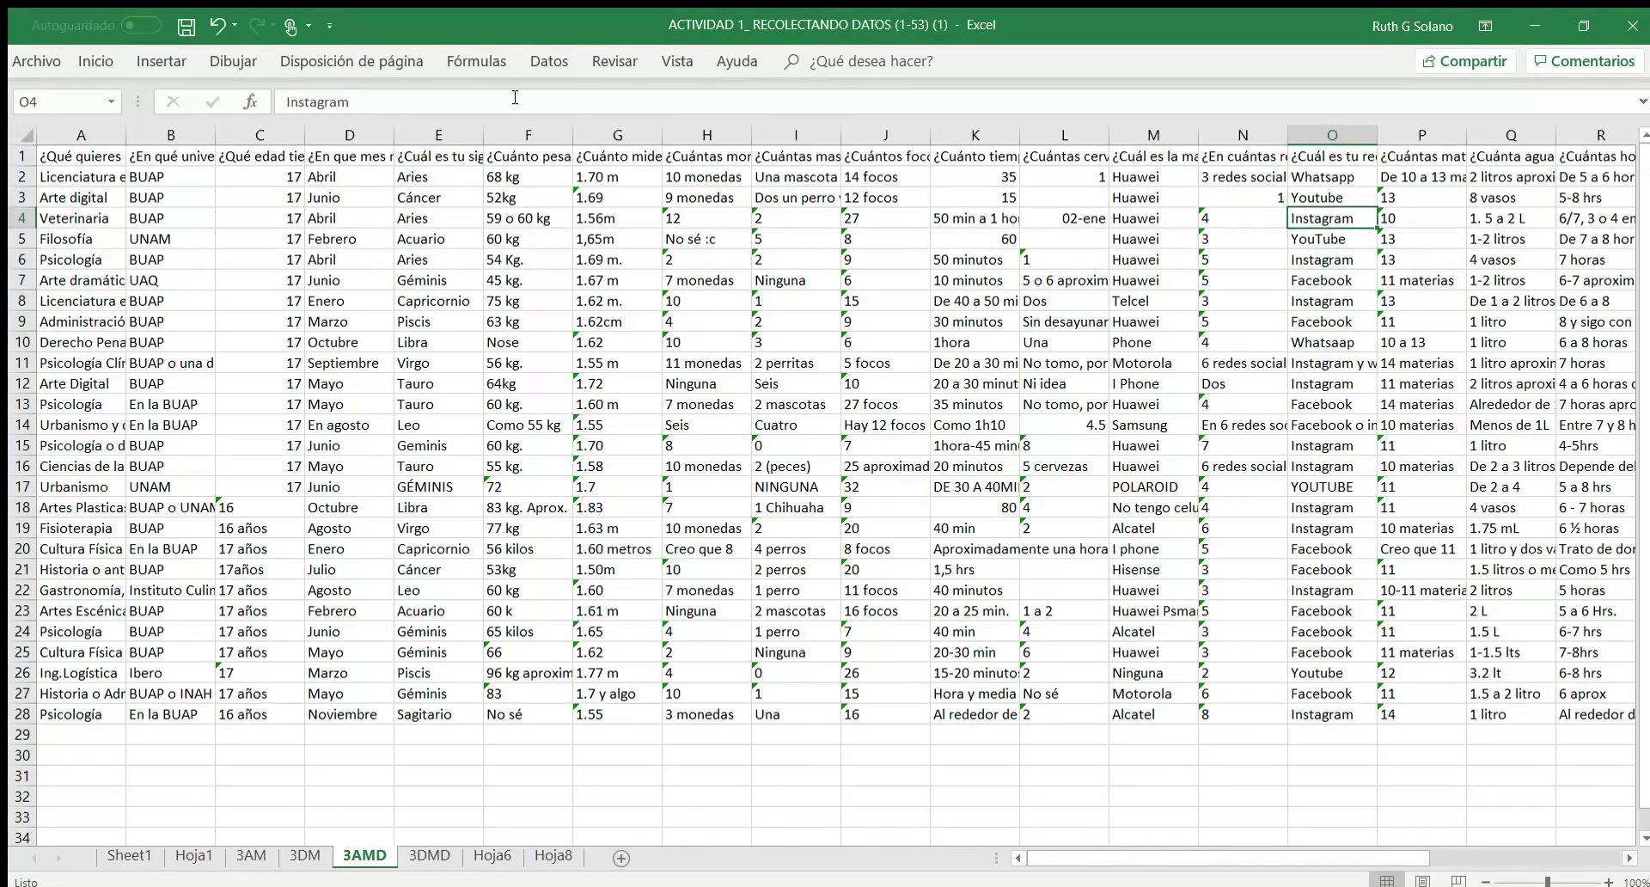
{"action": "key", "text": "Down"}
{"action": "key", "text": "Down"}
{"action": "key", "text": "Down"}
{"action": "key", "text": "Down"}
{"action": "key", "text": "Down"}
{"action": "key", "text": "Down"}
{"action": "key", "text": "Down"}
{"action": "key", "text": "Down"}
{"action": "key", "text": "Down"}
{"action": "key", "text": "Down"}
{"action": "key", "text": "Down"}
{"action": "key", "text": "Down"}
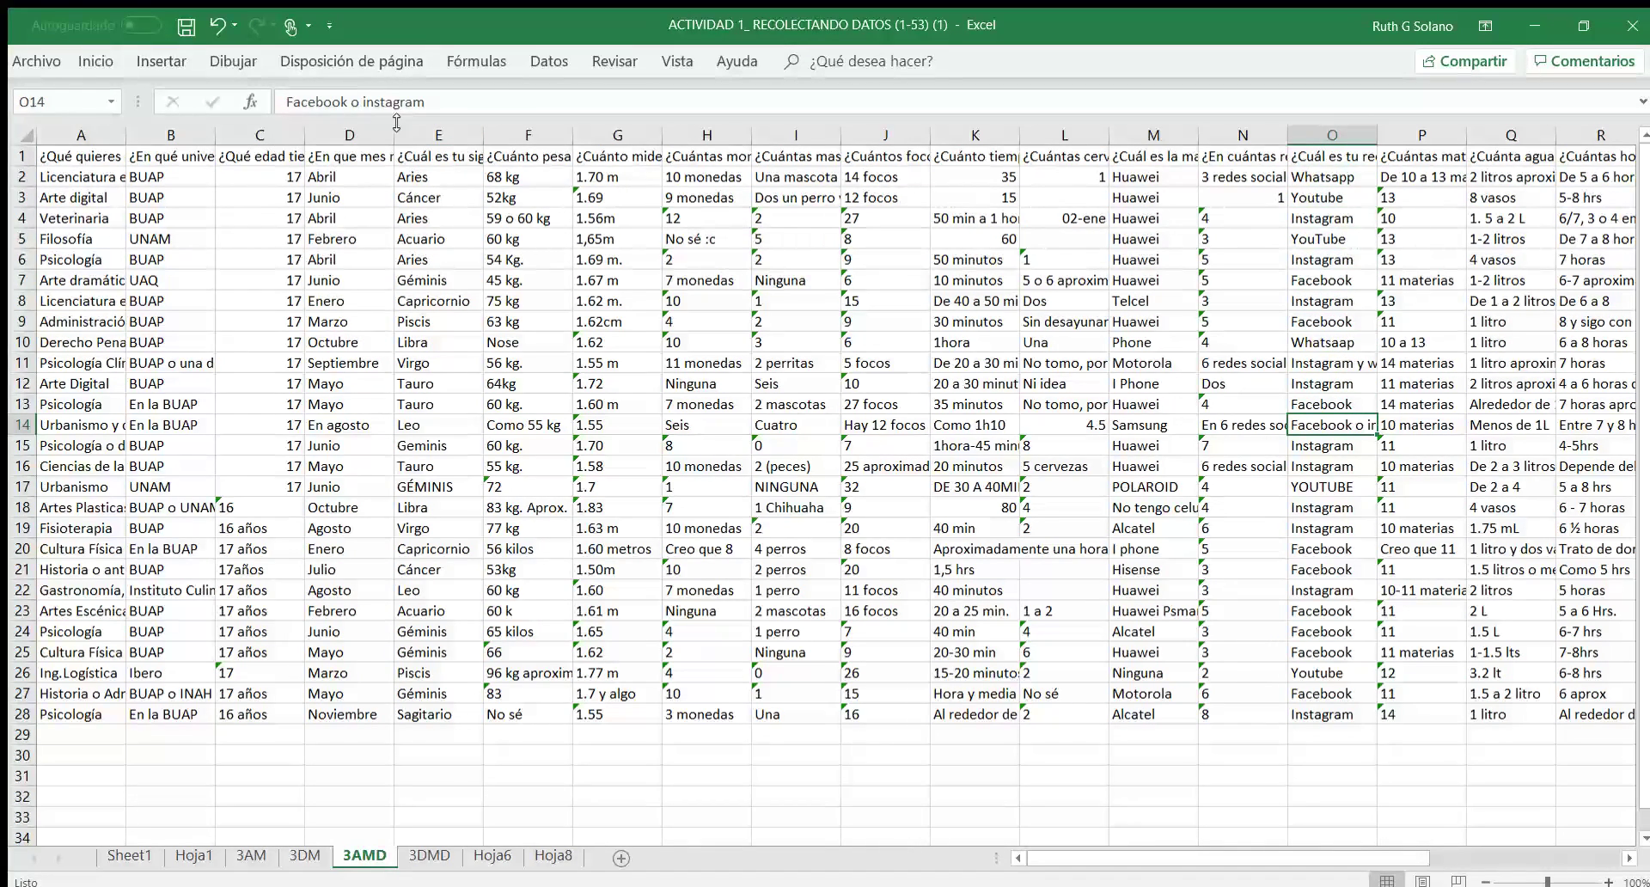
Shorten the preferred social network answer in O14 to the single entry "Facebook".
{"action": "left_click", "coordinate": [451, 99]}
{"action": "left_click_drag", "start_coordinate": [452, 98], "coordinate": [349, 99]}
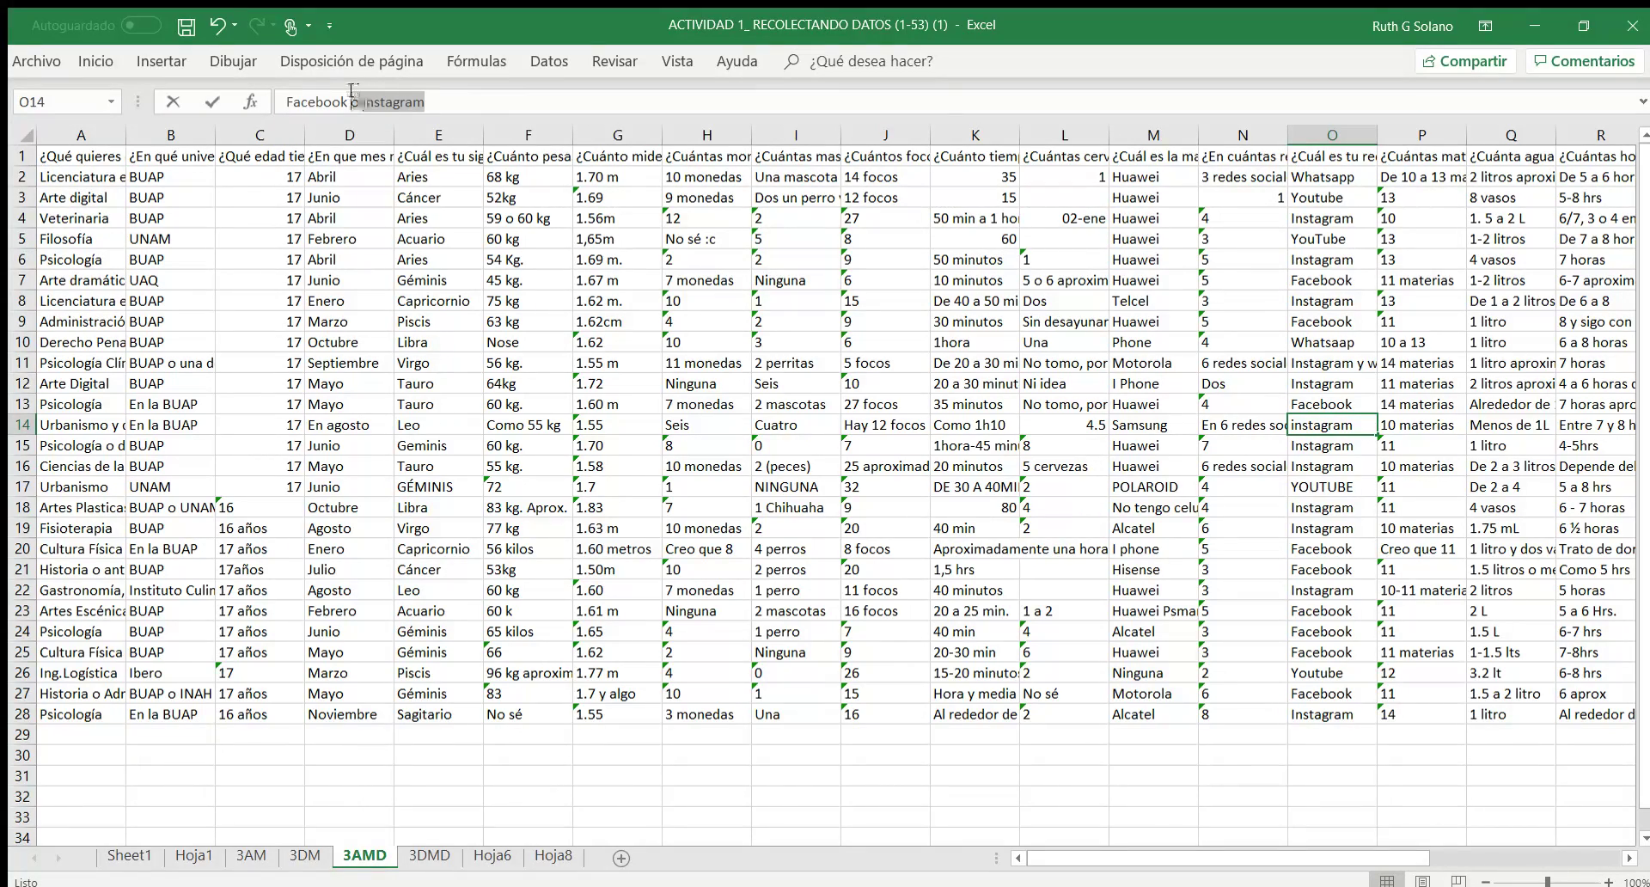
{"action": "key", "text": "BackSpace"}
{"action": "key", "text": "Return"}
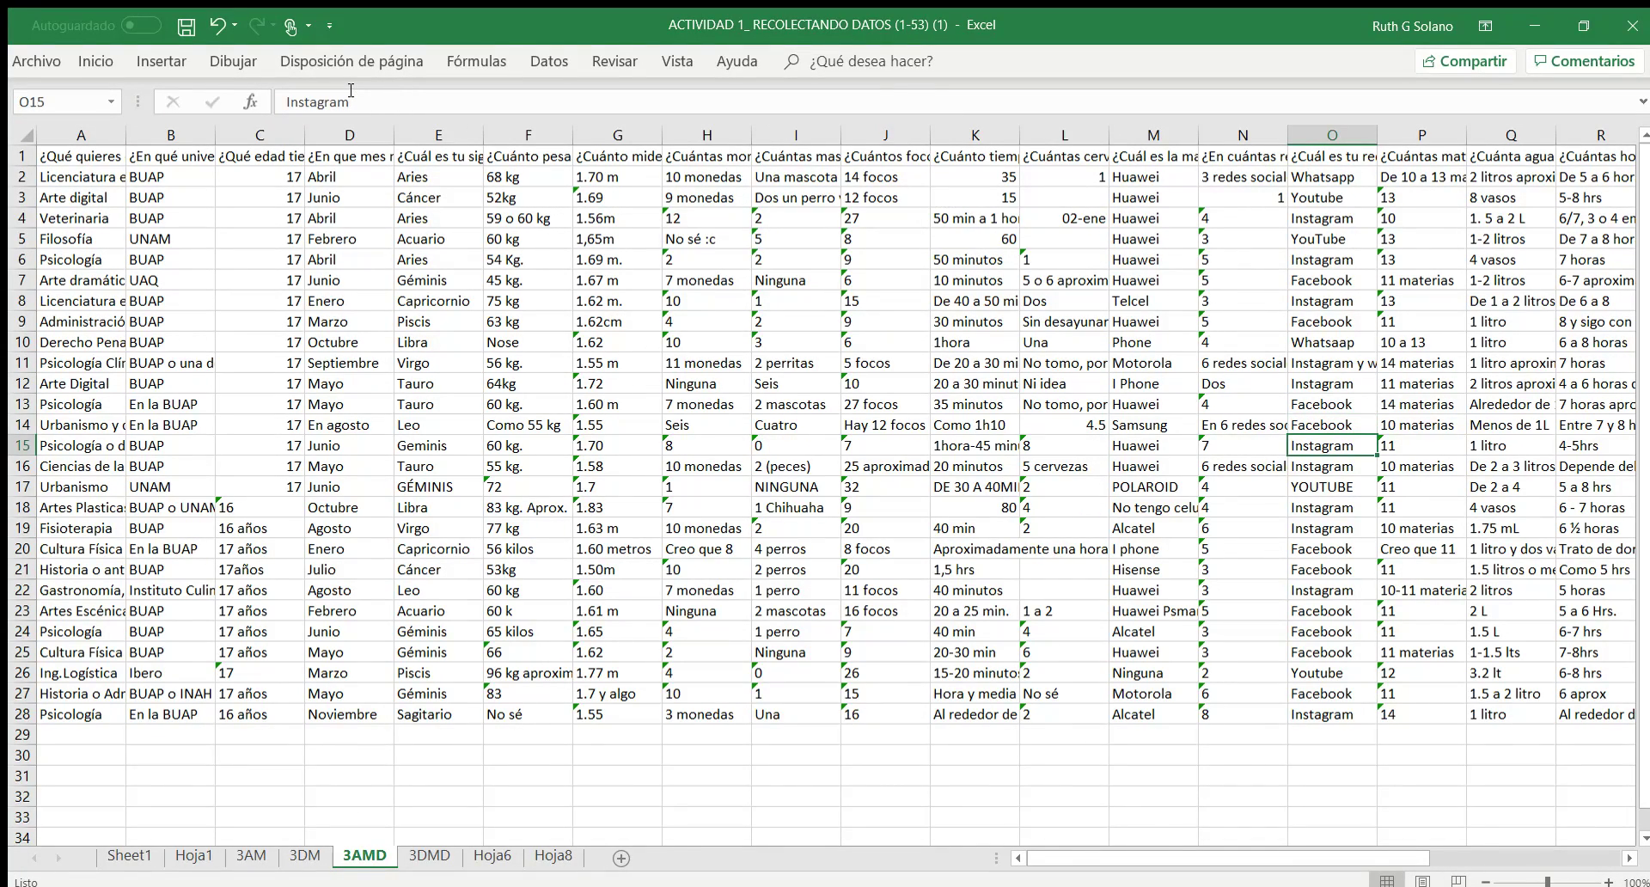
Enter the number of school subjects as plain numbers in P2 to P4: 12, 13 and 10.
{"action": "key", "text": "Right"}
{"action": "key", "text": "Up"}
{"action": "key", "text": "Up"}
{"action": "key", "text": "Up"}
{"action": "key", "text": "Up"}
{"action": "key", "text": "Up"}
{"action": "key", "text": "Up"}
{"action": "key", "text": "Up"}
{"action": "key", "text": "Up"}
{"action": "key", "text": "Up"}
{"action": "key", "text": "Up"}
{"action": "key", "text": "Up"}
{"action": "key", "text": "Up"}
{"action": "key", "text": "Up"}
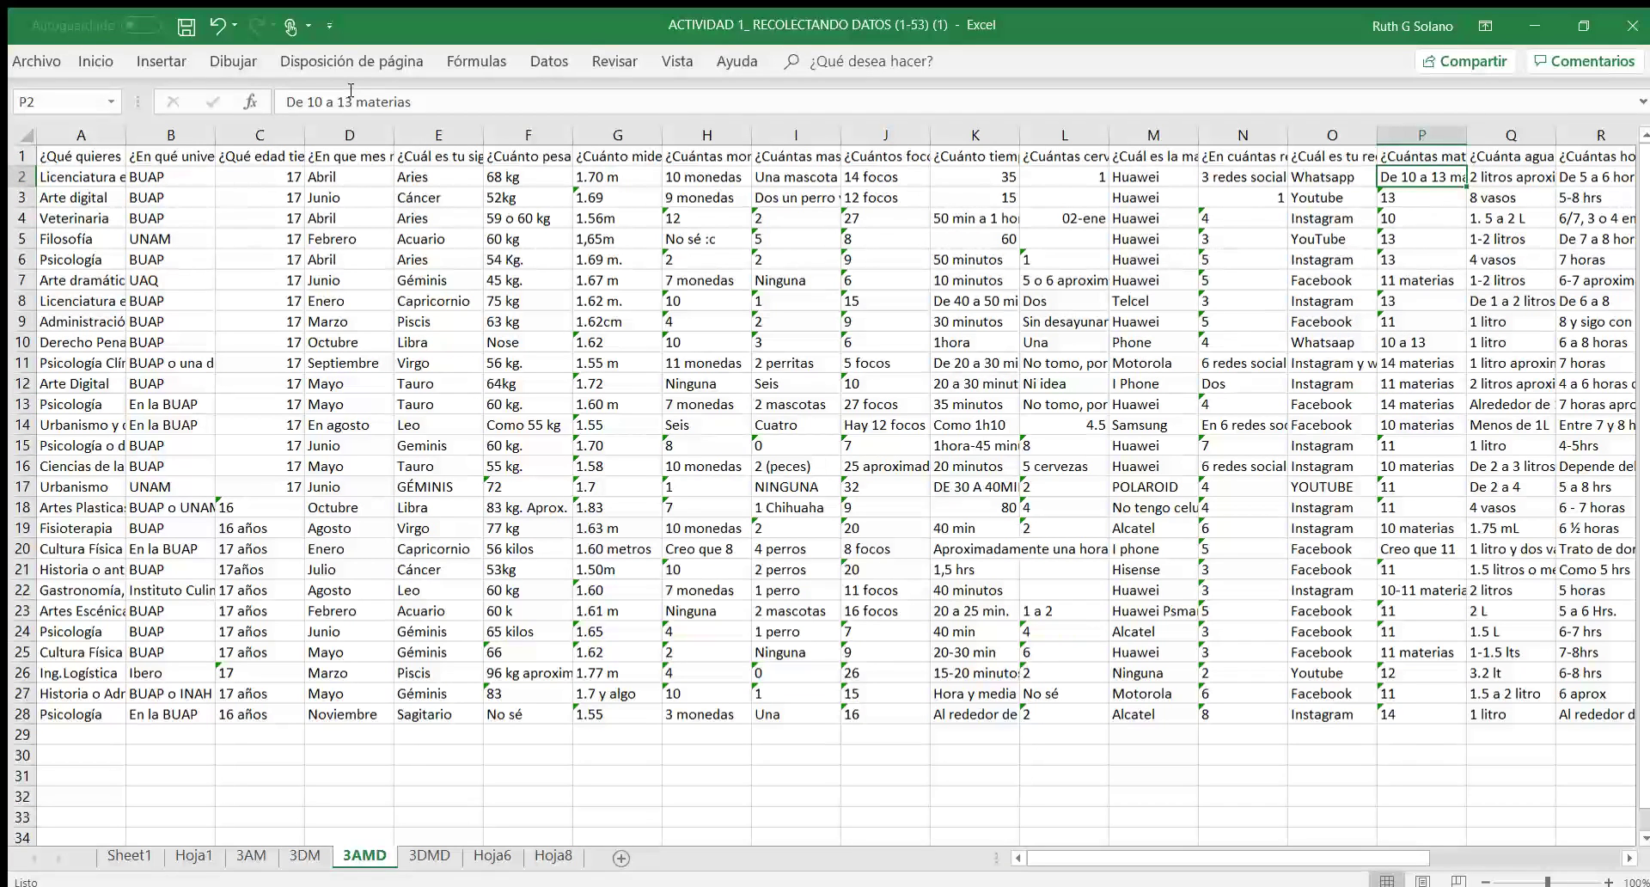
{"action": "type", "text": "12"}
{"action": "key", "text": "Return"}
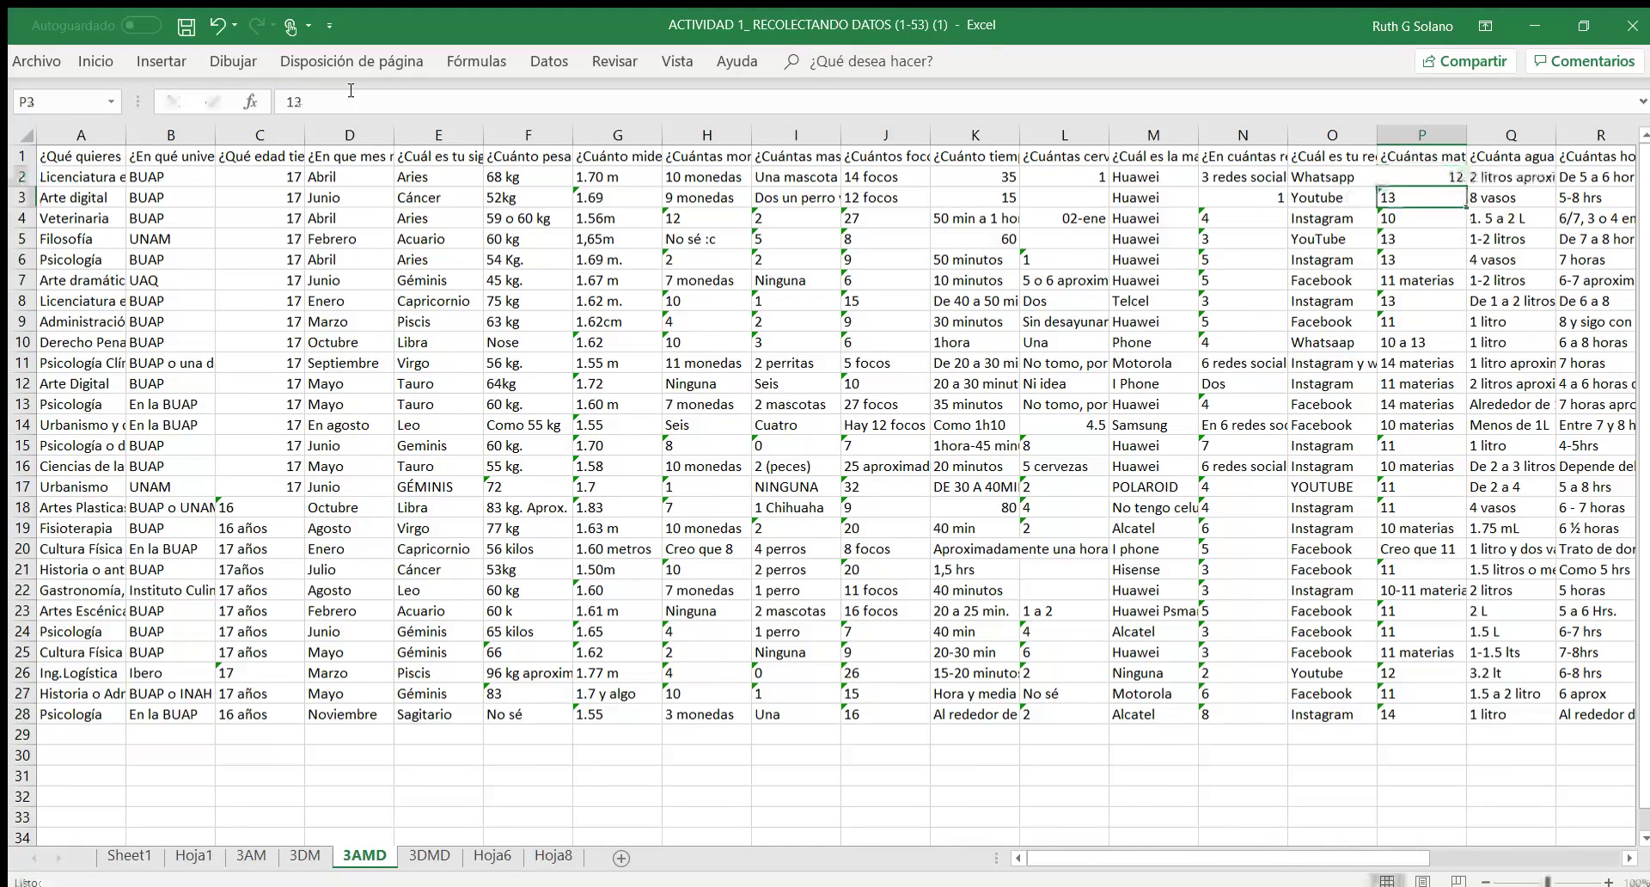
{"action": "type", "text": "13"}
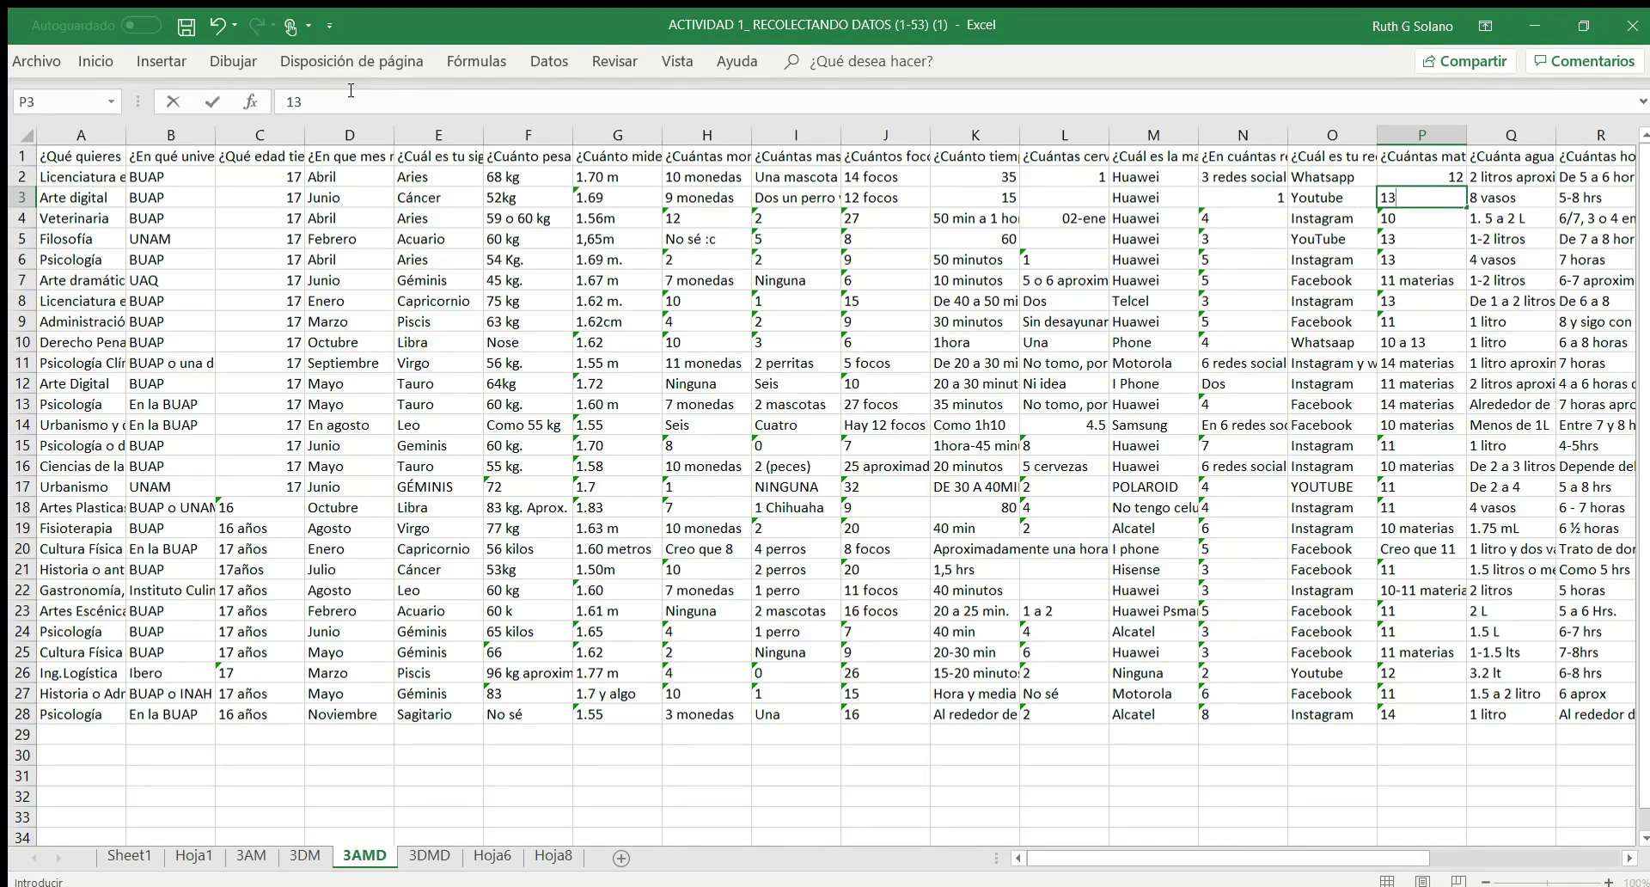
{"action": "key", "text": "Return"}
{"action": "type", "text": "10"}
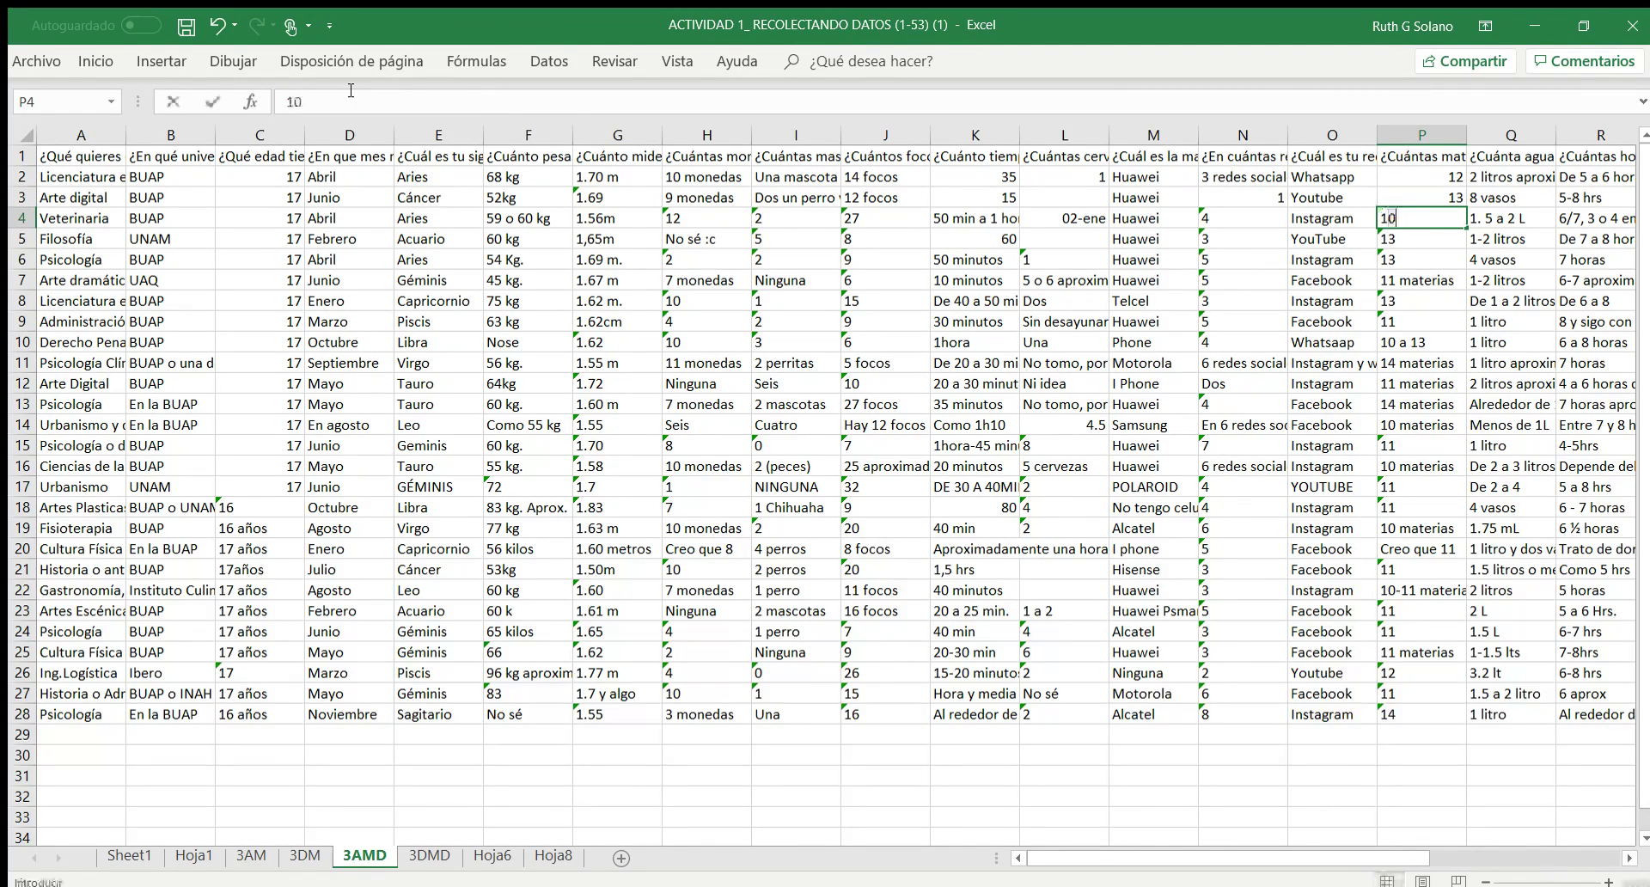
{"action": "key", "text": "Return"}
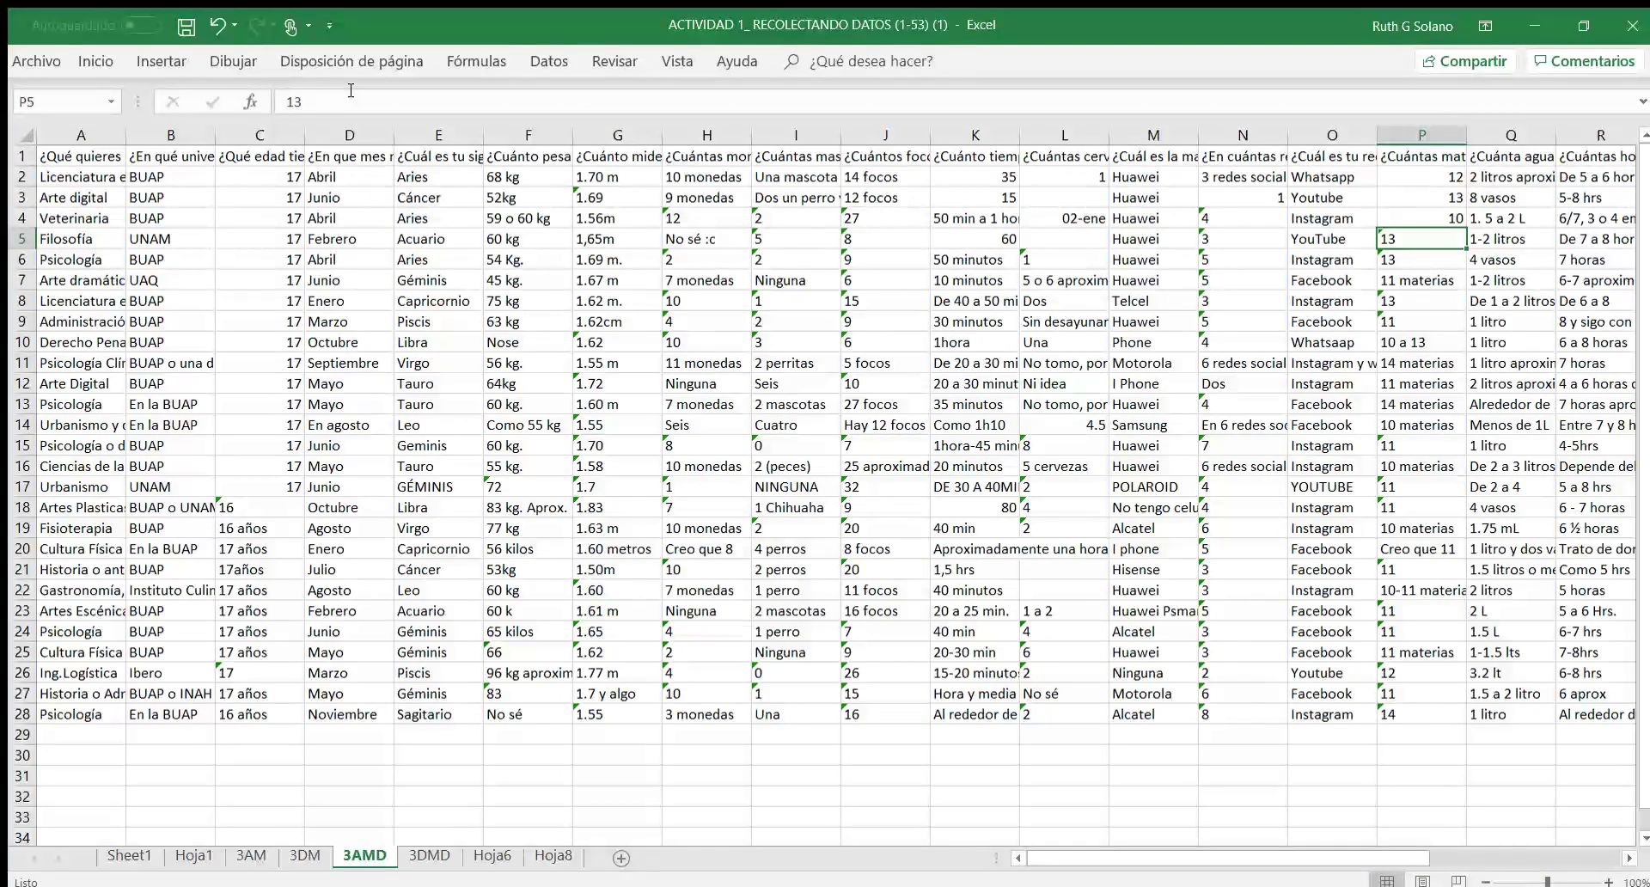
Enter the water intake answers as plain litre values in Q2 to Q5: 2, 1, 1.8 and 1.5.
{"action": "key", "text": "Right"}
{"action": "key", "text": "Up"}
{"action": "key", "text": "Up"}
{"action": "key", "text": "Up"}
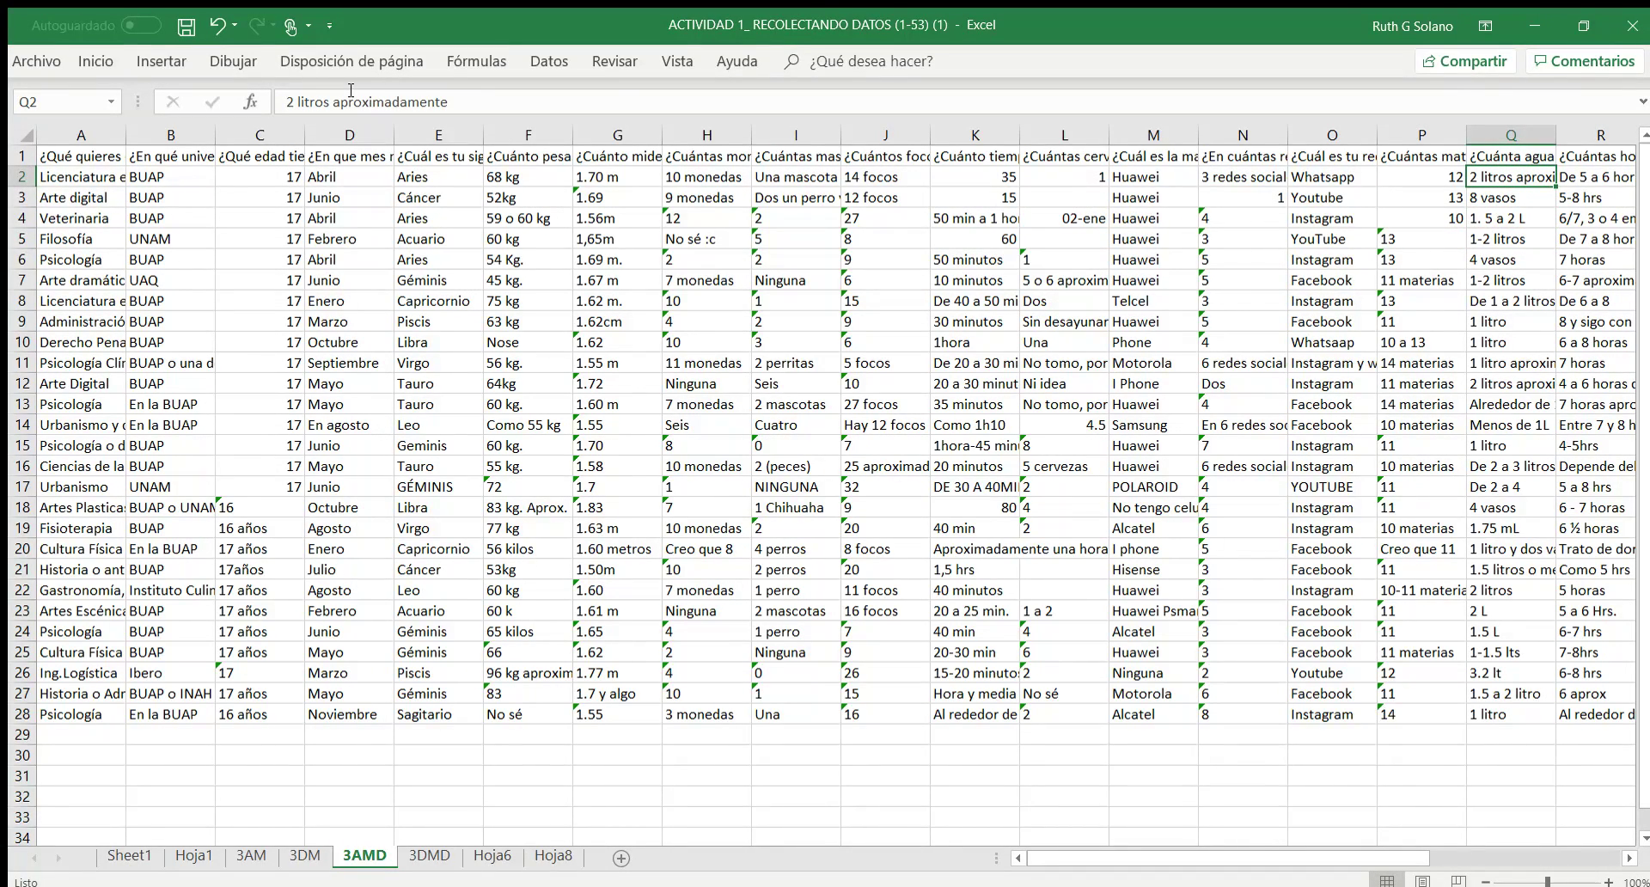
{"action": "type", "text": "2"}
{"action": "key", "text": "Return"}
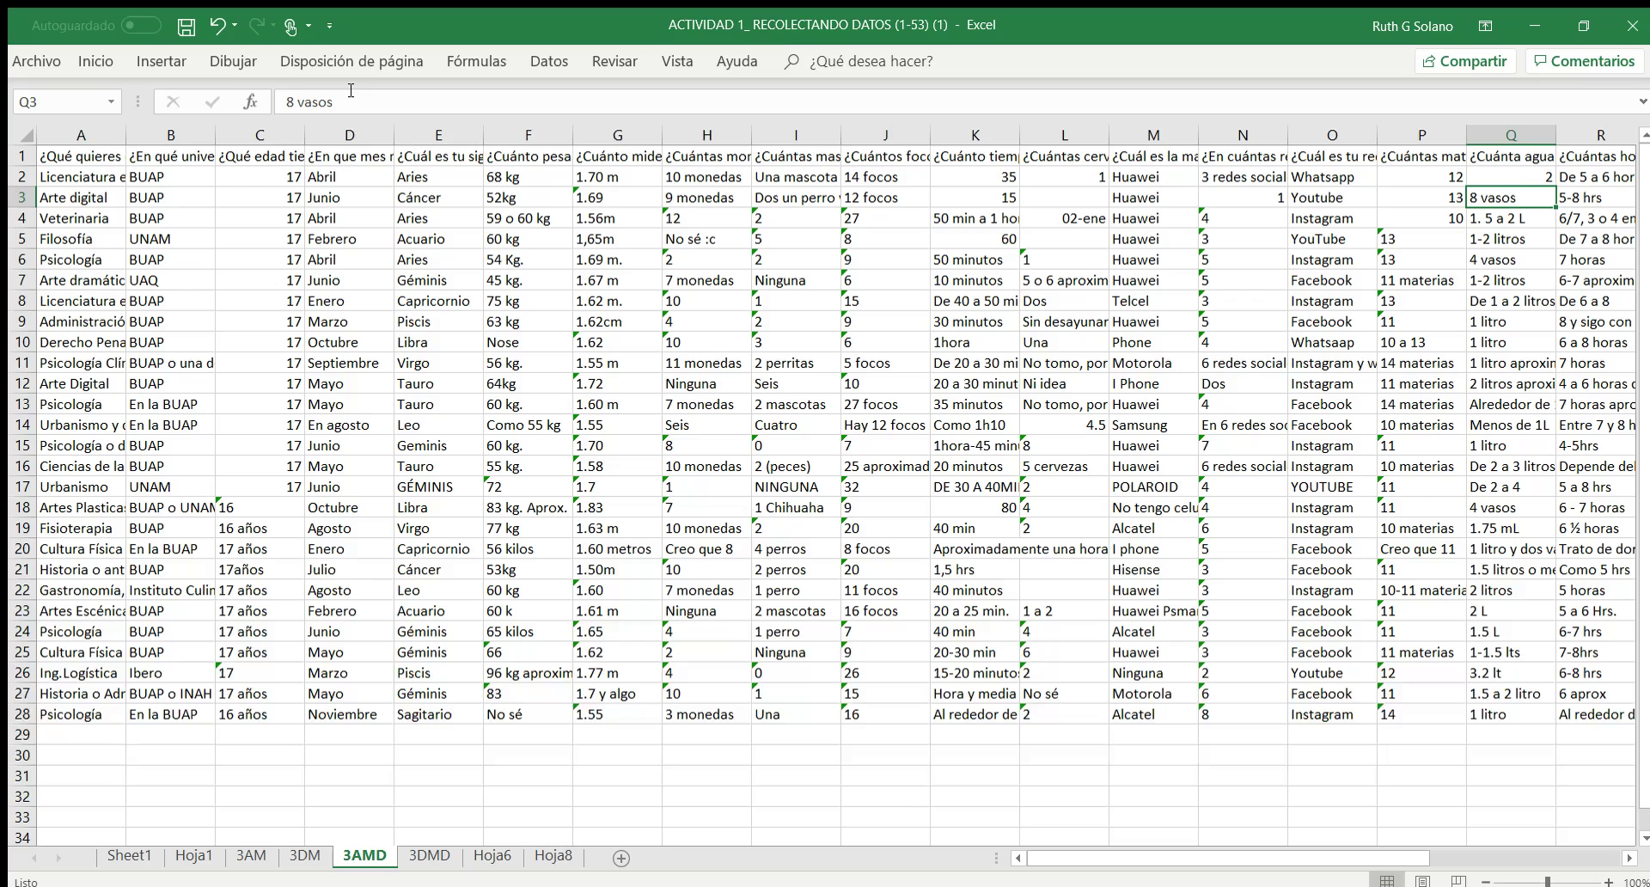
{"action": "type", "text": "1"}
{"action": "key", "text": "Return"}
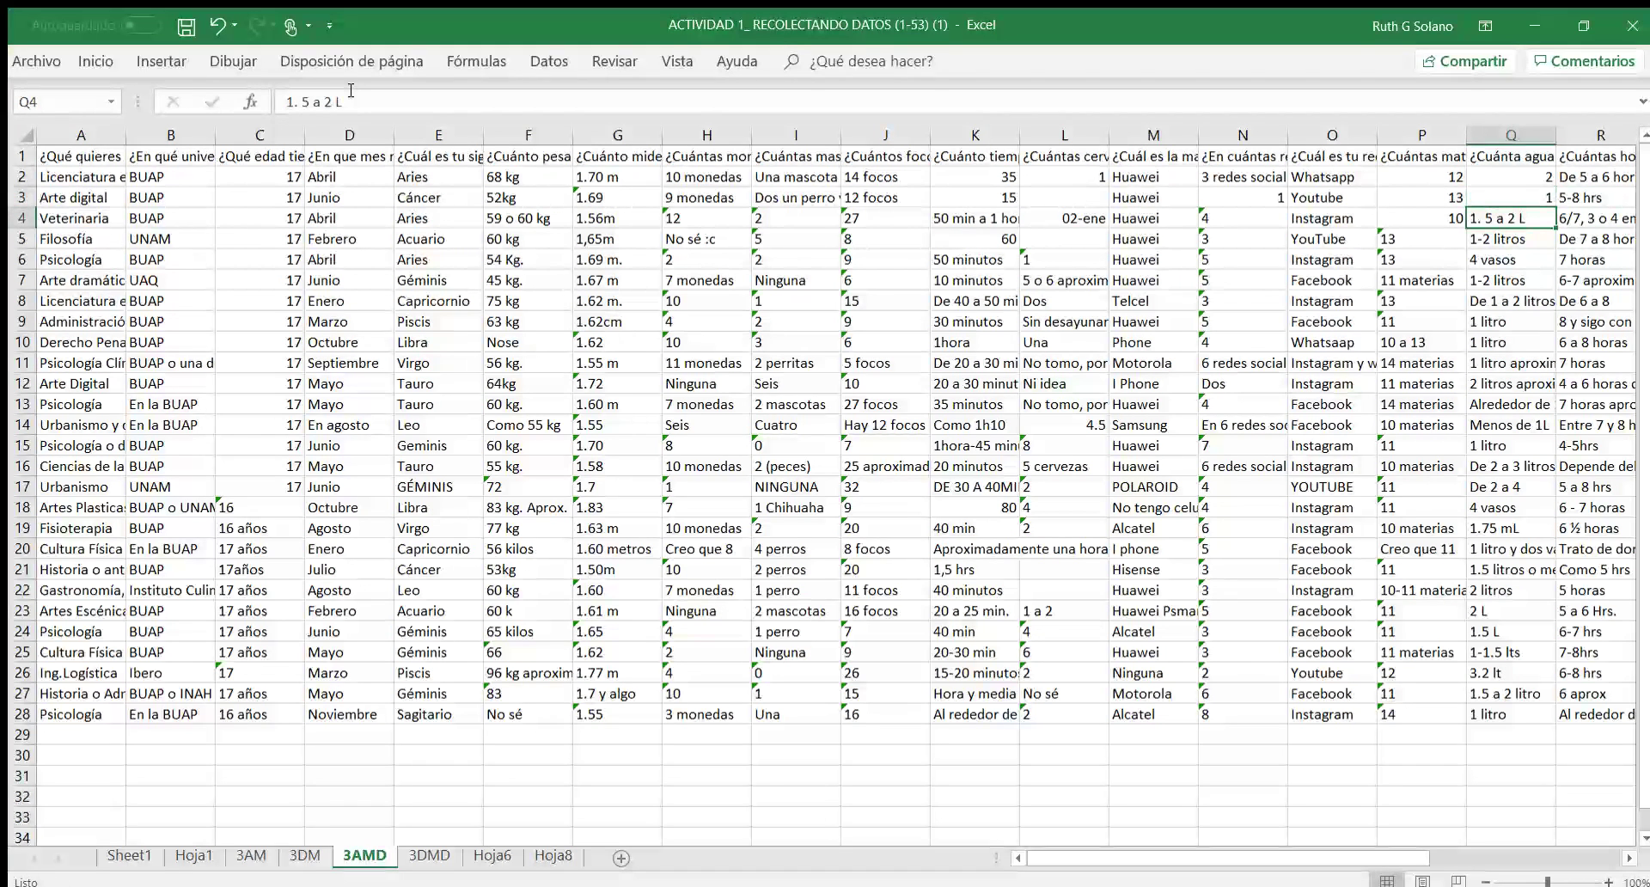
{"action": "type", "text": "1.8"}
{"action": "key", "text": "Return"}
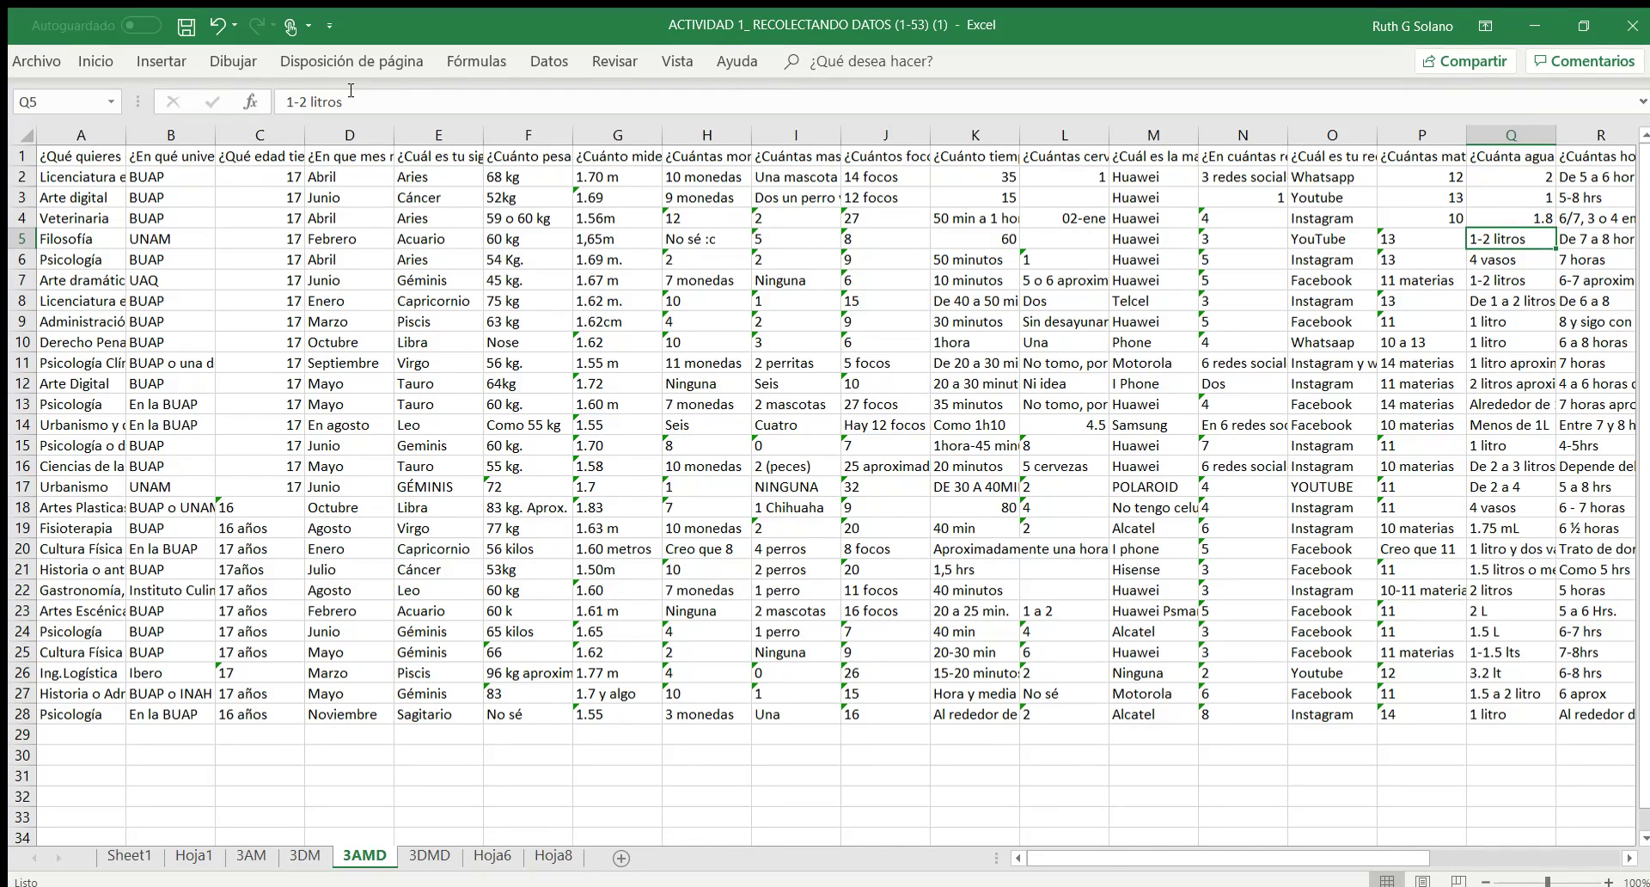
{"action": "type", "text": "1.5"}
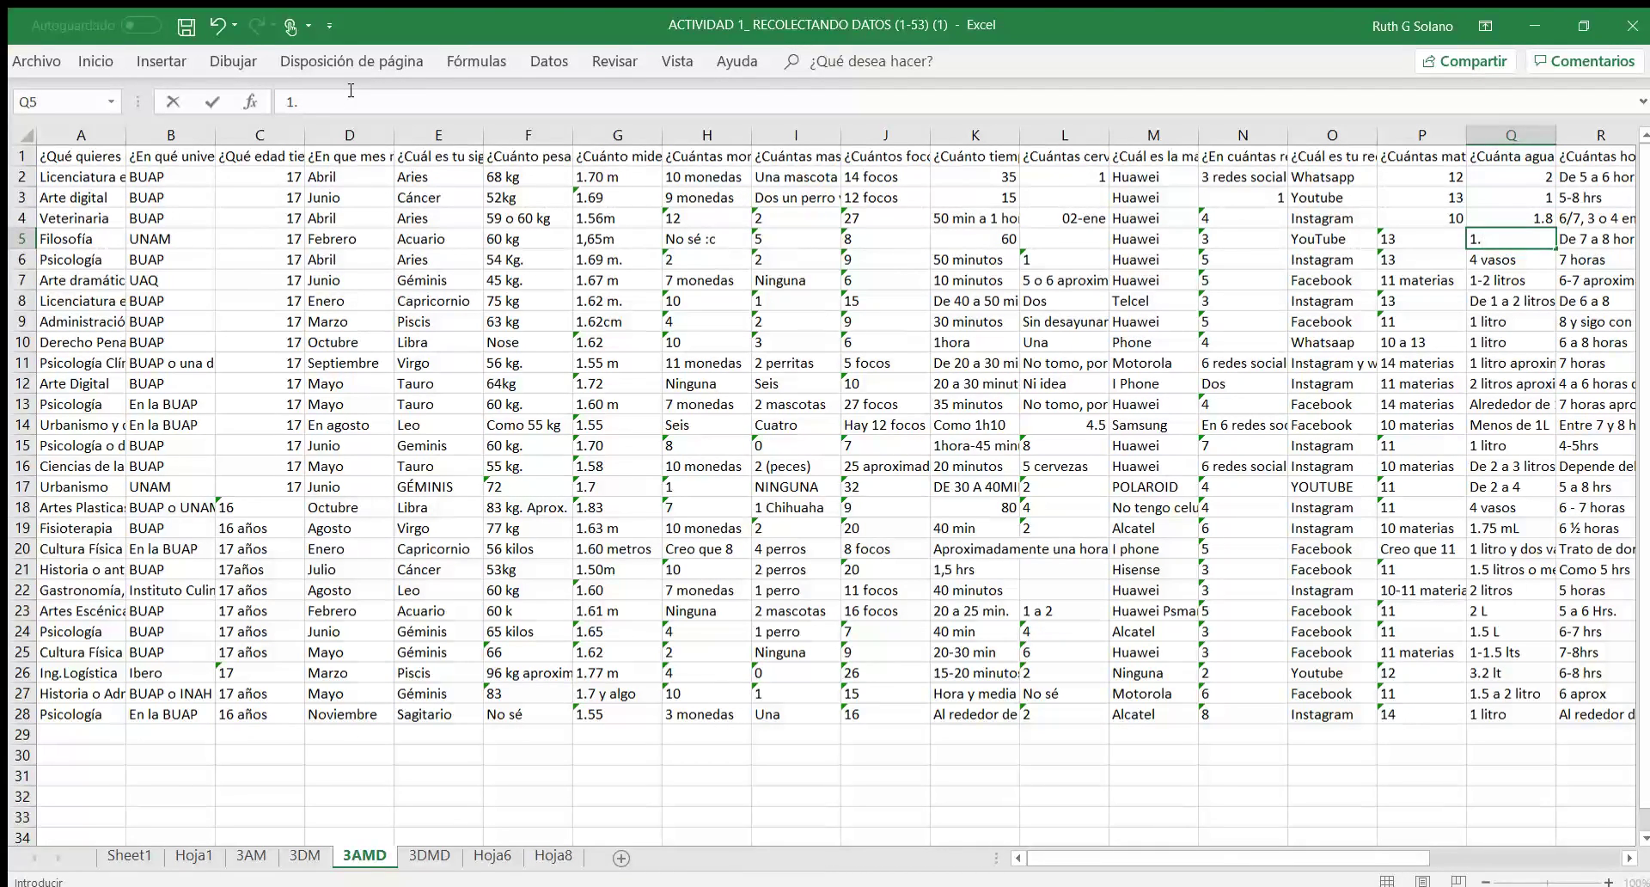
{"action": "key", "text": "Return"}
Examine the remaining water intake answers down column Q for ranges, mixed units and entries containing text.
{"action": "key", "text": "Down"}
{"action": "key", "text": "Down"}
{"action": "key", "text": "Down"}
{"action": "key", "text": "Down"}
{"action": "key", "text": "Down"}
{"action": "key", "text": "Down"}
{"action": "key", "text": "Down"}
{"action": "key", "text": "Down"}
{"action": "key", "text": "Down"}
{"action": "key", "text": "Down"}
{"action": "key", "text": "Down"}
{"action": "key", "text": "Down"}
{"action": "key", "text": "Down"}
{"action": "key", "text": "Down"}
{"action": "key", "text": "Down"}
{"action": "key", "text": "Down"}
{"action": "key", "text": "Down"}
{"action": "key", "text": "Down"}
{"action": "key", "text": "Down"}
{"action": "key", "text": "Down"}
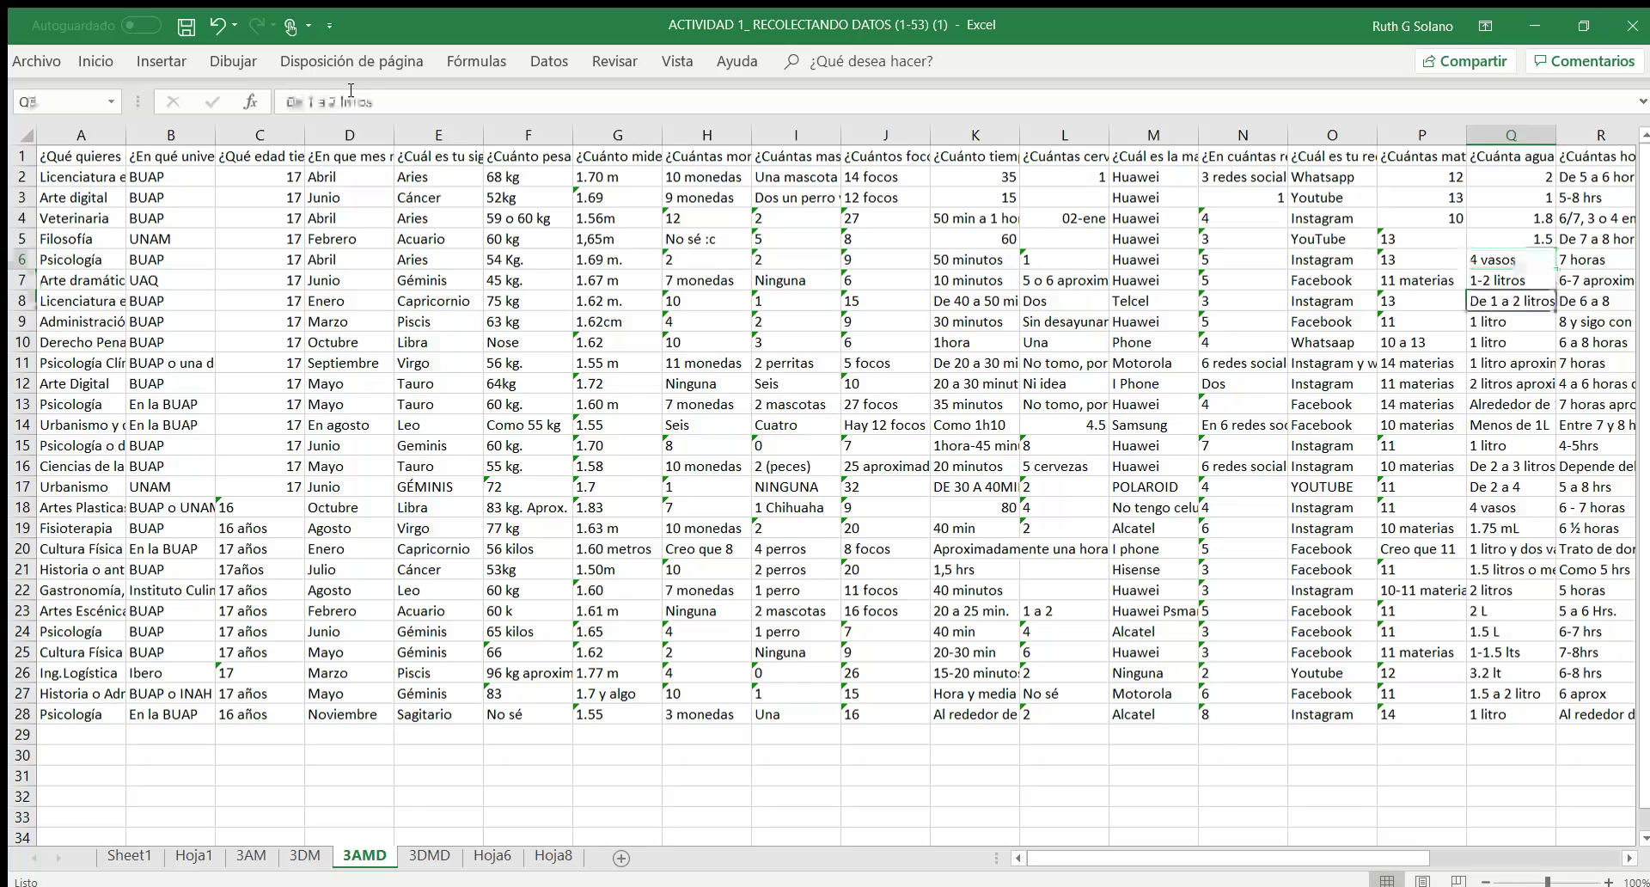
{"action": "key", "text": "Up"}
{"action": "key", "text": "Up"}
{"action": "key", "text": "Up"}
{"action": "key", "text": "Up"}
{"action": "key", "text": "Up"}
{"action": "key", "text": "Up"}
{"action": "key", "text": "Up"}
{"action": "key", "text": "Up"}
{"action": "key", "text": "Up"}
{"action": "key", "text": "Up"}
{"action": "key", "text": "Up"}
{"action": "key", "text": "Up"}
{"action": "key", "text": "Up"}
{"action": "key", "text": "Up"}
{"action": "key", "text": "Up"}
{"action": "key", "text": "Up"}
{"action": "key", "text": "Up"}
{"action": "key", "text": "Up"}
{"action": "key", "text": "Up"}
{"action": "key", "text": "Up"}
Replace the sleep hours answers in R2 to R4 with the single numbers 5, 5 and 6.
{"action": "key", "text": "Right"}
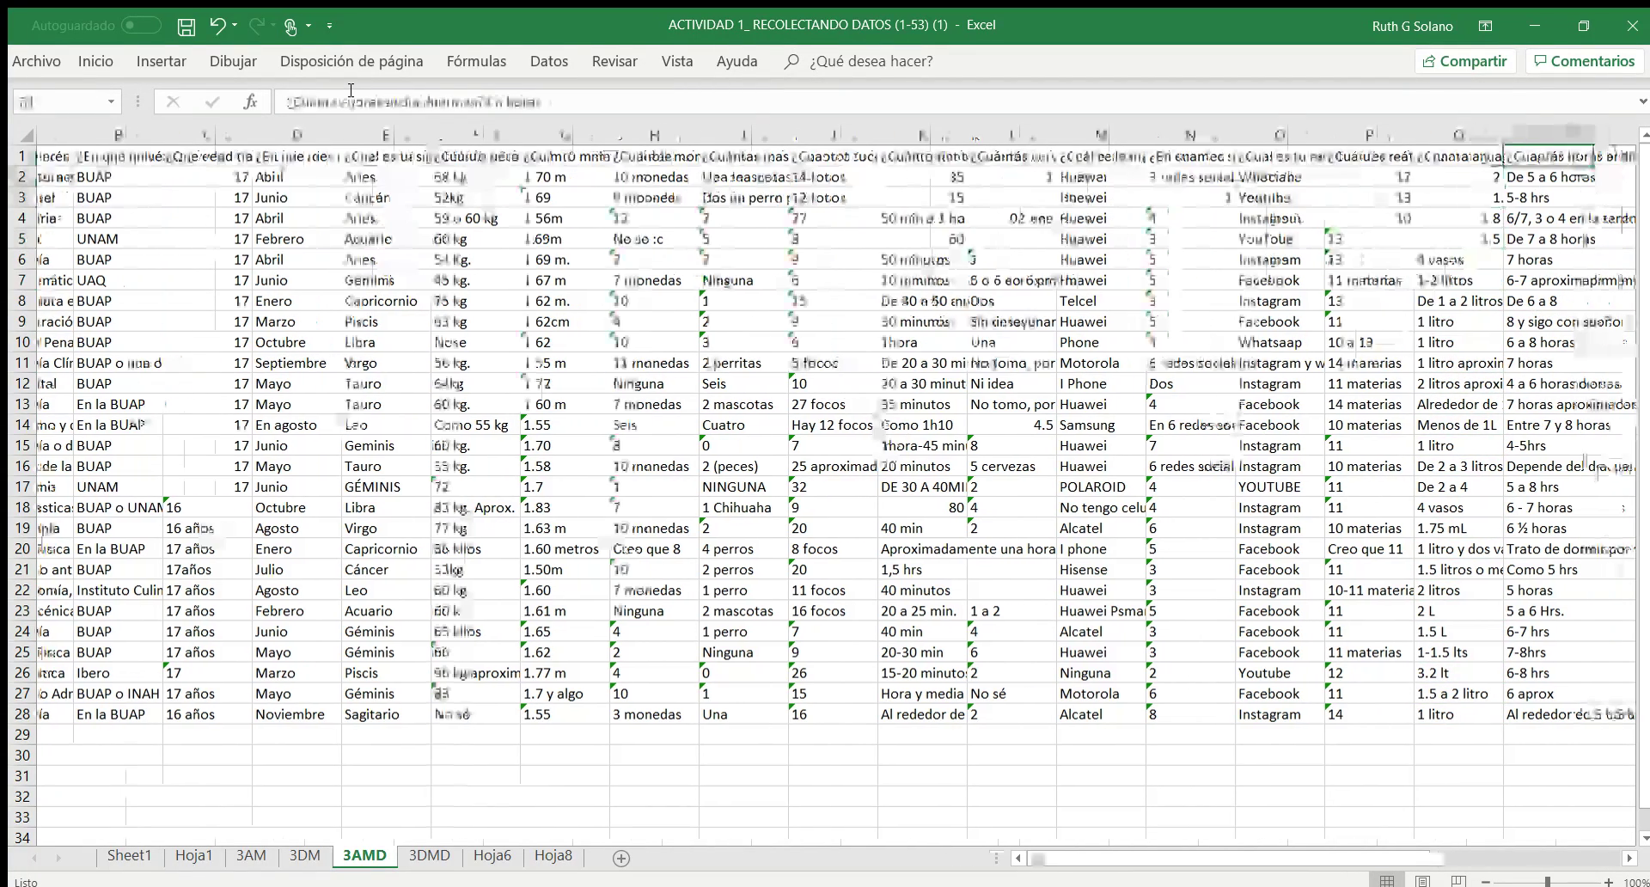
{"action": "key", "text": "Down"}
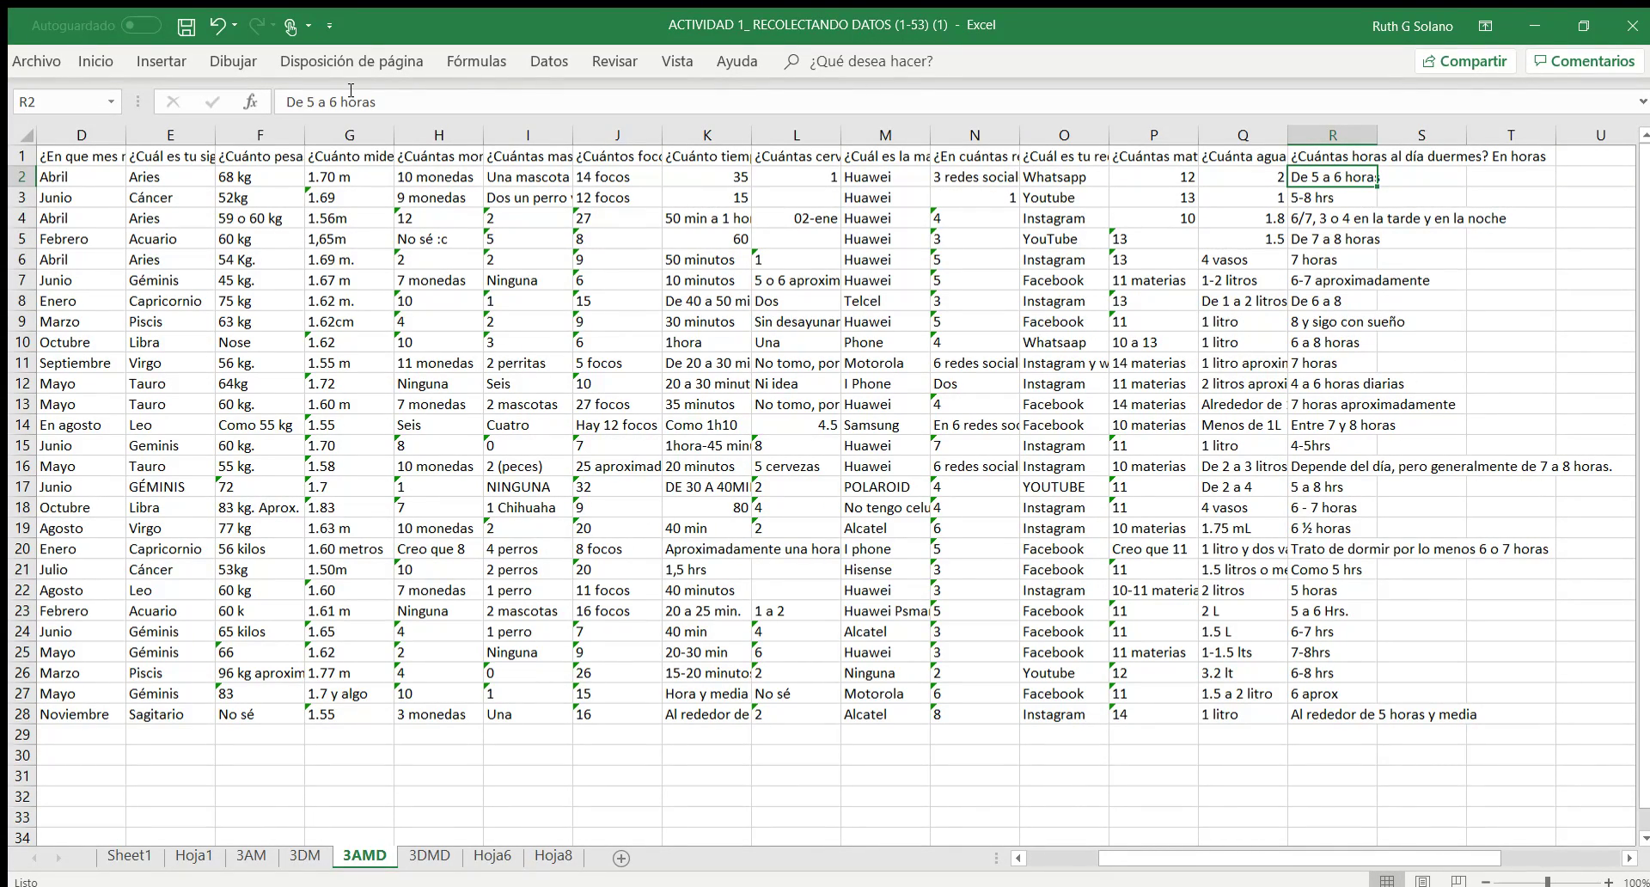
{"action": "type", "text": "5"}
{"action": "key", "text": "Return"}
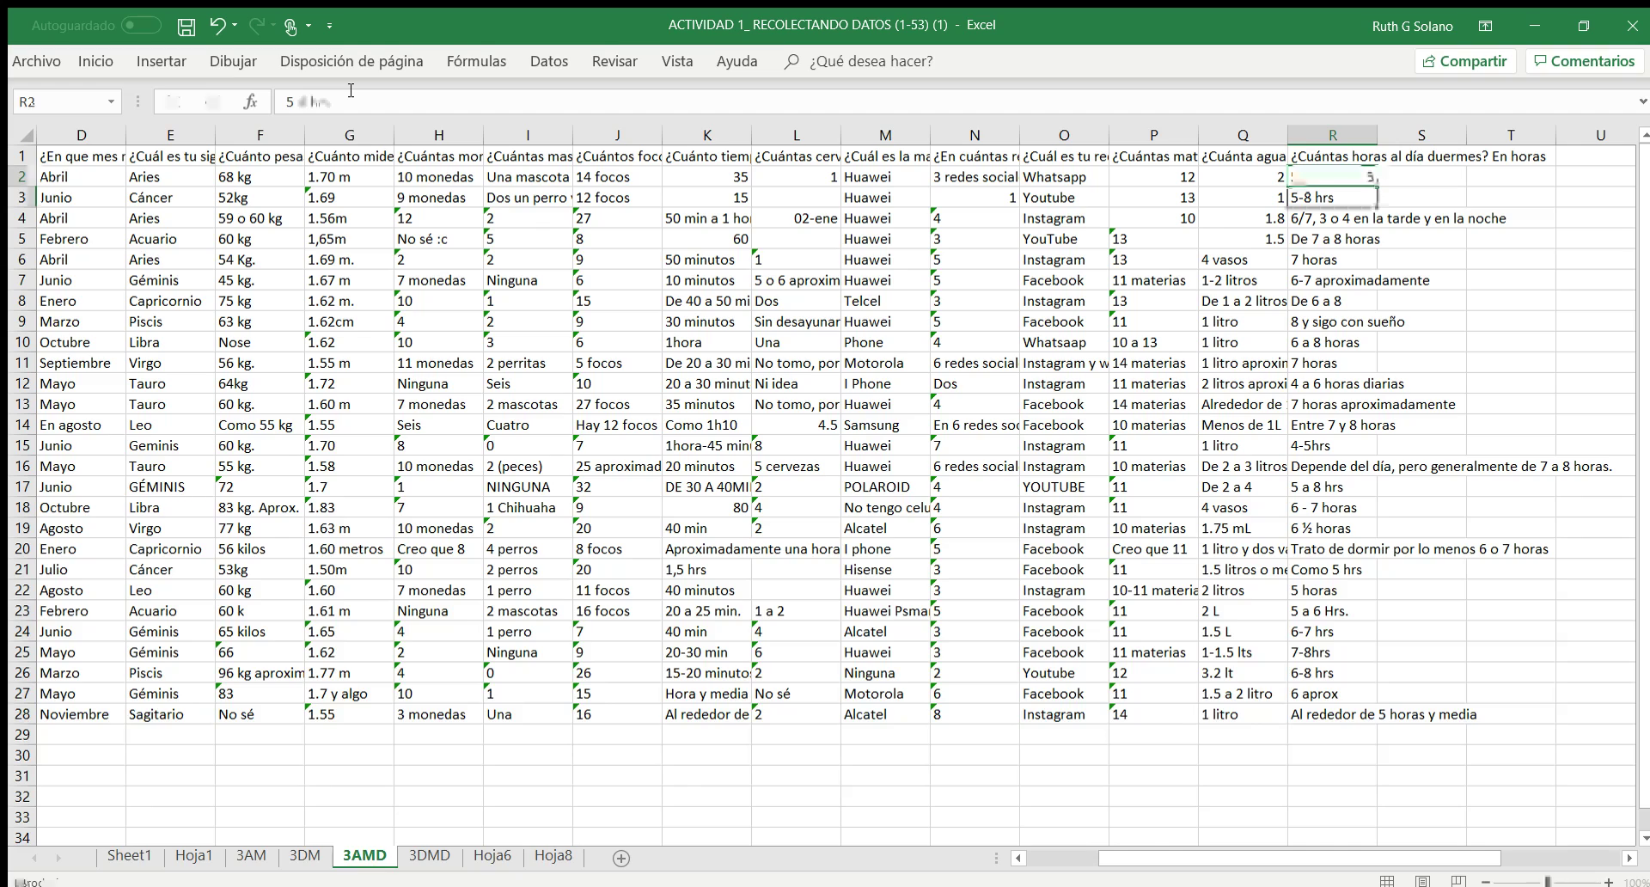
{"action": "type", "text": "5"}
{"action": "key", "text": "Return"}
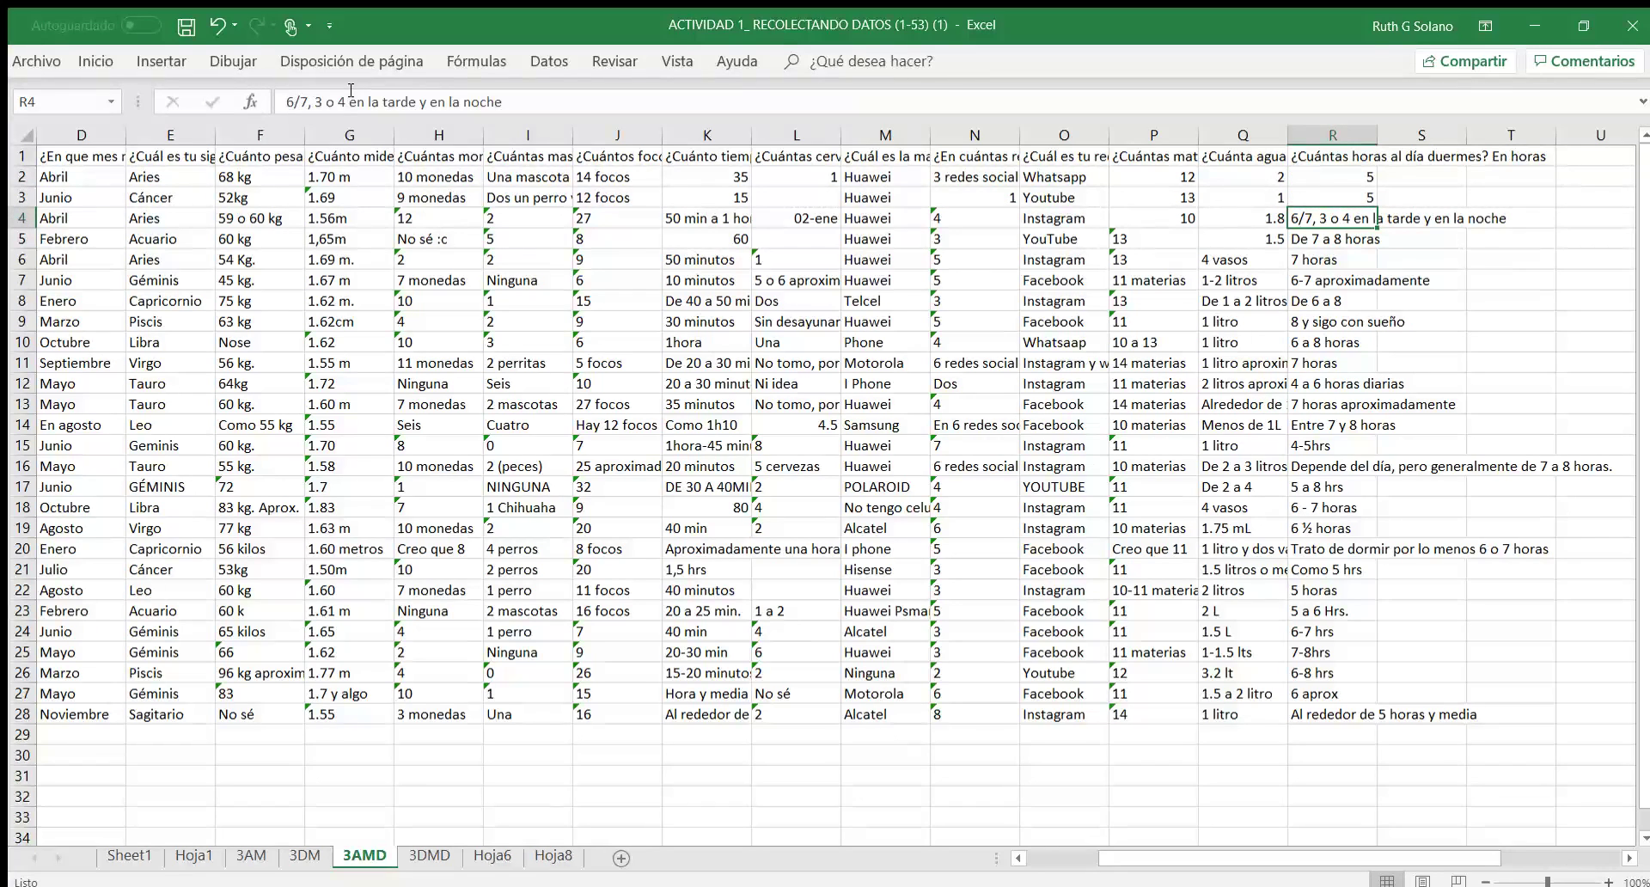
{"action": "type", "text": "6"}
{"action": "key", "text": "Return"}
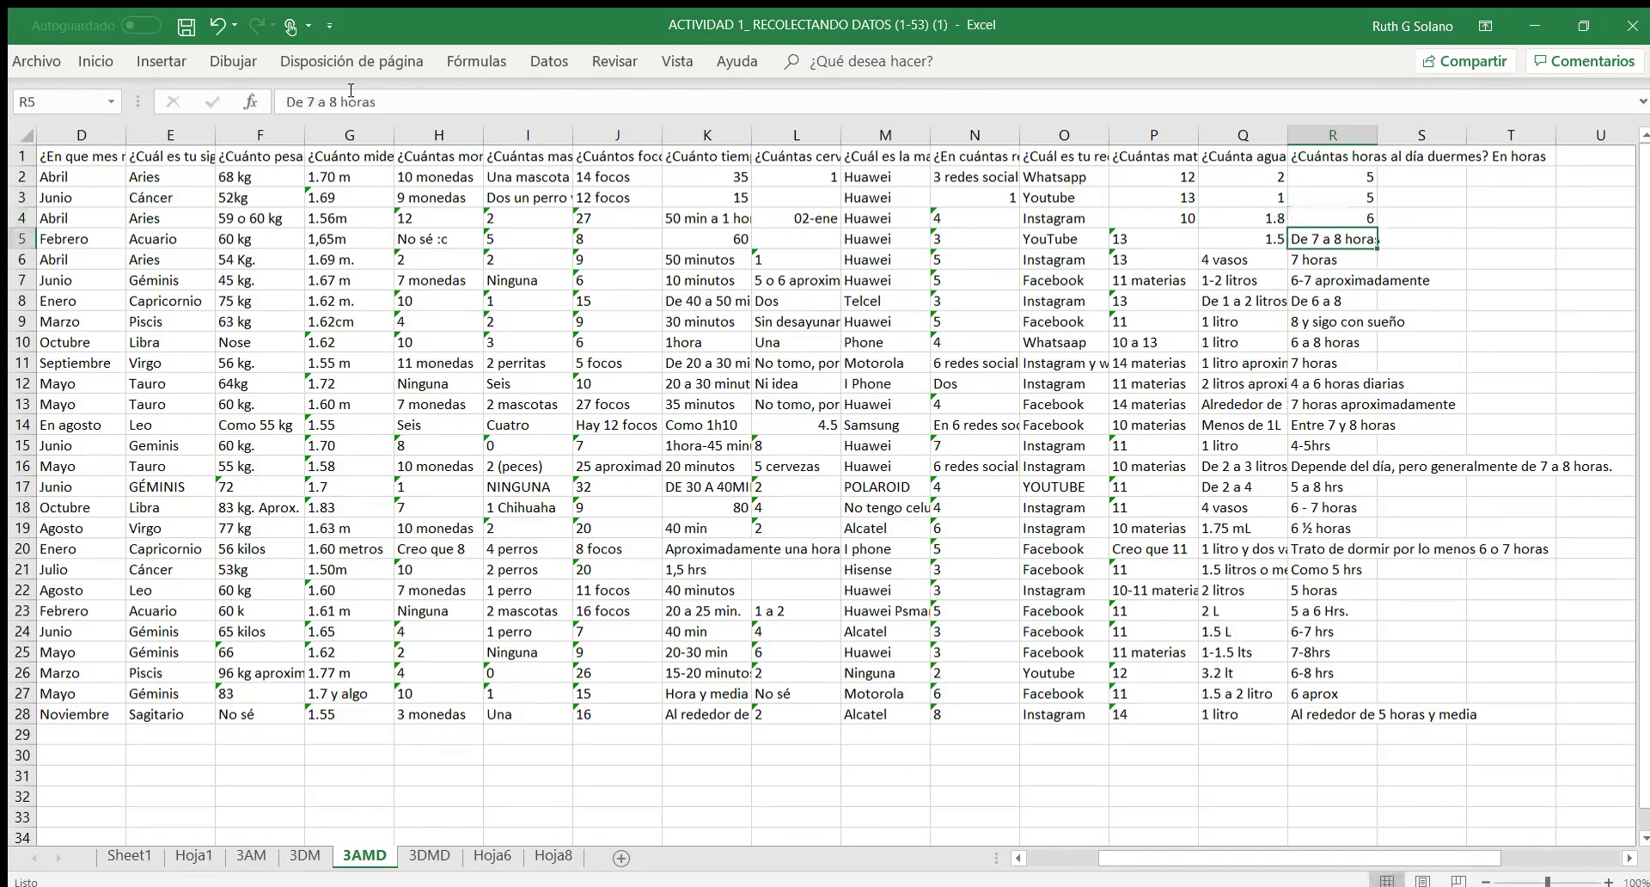
Replace the sleep hours answers in R5 to R8 with the single numbers 7, 7, 6 and 6.
{"action": "type", "text": "7"}
{"action": "key", "text": "Return"}
{"action": "type", "text": "7"}
{"action": "key", "text": "Return"}
{"action": "type", "text": "6"}
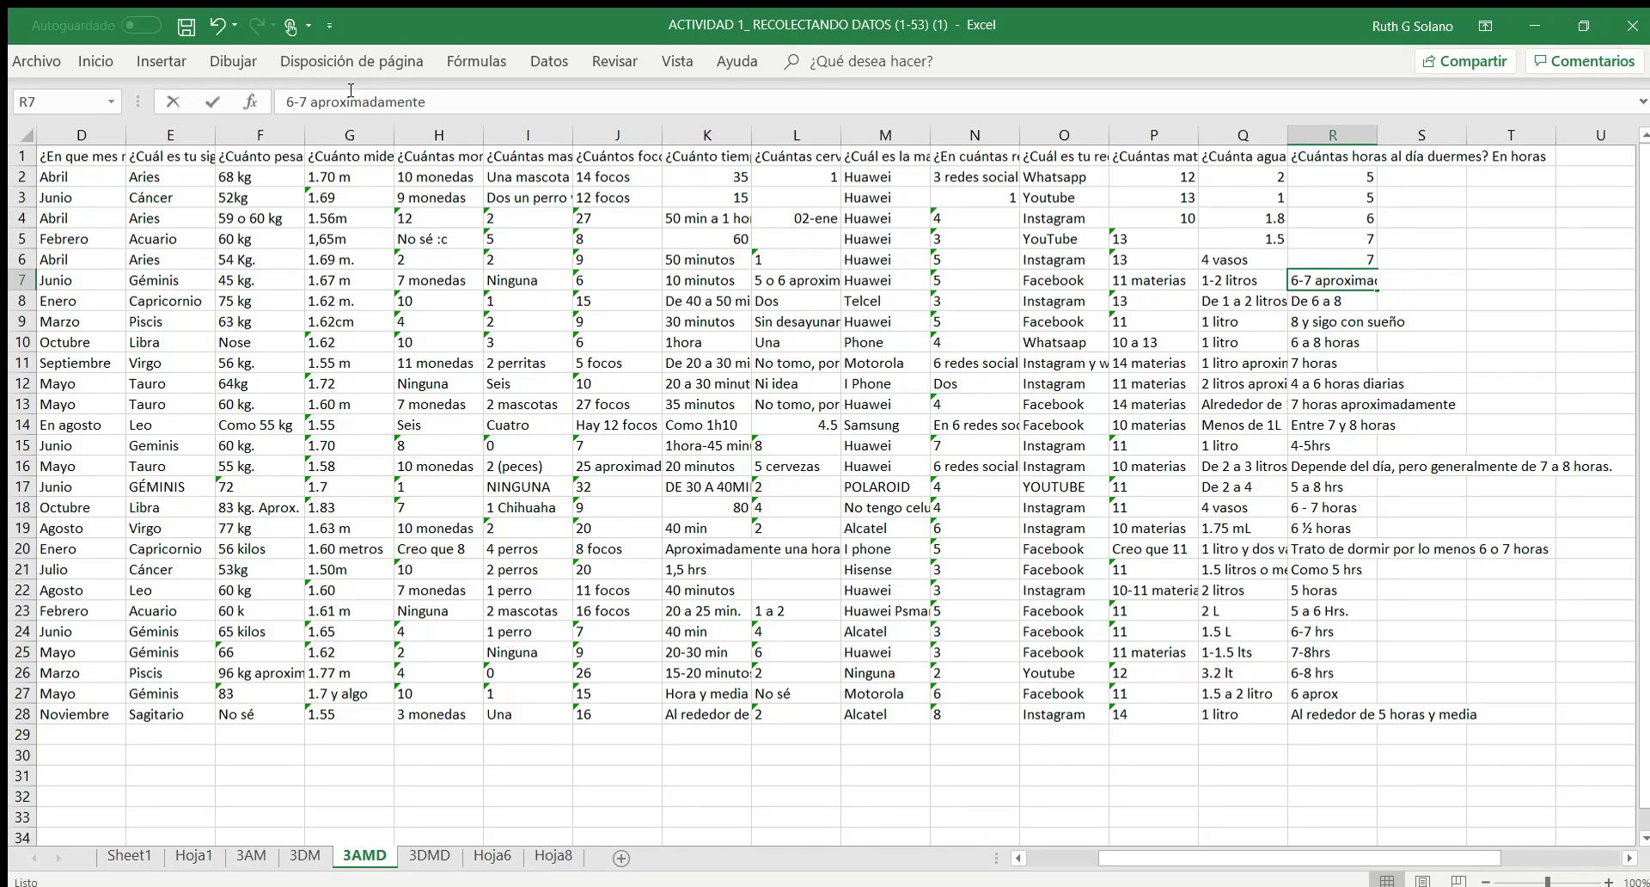
{"action": "key", "text": "Return"}
{"action": "type", "text": "6"}
{"action": "key", "text": "Return"}
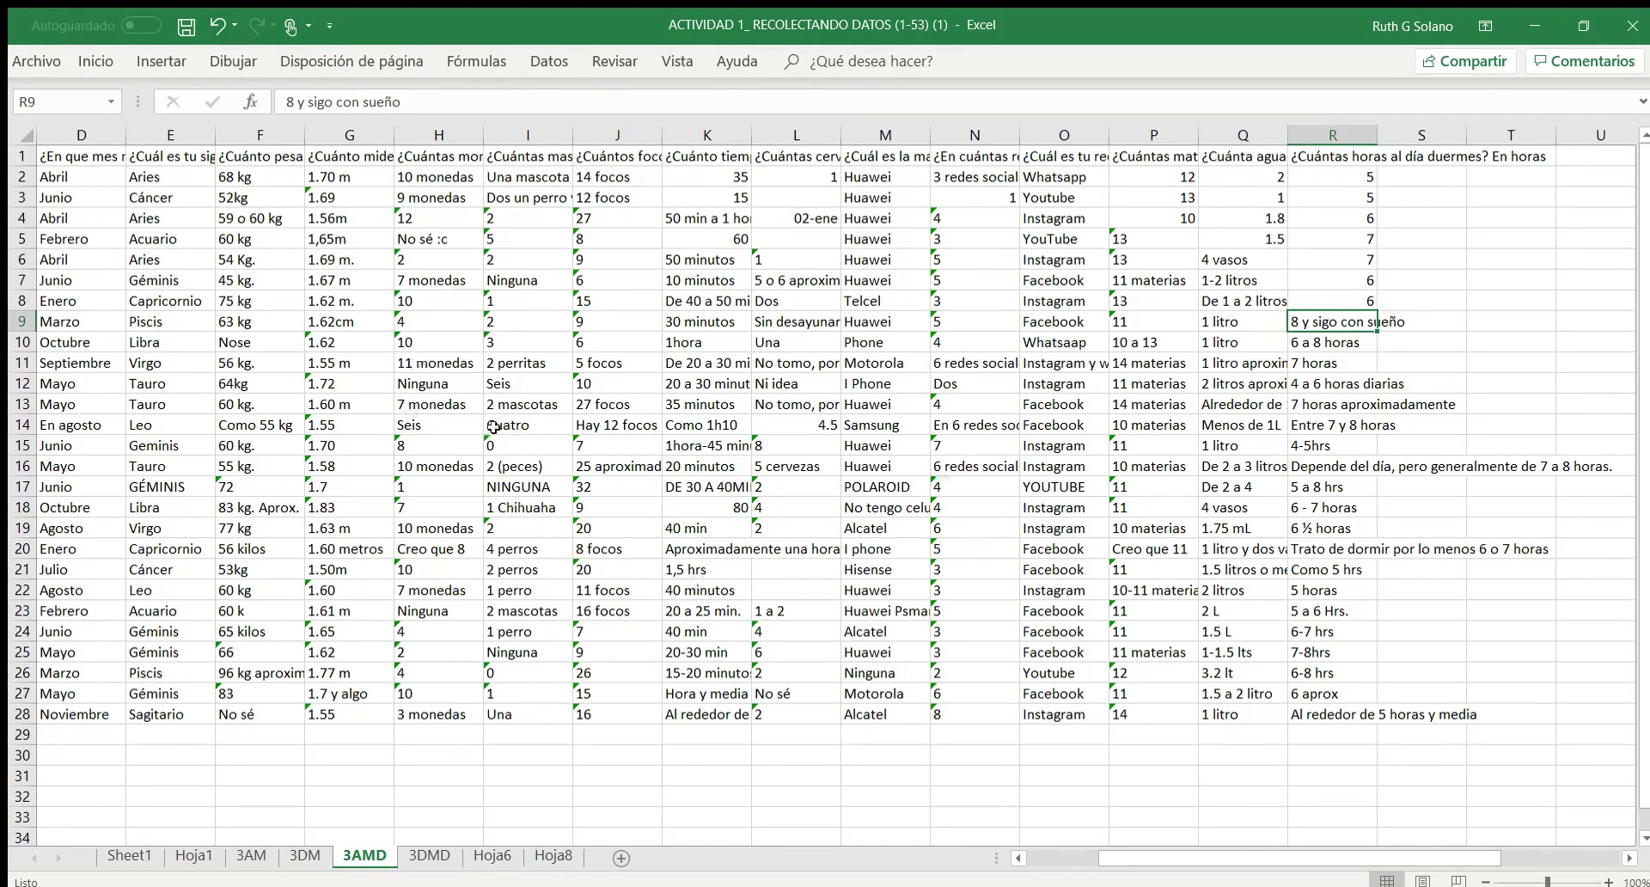
Open the Hoja8 sheet and examine the cleaned answers across row 2, from column A onward.
{"action": "left_click", "coordinate": [550, 856]}
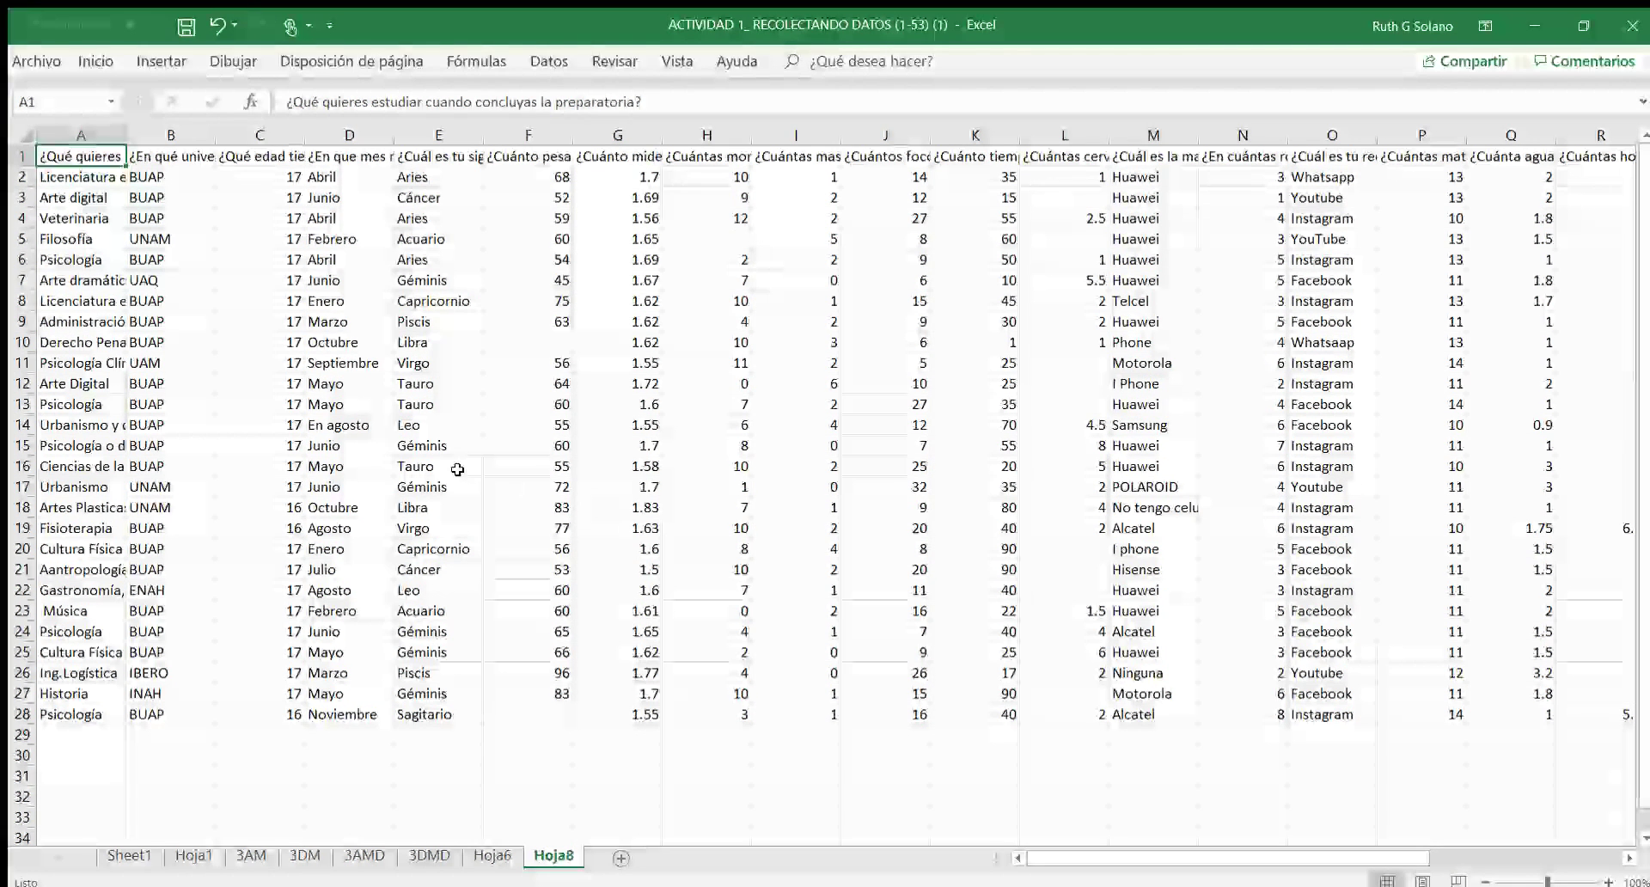
{"action": "left_click", "coordinate": [439, 445]}
{"action": "key", "text": "Left"}
{"action": "key", "text": "Left"}
{"action": "key", "text": "Left"}
{"action": "key", "text": "Left"}
{"action": "key", "text": "Up"}
{"action": "key", "text": "Up"}
{"action": "key", "text": "Up"}
{"action": "key", "text": "Up"}
{"action": "key", "text": "Up"}
{"action": "key", "text": "Up"}
{"action": "key", "text": "Up"}
{"action": "key", "text": "Up"}
{"action": "key", "text": "Up"}
{"action": "key", "text": "Up"}
{"action": "key", "text": "Up"}
{"action": "key", "text": "Up"}
{"action": "key", "text": "Up"}
{"action": "key", "text": "Up"}
{"action": "key", "text": "Down"}
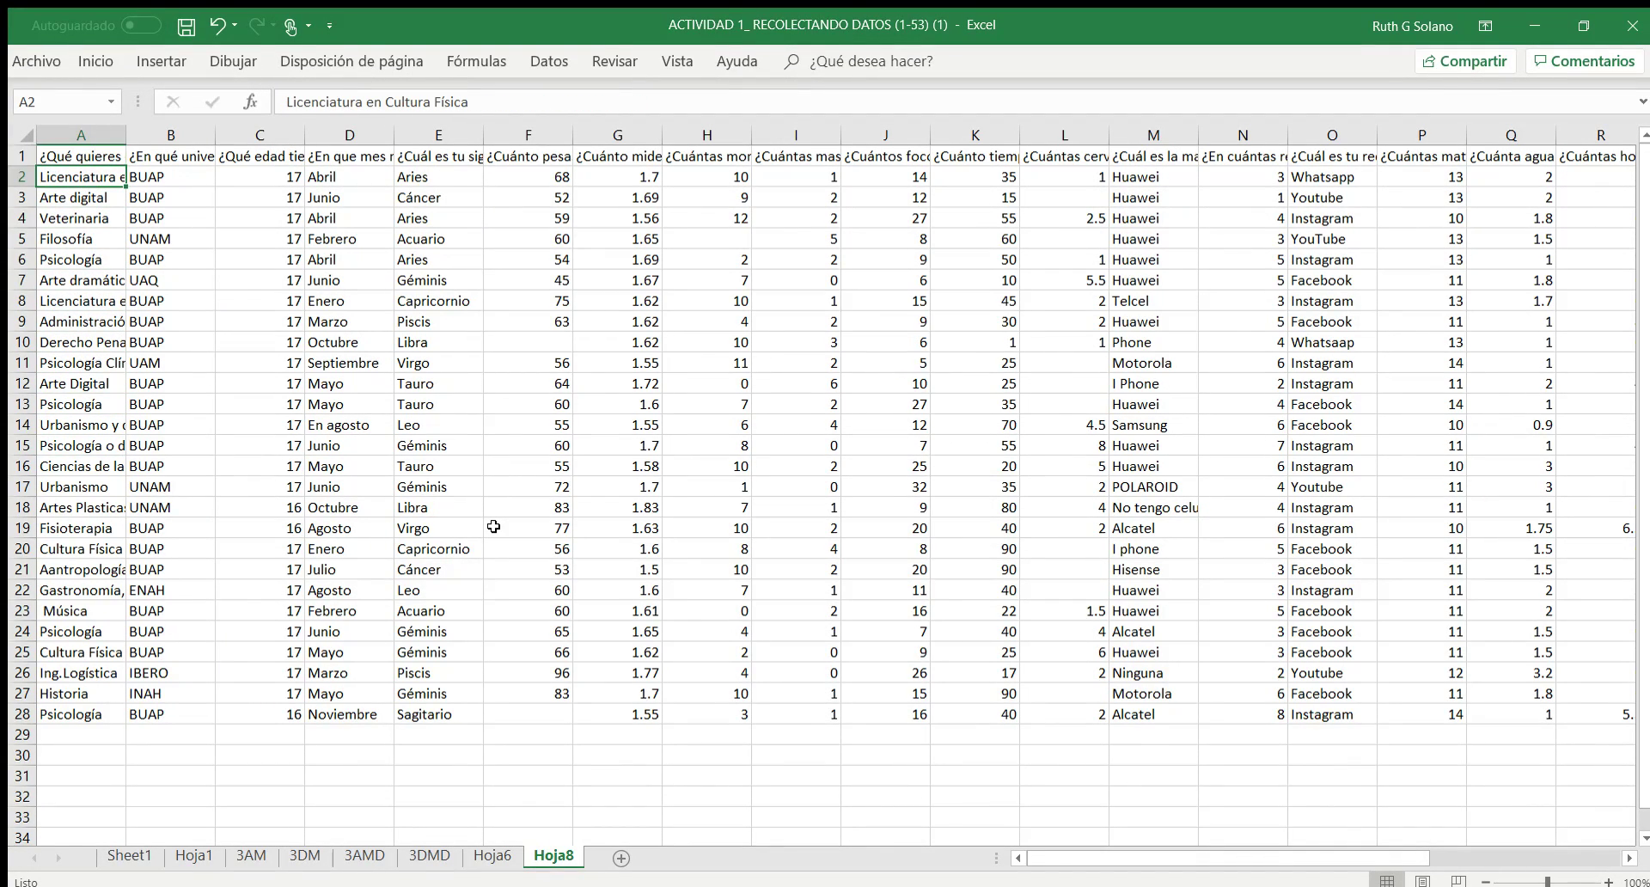
{"action": "key", "text": "Right"}
{"action": "key", "text": "Right"}
{"action": "key", "text": "Right"}
{"action": "key", "text": "Right"}
{"action": "key", "text": "Right"}
{"action": "key", "text": "Right"}
{"action": "key", "text": "Right"}
{"action": "key", "text": "Right"}
{"action": "key", "text": "Right"}
{"action": "key", "text": "Right"}
{"action": "key", "text": "Right"}
{"action": "key", "text": "Right"}
{"action": "key", "text": "Right"}
{"action": "key", "text": "Right"}
{"action": "key", "text": "Right"}
{"action": "key", "text": "Right"}
{"action": "key", "text": "Right"}
{"action": "key", "text": "Right"}
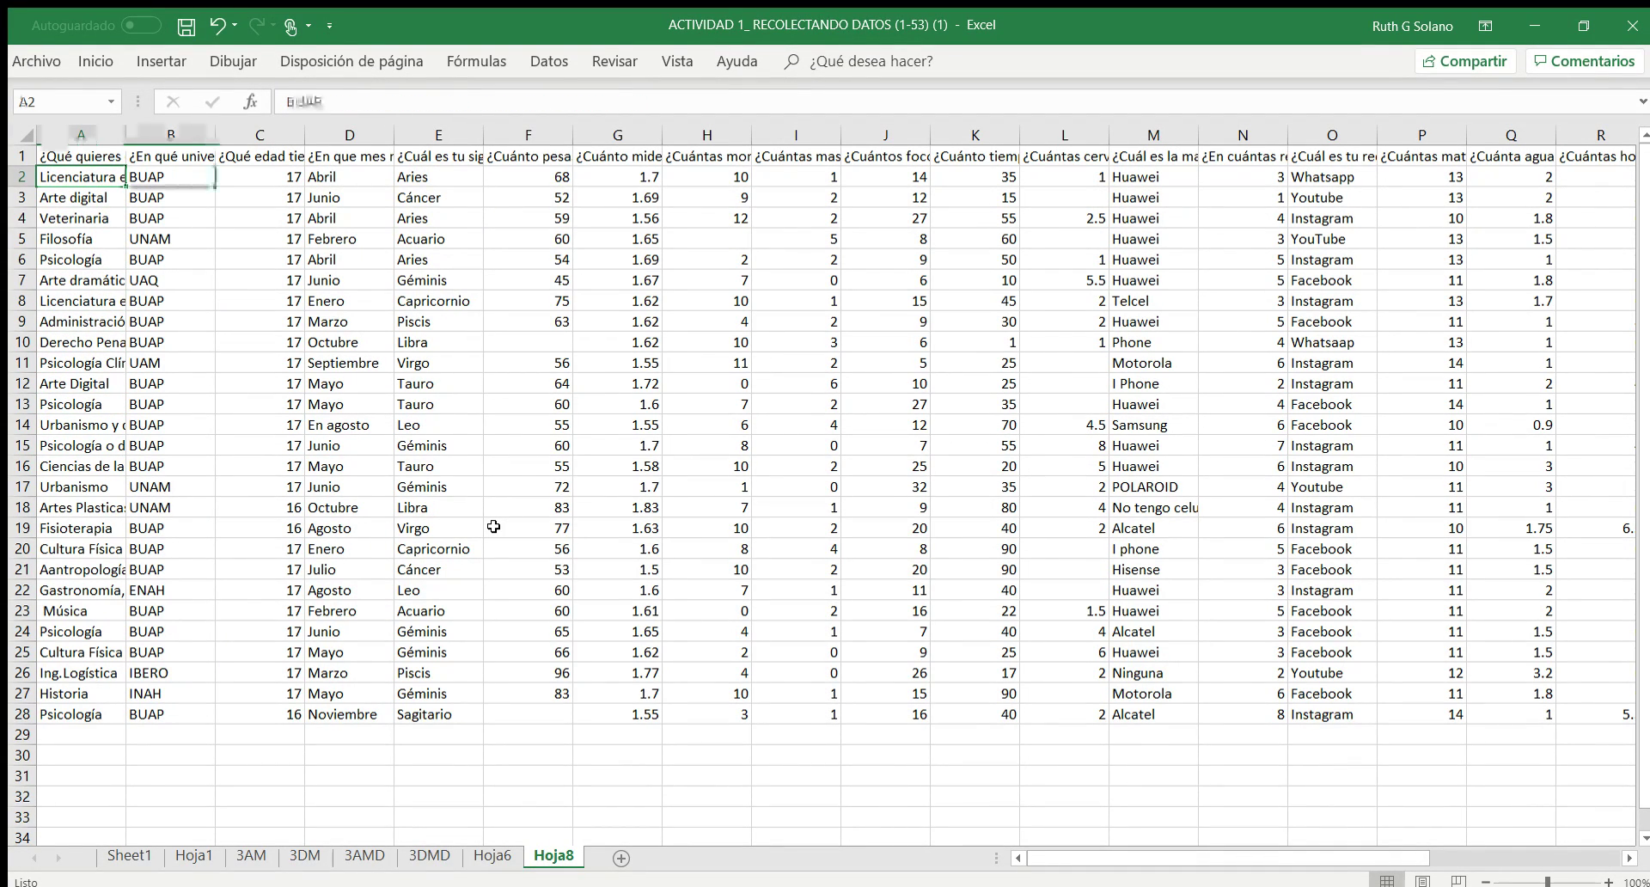
Examine the cleaned answers across row 3 of Hoja8, going back to A3.
{"action": "key", "text": "Down"}
{"action": "key", "text": "Left"}
{"action": "key", "text": "Left"}
{"action": "key", "text": "Left"}
{"action": "key", "text": "Left"}
{"action": "key", "text": "Left"}
{"action": "key", "text": "Left"}
{"action": "key", "text": "Left"}
{"action": "key", "text": "Left"}
{"action": "key", "text": "Left"}
{"action": "key", "text": "Left"}
{"action": "key", "text": "Left"}
{"action": "key", "text": "Left"}
{"action": "key", "text": "Left"}
{"action": "key", "text": "Left"}
{"action": "key", "text": "Left"}
{"action": "key", "text": "Left"}
{"action": "key", "text": "Left"}
{"action": "key", "text": "Left"}
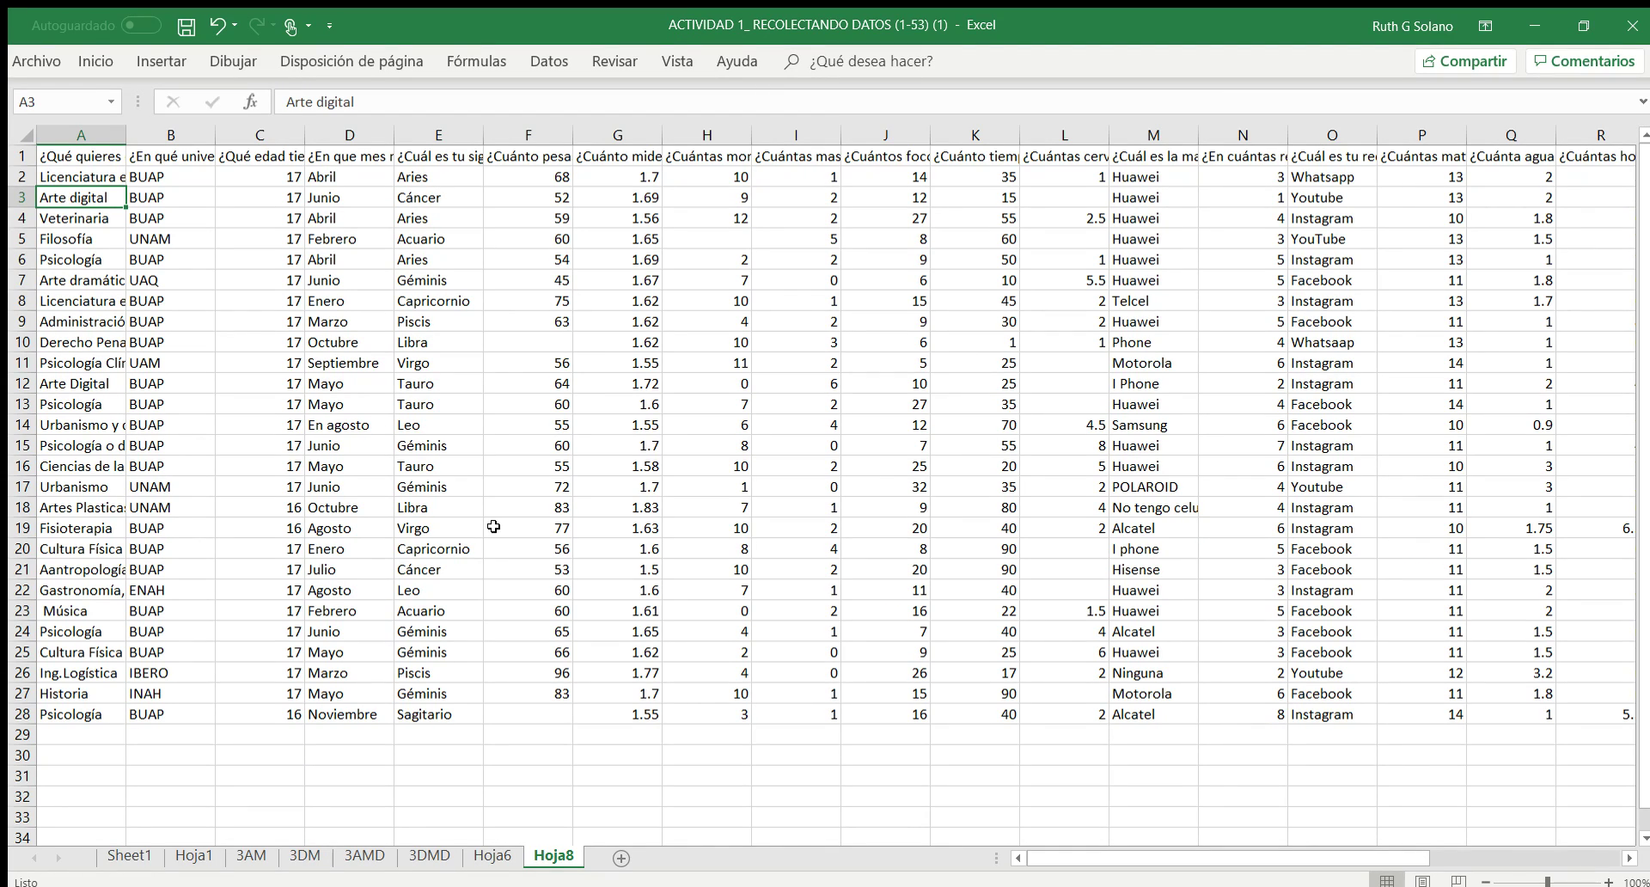
Read the diagram of variable types on the Hoja6 sheet, and return to Hoja8.
{"action": "left_click", "coordinate": [493, 855]}
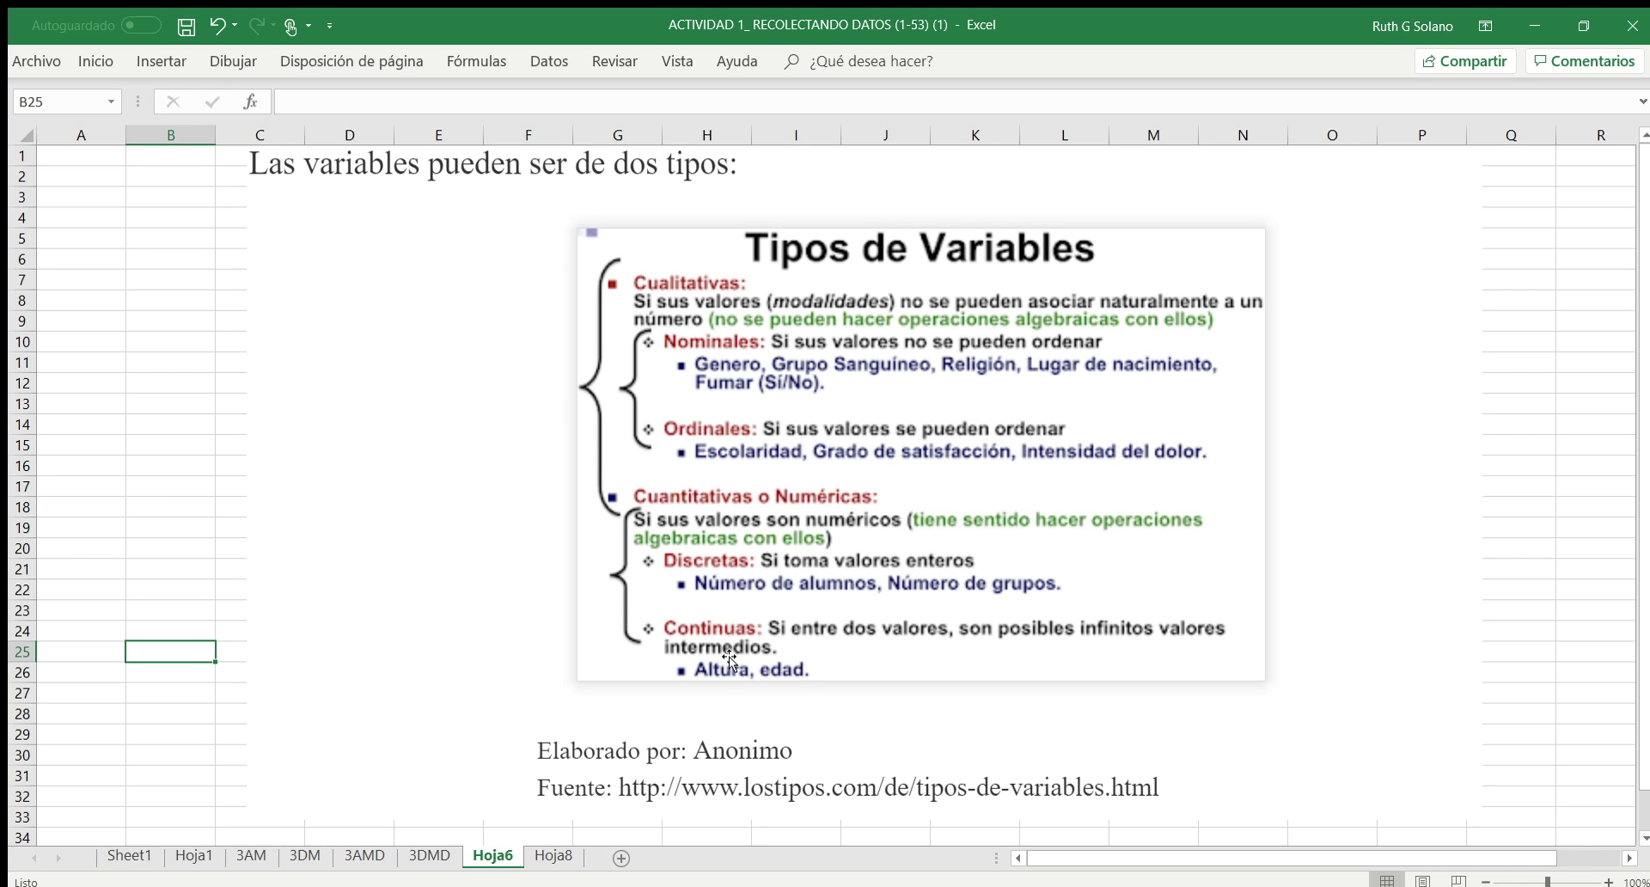
{"action": "left_click", "coordinate": [554, 856]}
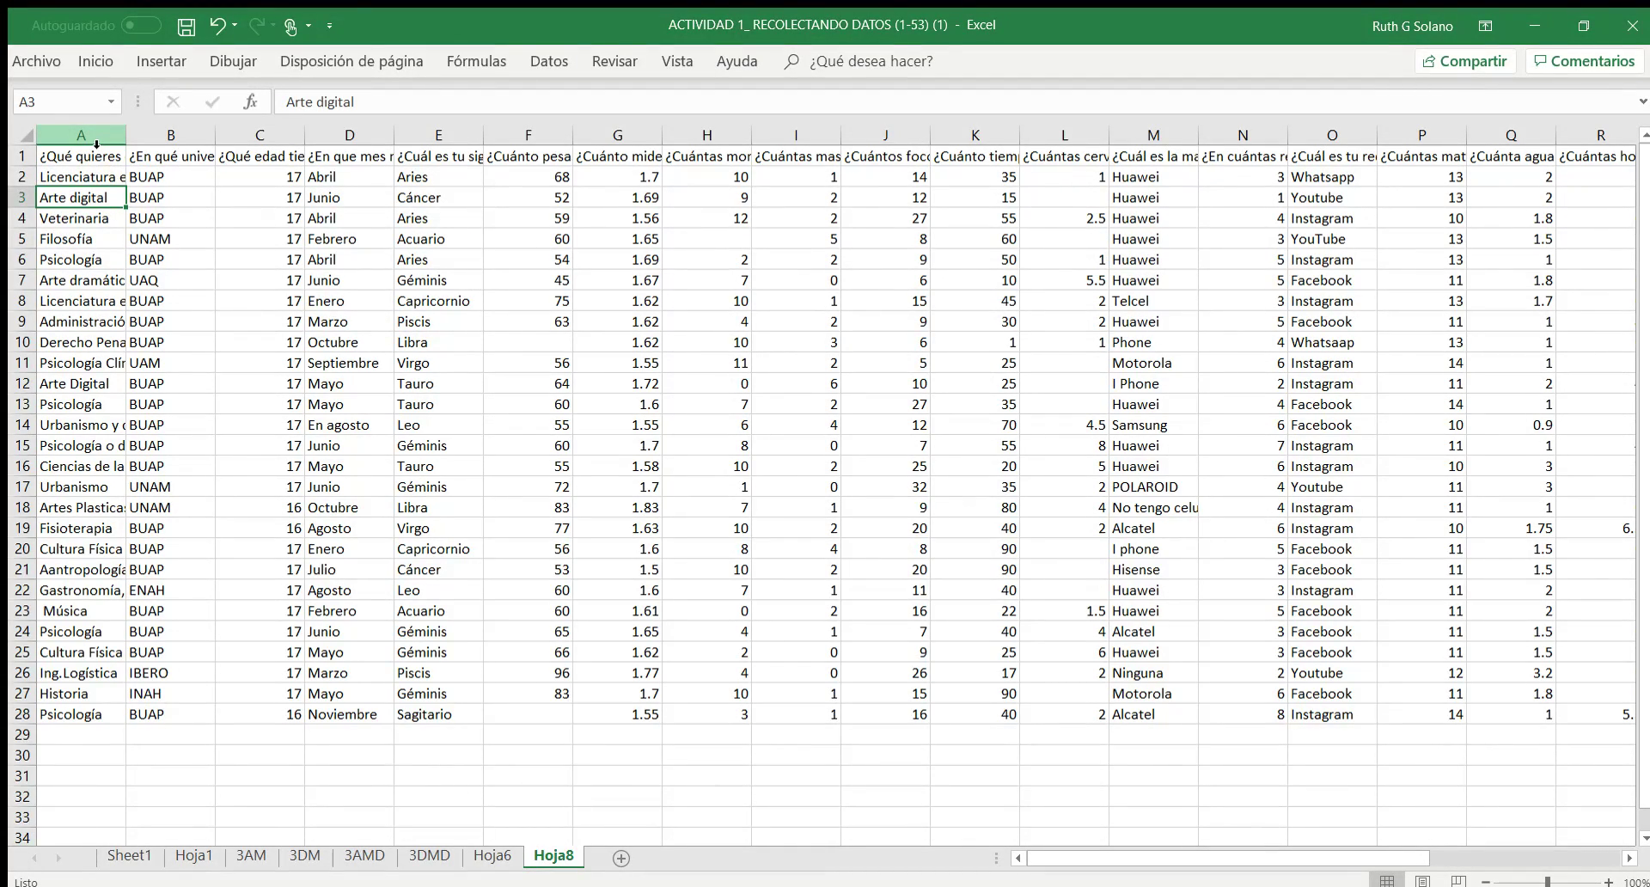
Highlight the qualitative columns A, B, D, E, M and O together, inspect the remaining columns through R, and clear the selection.
{"action": "left_click", "coordinate": [98, 135]}
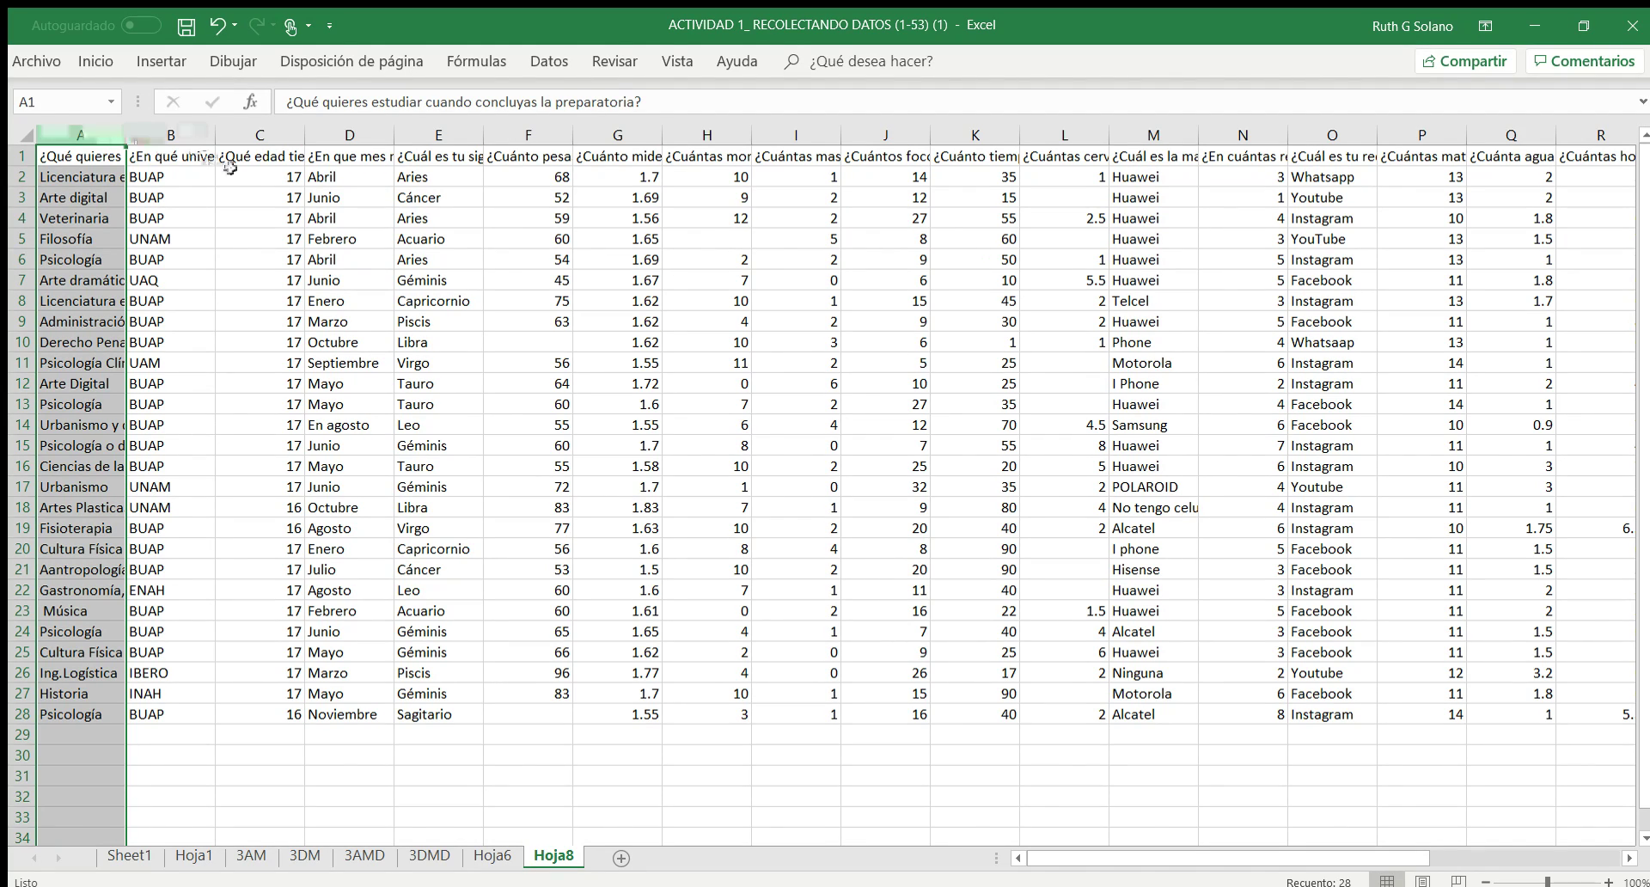
{"action": "left_click", "coordinate": [182, 135], "text": "ctrl"}
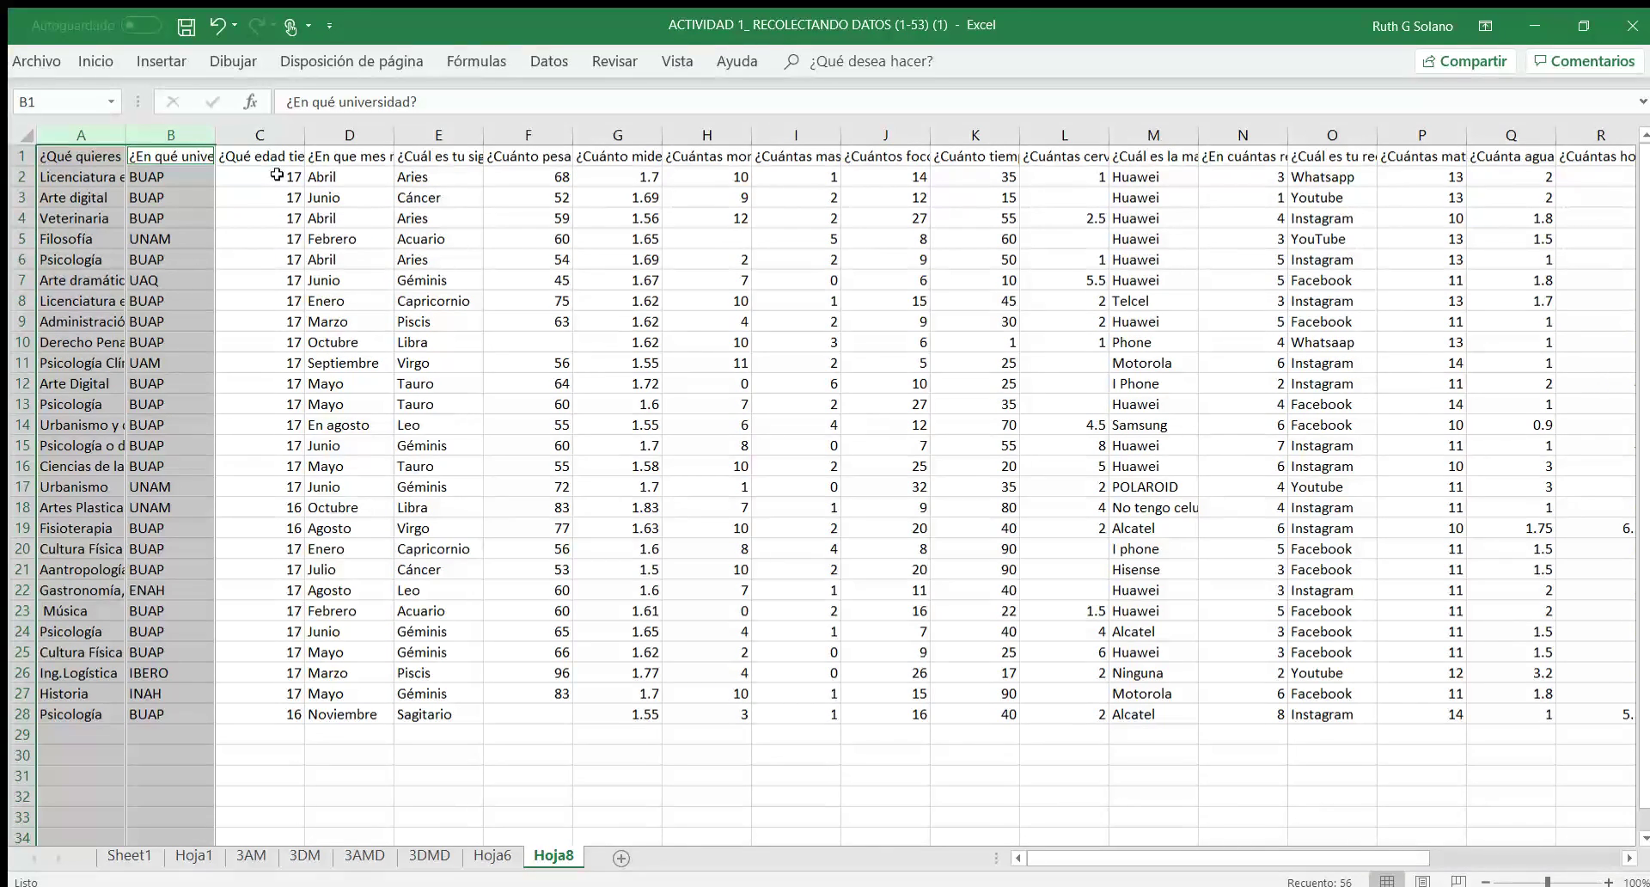
{"action": "left_click", "coordinate": [359, 137], "text": "ctrl"}
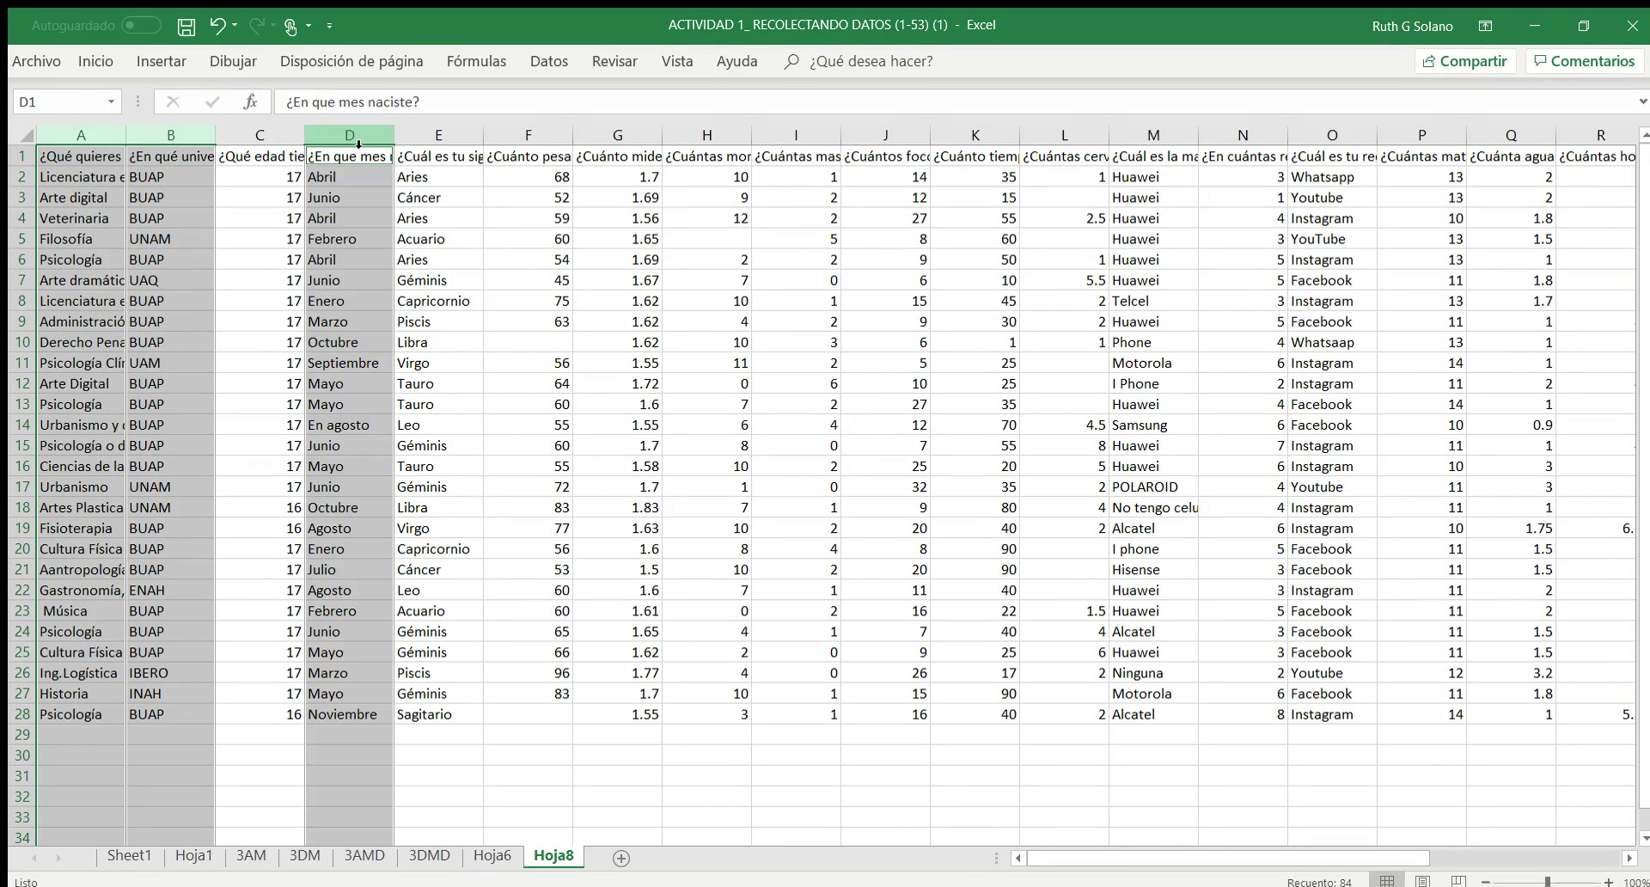
{"action": "left_click", "coordinate": [431, 138], "text": "ctrl"}
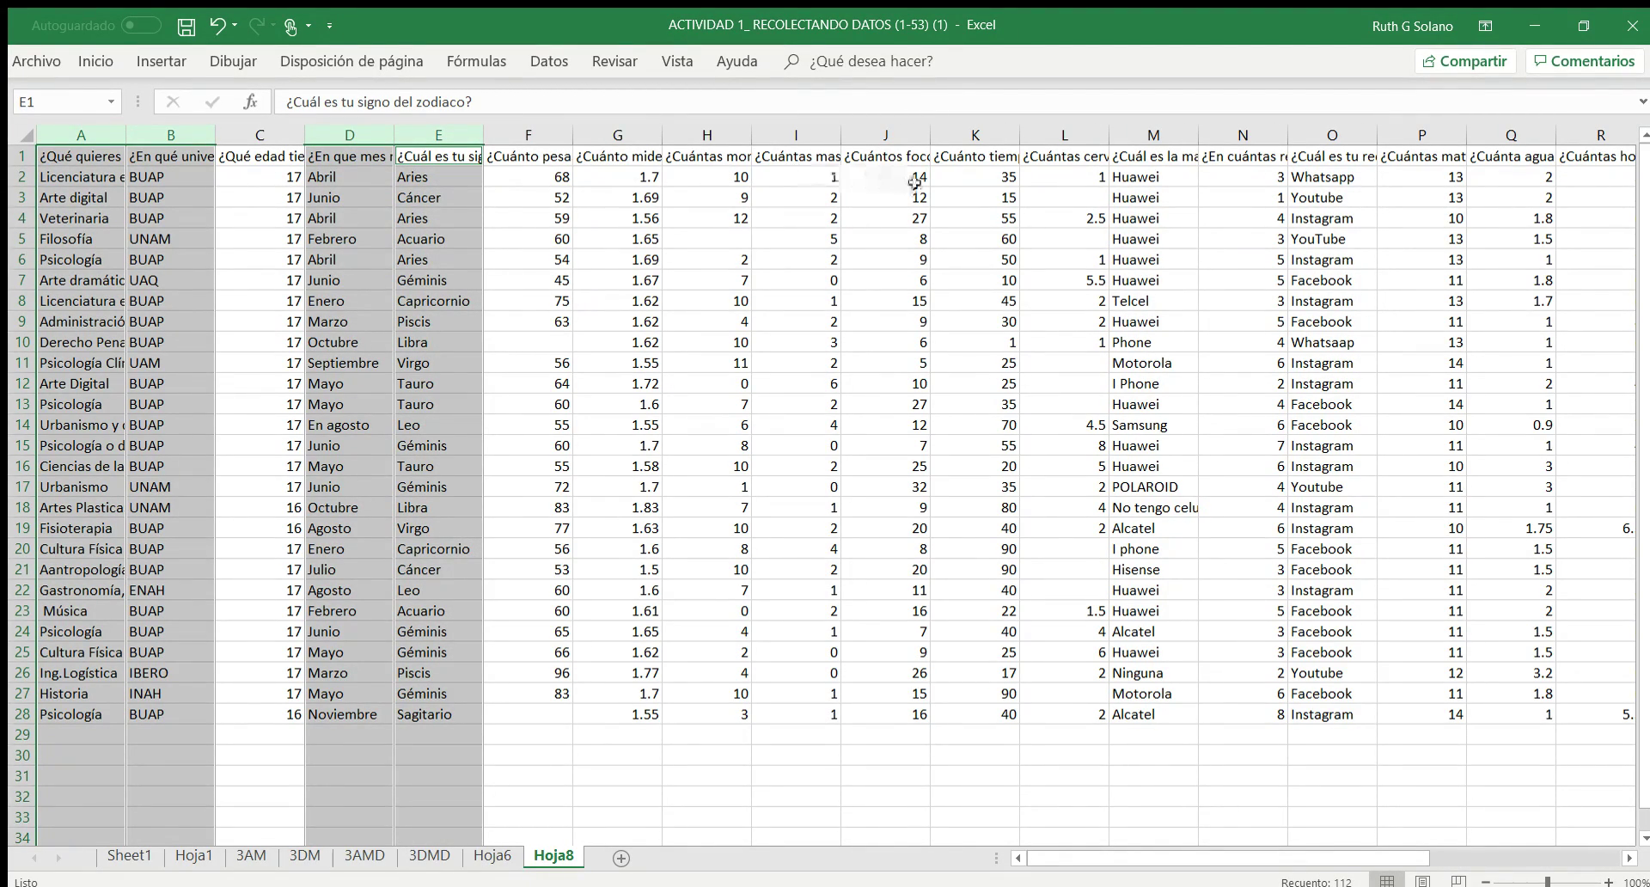
{"action": "left_click", "coordinate": [1170, 134], "text": "ctrl"}
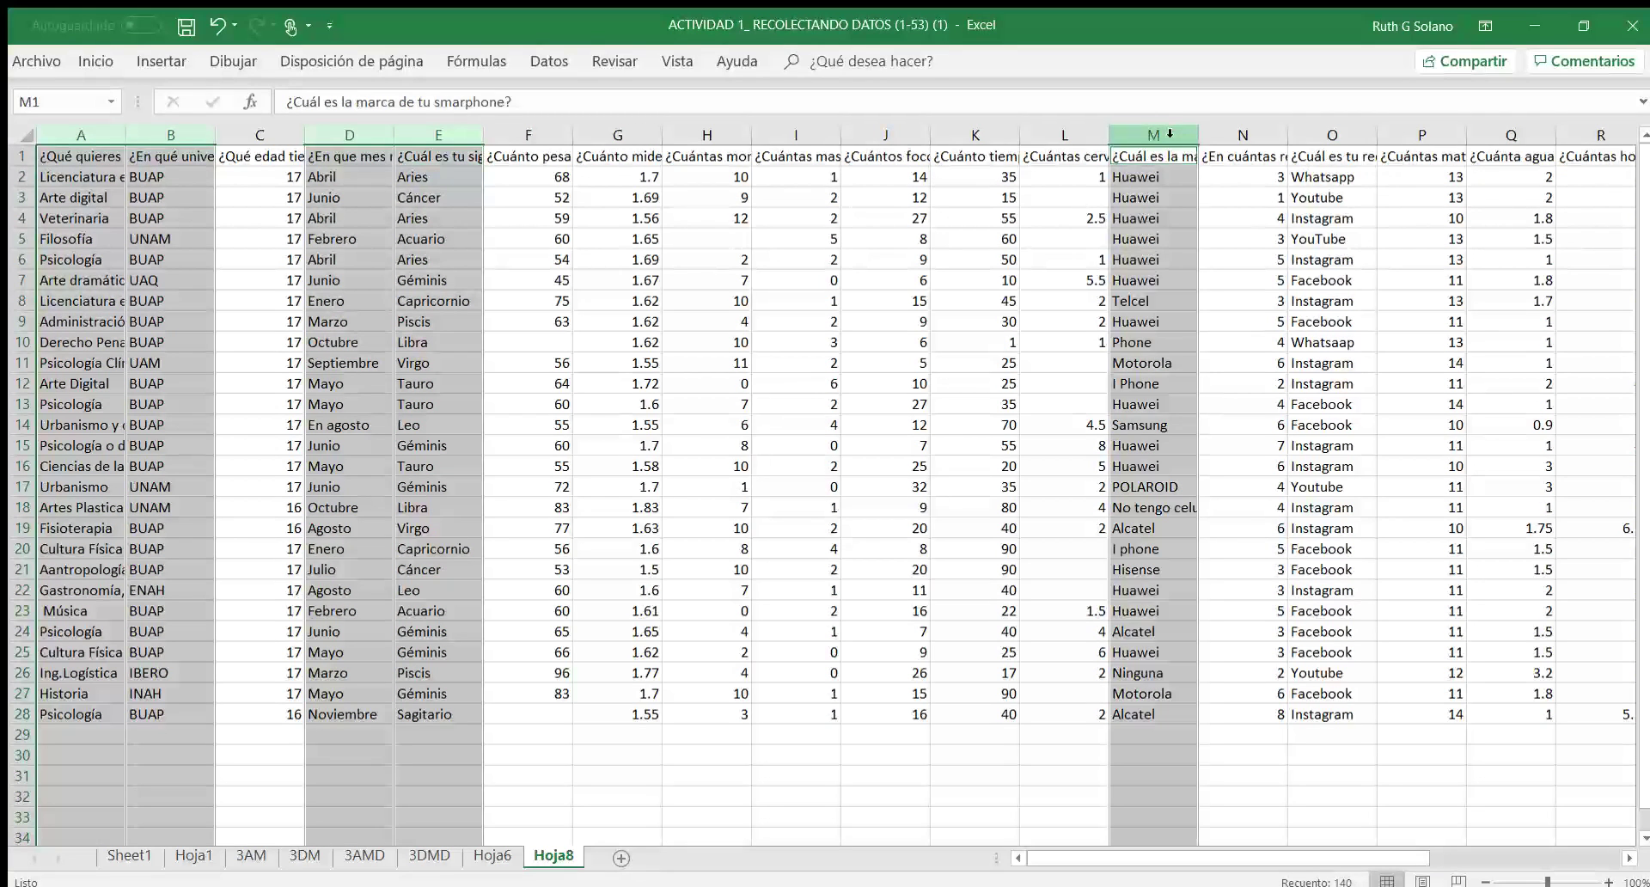
{"action": "left_click", "coordinate": [1346, 136], "text": "ctrl"}
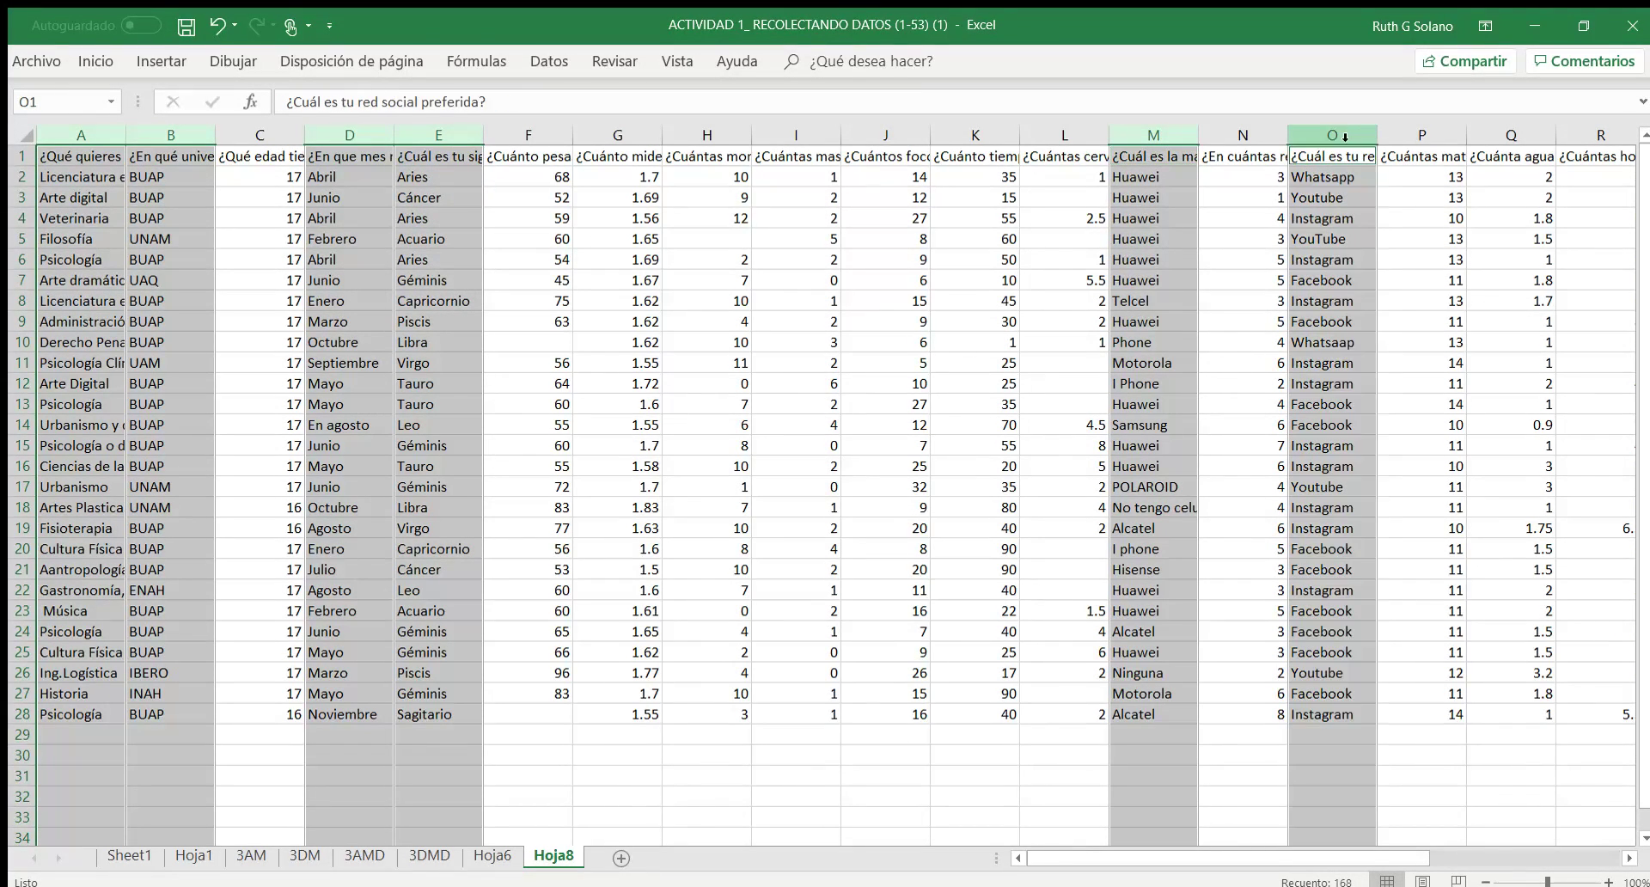
{"action": "left_click_drag", "start_coordinate": [1398, 856], "coordinate": [1494, 850]}
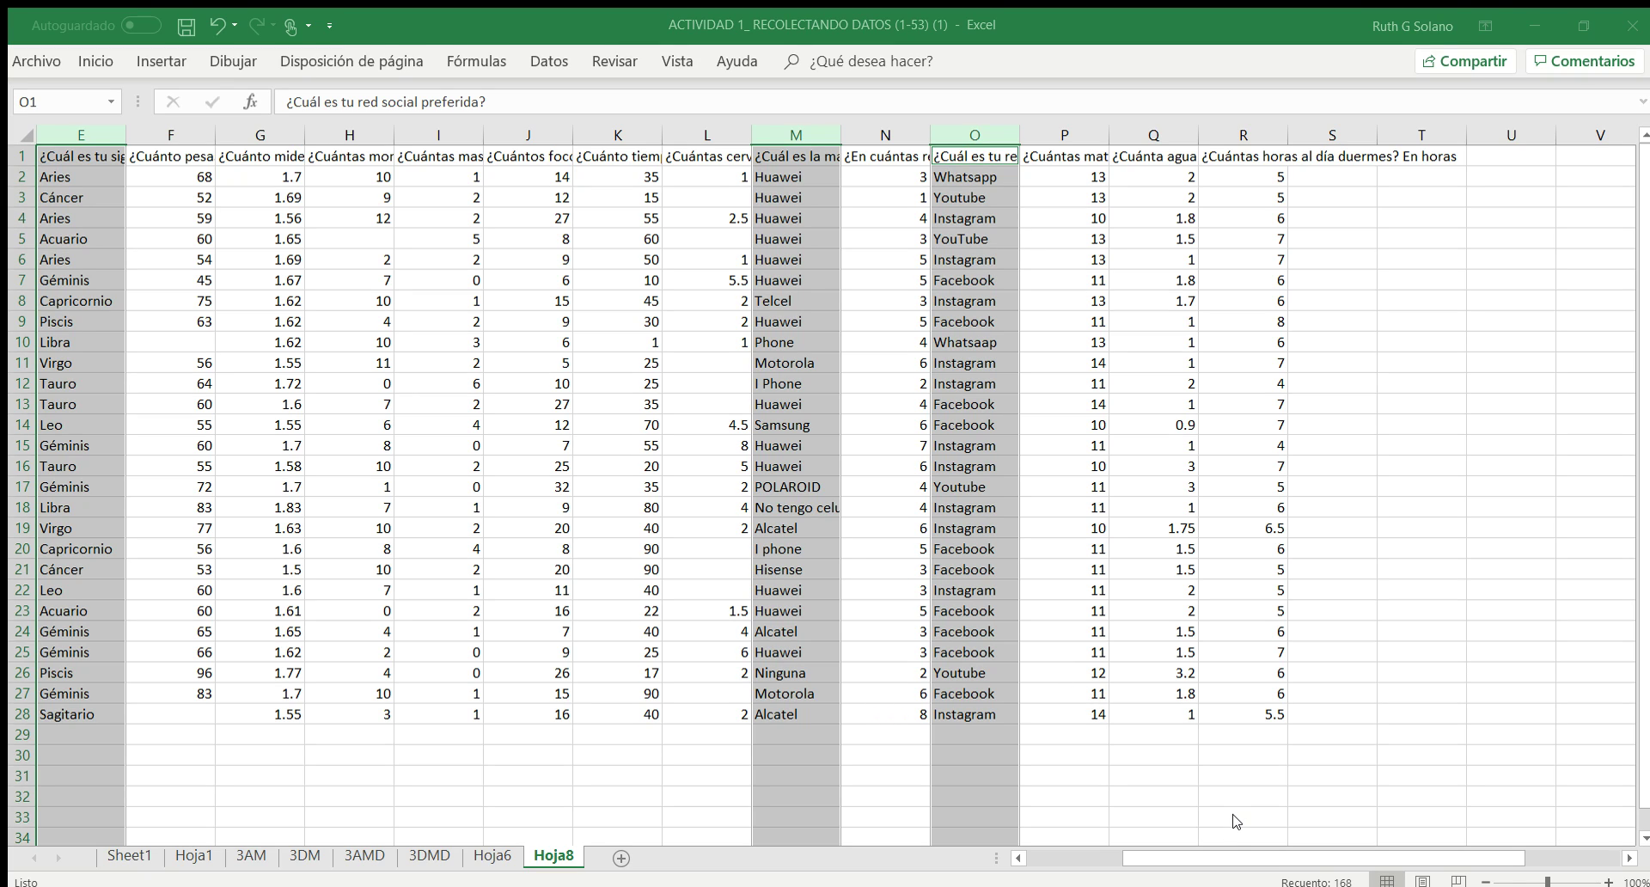
{"action": "left_click", "coordinate": [1167, 774]}
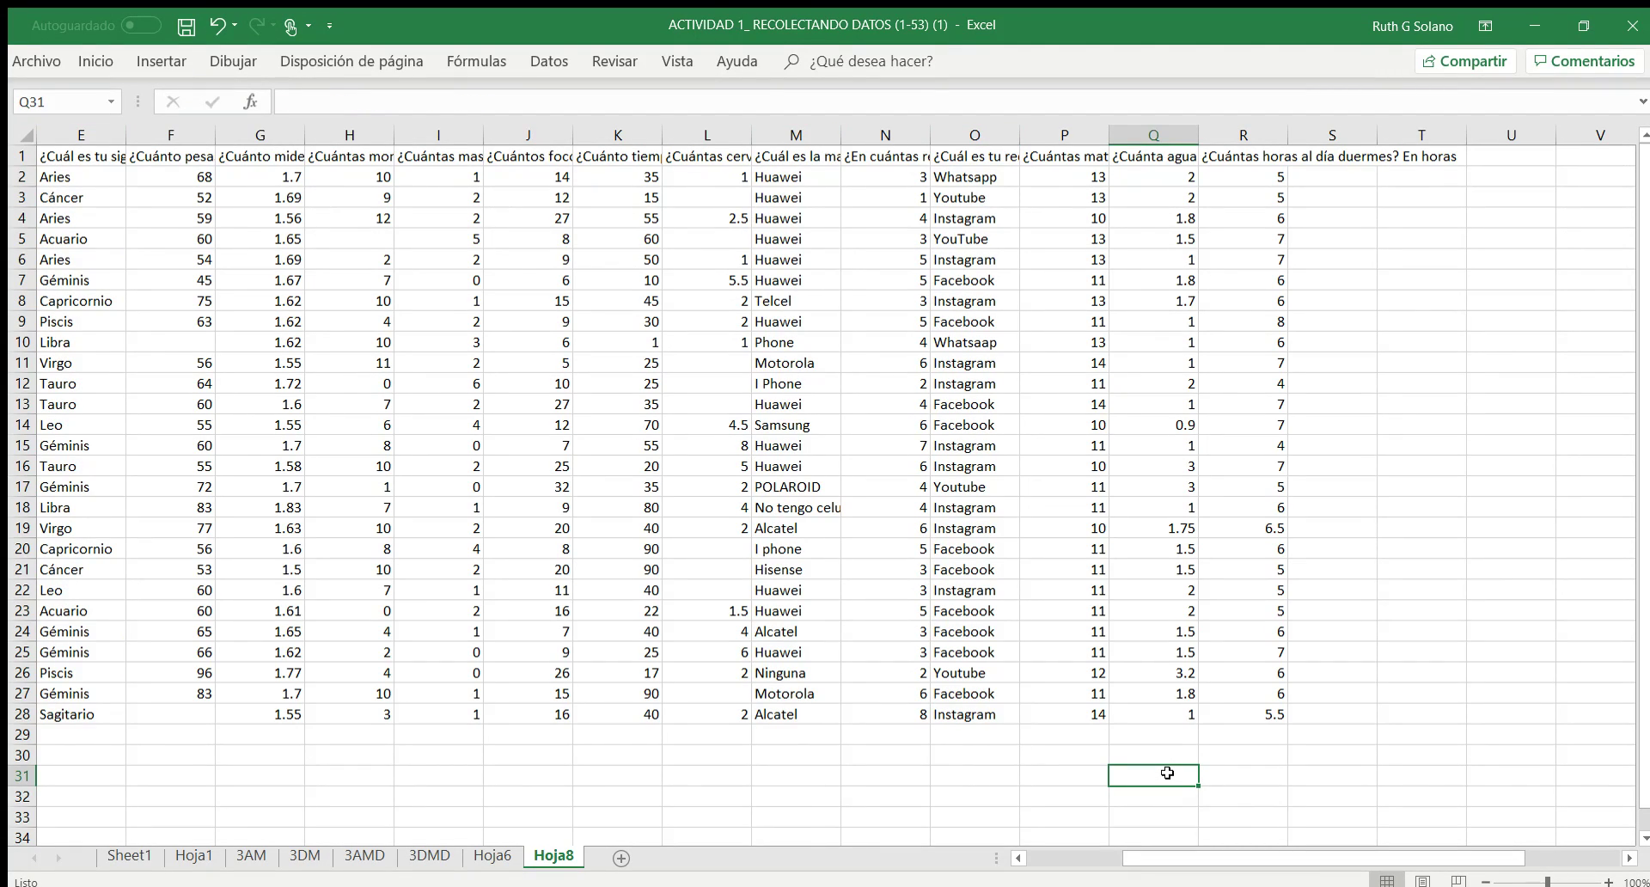
Go back to the first column and the upper rows of the Hoja8 table.
{"action": "key", "text": "Left"}
{"action": "key", "text": "Left"}
{"action": "key", "text": "Left"}
{"action": "key", "text": "Left"}
{"action": "key", "text": "Left"}
{"action": "key", "text": "Left"}
{"action": "key", "text": "Left"}
{"action": "key", "text": "Left"}
{"action": "key", "text": "Left"}
{"action": "key", "text": "Left"}
{"action": "key", "text": "Left"}
{"action": "key", "text": "Left"}
{"action": "key", "text": "Left"}
{"action": "key", "text": "Left"}
{"action": "key", "text": "Left"}
{"action": "key", "text": "Left"}
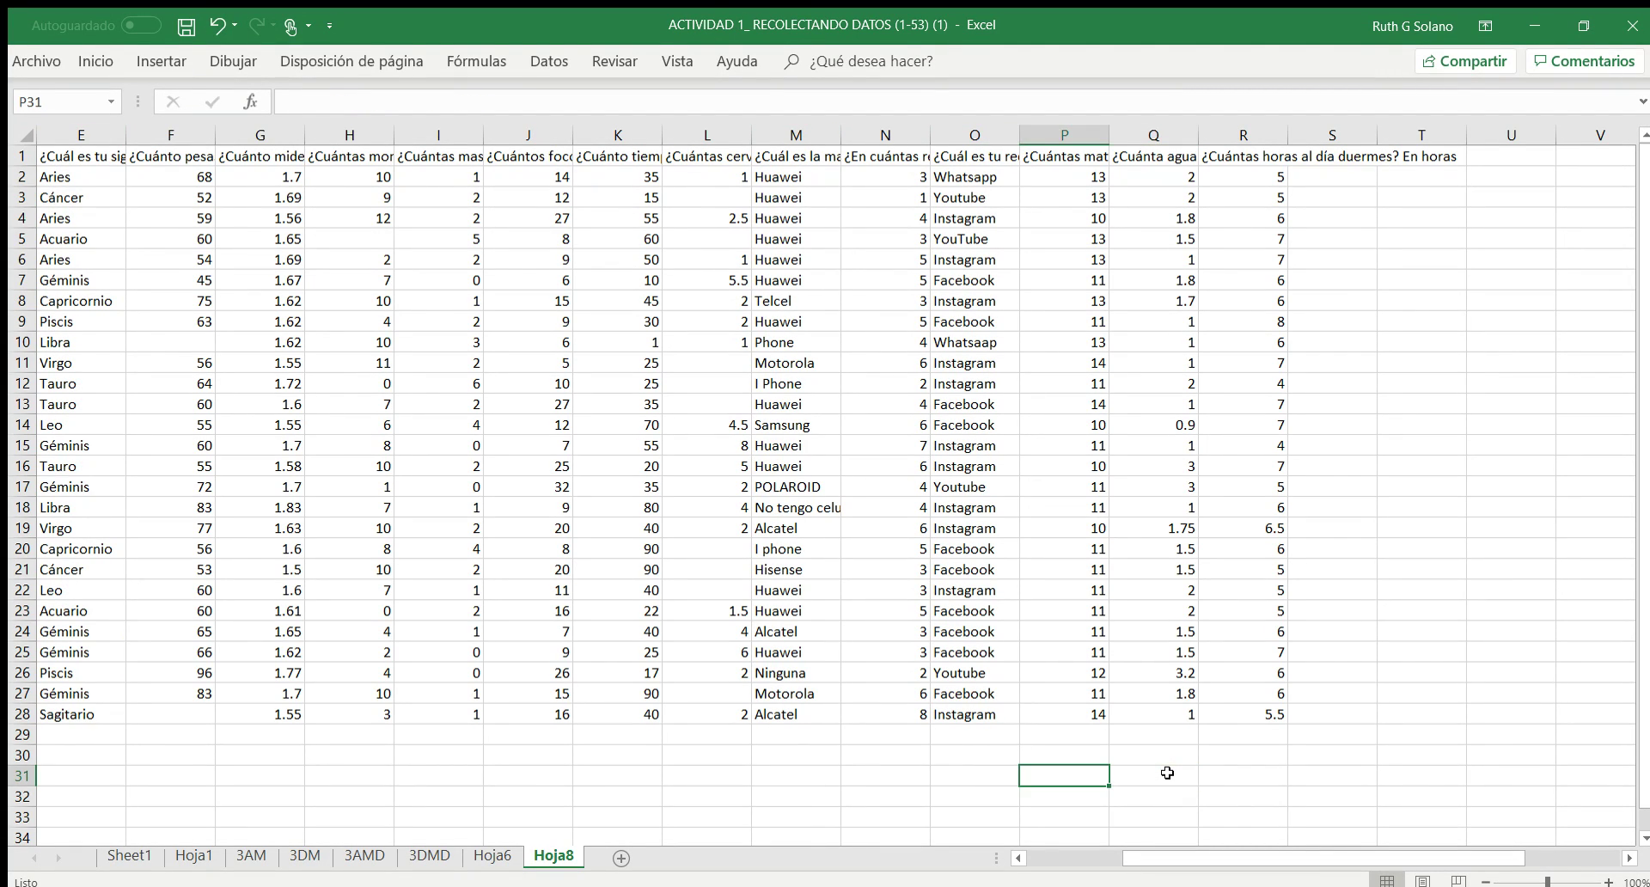
{"action": "key", "text": "Up"}
{"action": "key", "text": "Up"}
{"action": "key", "text": "Up"}
{"action": "key", "text": "Up"}
{"action": "key", "text": "Up"}
{"action": "key", "text": "Up"}
{"action": "key", "text": "Up"}
{"action": "key", "text": "Up"}
{"action": "key", "text": "Up"}
{"action": "key", "text": "Up"}
{"action": "key", "text": "Up"}
{"action": "key", "text": "Up"}
{"action": "key", "text": "Up"}
{"action": "key", "text": "Up"}
{"action": "key", "text": "Up"}
{"action": "key", "text": "Up"}
{"action": "key", "text": "Up"}
{"action": "key", "text": "Up"}
{"action": "key", "text": "Up"}
{"action": "key", "text": "Up"}
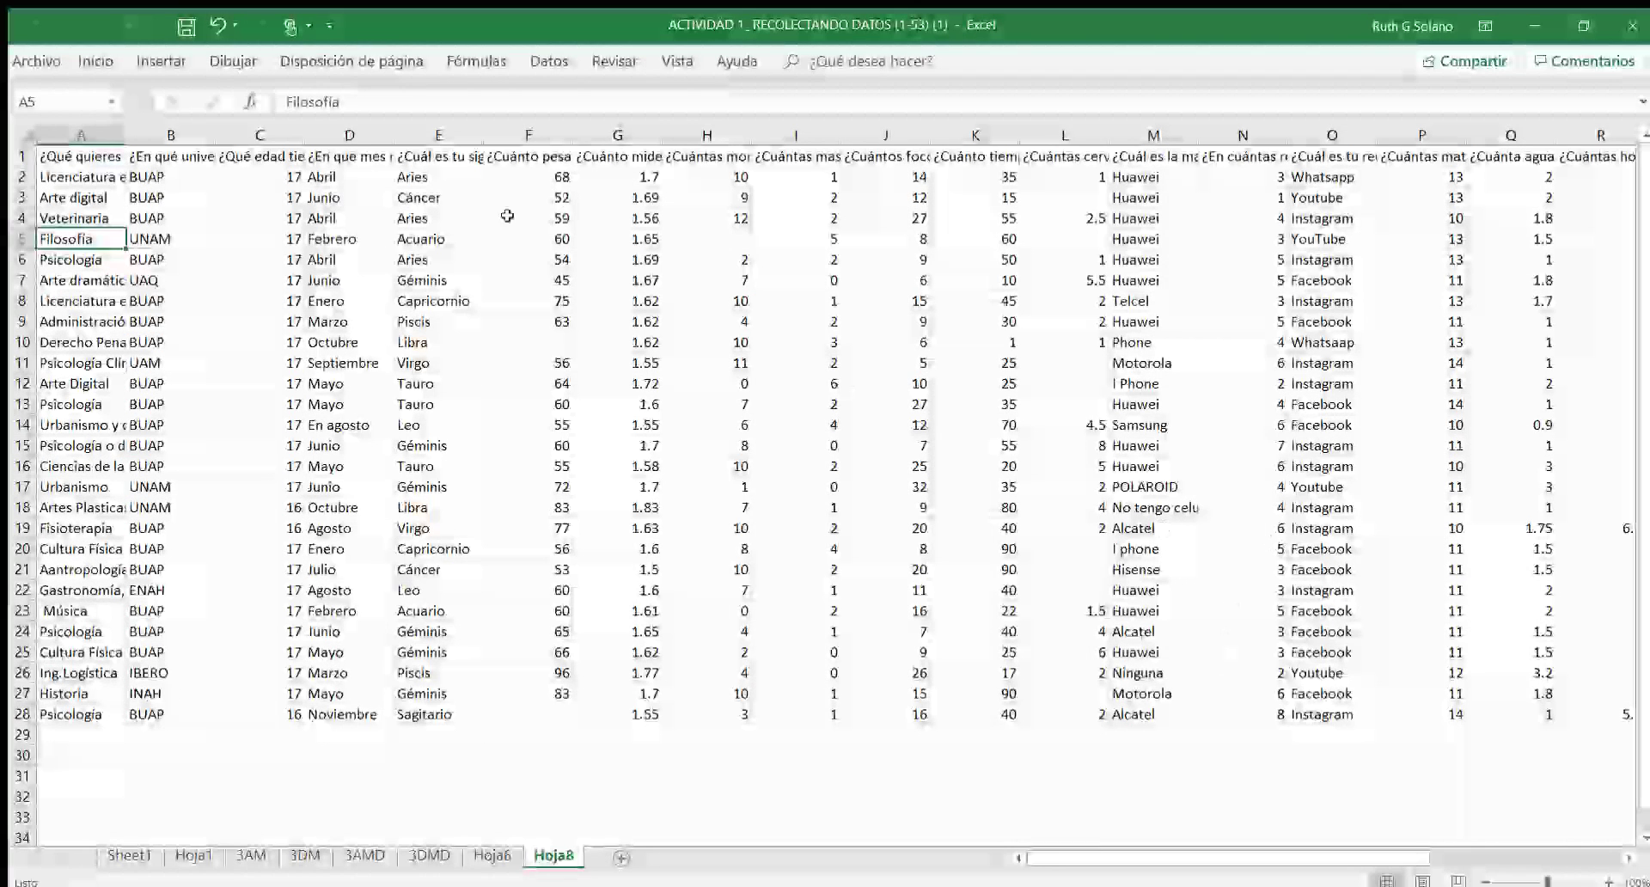
Highlight the discrete quantitative columns C, H, I, J and N together, highlight column P, and clear the selection.
{"action": "left_click", "coordinate": [270, 136]}
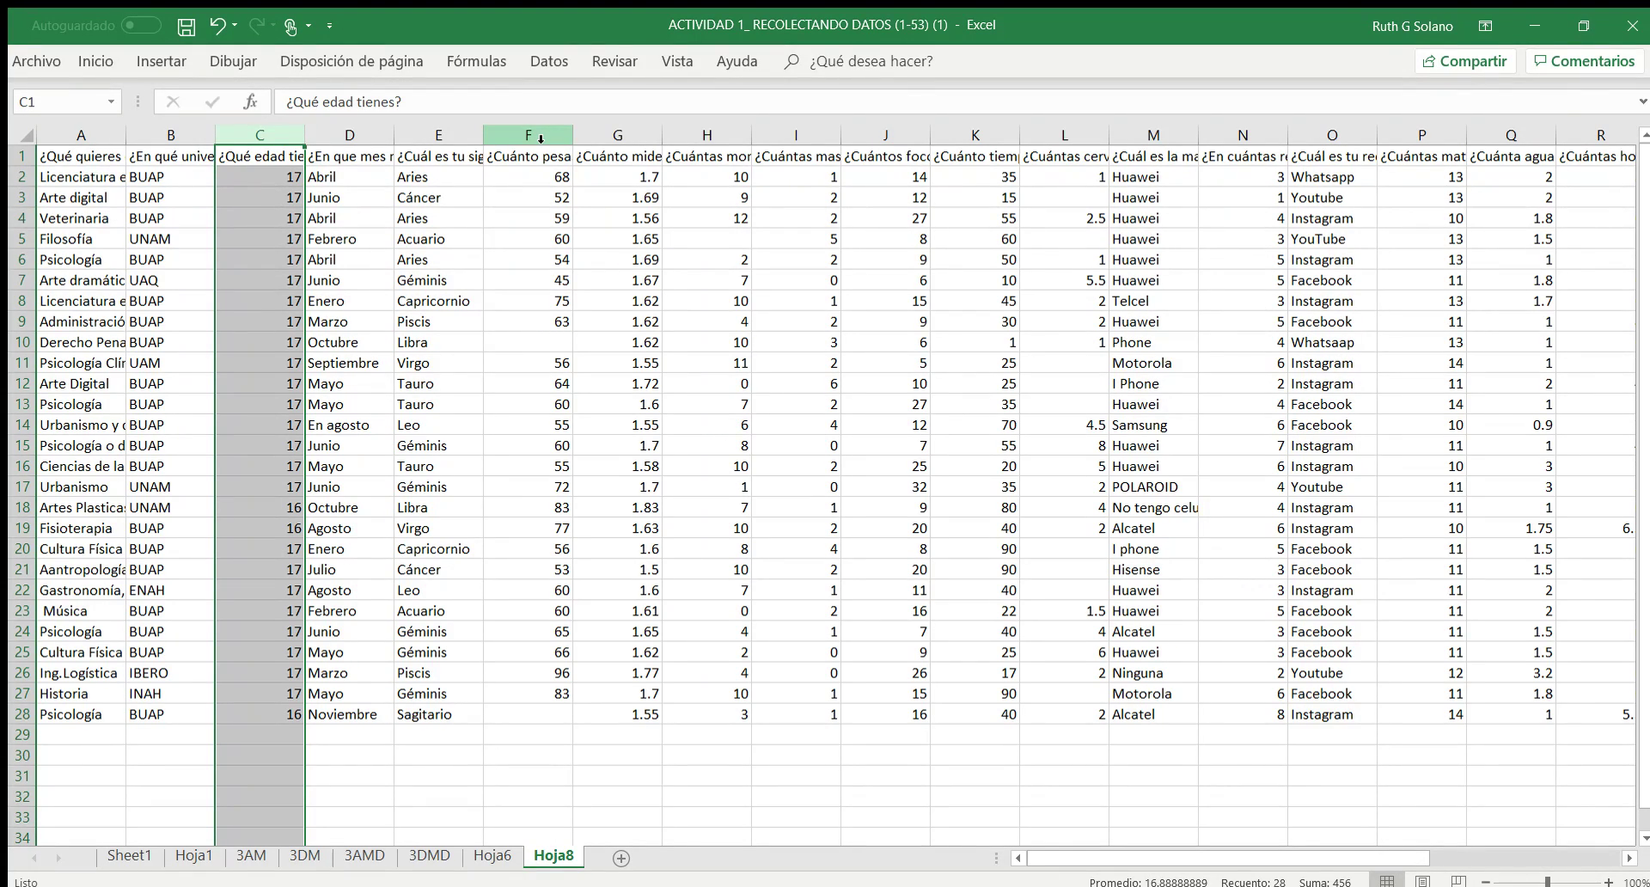
{"action": "left_click", "coordinate": [736, 146], "text": "ctrl"}
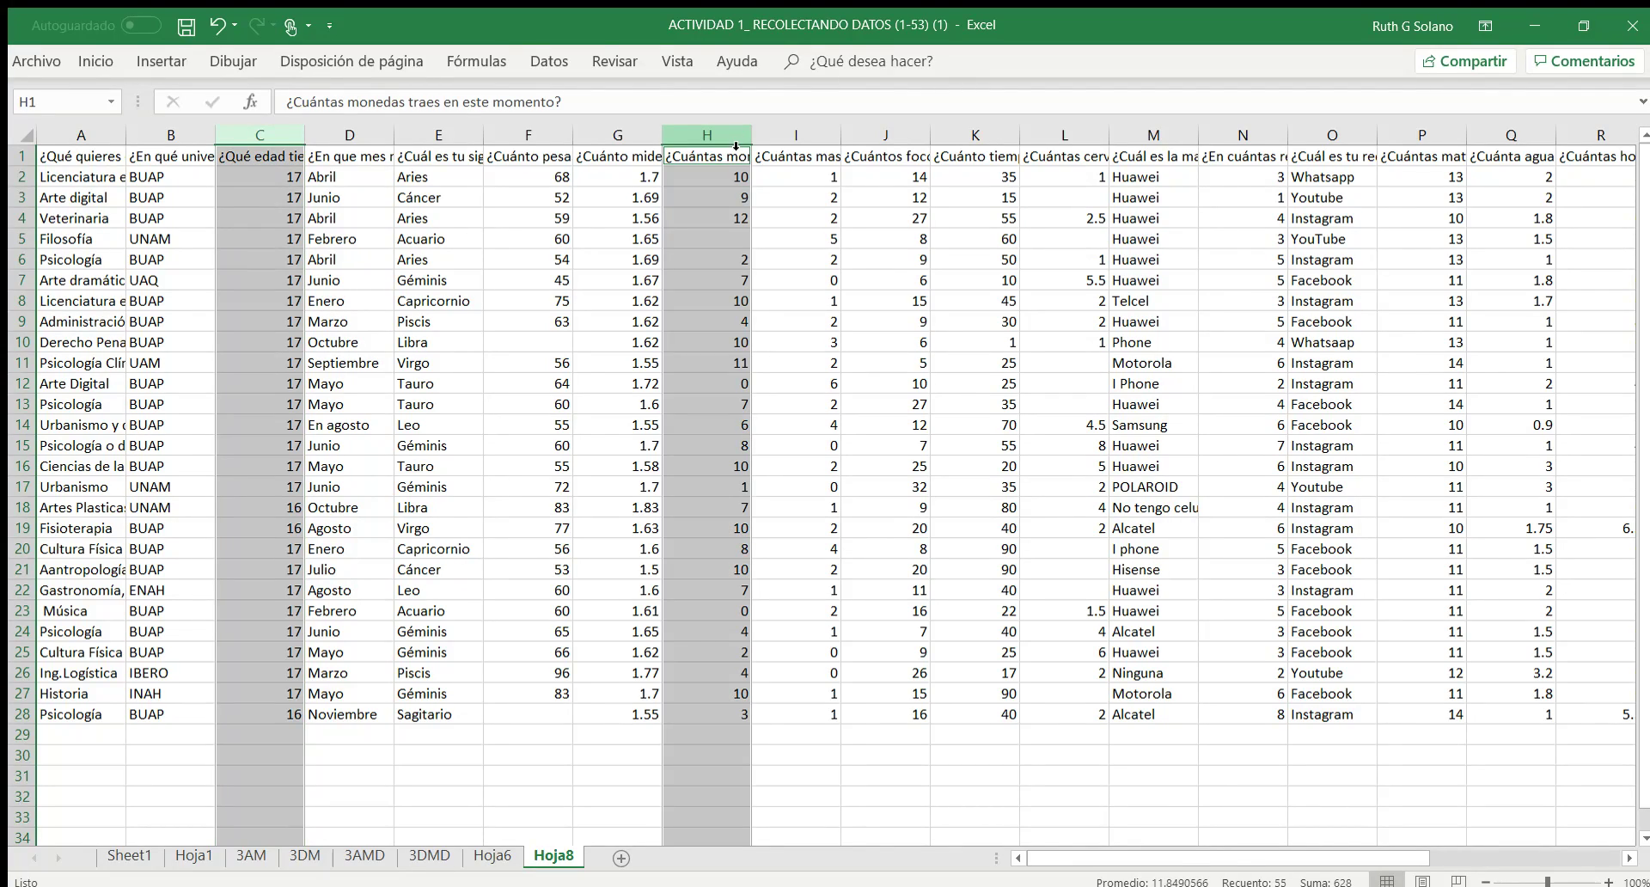
{"action": "left_click", "coordinate": [817, 142], "text": "ctrl"}
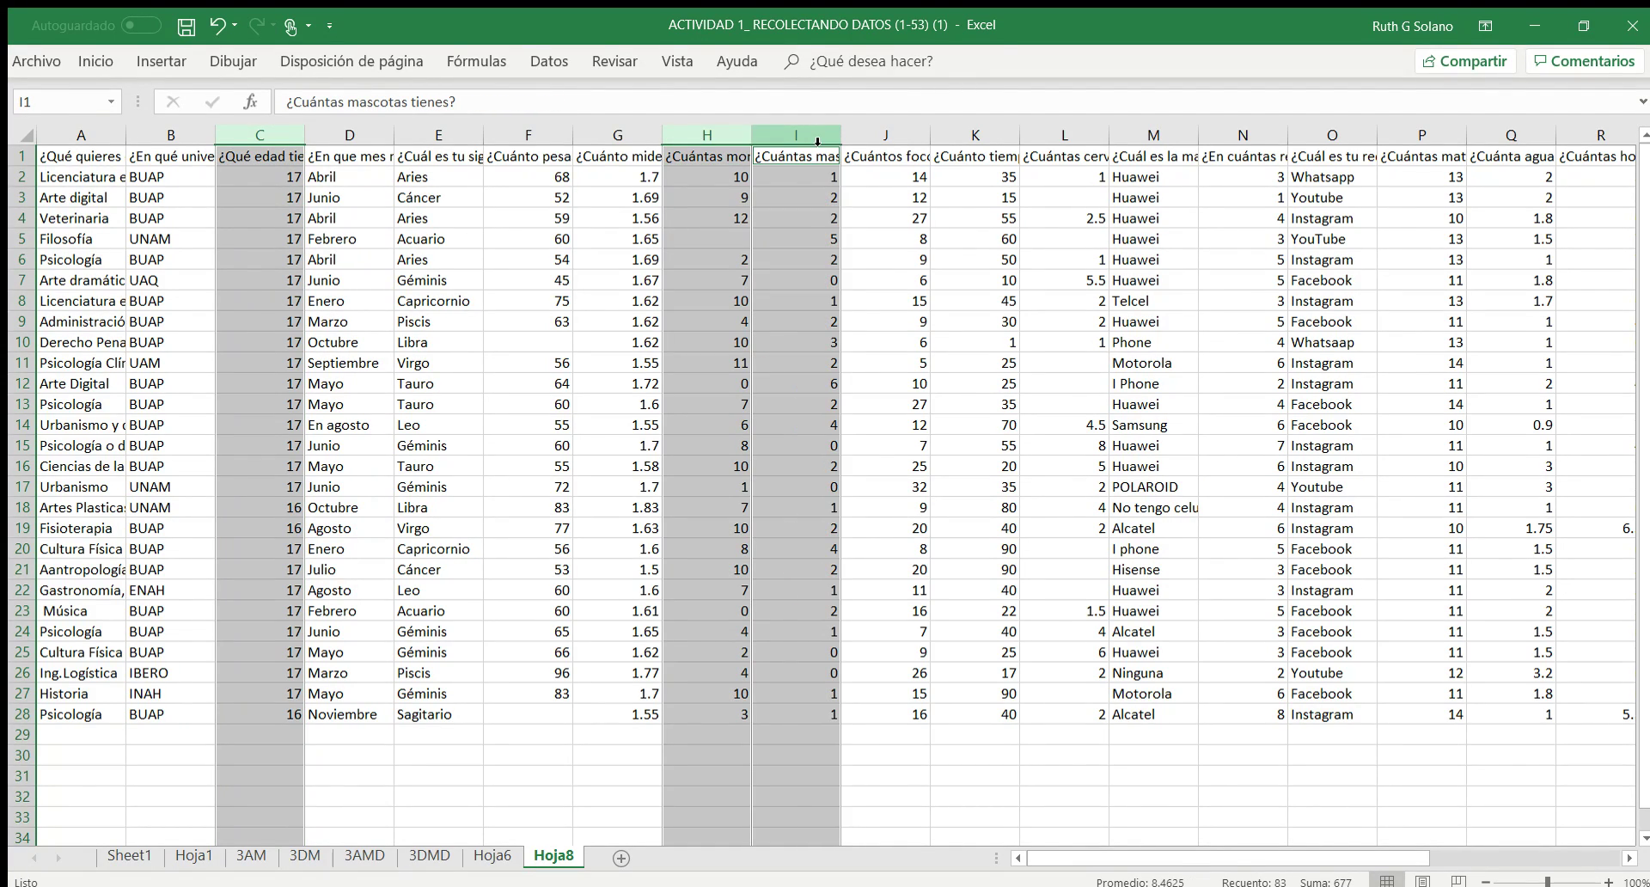
{"action": "left_click", "coordinate": [911, 143], "text": "ctrl"}
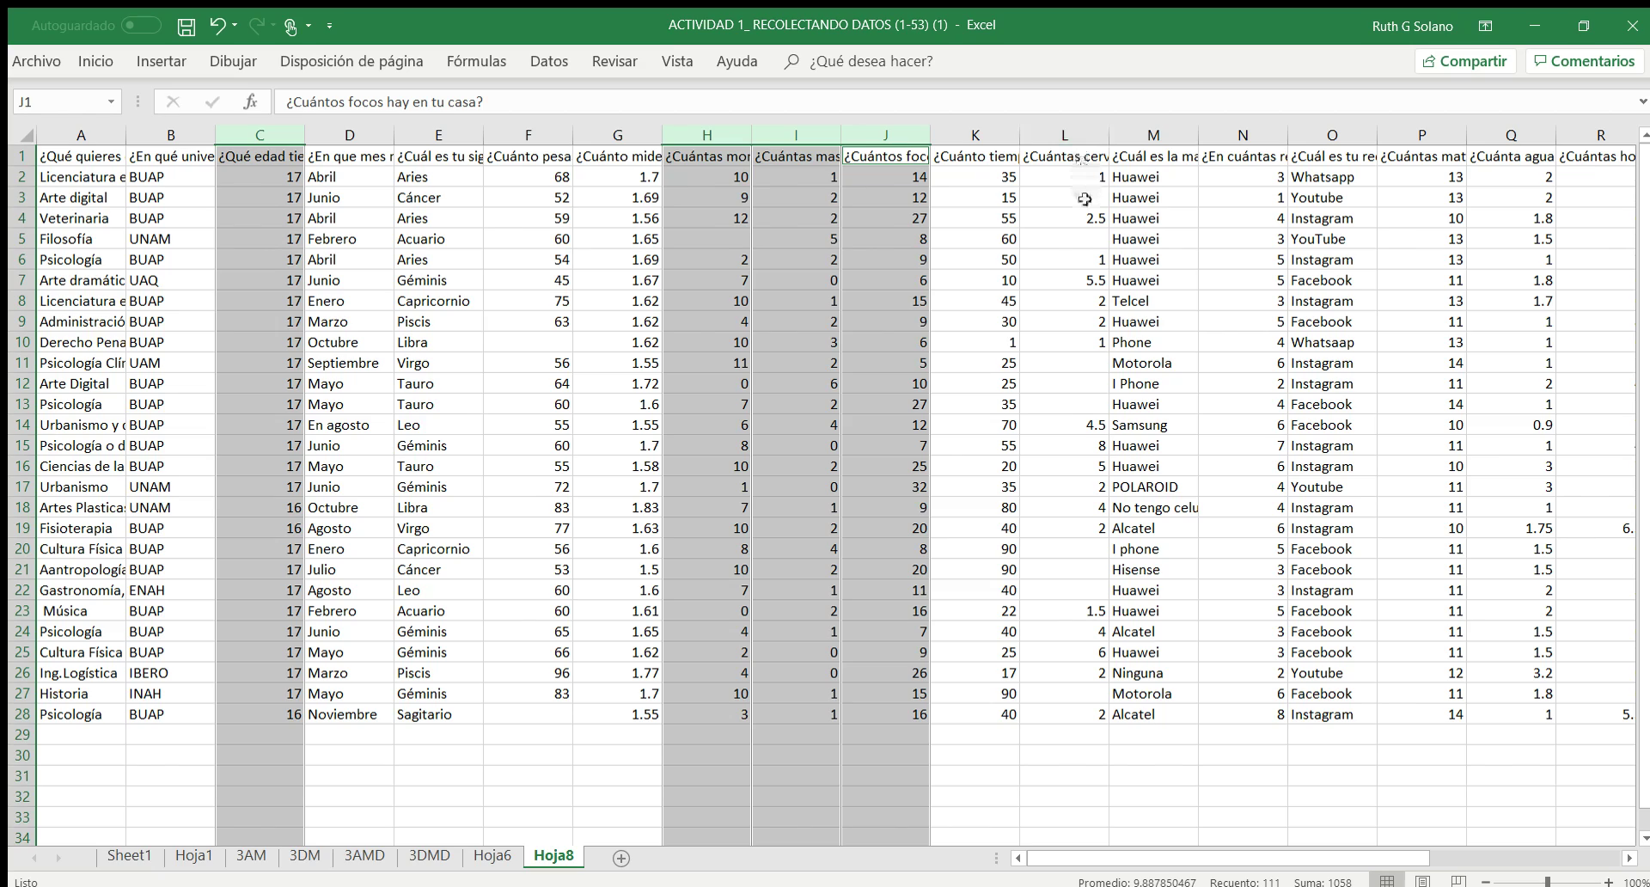
{"action": "left_click", "coordinate": [1256, 137], "text": "ctrl"}
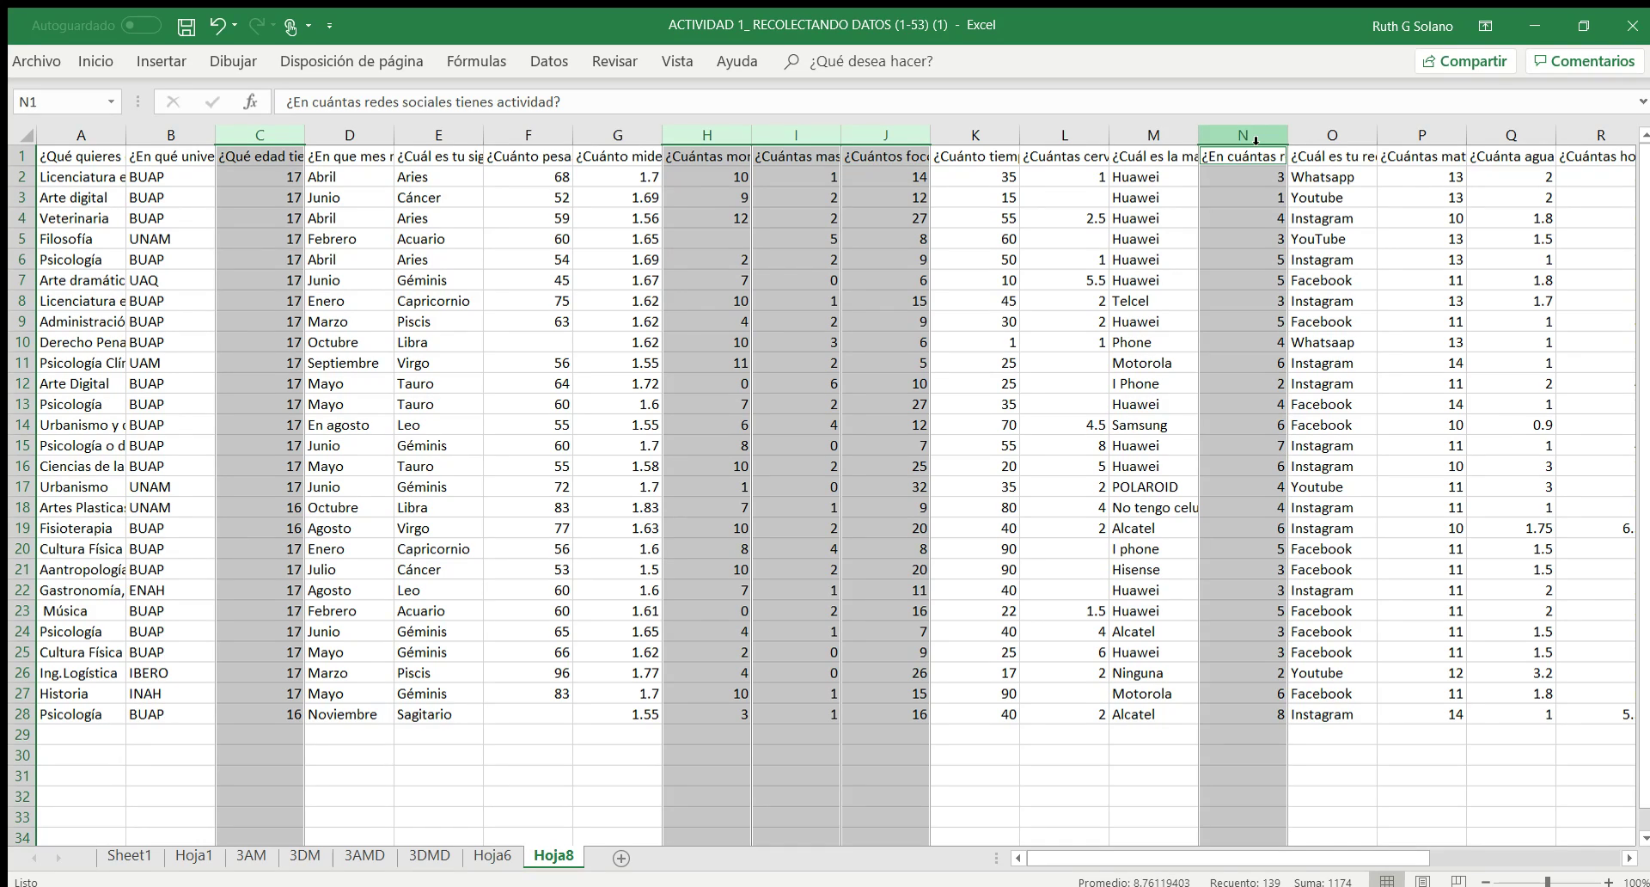
{"action": "left_click", "coordinate": [1430, 155], "text": "ctrl"}
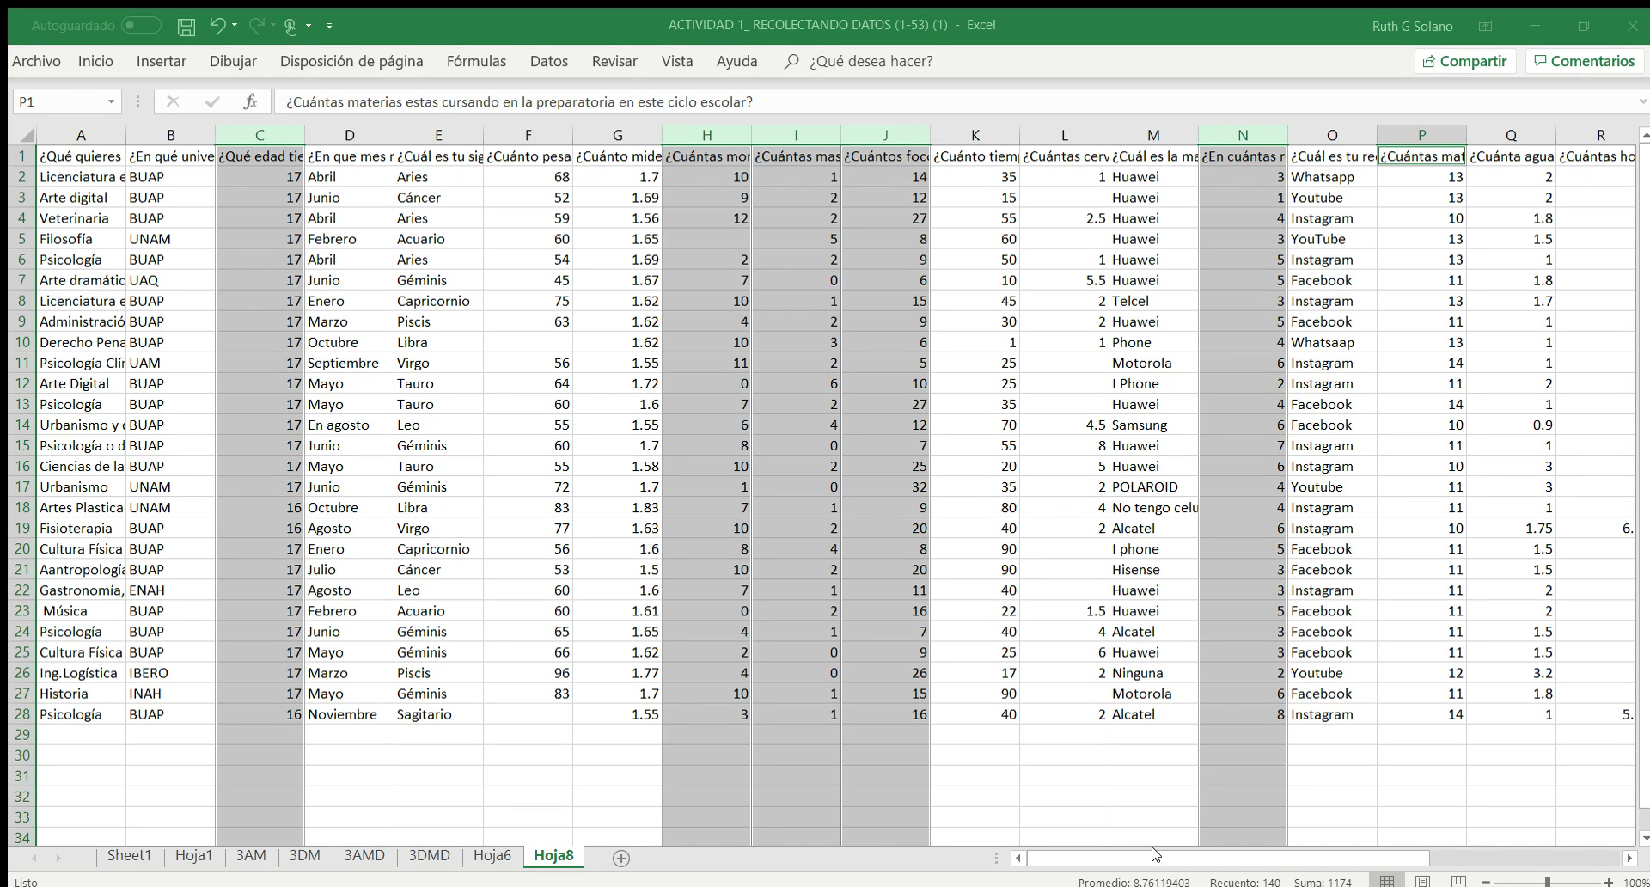
{"action": "left_click_drag", "start_coordinate": [1156, 853], "coordinate": [1243, 853]}
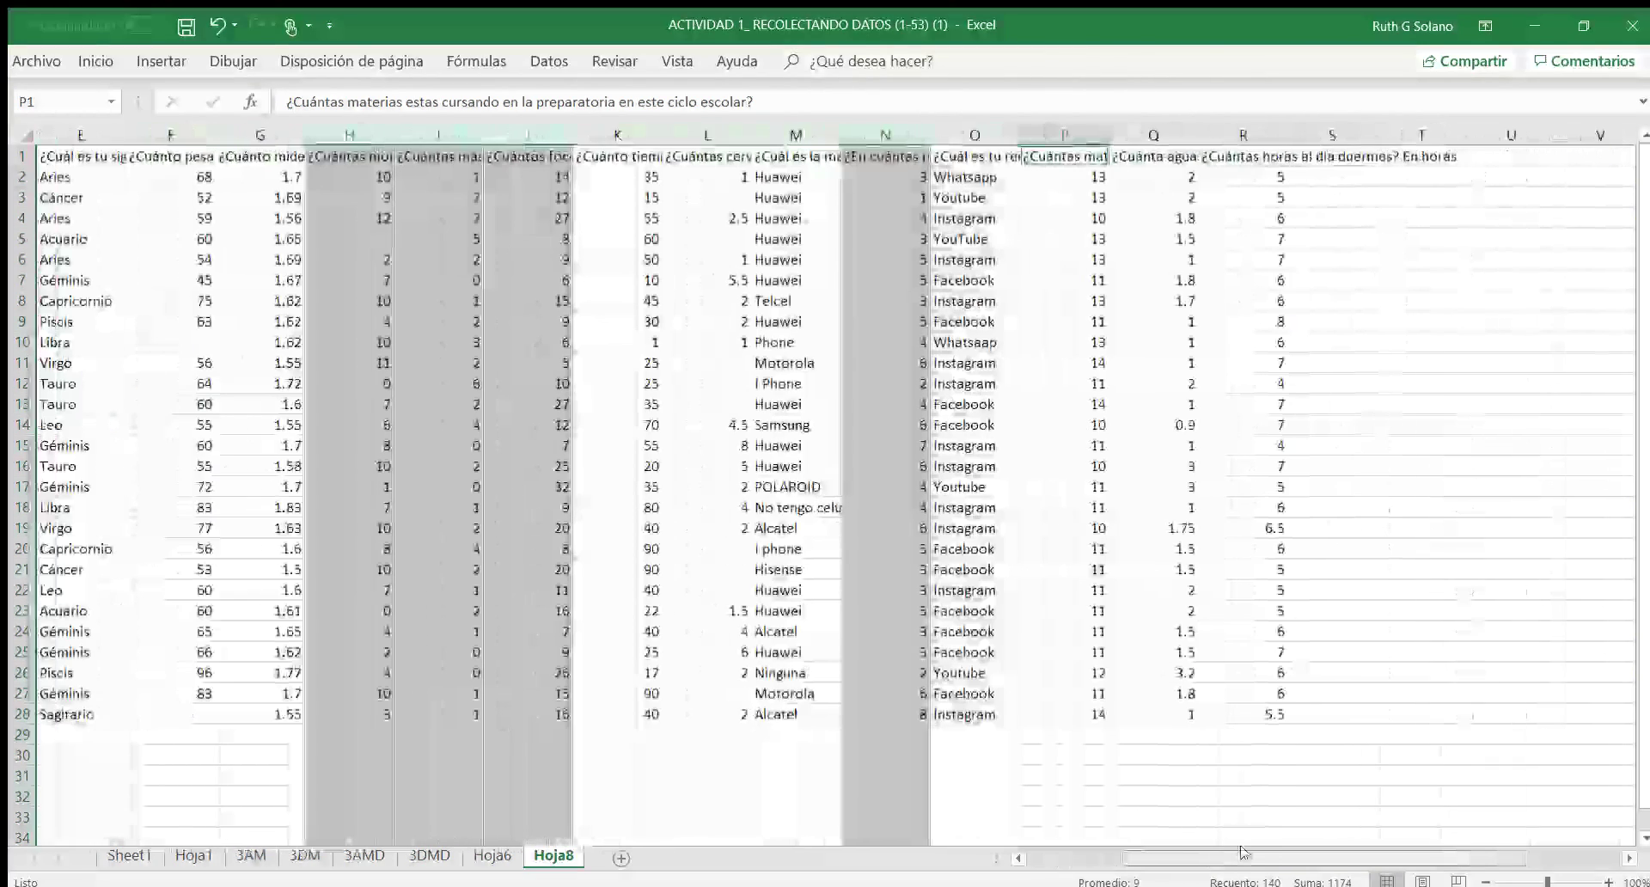
{"action": "left_click", "coordinate": [1091, 137]}
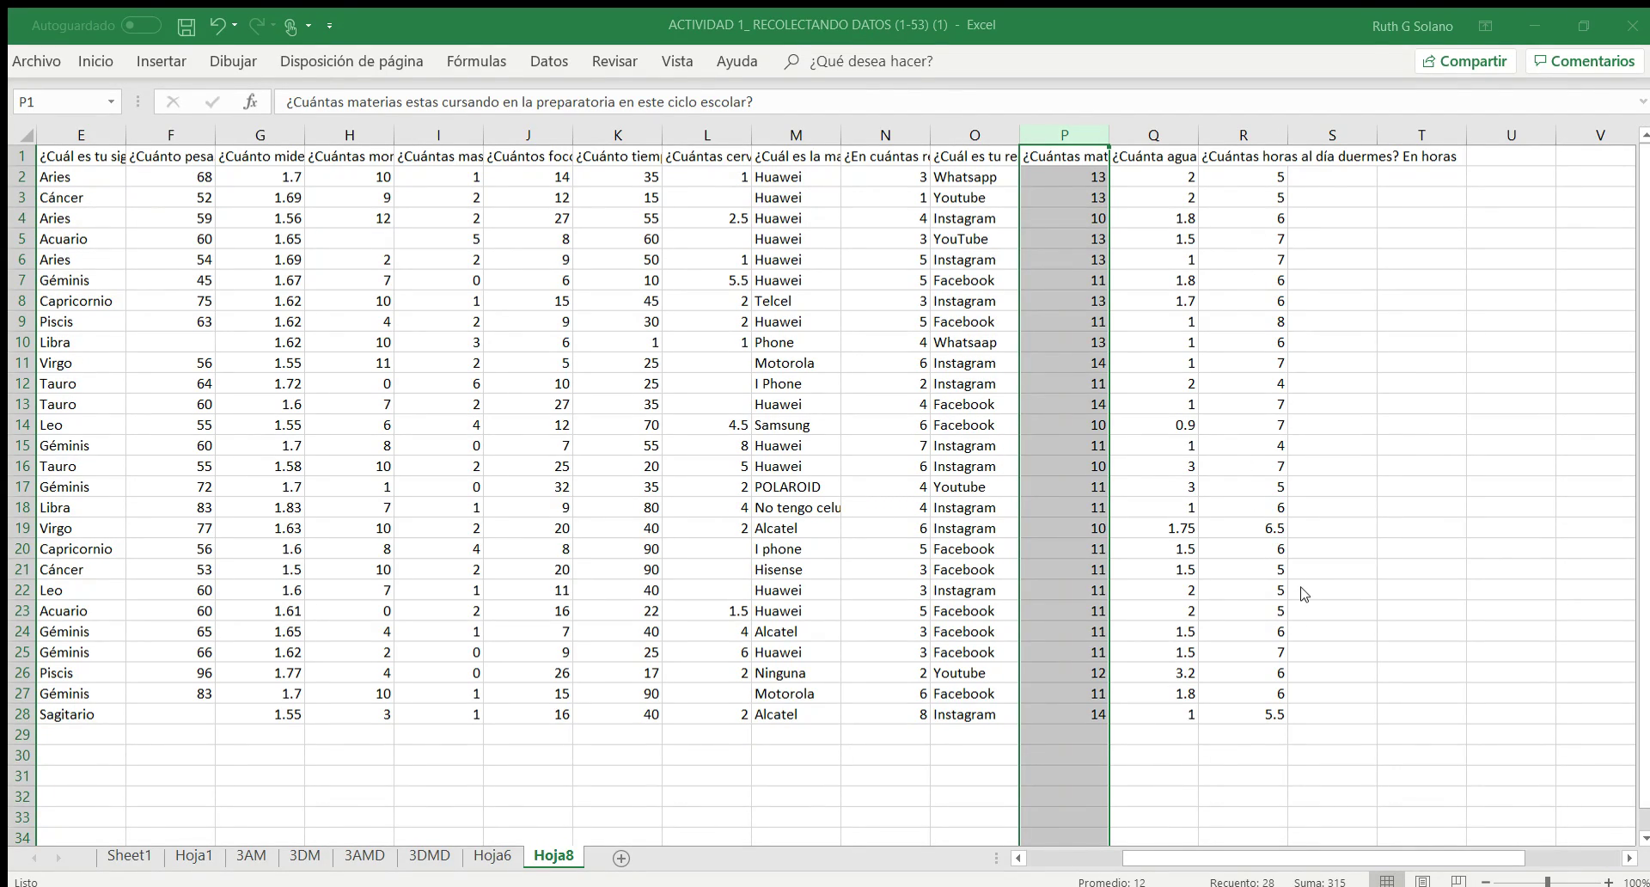
{"action": "left_click", "coordinate": [1150, 648]}
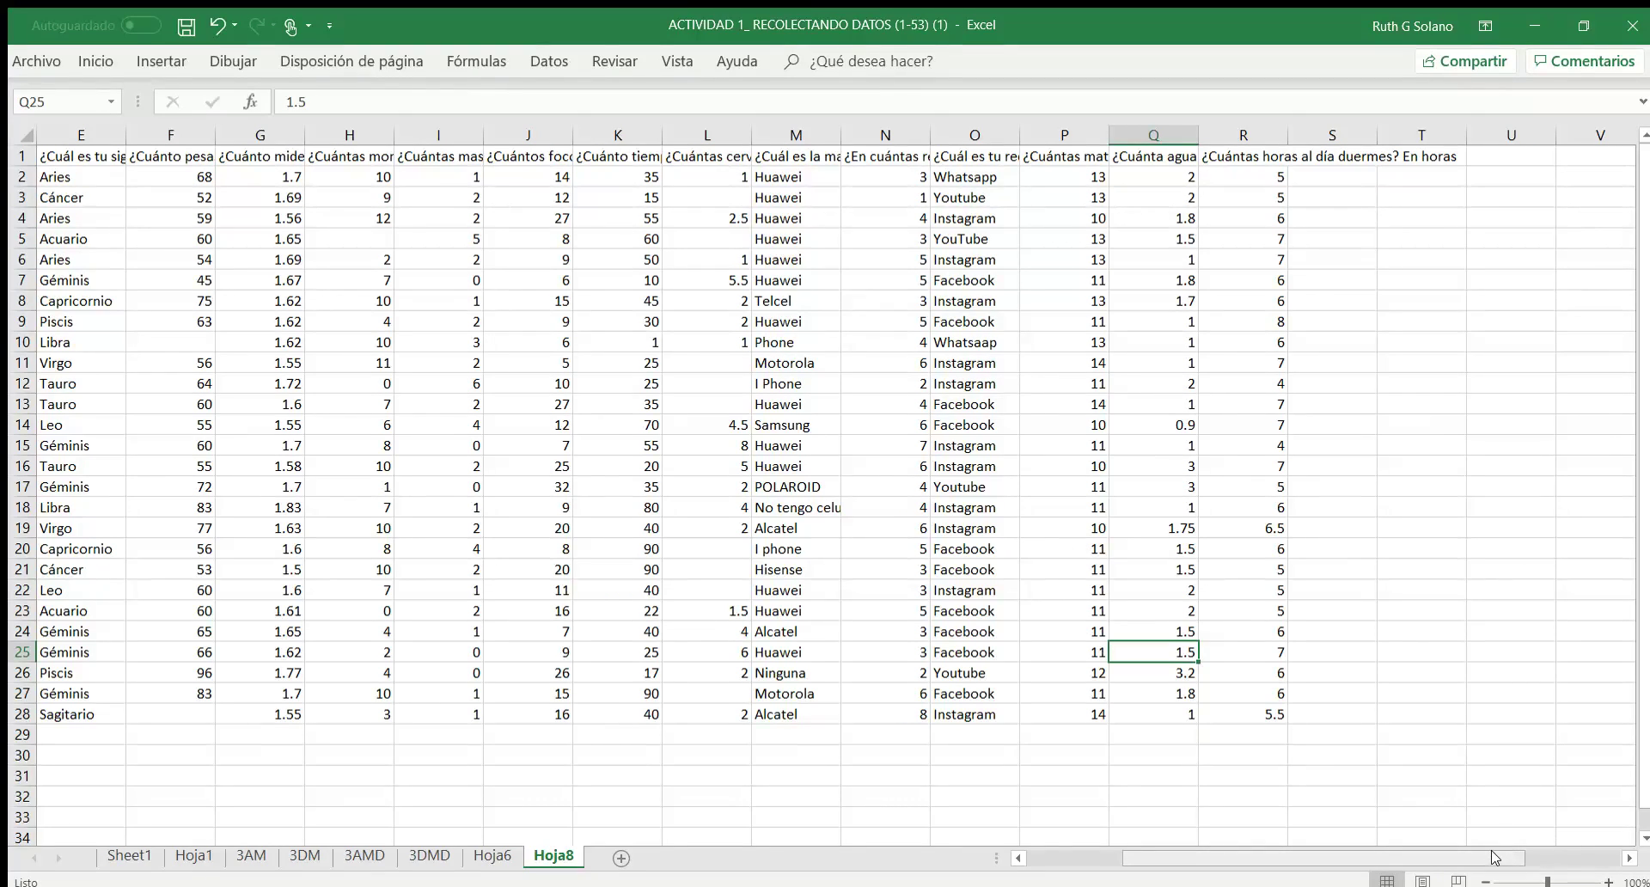
Select the continuous quantitative columns F, G, K, L, Q and R, format their numbers with two decimals, and deselect them.
{"action": "left_click_drag", "start_coordinate": [1496, 857], "coordinate": [1401, 857]}
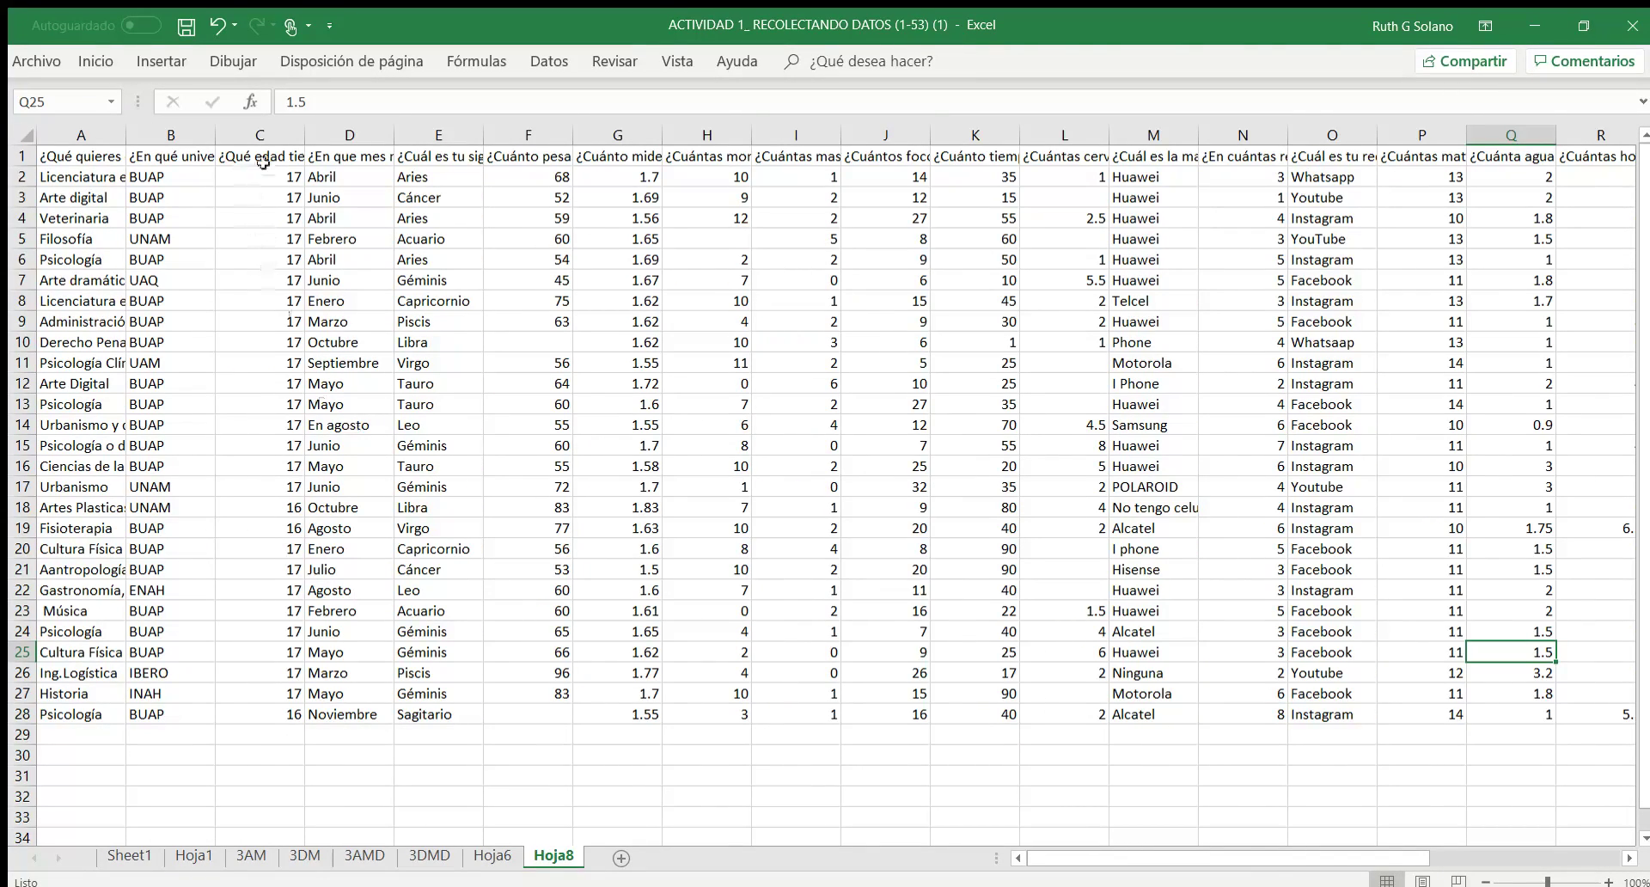
{"action": "left_click", "coordinate": [541, 152]}
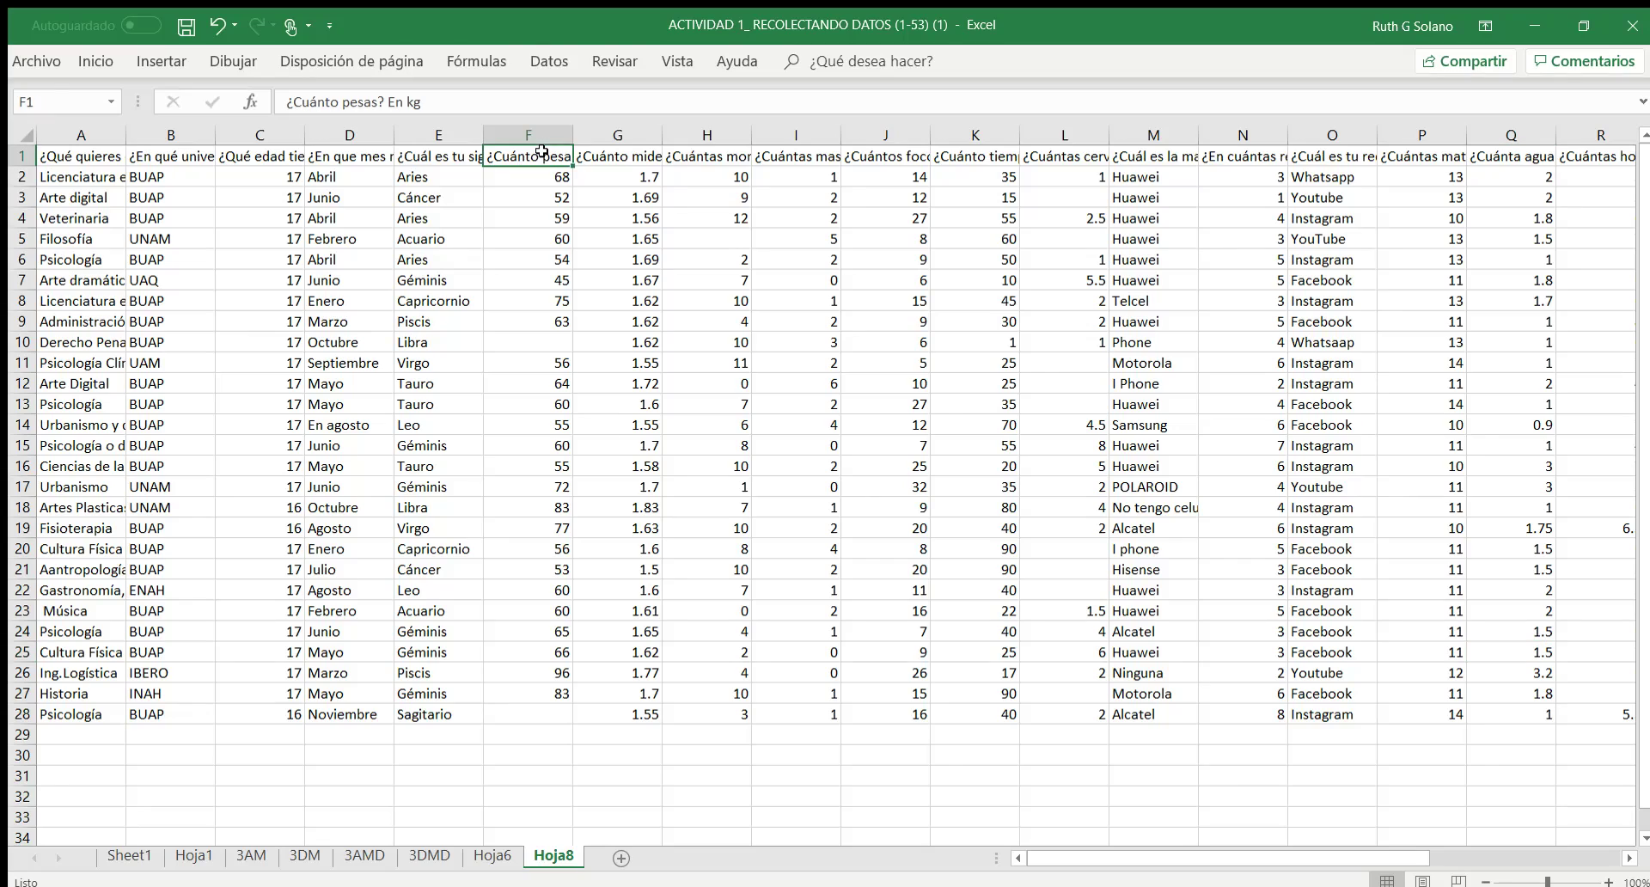
{"action": "left_click_drag", "start_coordinate": [550, 134], "coordinate": [550, 133]}
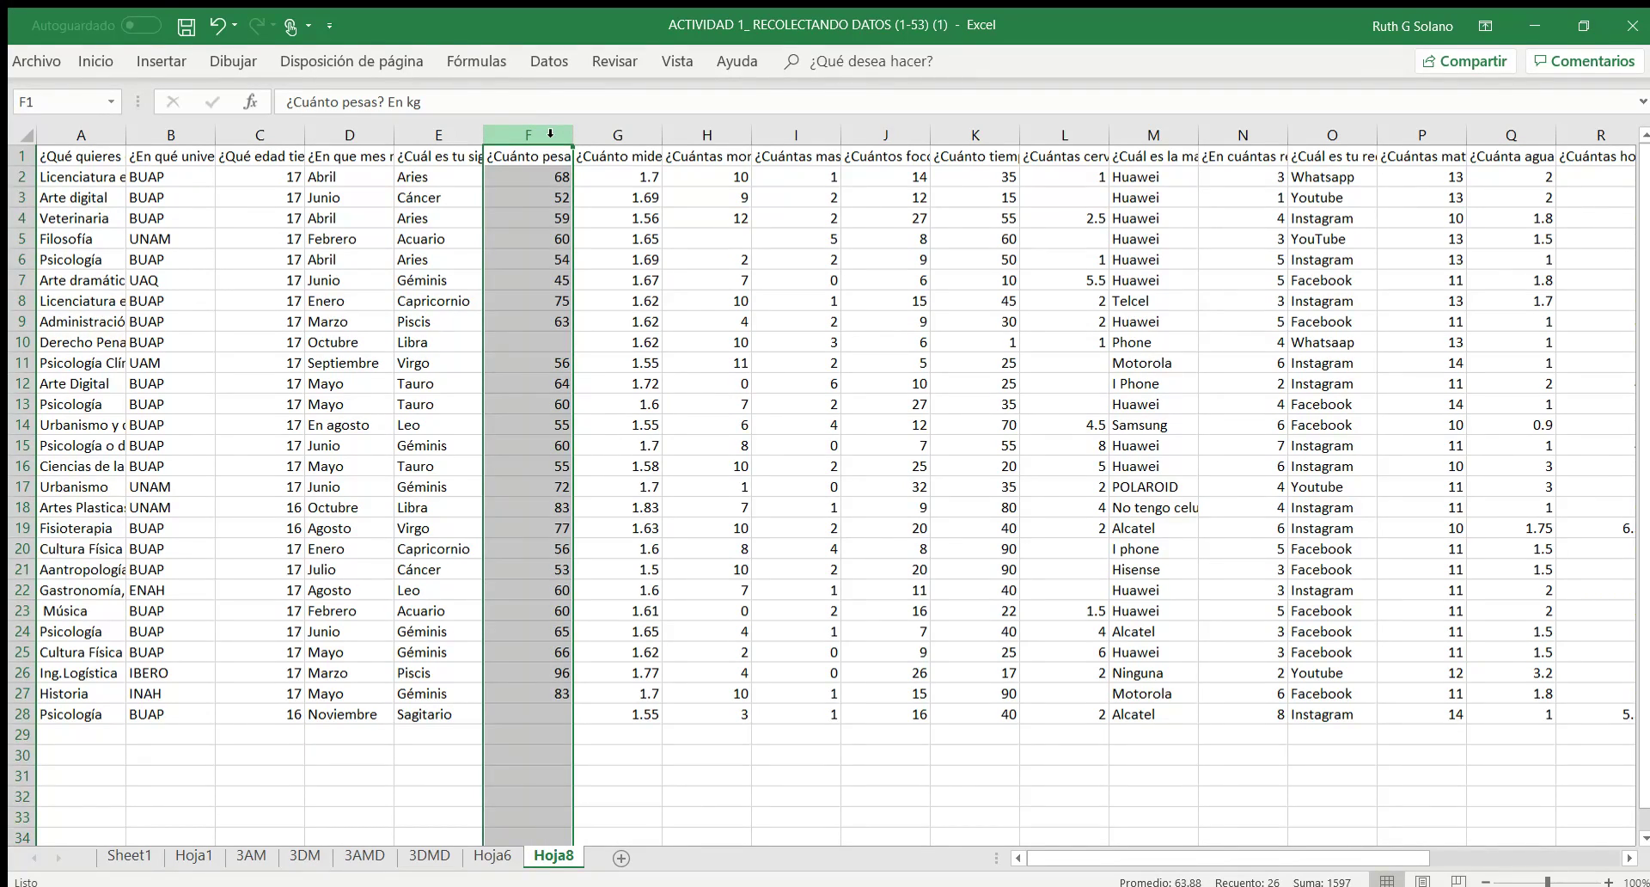
{"action": "left_click", "coordinate": [612, 137], "text": "ctrl"}
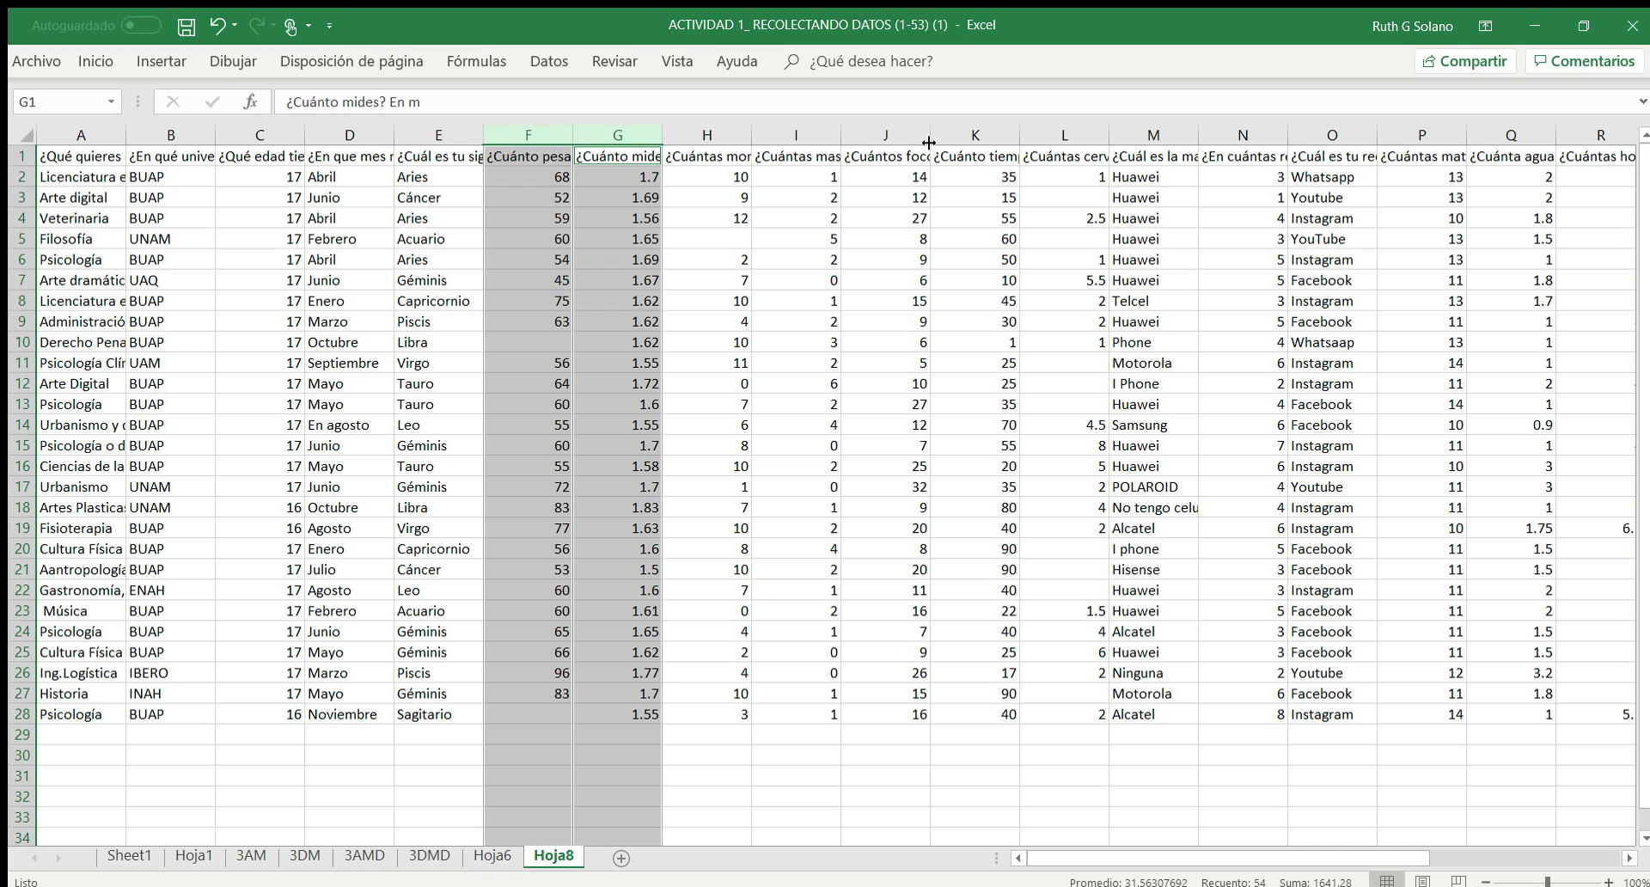
{"action": "left_click", "coordinate": [997, 138], "text": "ctrl"}
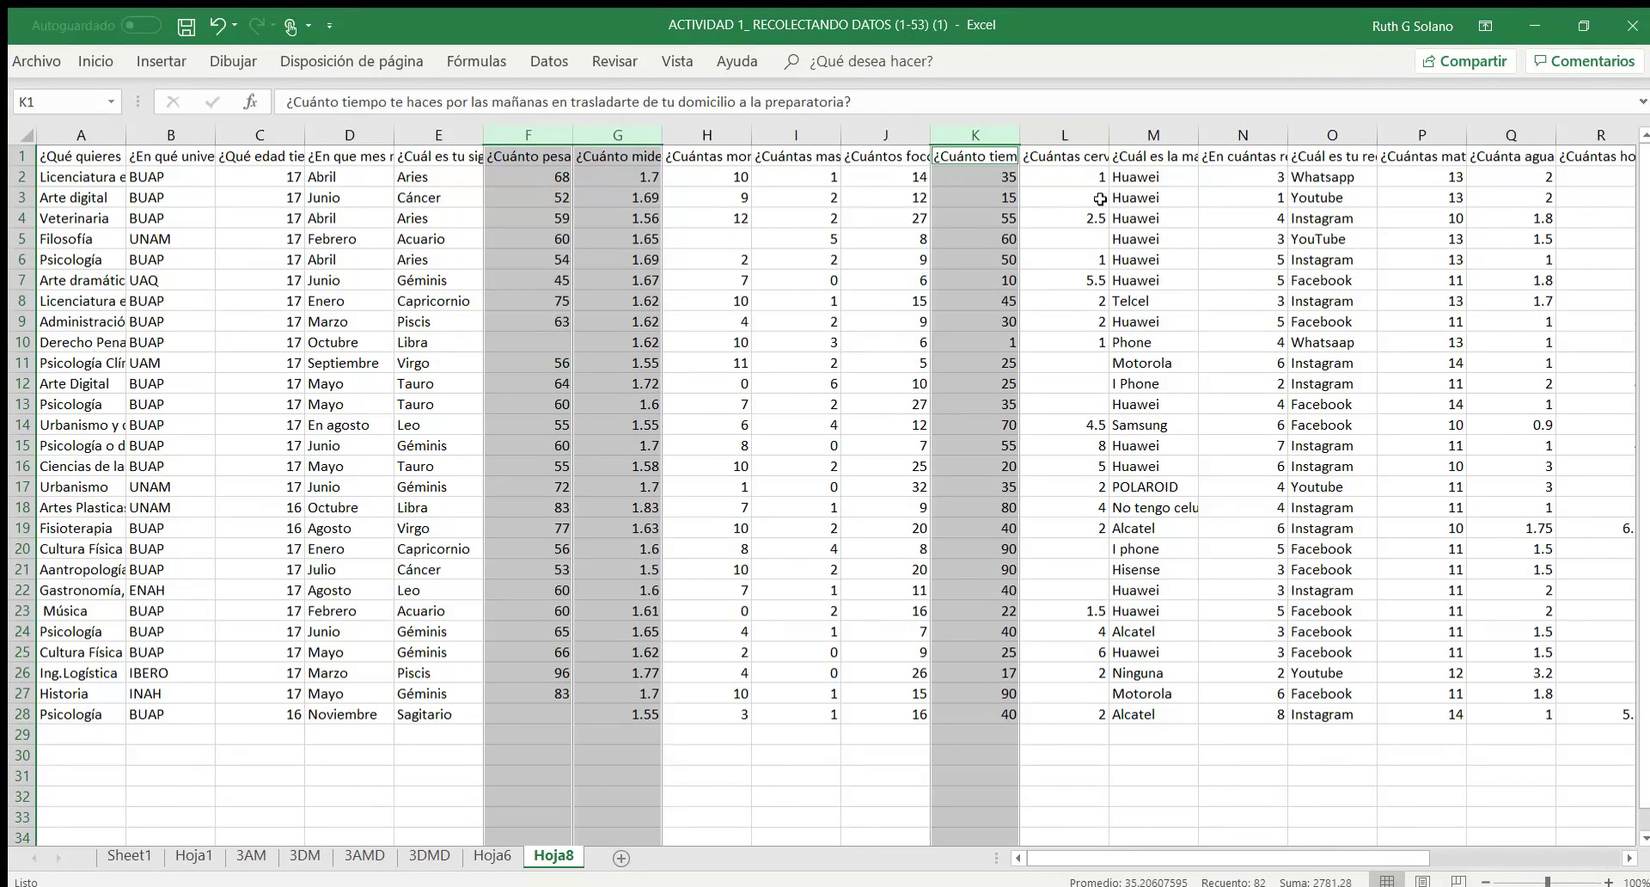
{"action": "left_click", "coordinate": [1087, 137], "text": "ctrl"}
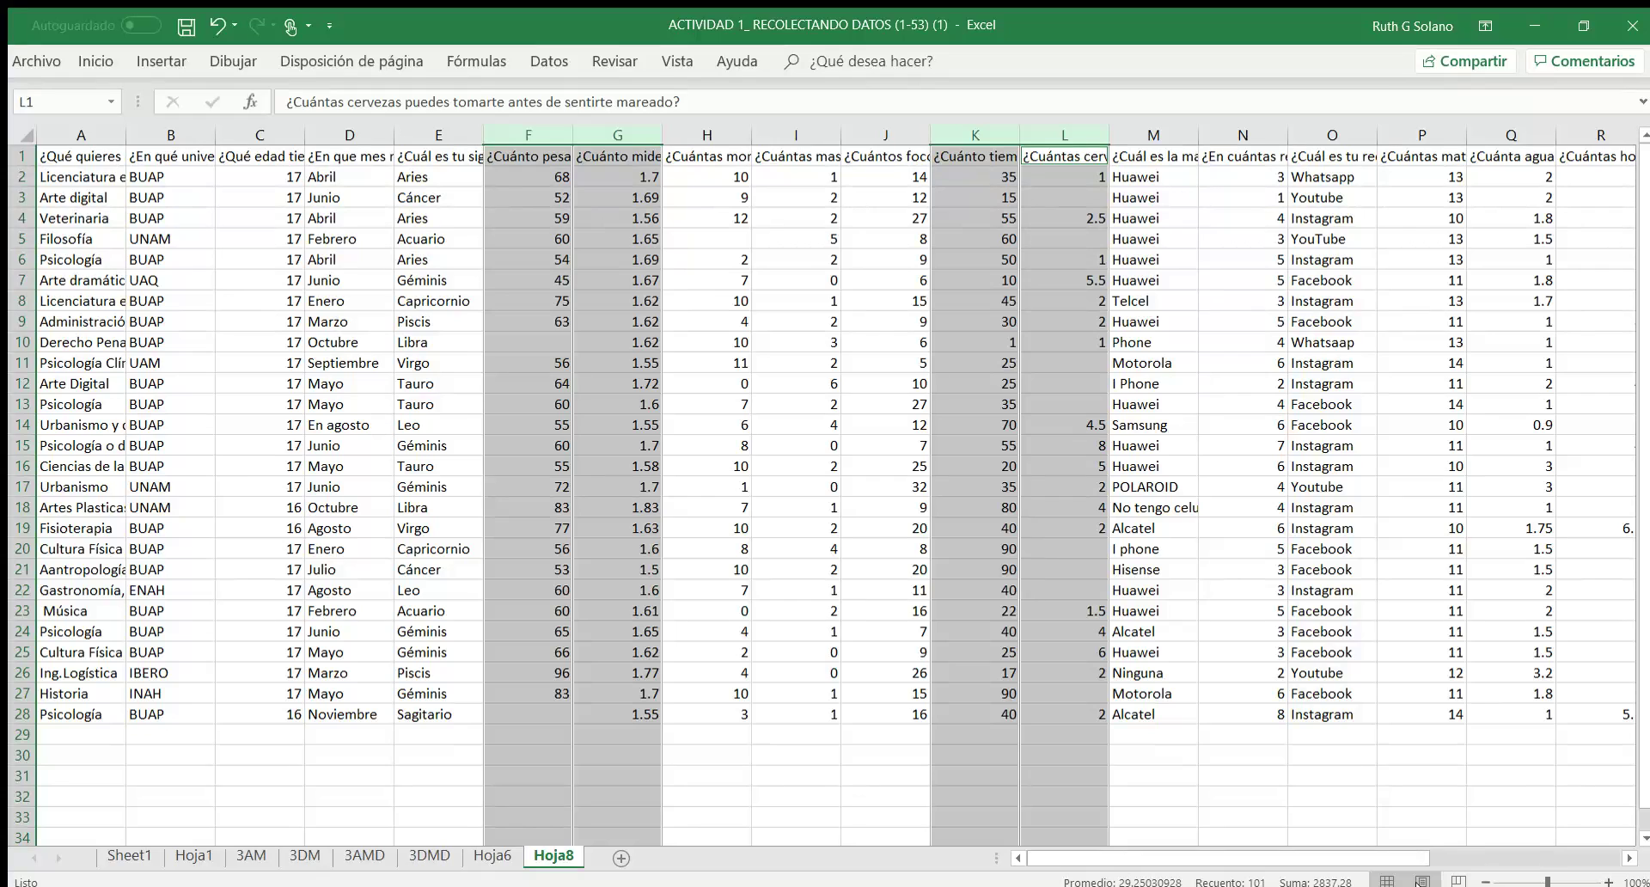
{"action": "left_click_drag", "start_coordinate": [1336, 858], "coordinate": [1477, 857]}
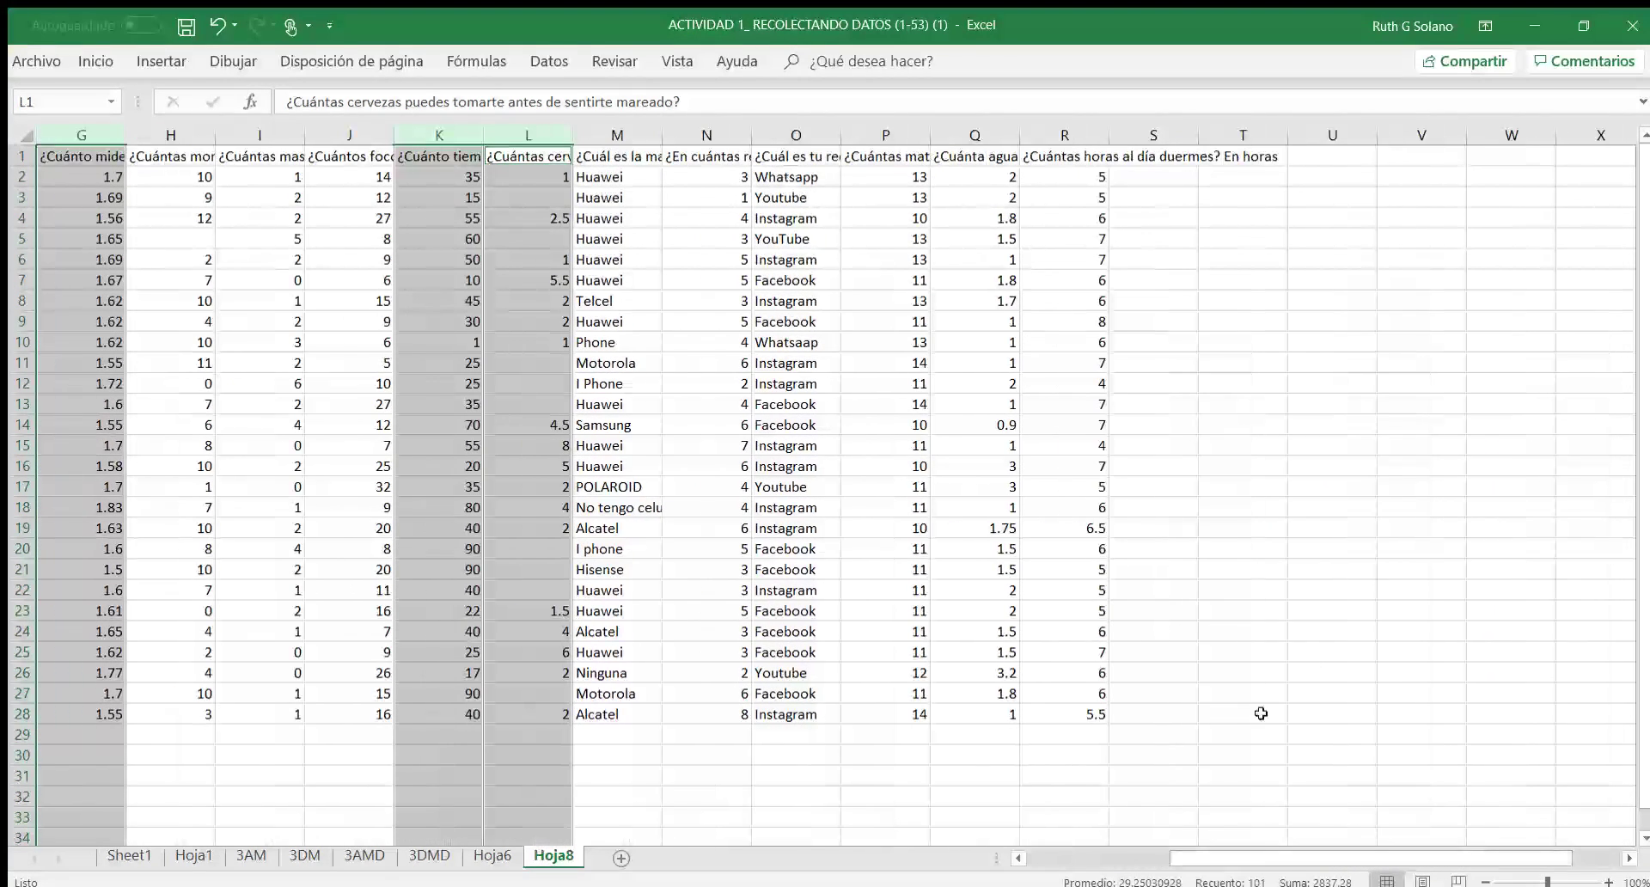
{"action": "left_click", "coordinate": [974, 135], "text": "ctrl"}
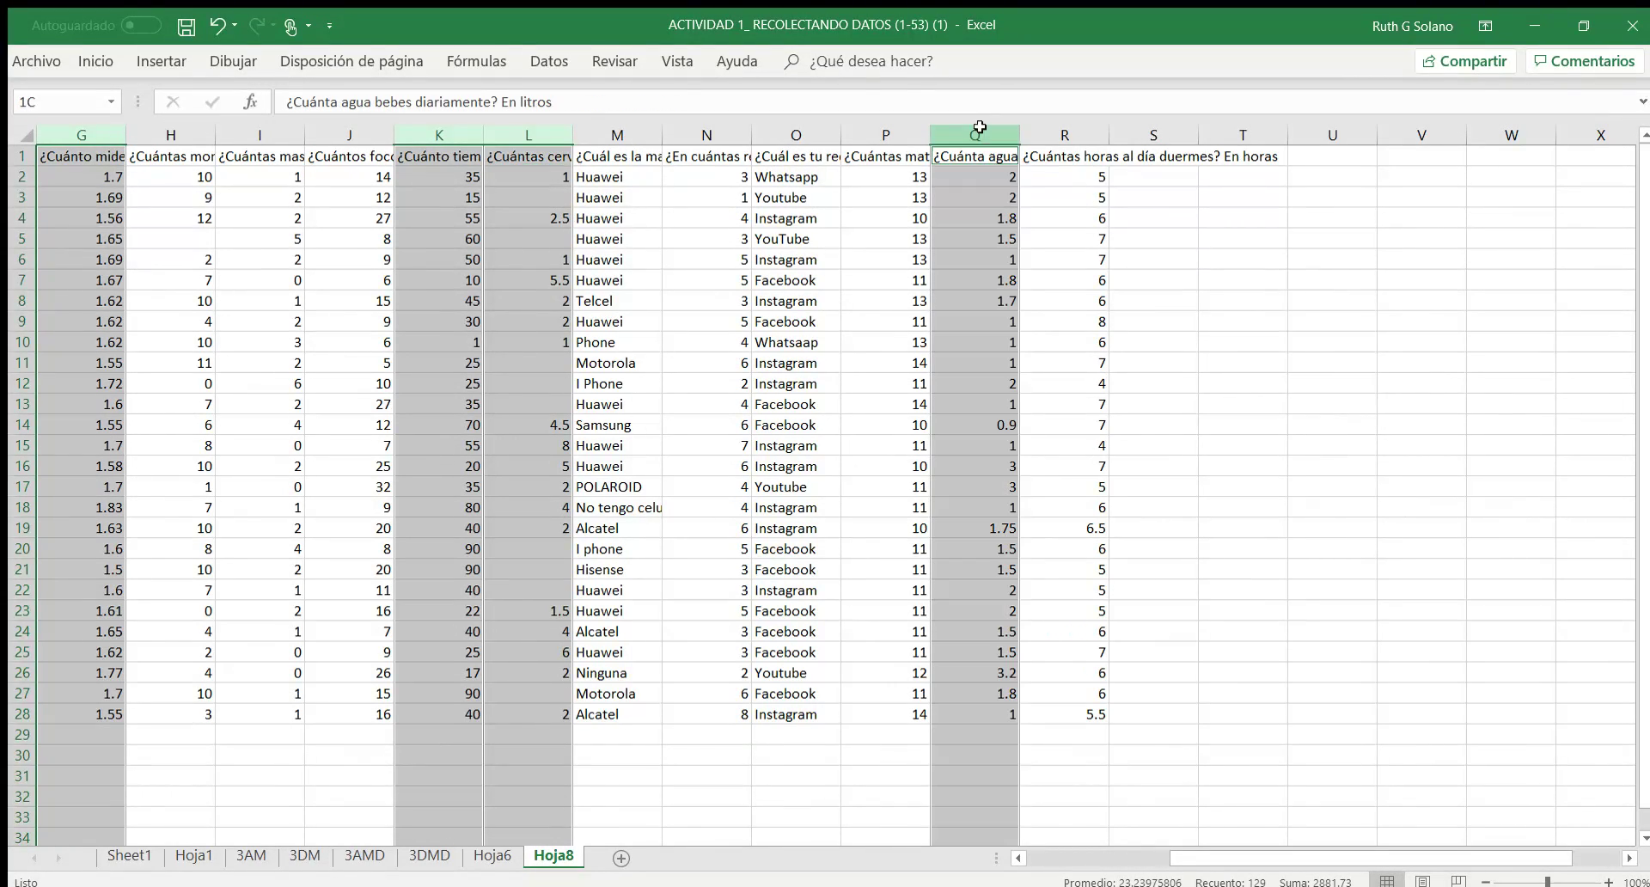
{"action": "left_click", "coordinate": [1082, 135], "text": "ctrl"}
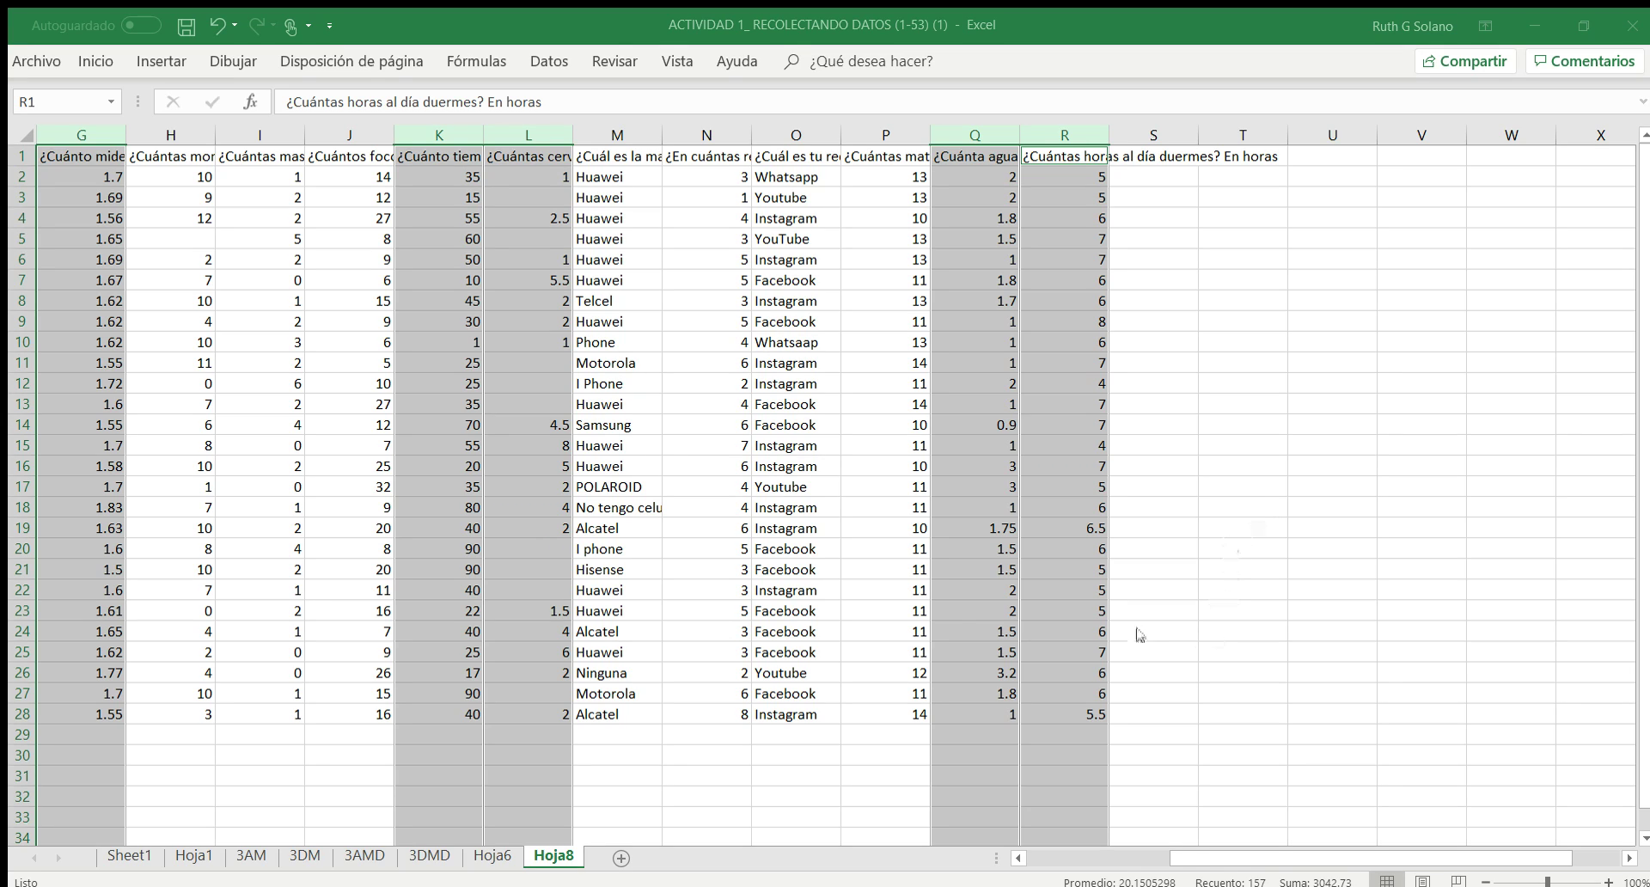
{"action": "left_click", "coordinate": [1341, 858]}
{"action": "left_click", "coordinate": [1261, 697]}
Return to cell A1 of the Hoja8 table.
{"action": "key", "text": "Left"}
{"action": "key", "text": "Left"}
{"action": "key", "text": "Left"}
{"action": "key", "text": "Left"}
{"action": "key", "text": "Left"}
{"action": "key", "text": "Left"}
{"action": "key", "text": "Left"}
{"action": "key", "text": "Left"}
{"action": "key", "text": "Left"}
{"action": "key", "text": "Left"}
{"action": "key", "text": "Left"}
{"action": "key", "text": "Left"}
{"action": "key", "text": "Left"}
{"action": "key", "text": "Left"}
{"action": "key", "text": "Left"}
{"action": "key", "text": "Left"}
{"action": "key", "text": "Left"}
{"action": "key", "text": "Left"}
{"action": "key", "text": "Left"}
{"action": "key", "text": "Up"}
{"action": "key", "text": "Up"}
{"action": "key", "text": "Up"}
{"action": "key", "text": "Up"}
{"action": "key", "text": "Up"}
{"action": "key", "text": "Up"}
{"action": "key", "text": "Up"}
{"action": "key", "text": "Up"}
{"action": "key", "text": "Up"}
{"action": "key", "text": "Up"}
{"action": "key", "text": "Up"}
{"action": "key", "text": "Up"}
{"action": "key", "text": "Up"}
{"action": "key", "text": "Up"}
{"action": "key", "text": "Up"}
{"action": "key", "text": "Up"}
{"action": "key", "text": "Up"}
{"action": "key", "text": "Up"}
{"action": "key", "text": "Up"}
{"action": "key", "text": "Up"}
{"action": "key", "text": "Up"}
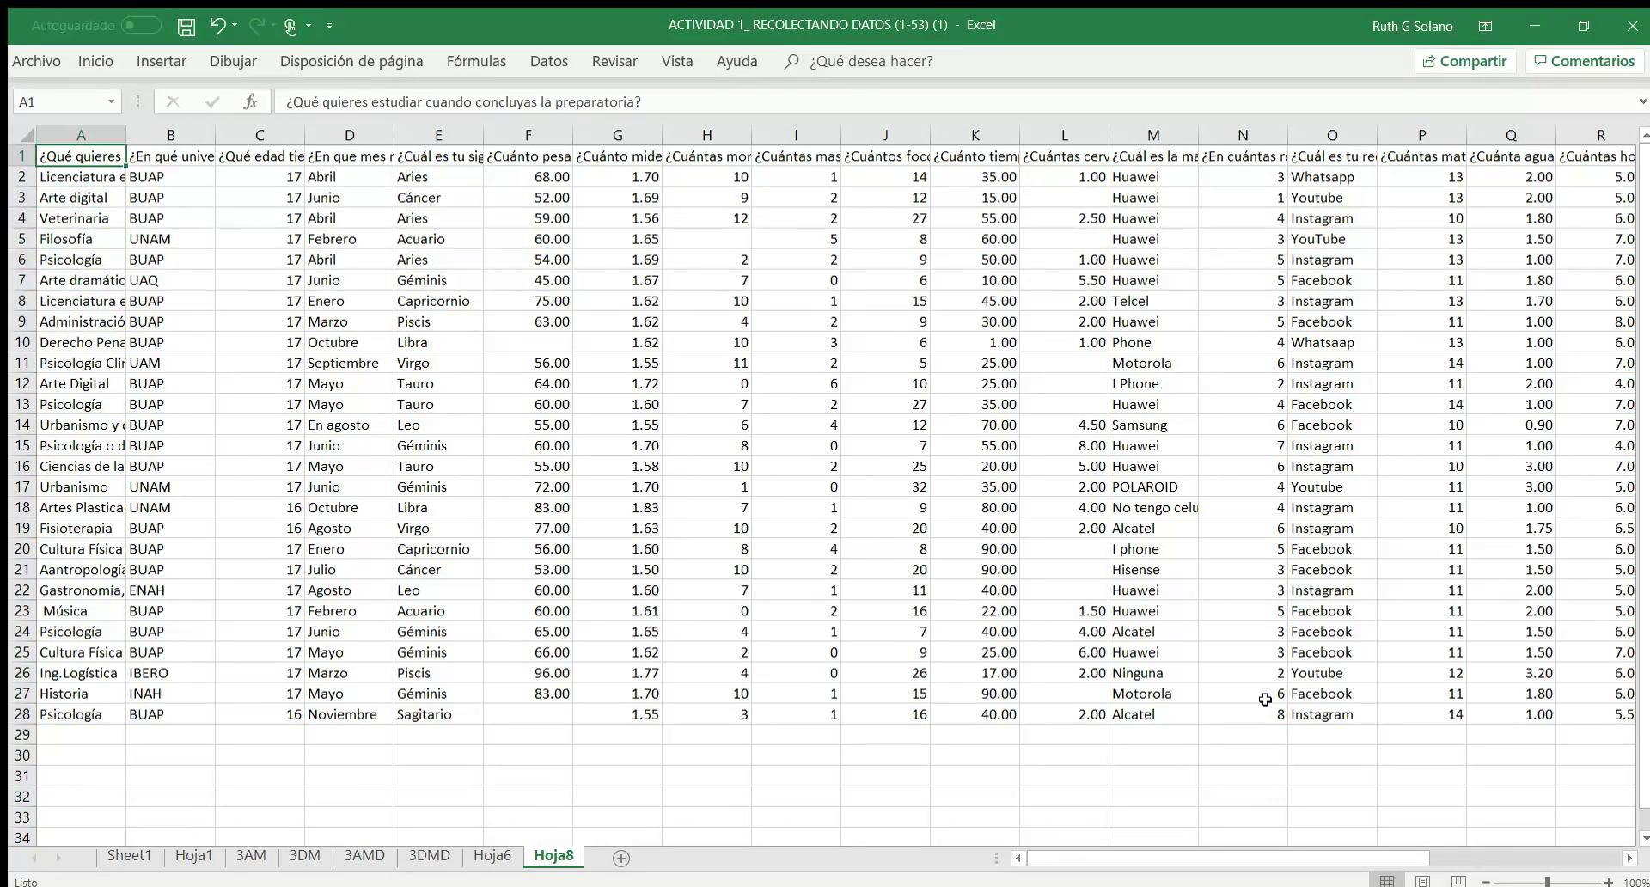
Examine the survey questions across the header row of Hoja8, from column A onward.
{"action": "key", "text": "Right"}
{"action": "key", "text": "Right"}
{"action": "key", "text": "Right"}
{"action": "key", "text": "Right"}
{"action": "key", "text": "Right"}
{"action": "key", "text": "Right"}
{"action": "key", "text": "Right"}
{"action": "key", "text": "Right"}
{"action": "key", "text": "Right"}
{"action": "key", "text": "Right"}
{"action": "key", "text": "Right"}
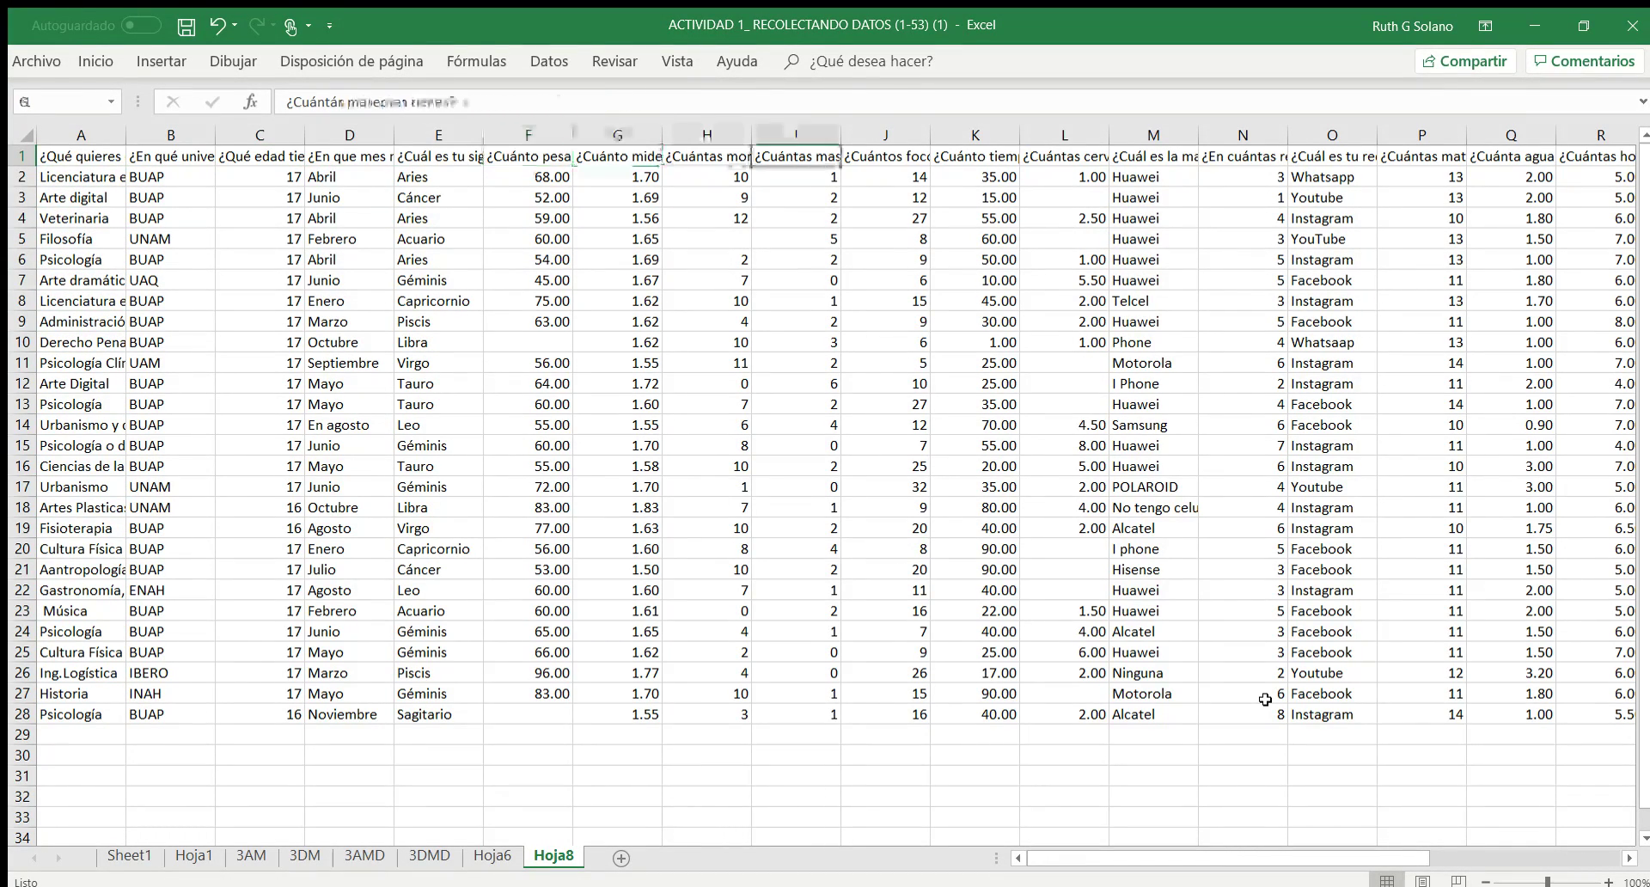
{"action": "key", "text": "Right"}
{"action": "key", "text": "Right"}
{"action": "key", "text": "Right"}
{"action": "key", "text": "Right"}
{"action": "key", "text": "Right"}
{"action": "key", "text": "Right"}
{"action": "key", "text": "Right"}
{"action": "key", "text": "Right"}
{"action": "key", "text": "Right"}
Go to A2 and examine the first respondent's cleaned answers from column A through column G.
{"action": "key", "text": "Down"}
{"action": "key", "text": "Left"}
{"action": "key", "text": "Left"}
{"action": "key", "text": "Left"}
{"action": "key", "text": "Left"}
{"action": "key", "text": "Left"}
{"action": "key", "text": "Left"}
{"action": "key", "text": "Left"}
{"action": "key", "text": "Left"}
{"action": "key", "text": "Left"}
{"action": "key", "text": "Left"}
{"action": "key", "text": "Left"}
{"action": "key", "text": "Left"}
{"action": "key", "text": "Left"}
{"action": "key", "text": "Left"}
{"action": "key", "text": "Left"}
{"action": "key", "text": "Left"}
{"action": "key", "text": "Left"}
{"action": "key", "text": "Left"}
{"action": "key", "text": "Left"}
{"action": "key", "text": "Left"}
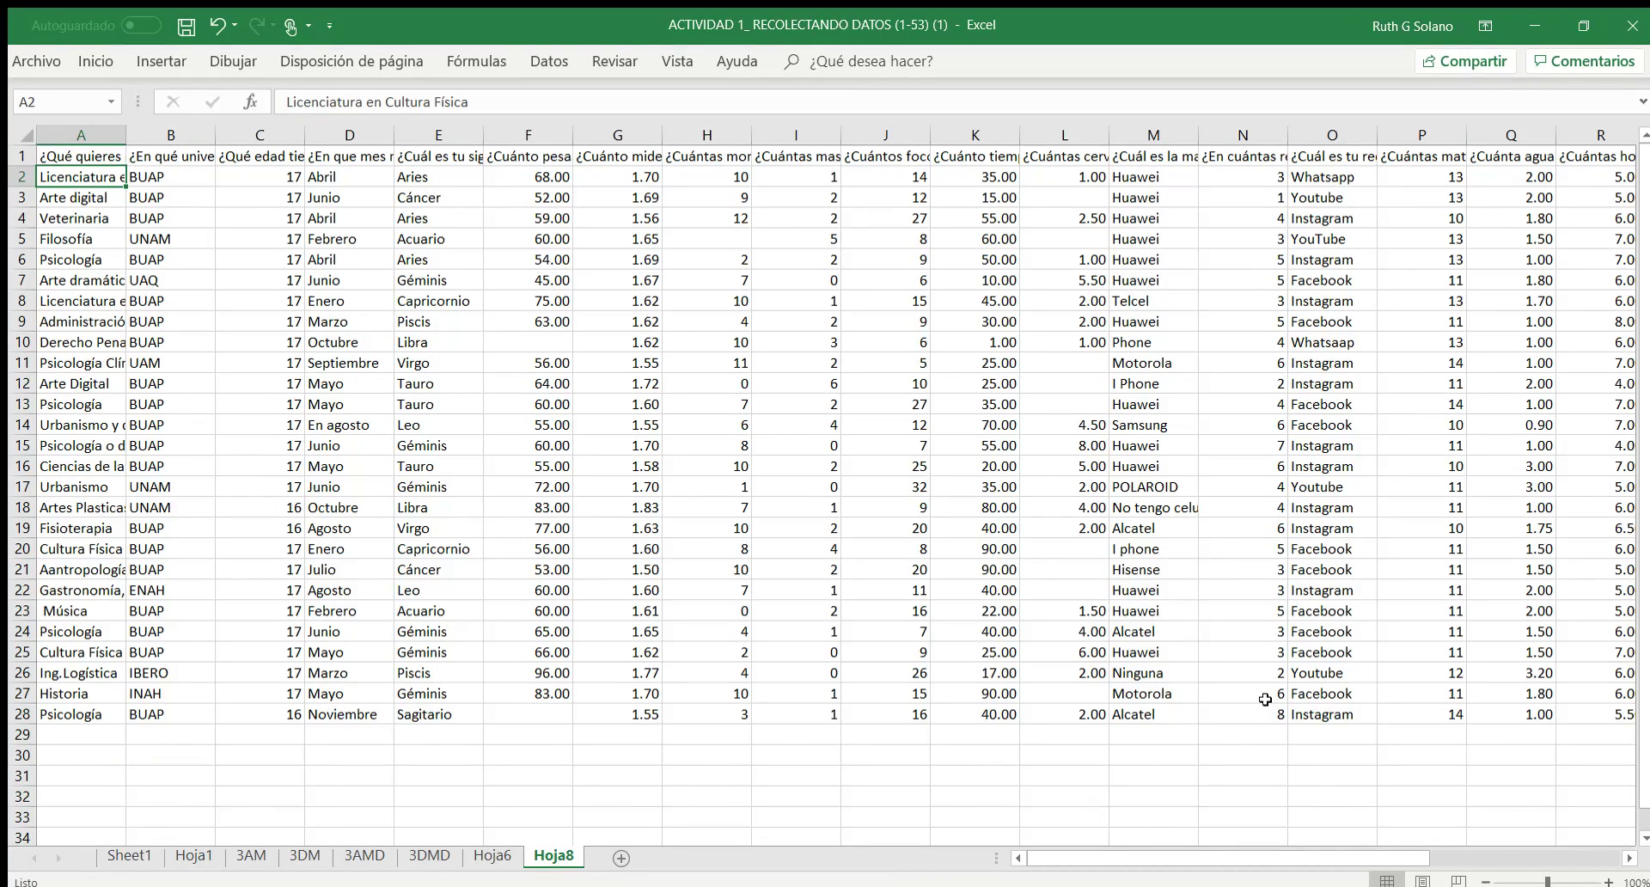
{"action": "key", "text": "Right"}
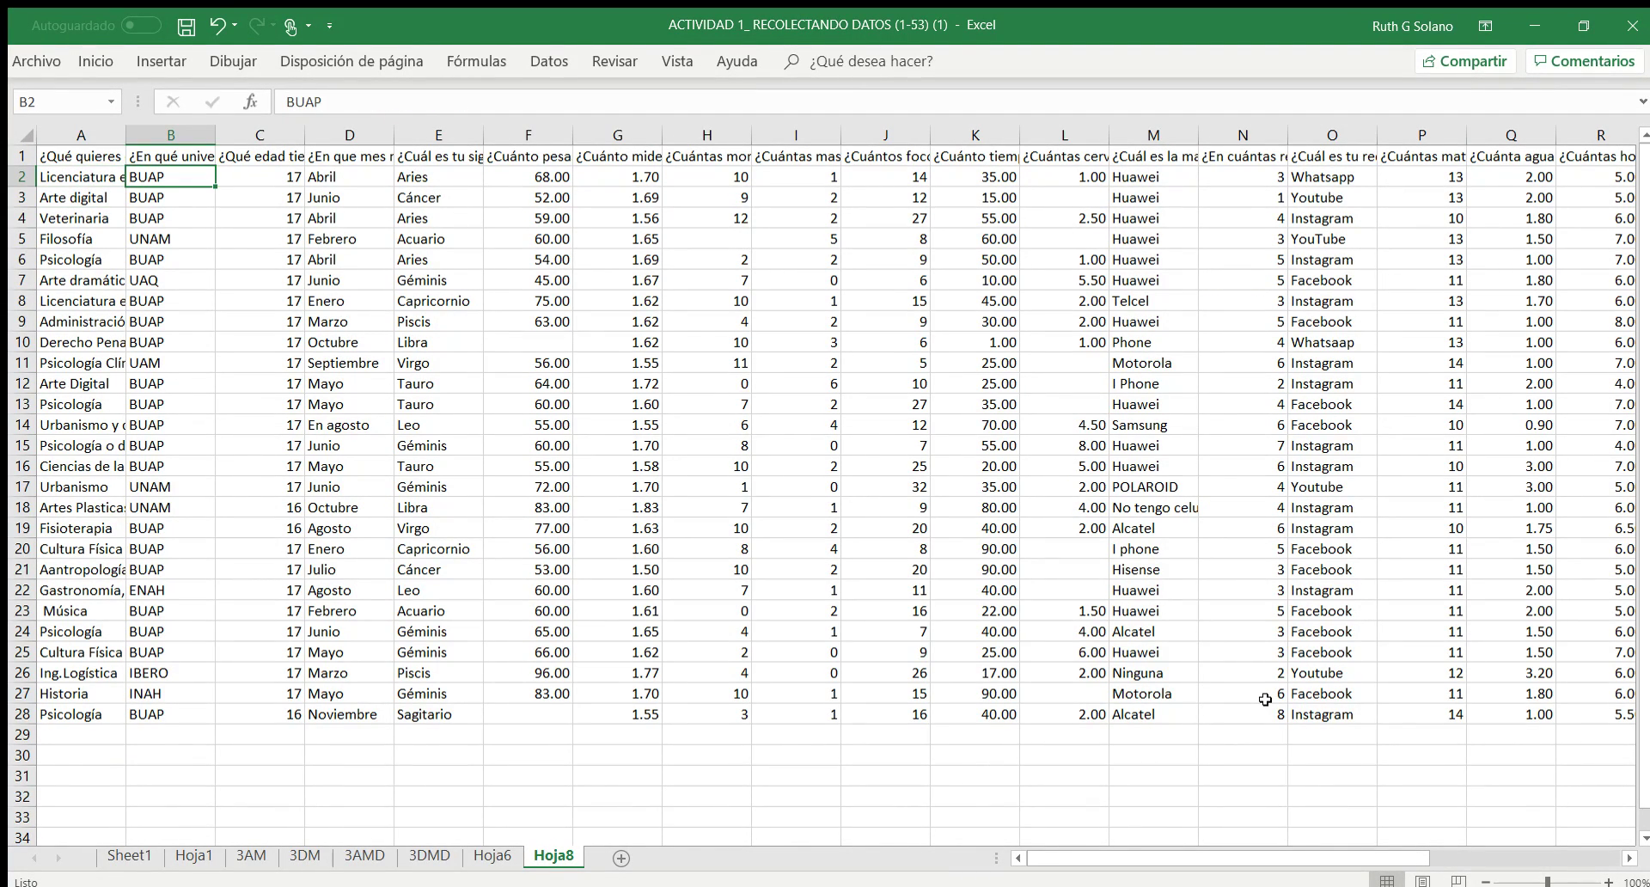
{"action": "key", "text": "Right"}
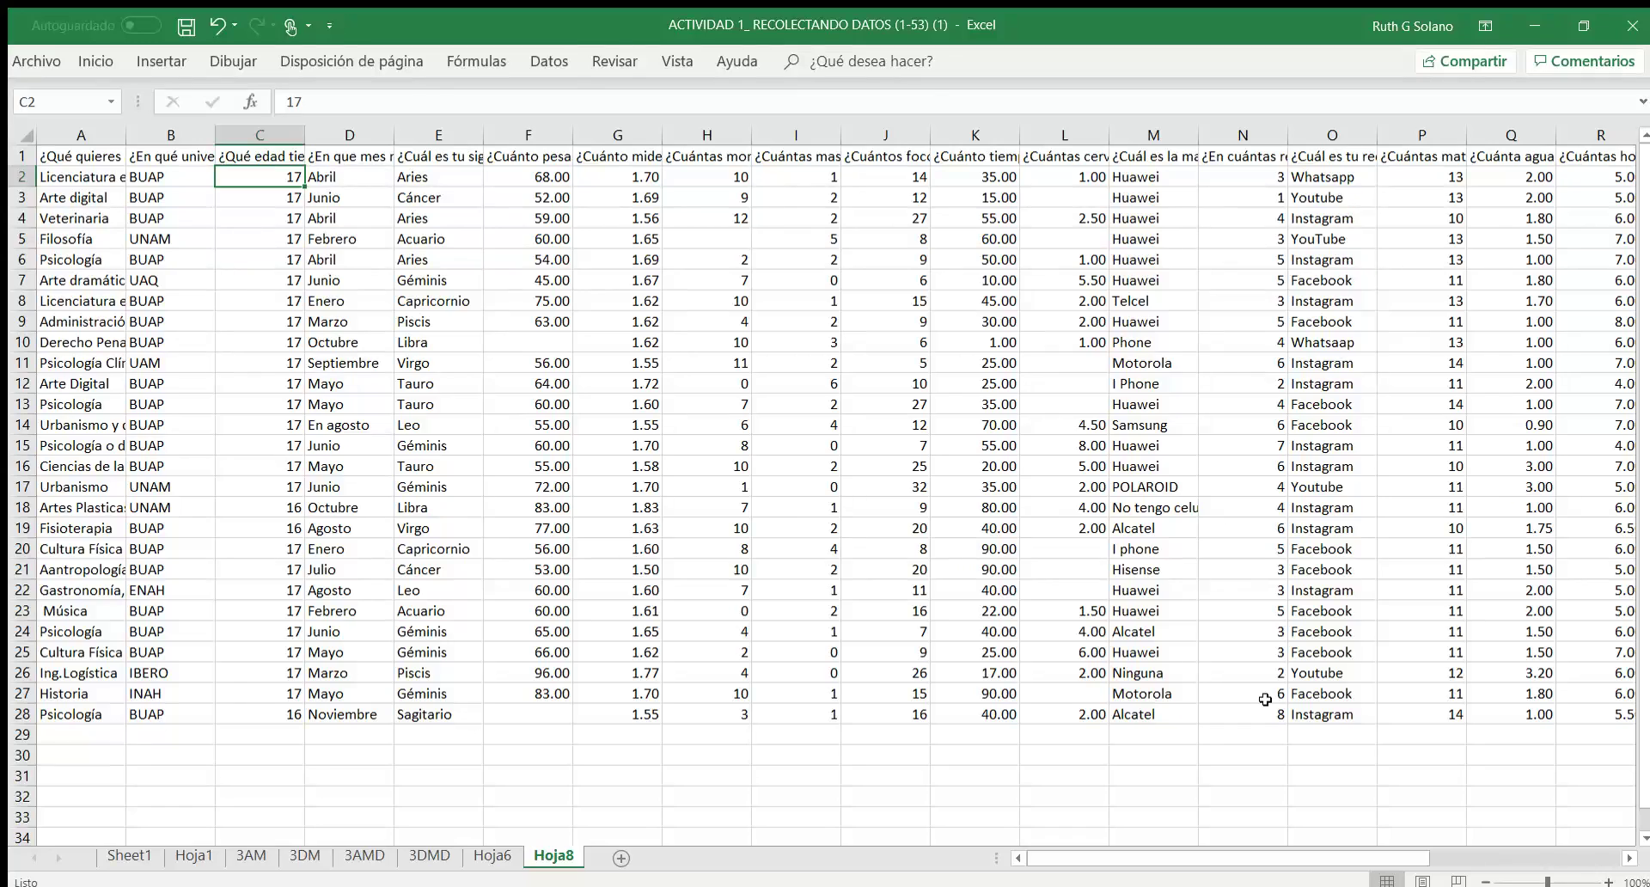
{"action": "key", "text": "Right"}
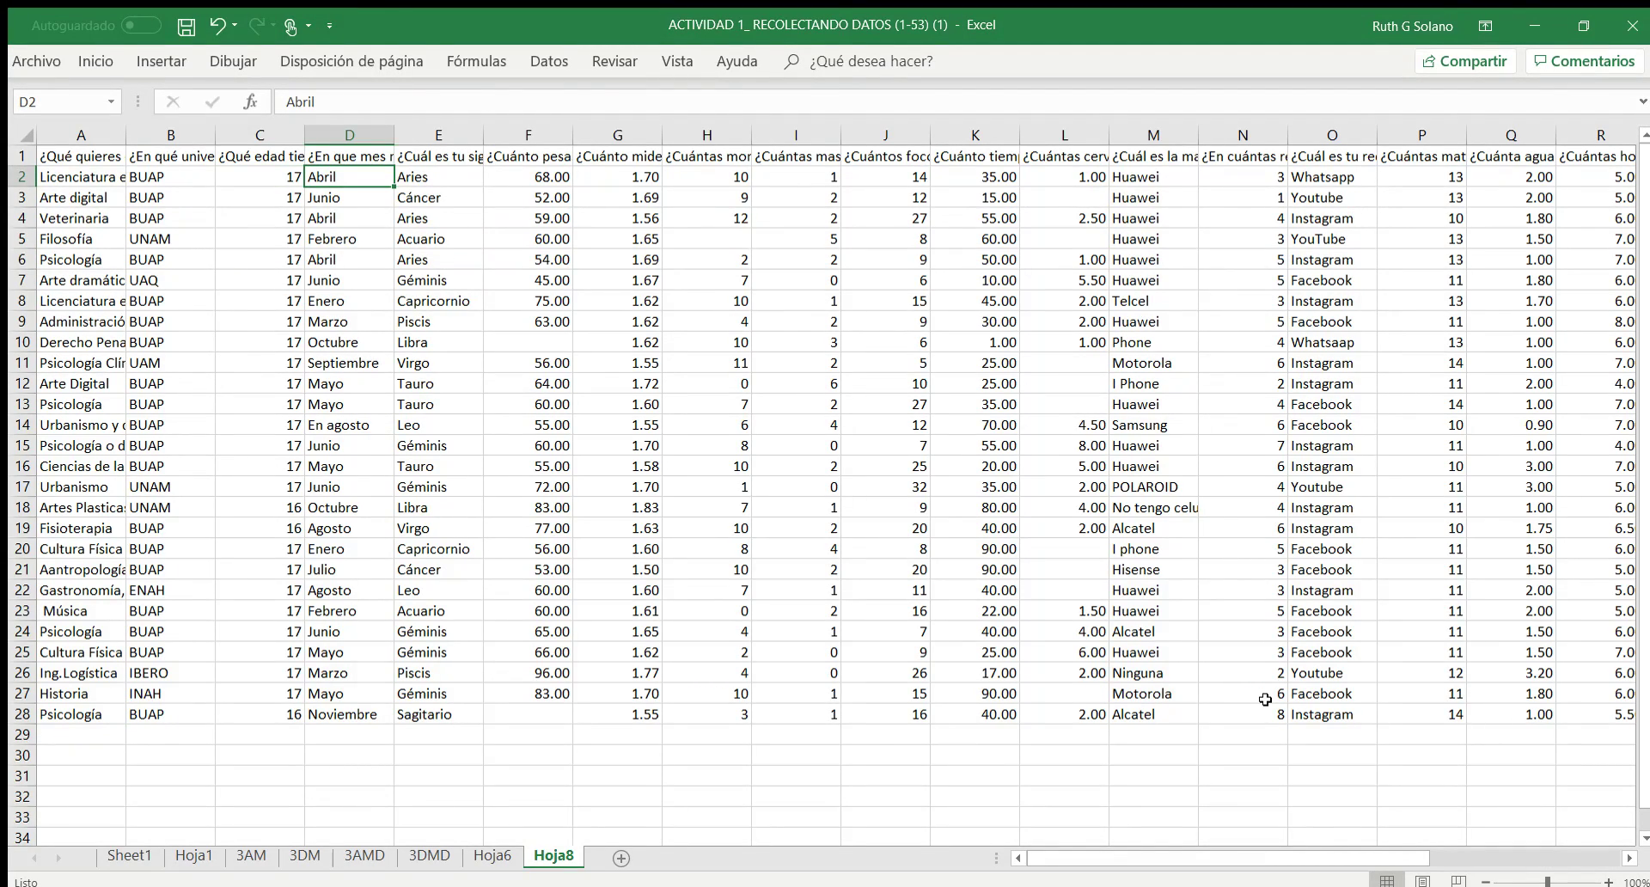
{"action": "key", "text": "Right"}
{"action": "key", "text": "Right"}
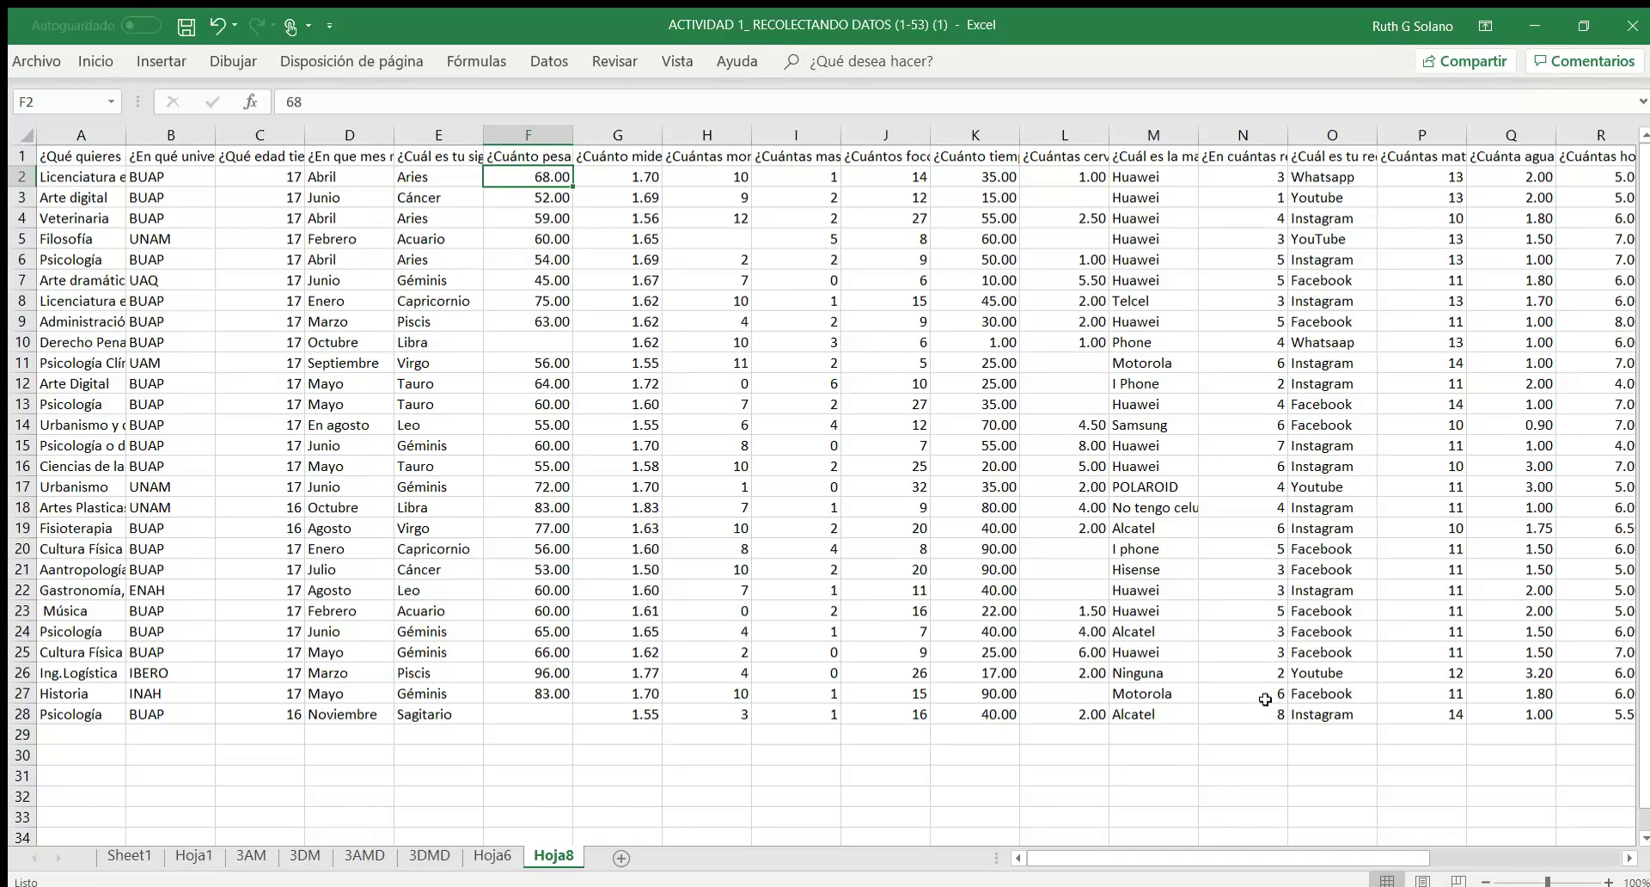
{"action": "key", "text": "Right"}
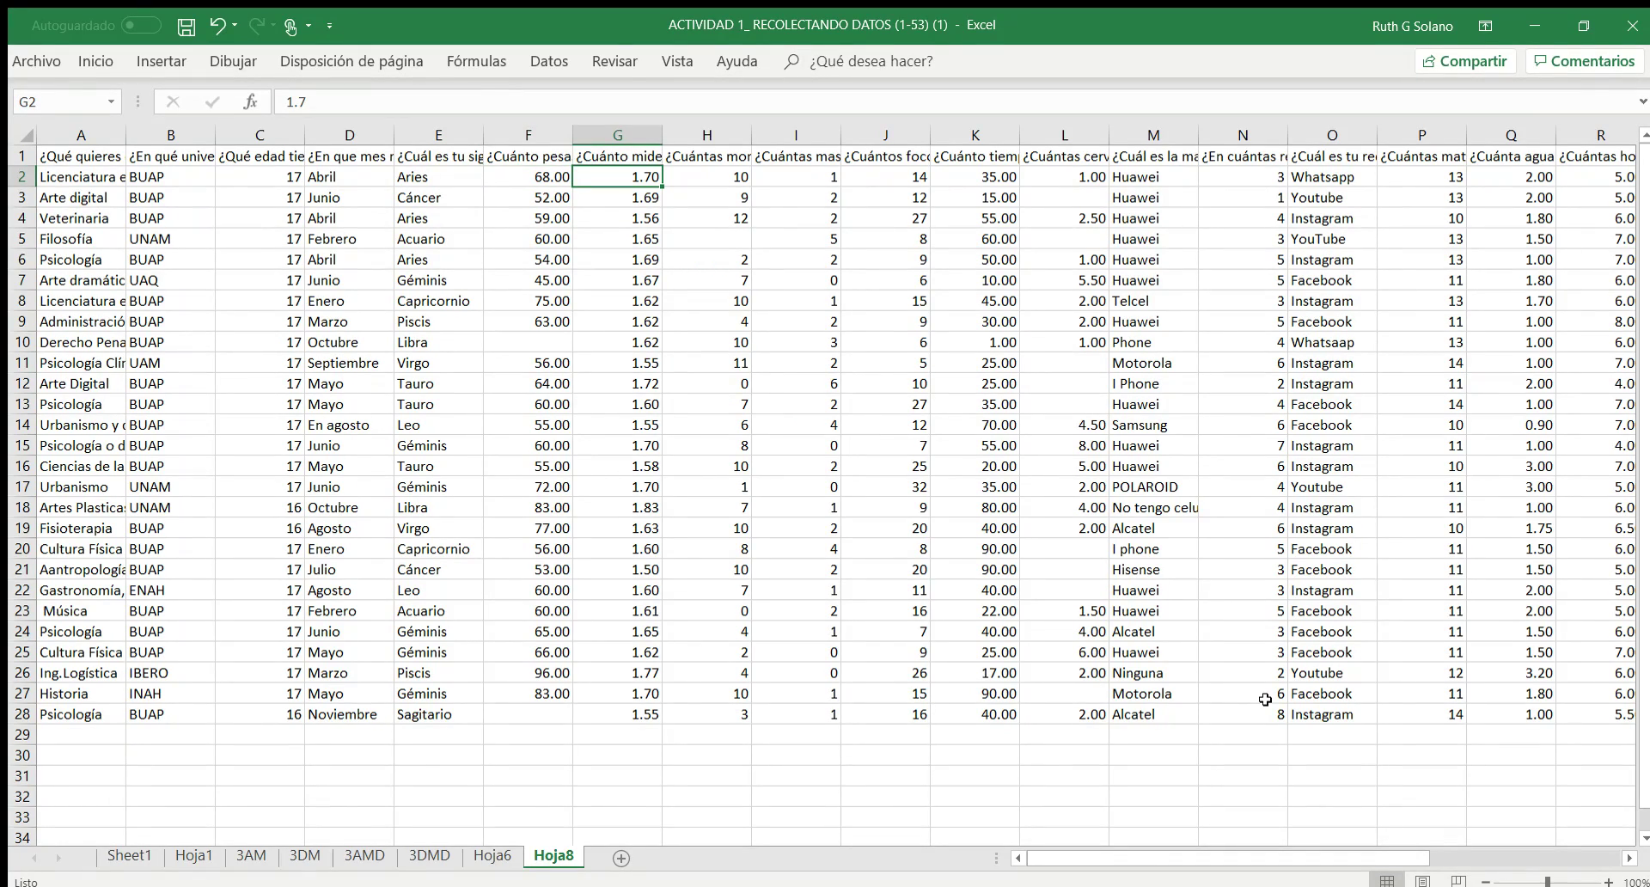
Go to A3, view the original answers on the 3AMD sheet for comparison, and return to Hoja8.
{"action": "key", "text": "Down"}
{"action": "key", "text": "Left"}
{"action": "key", "text": "Left"}
{"action": "key", "text": "Left"}
{"action": "key", "text": "Left"}
{"action": "key", "text": "Left"}
{"action": "key", "text": "Left"}
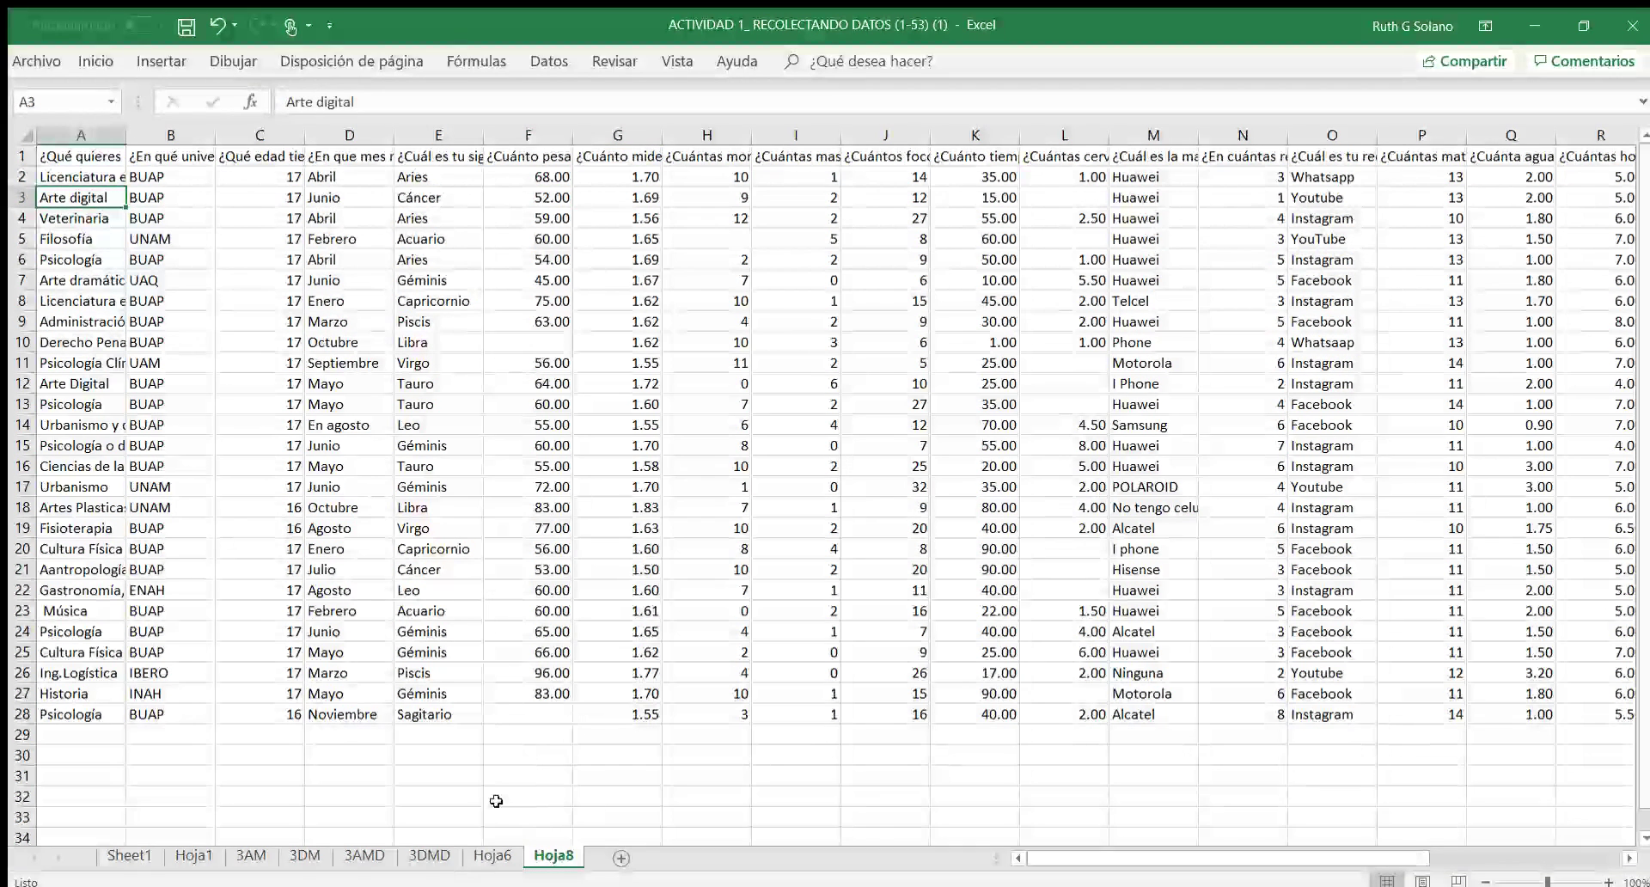
{"action": "left_click", "coordinate": [365, 854]}
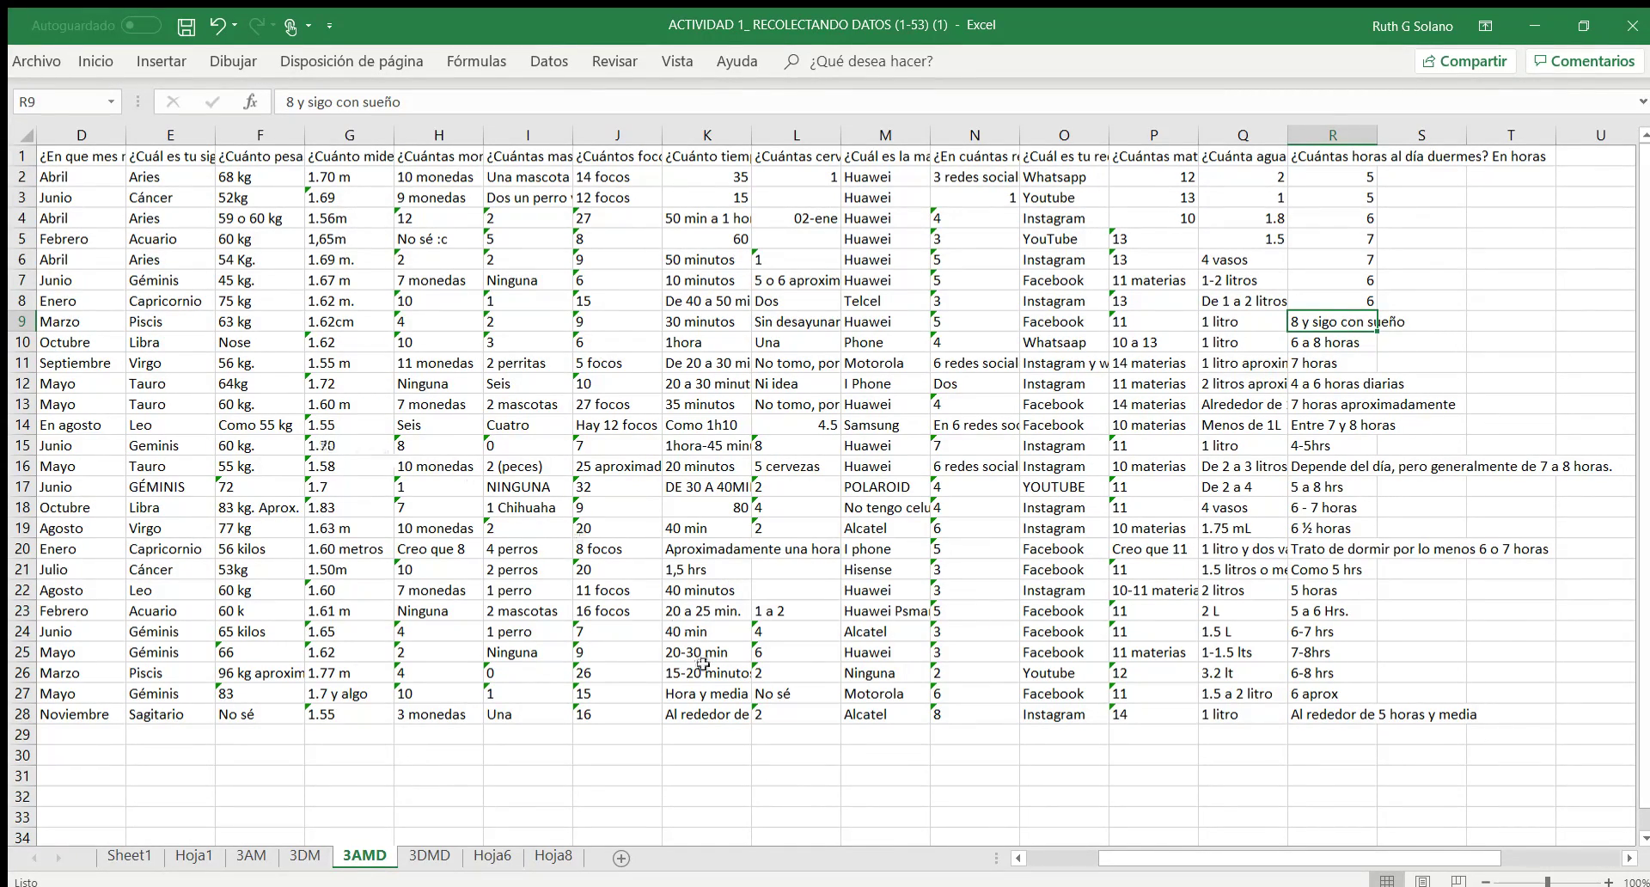
{"action": "left_click", "coordinate": [554, 855]}
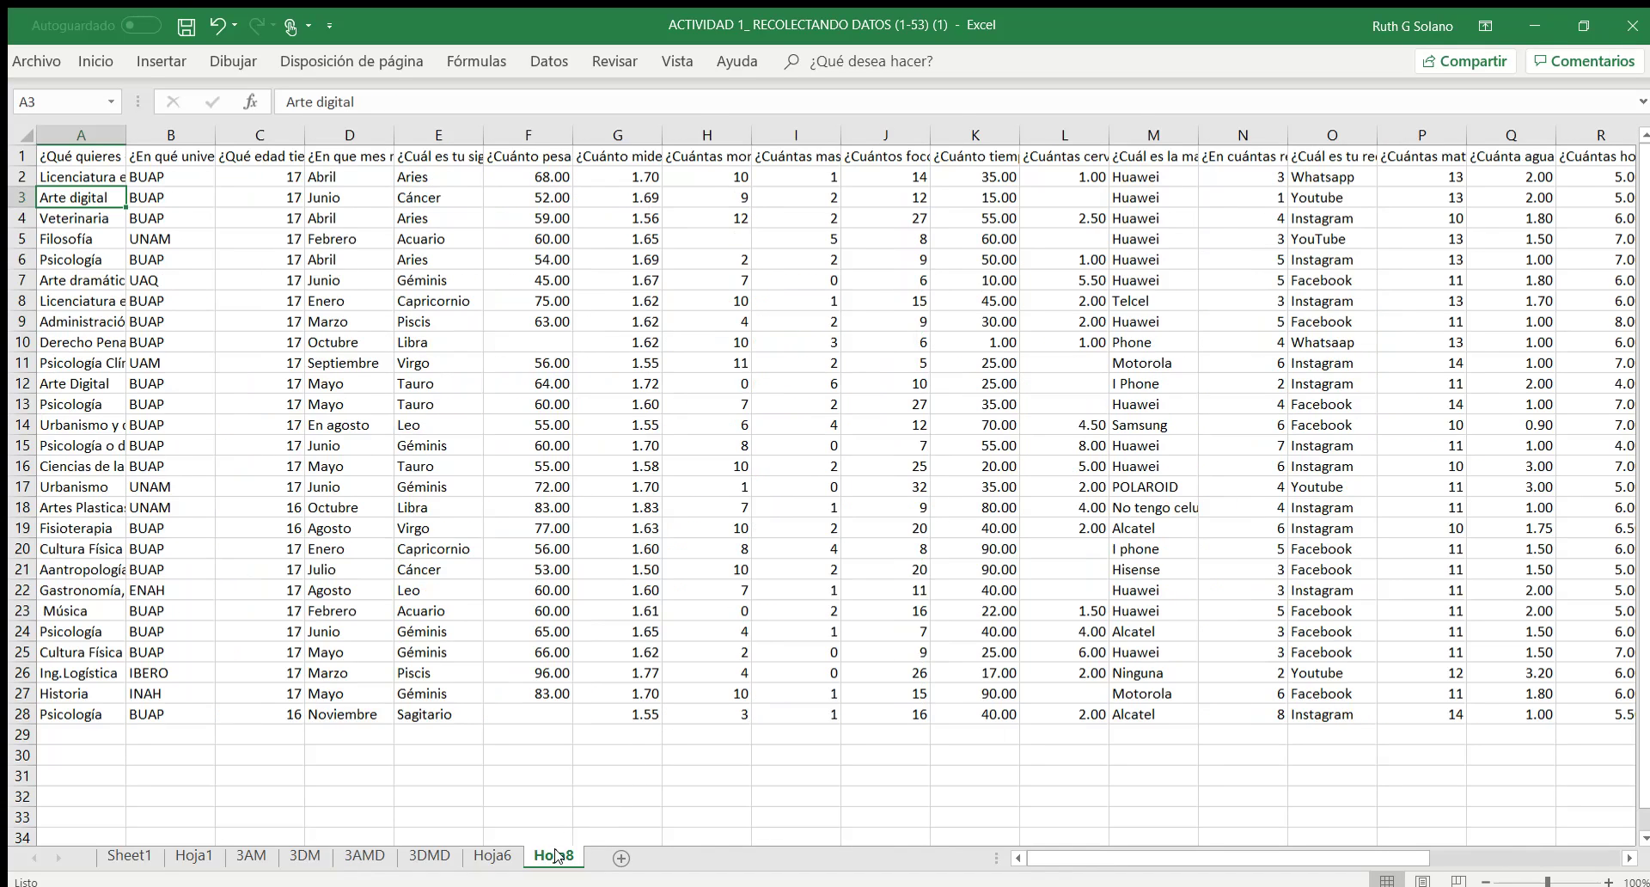